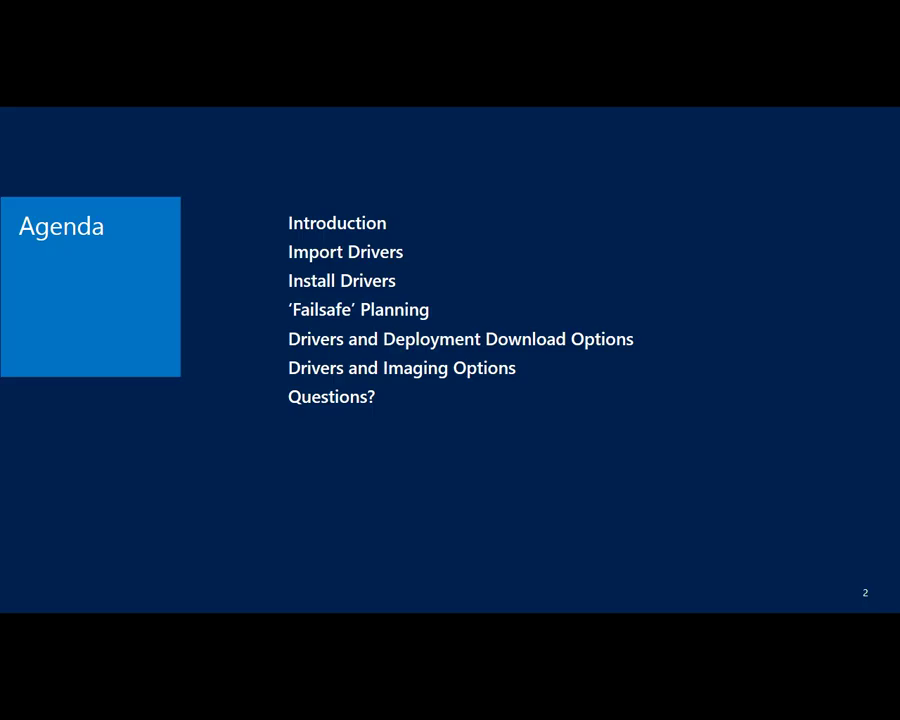
click(539, 432)
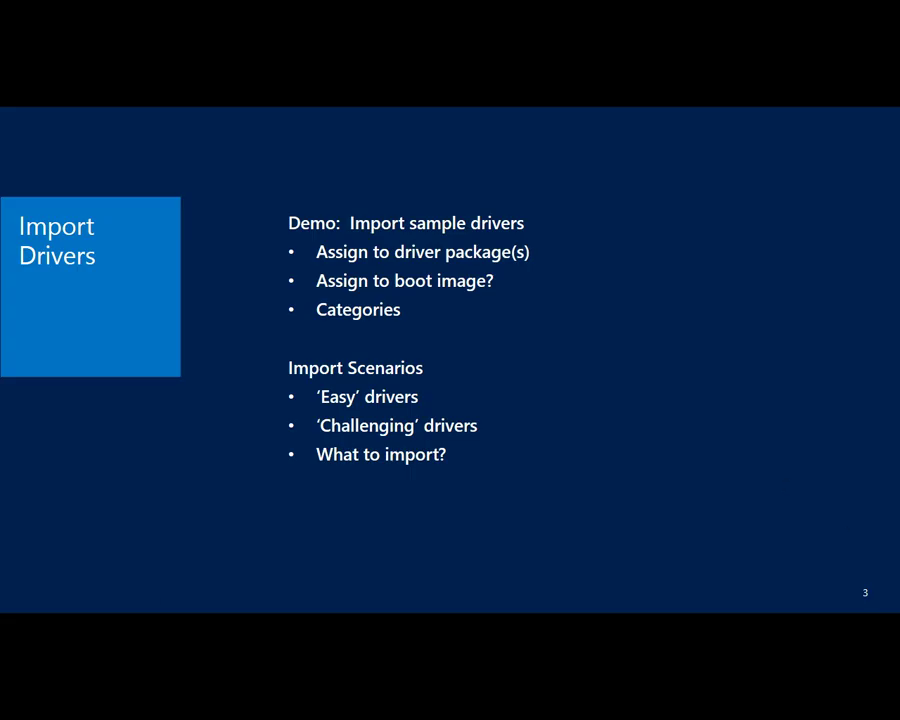
drag(899, 462, 899, 240)
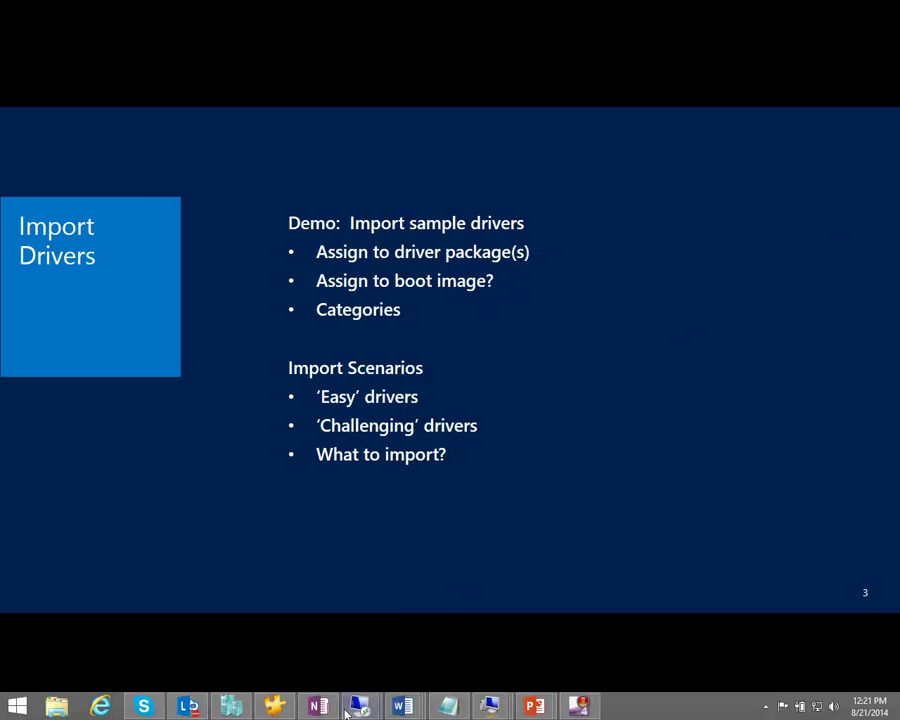
Switch to the remote Configuration Manager console and view the Drivers node and its Dell Drivers folder
mouse_move(347, 712)
click(416, 630)
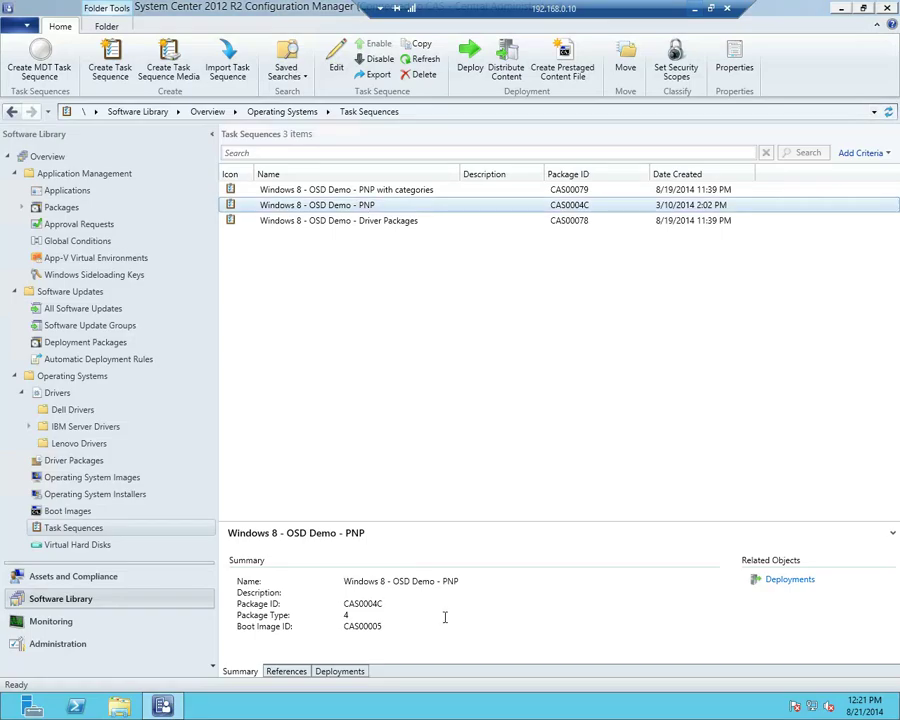
click(70, 395)
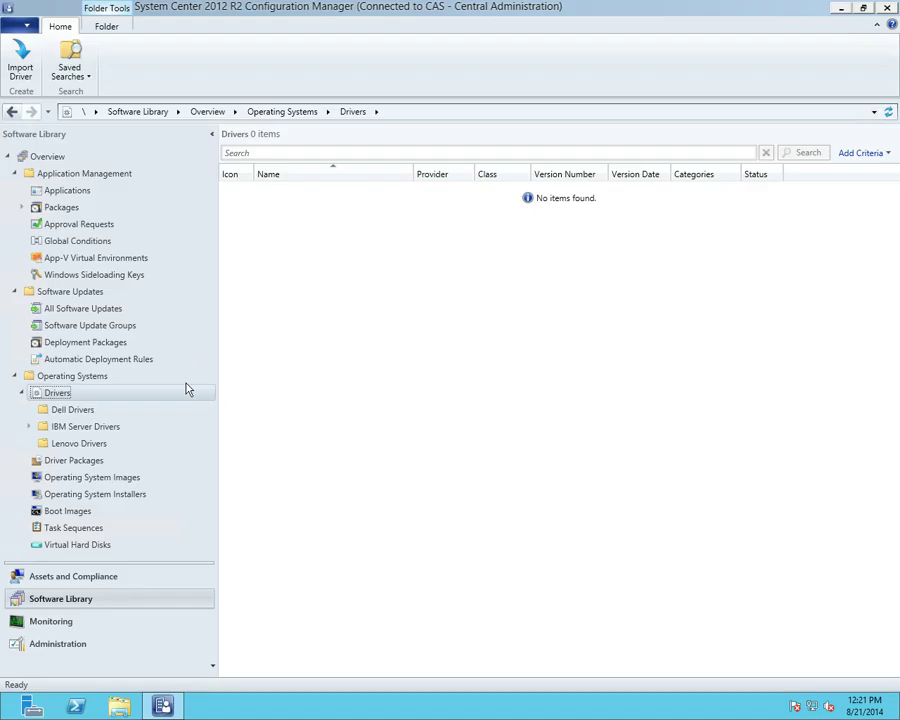
click(94, 410)
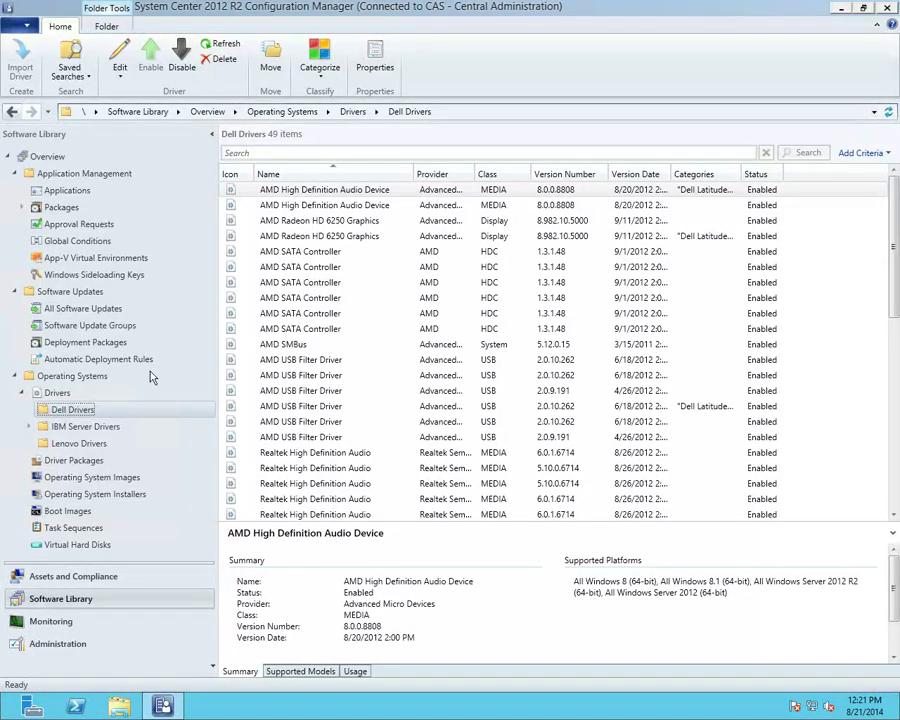
Start a driver import and set its source folder to \\192.168.0.10\c$\users\administrator\desktop\drivers\
right_click(58, 396)
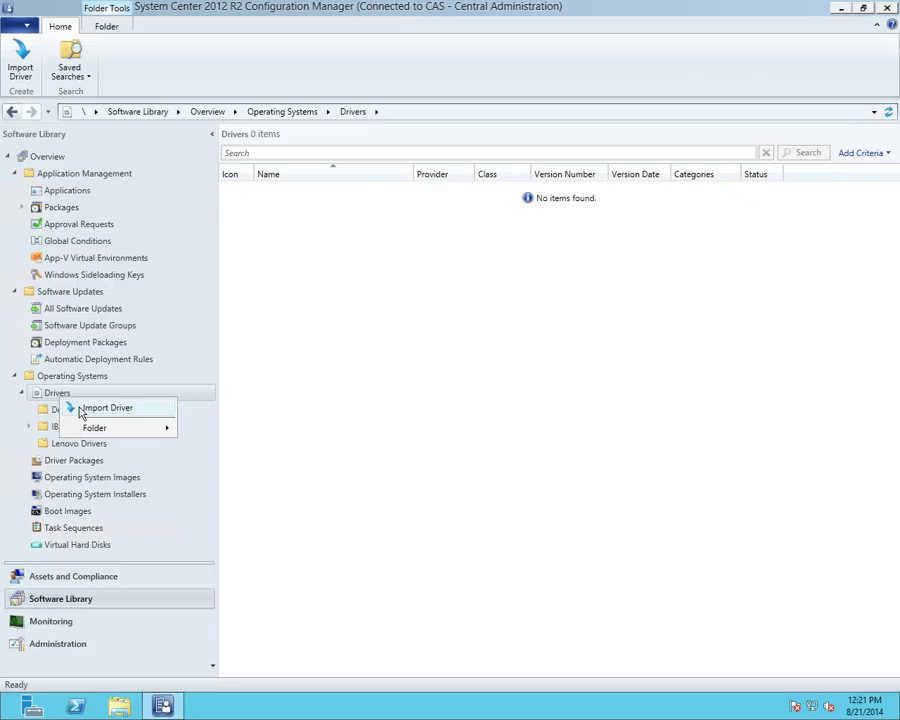
click(116, 406)
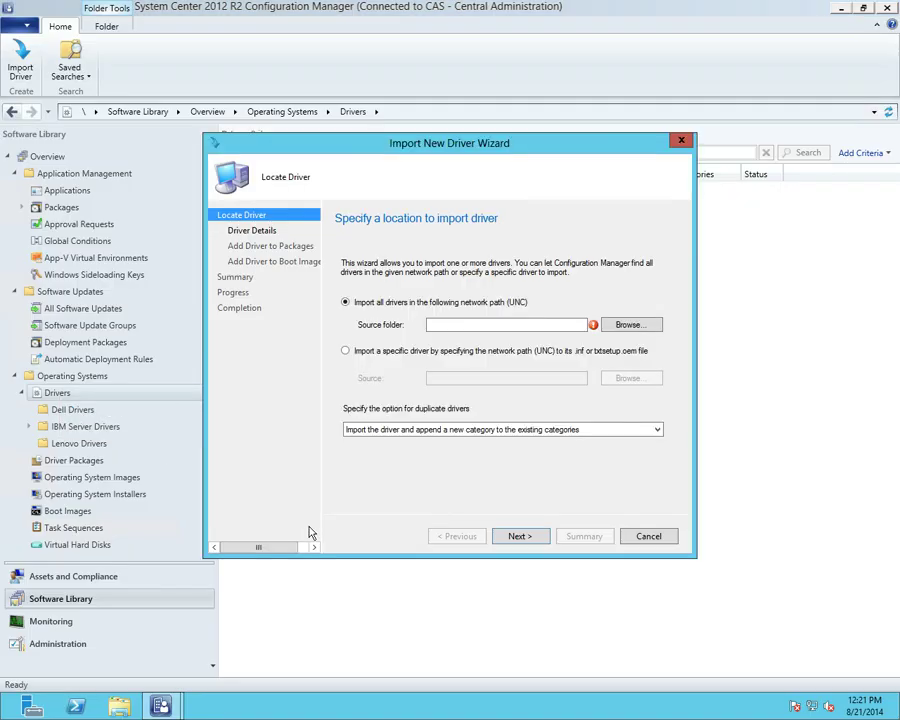
click(461, 324)
text(\\)
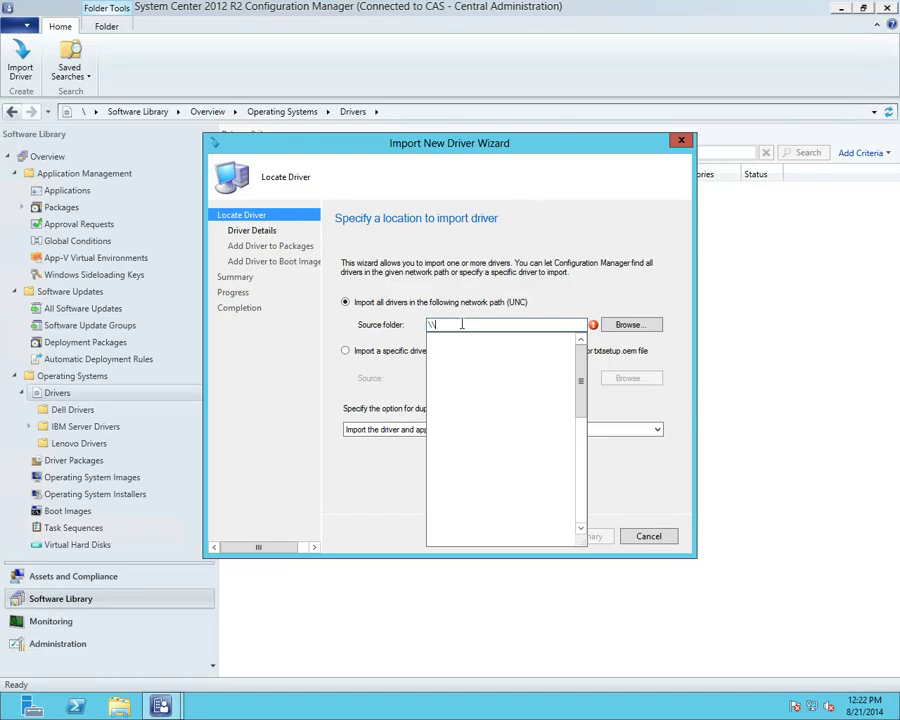
text(192.168.0.1)
text(0\c$\user)
text(s\administrato)
text(r\)
text(desktop\drivers)
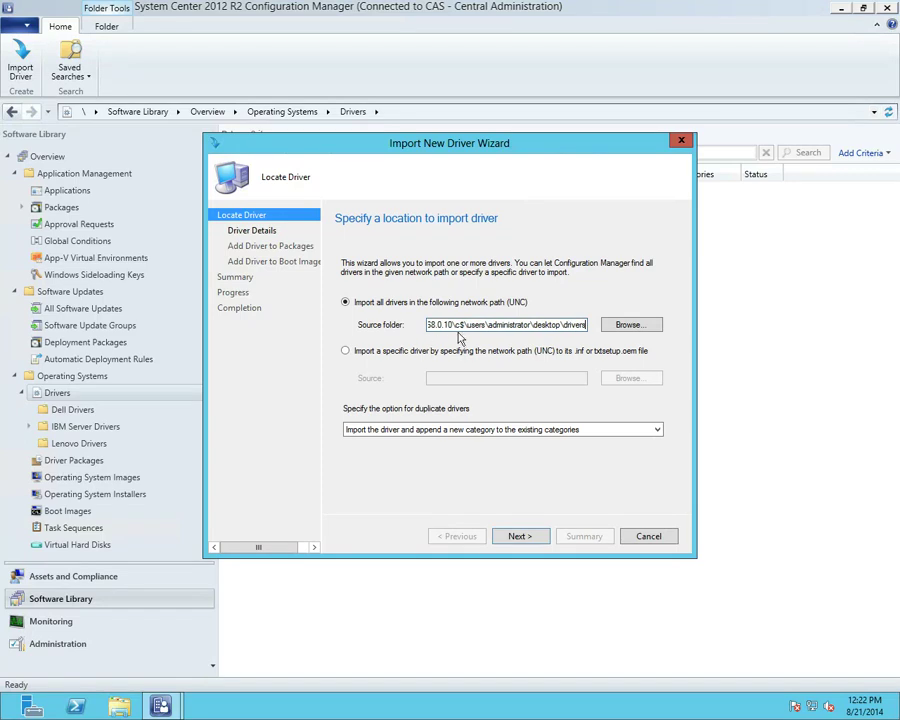
key(Home)
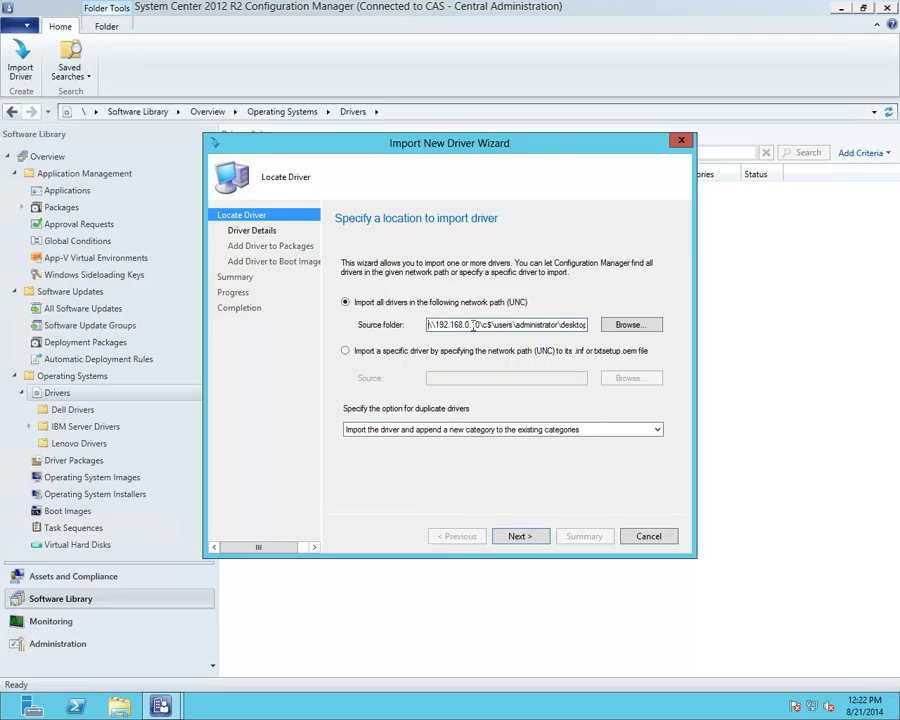
key(End)
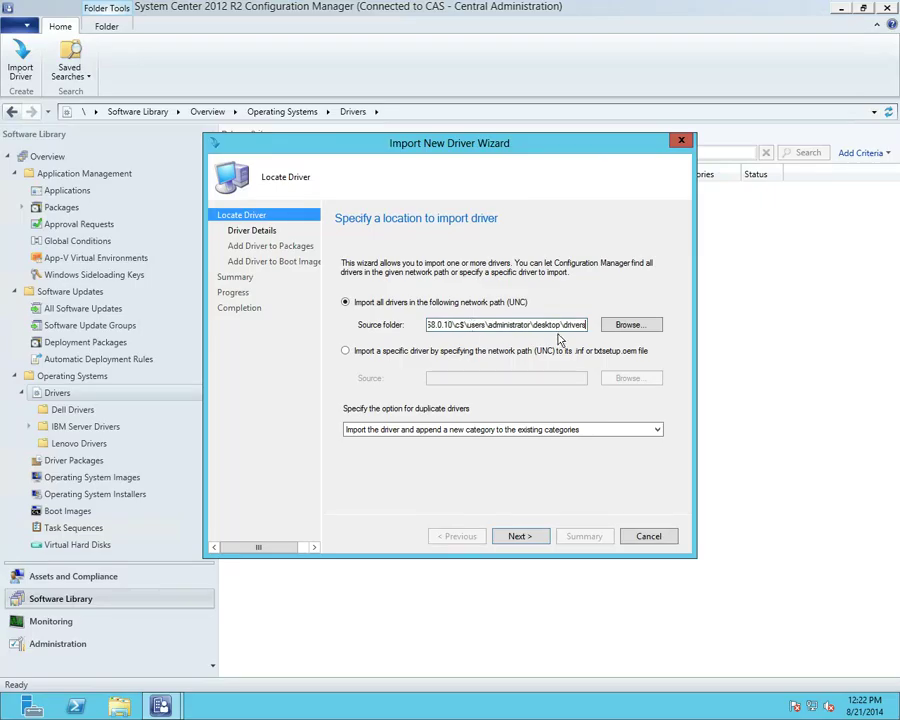
text(\l)
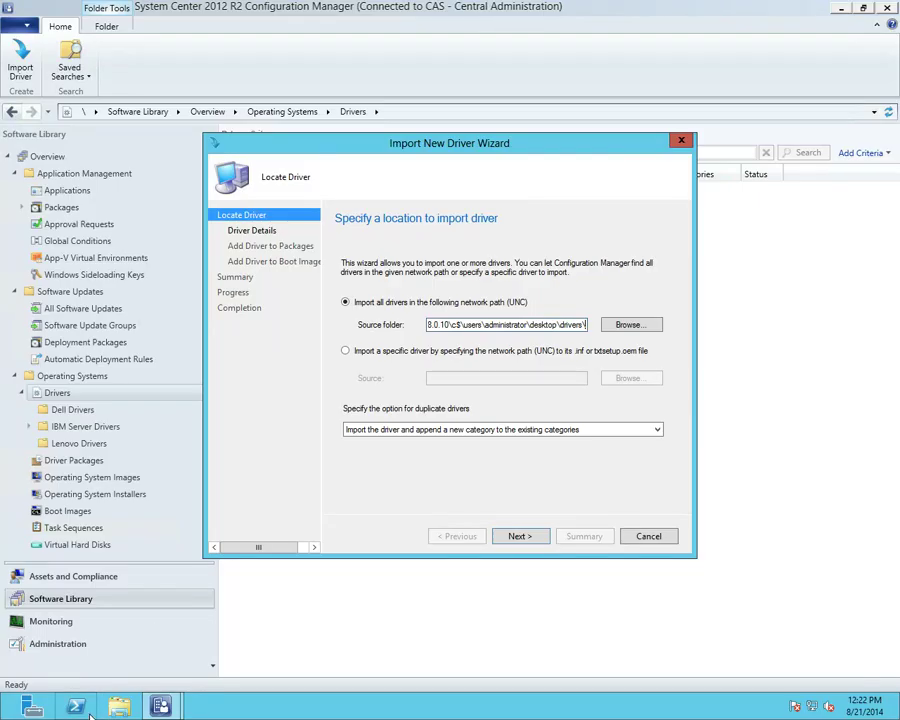
Open the desktop's Drivers folder in File Explorer and move its window clear of the import source path
click(119, 706)
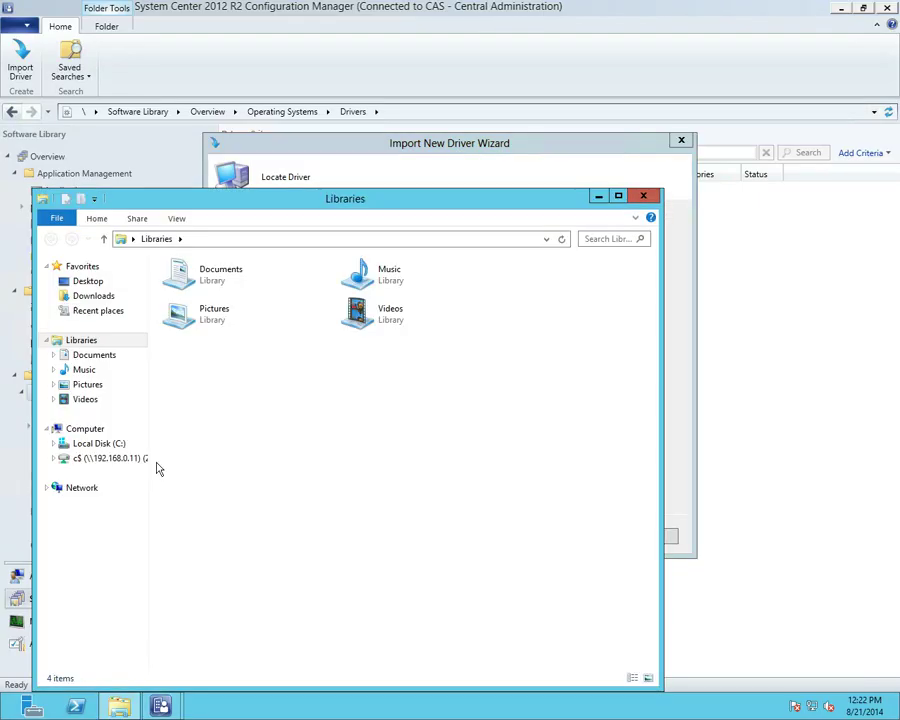
click(95, 283)
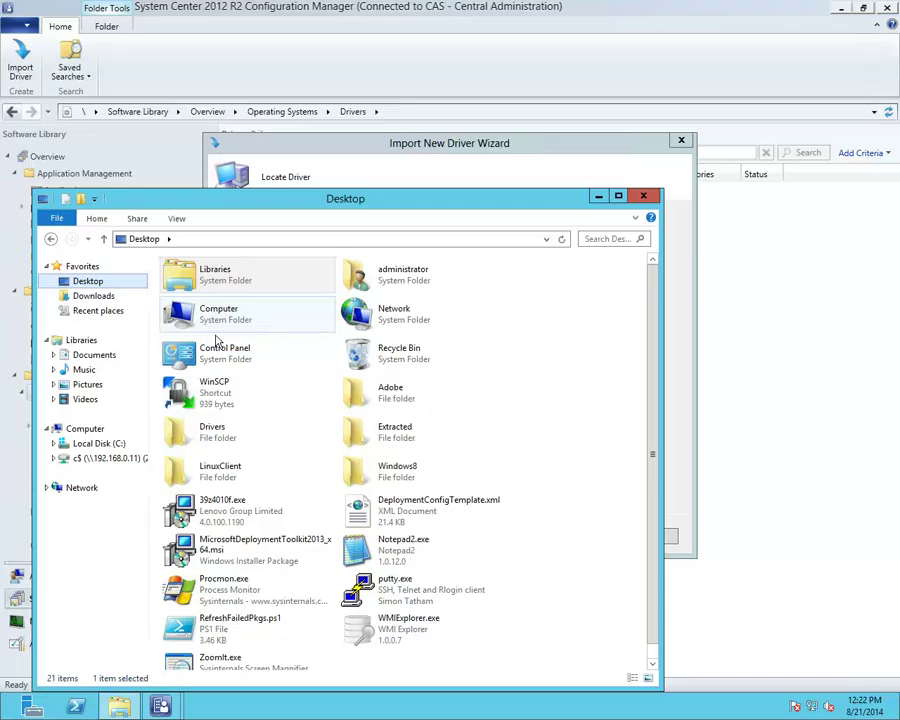
double_click(226, 434)
drag(270, 225, 385, 383)
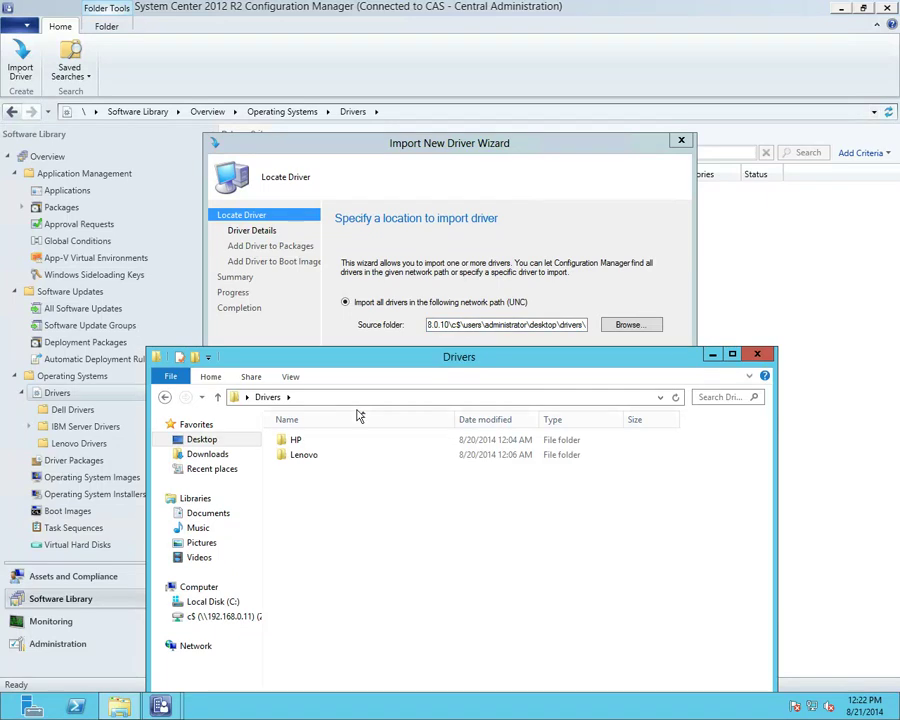
Examine the subfolders offered for the import source in the folder browser and path suggestions, keeping the path ending in drivers\
click(586, 324)
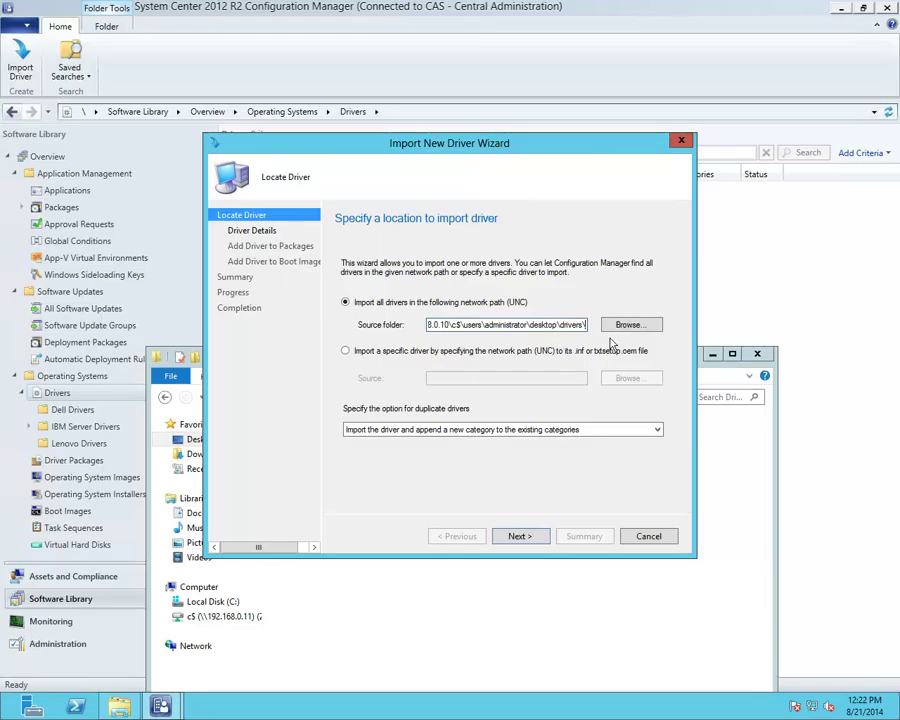
key(BackSpace)
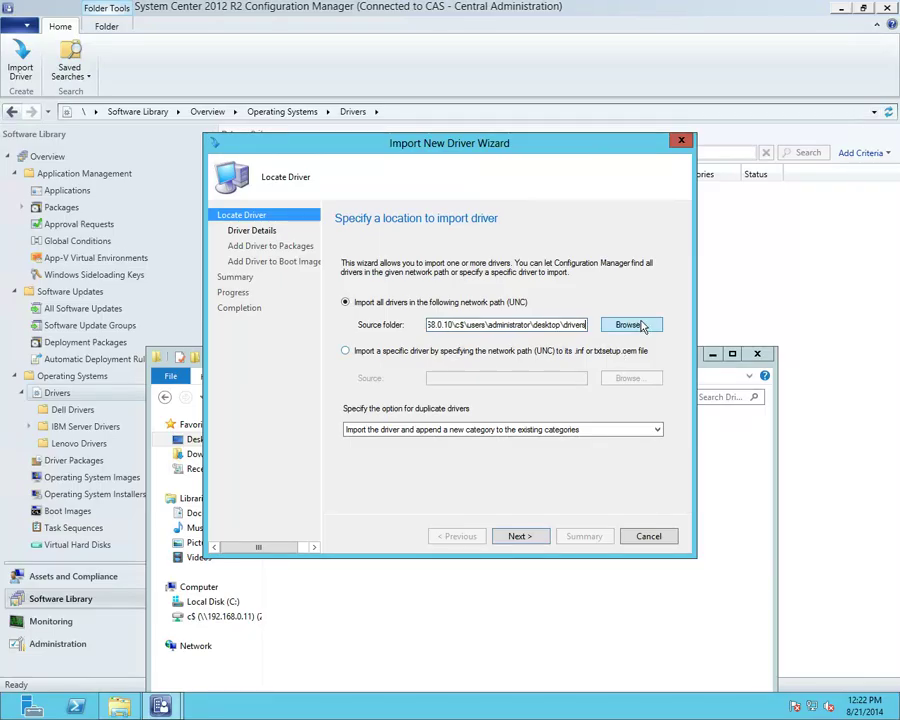
click(642, 325)
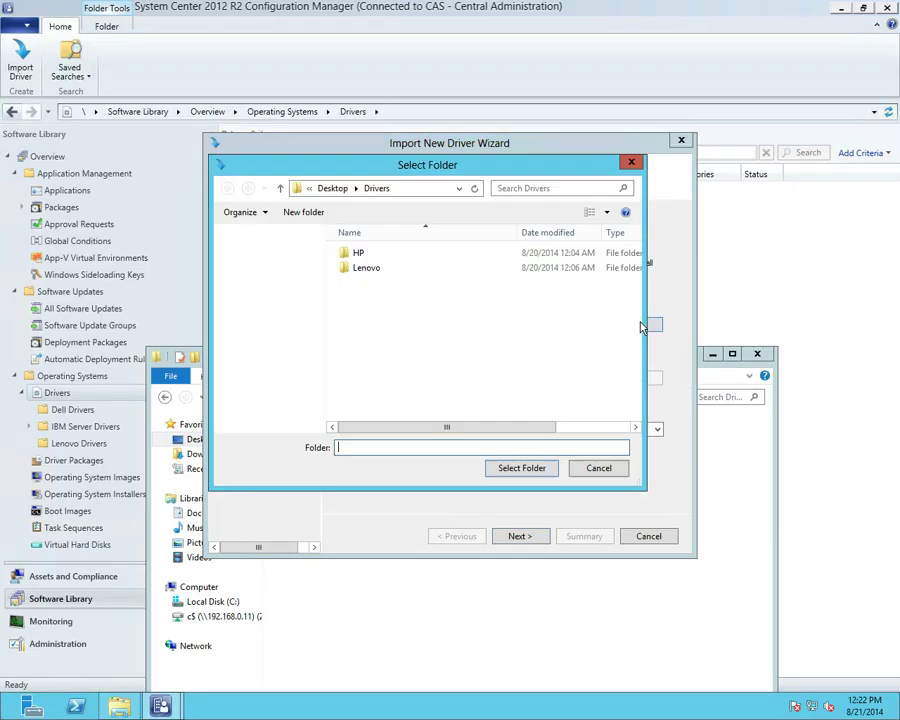
click(631, 162)
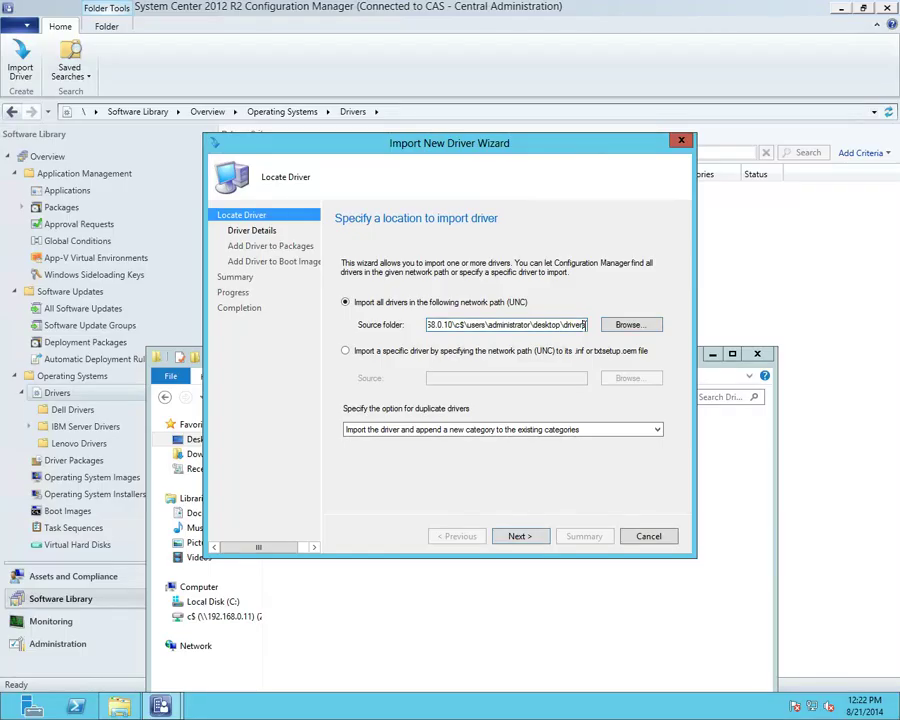
text(\)
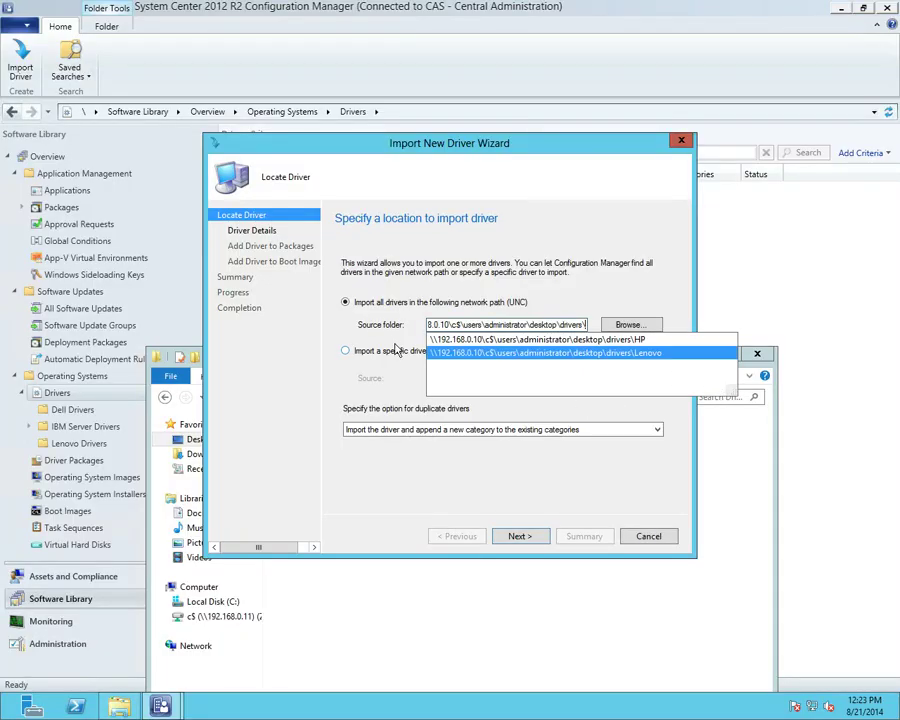
click(588, 298)
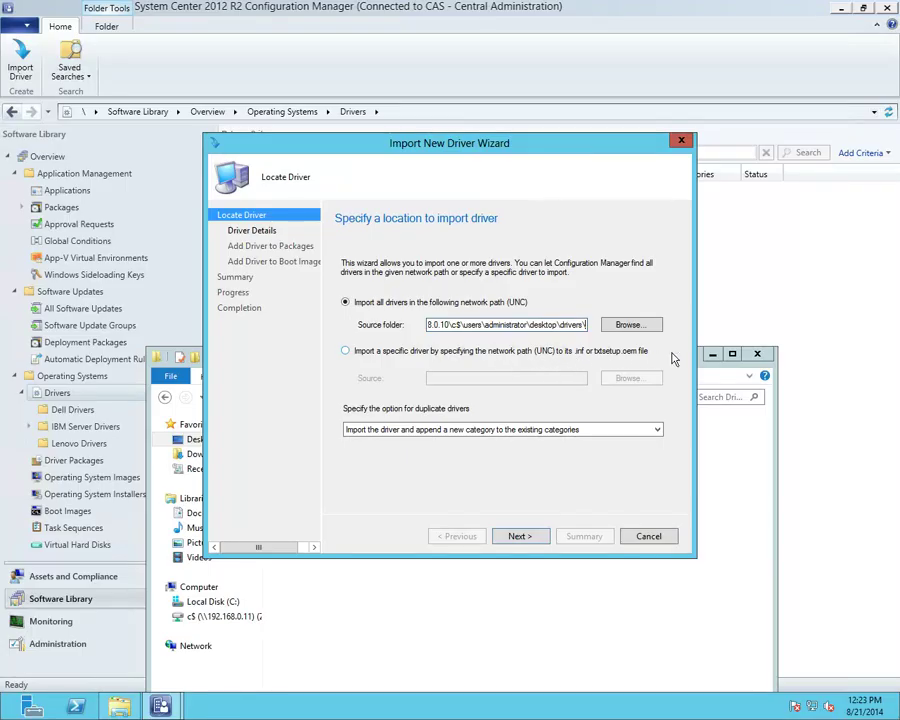
Set the duplicate drivers option to "Do not import the driver" and continue to the driver details
click(500, 430)
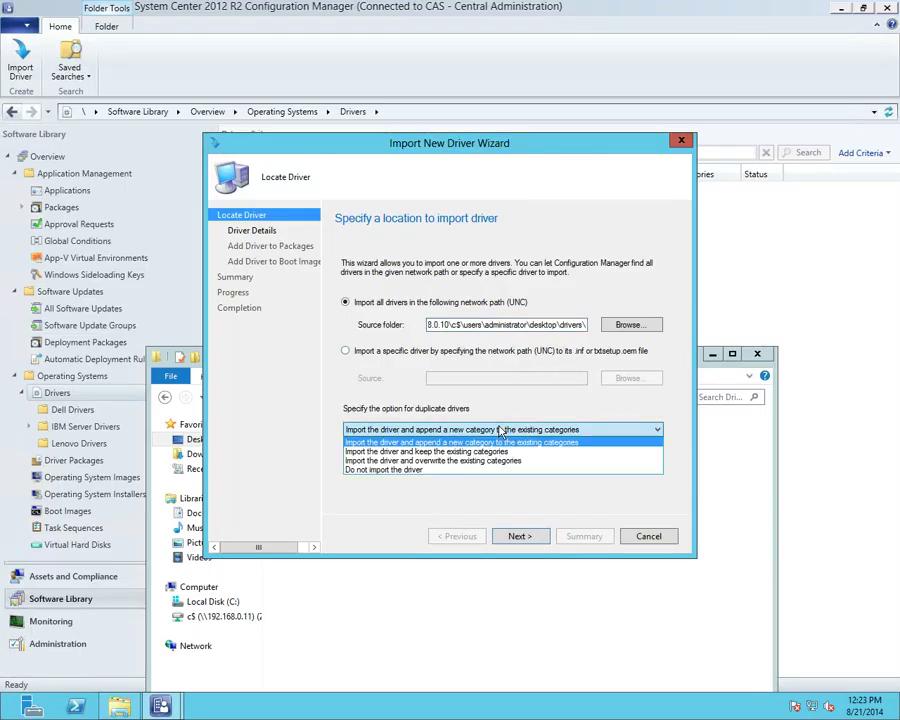
click(423, 470)
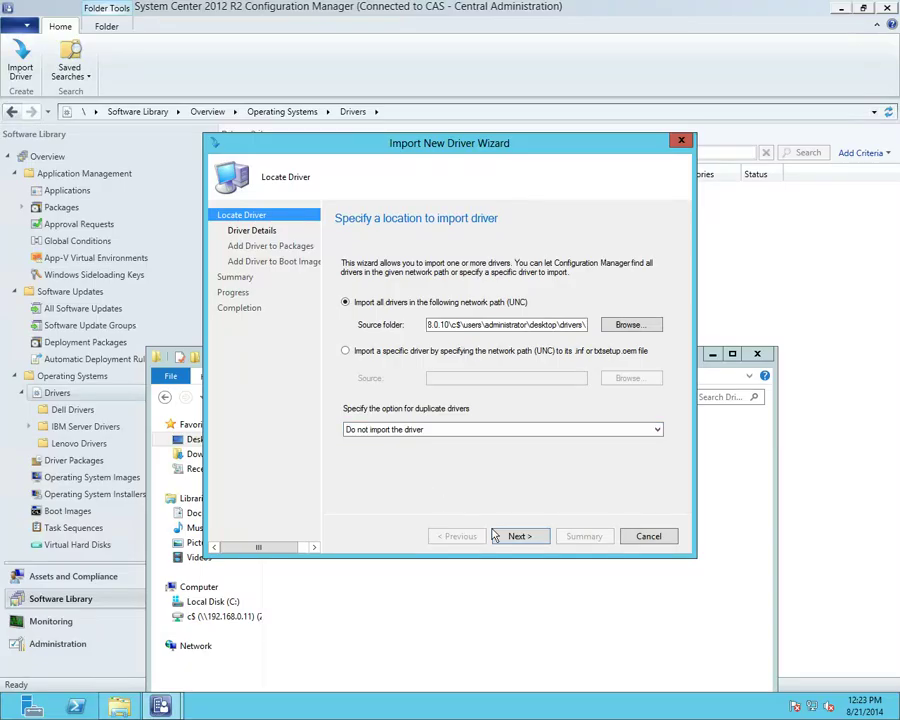
click(516, 540)
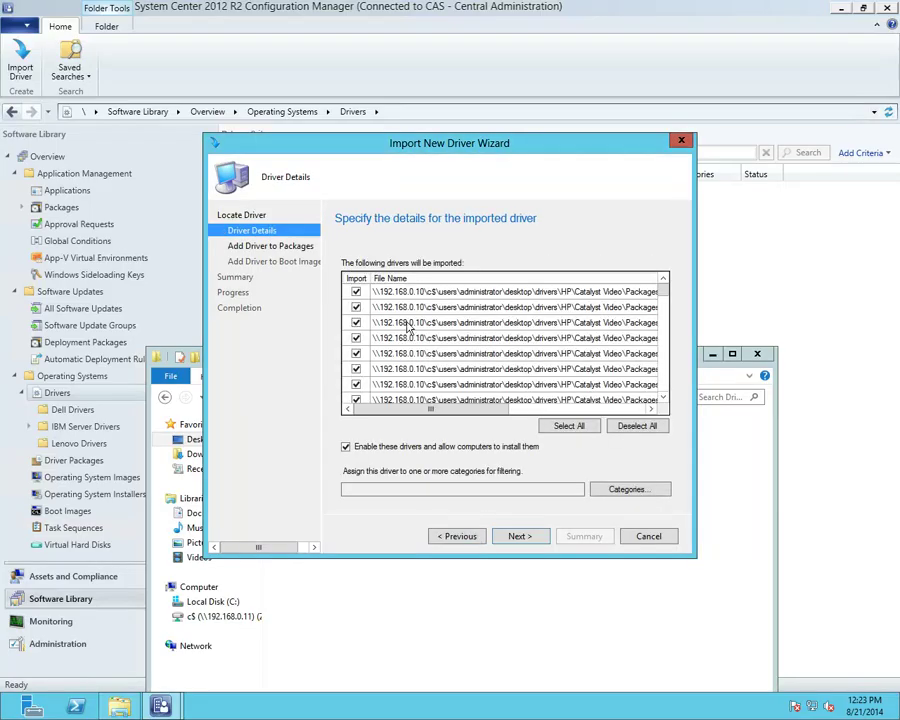
Review the file paths of the drivers marked for import and the available administrative categories without assigning any
drag(459, 413, 557, 413)
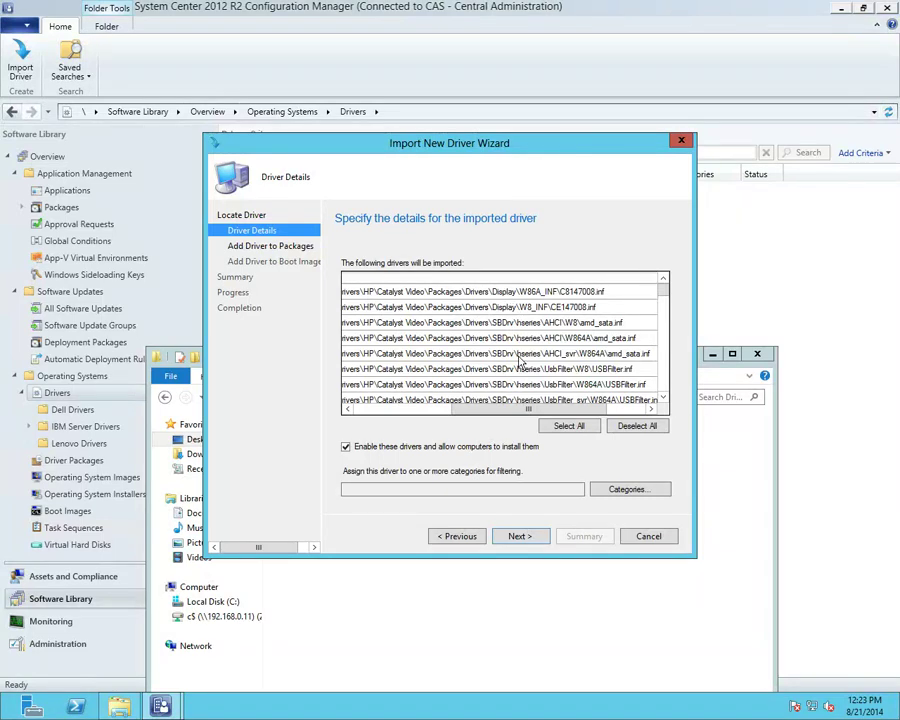
drag(663, 290, 667, 373)
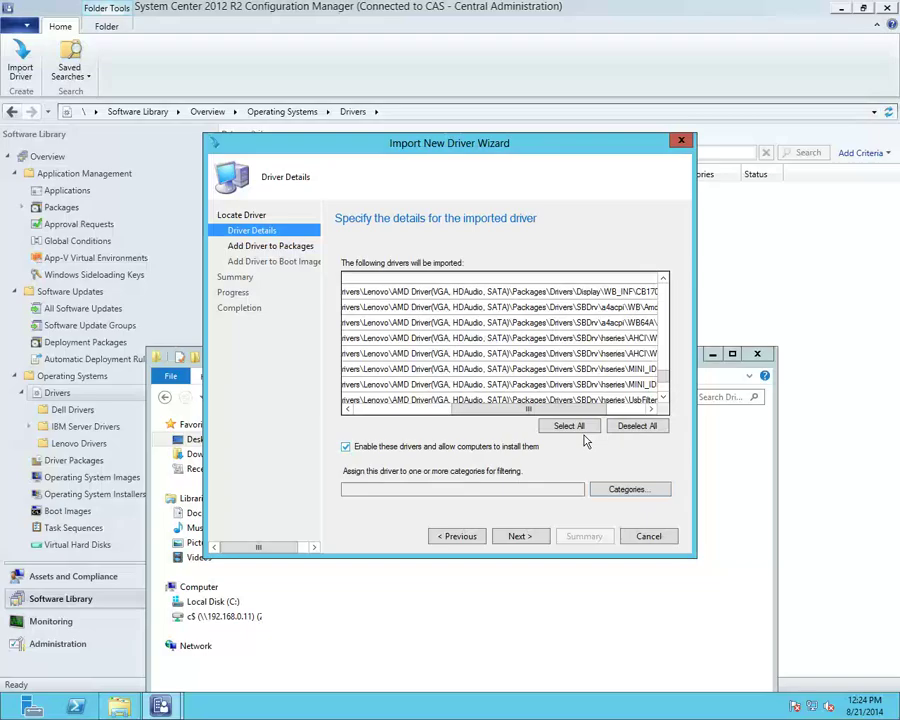
click(631, 488)
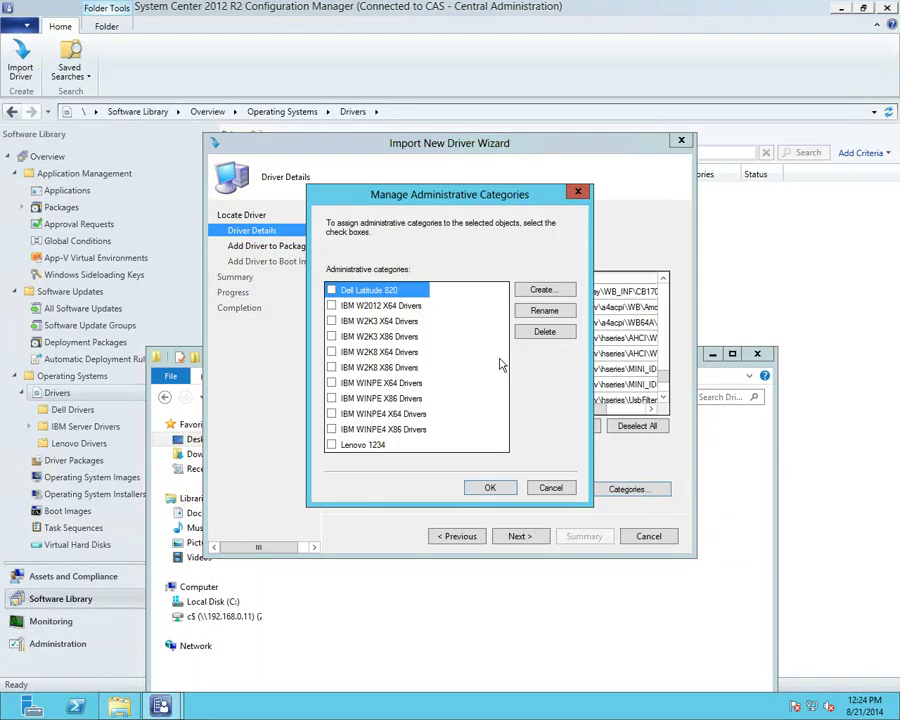
click(548, 487)
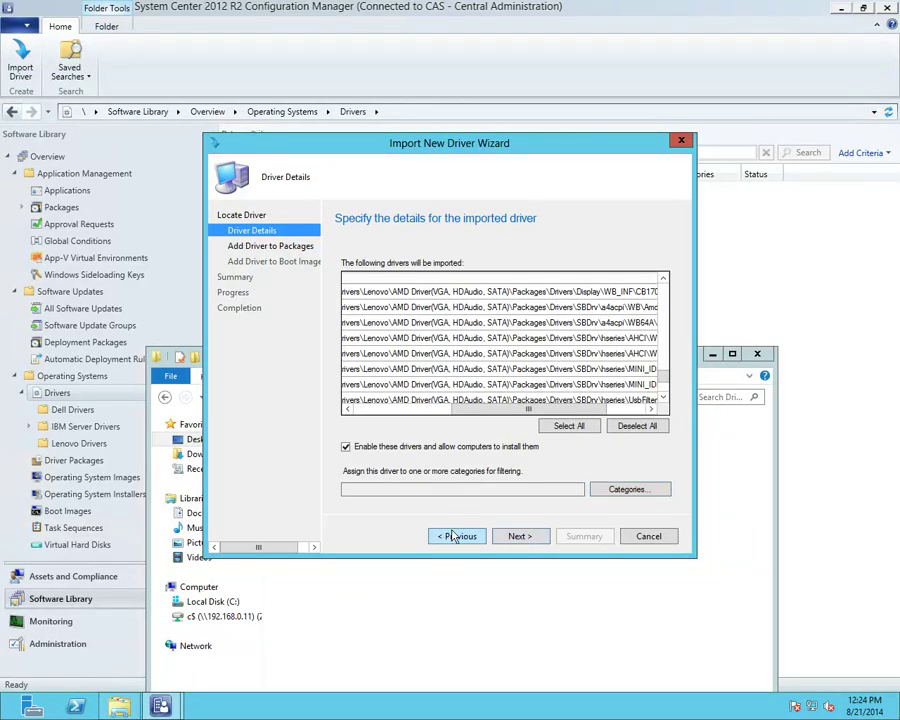
Add the imported drivers to Driver Package and start the import without including them in any boot image
click(516, 536)
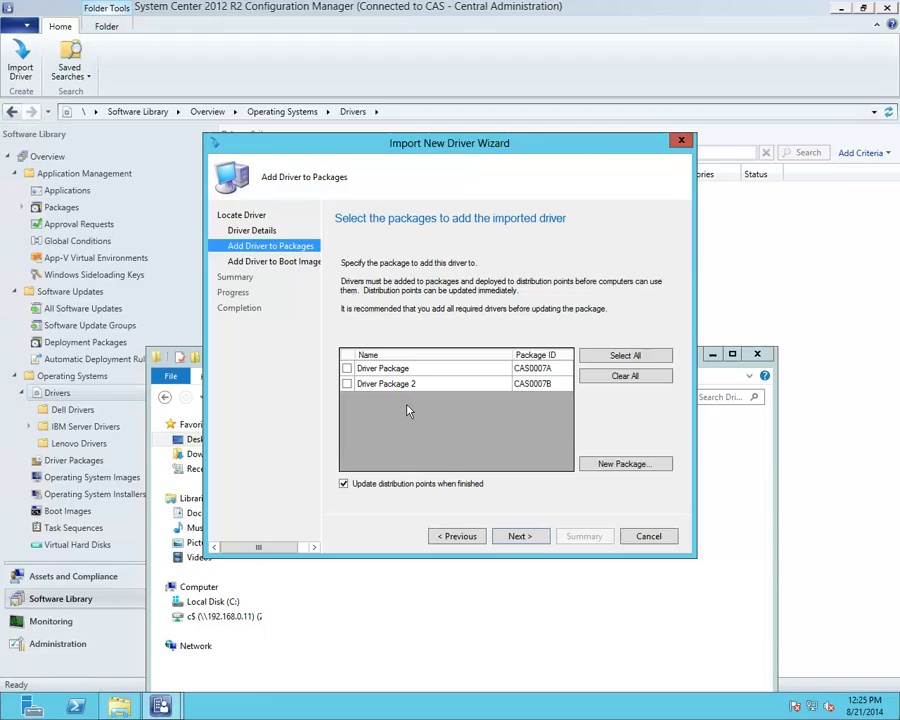
click(347, 369)
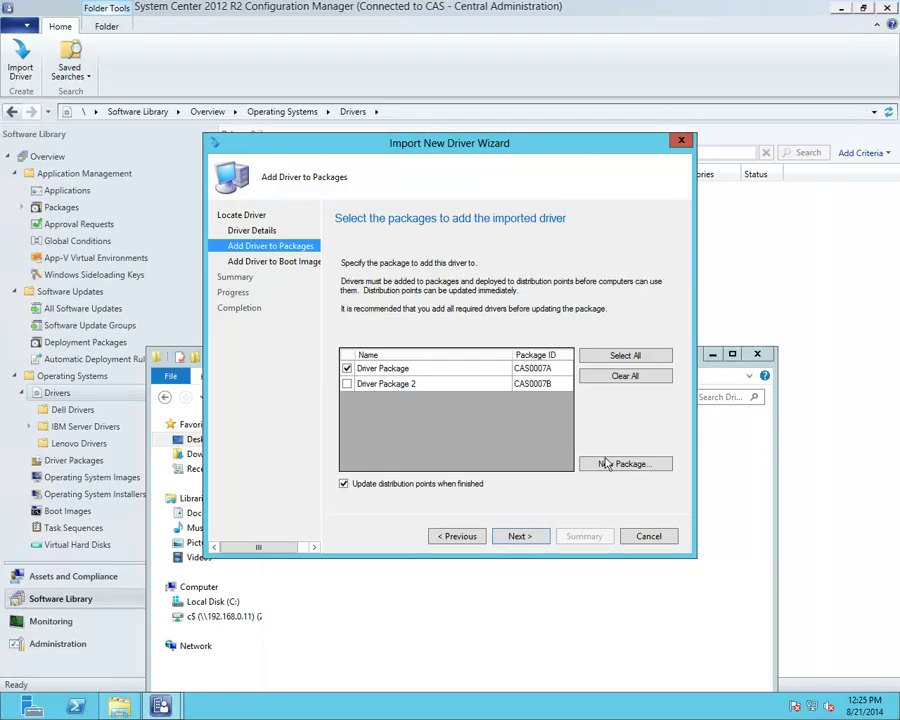
click(518, 537)
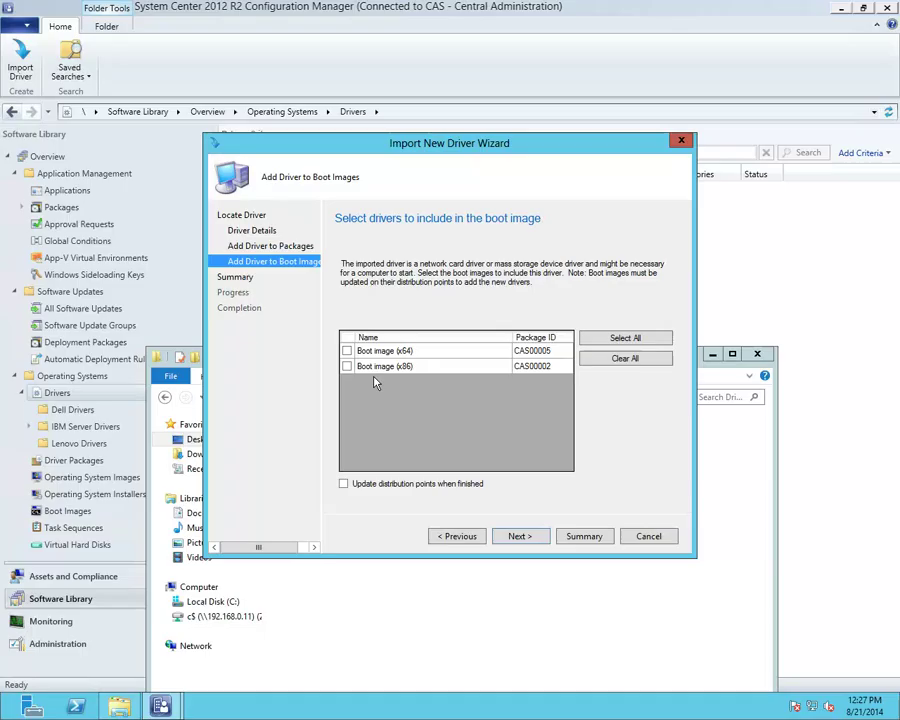
click(517, 538)
click(517, 537)
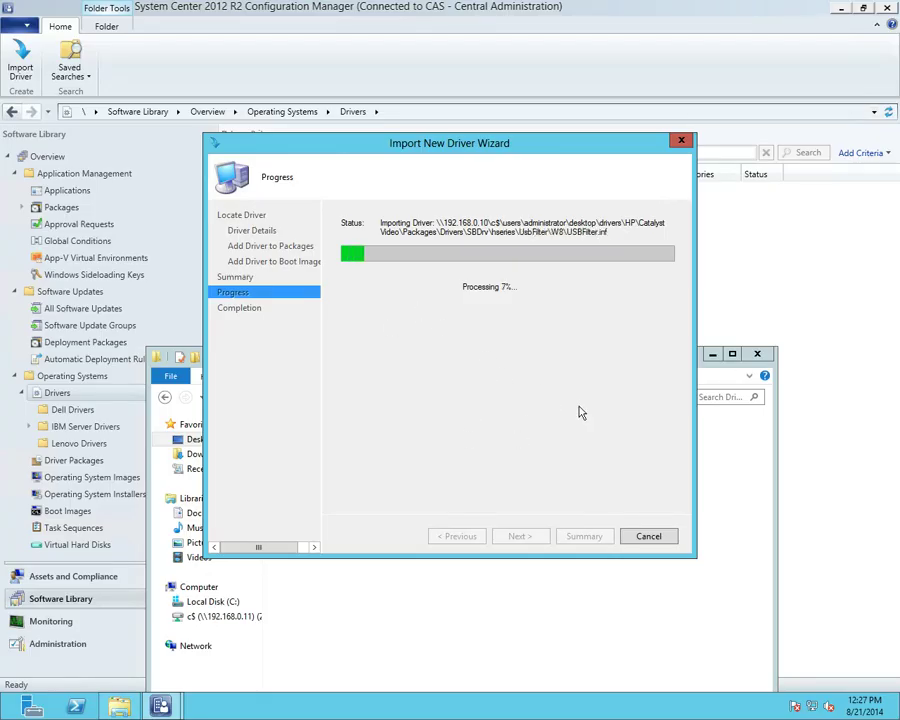
Close the Drivers folder window and show the list of boot images while the import runs
click(746, 371)
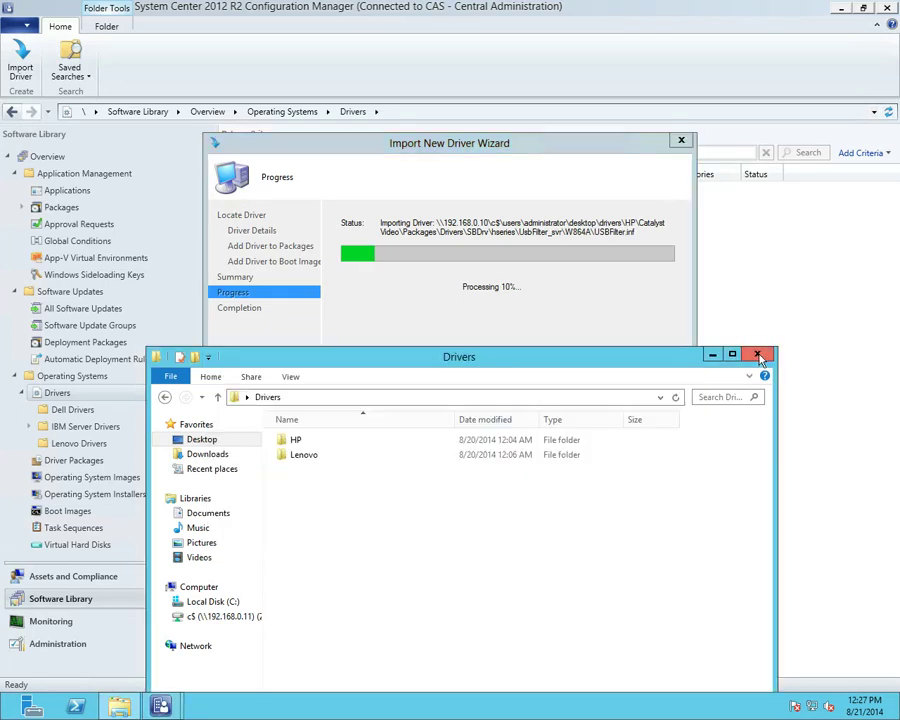
click(760, 359)
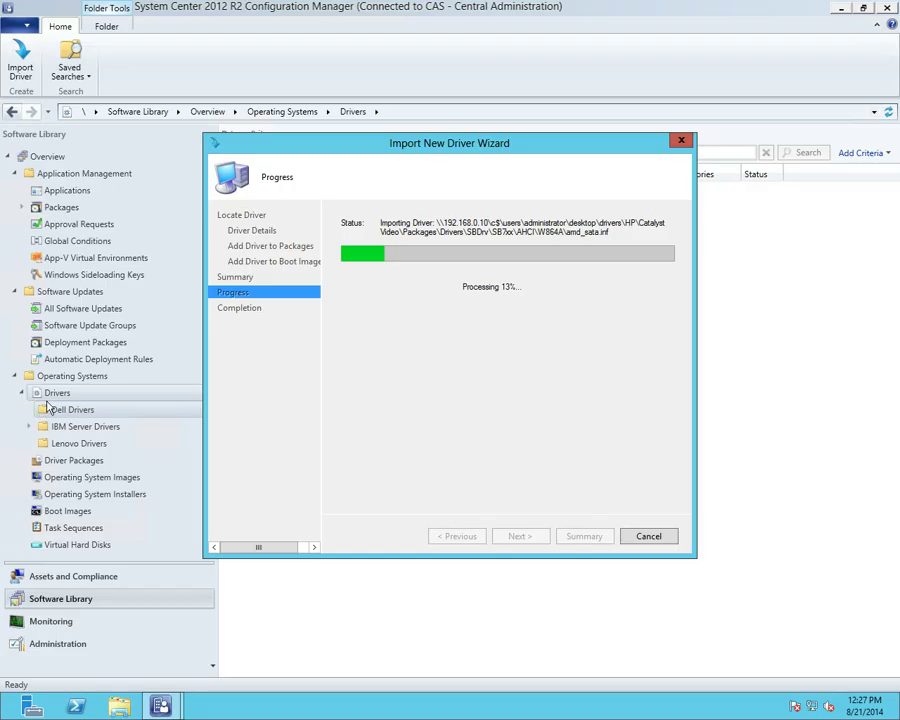
click(70, 511)
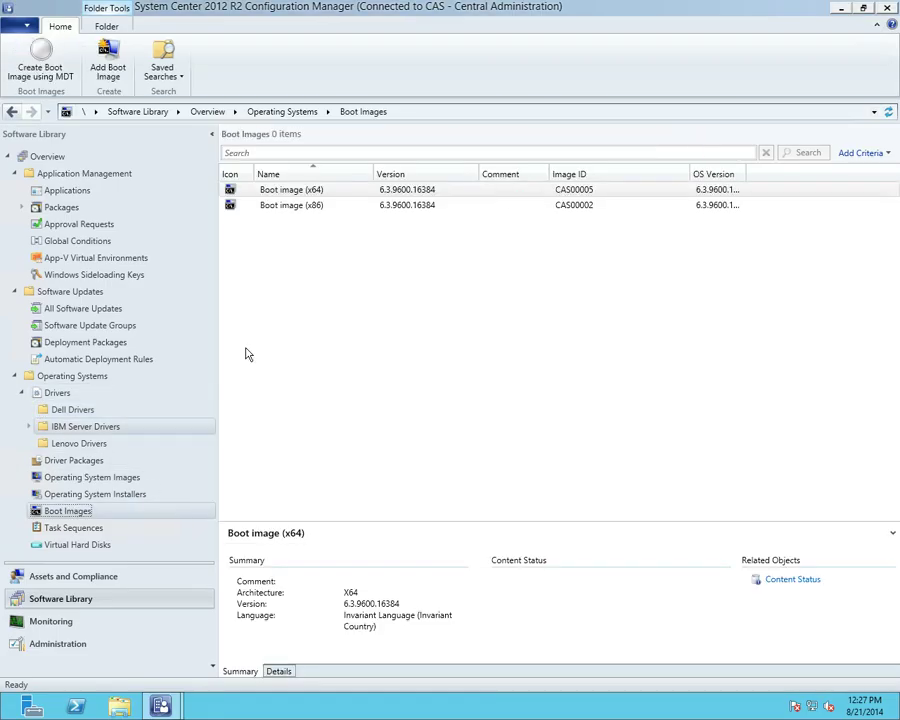
Examine which drivers can be added to Boot image (x64) from the Dell and Lenovo driver folders, without adding any
right_click(296, 197)
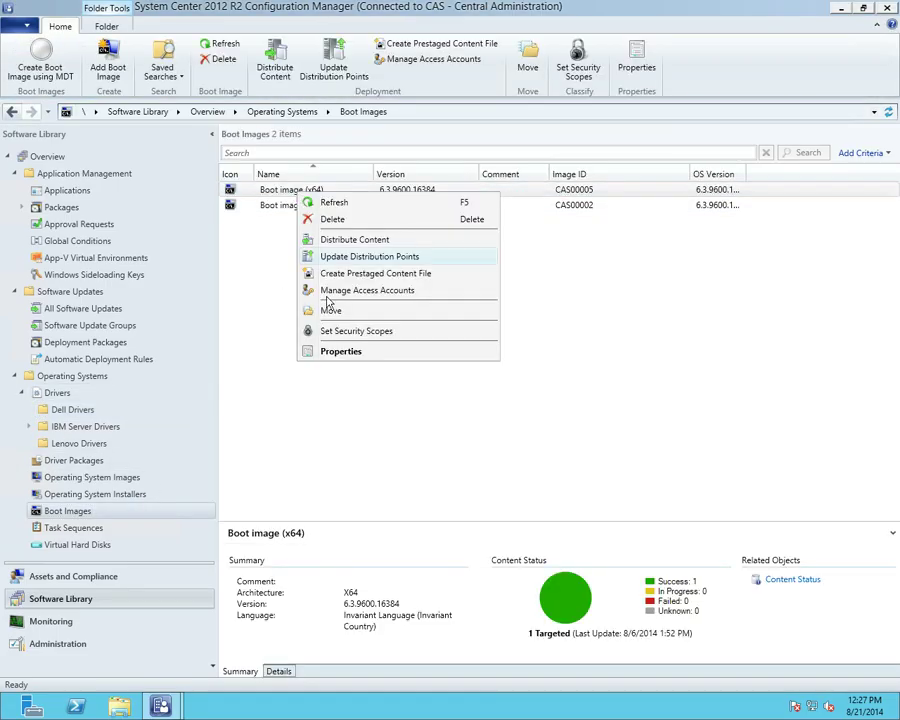
click(345, 350)
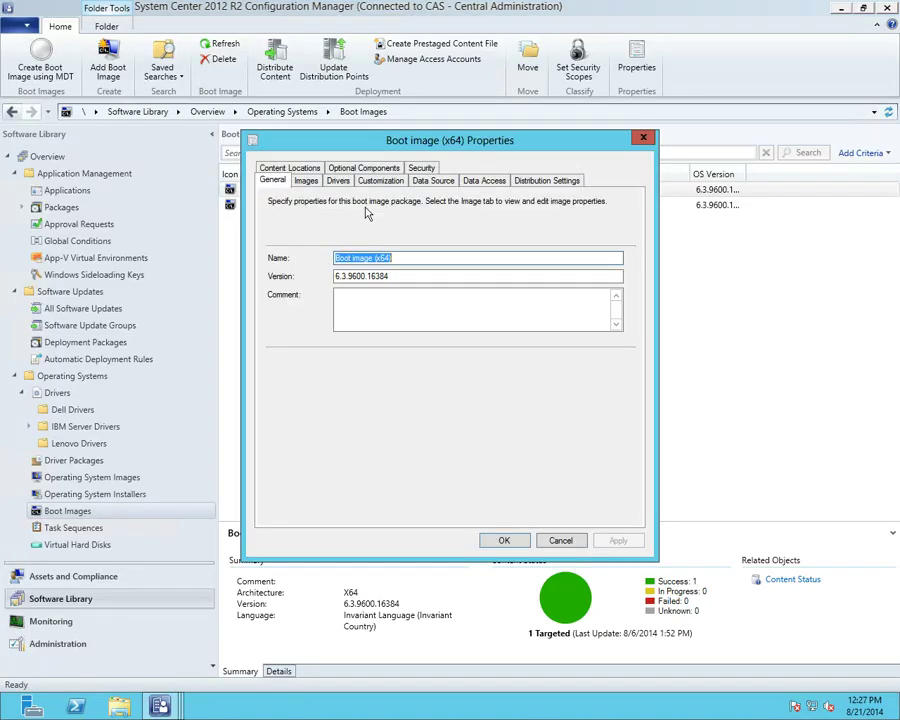
click(338, 180)
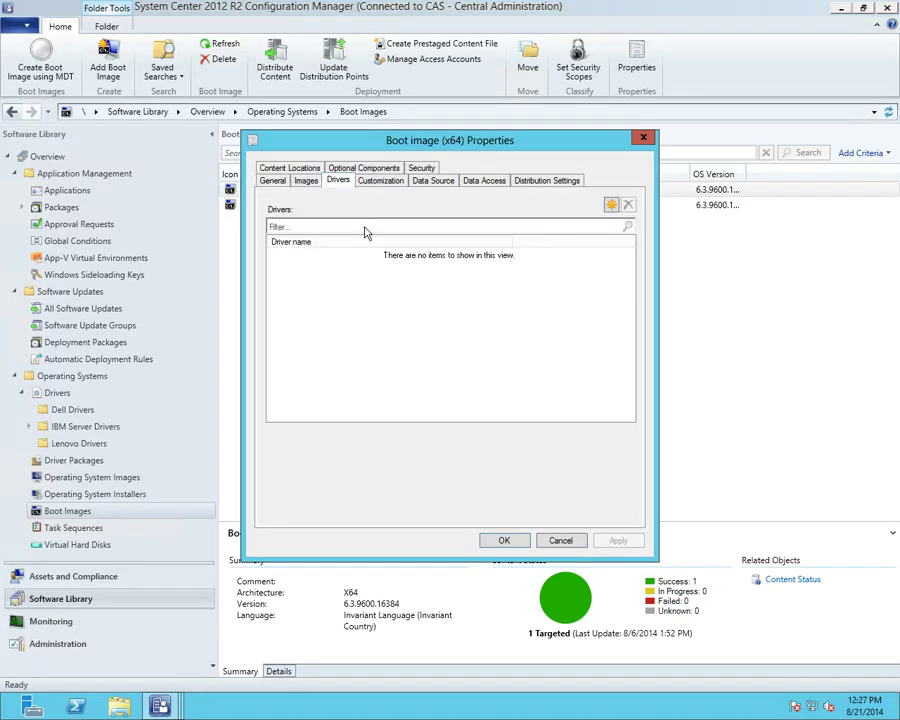
click(610, 207)
click(186, 189)
click(225, 221)
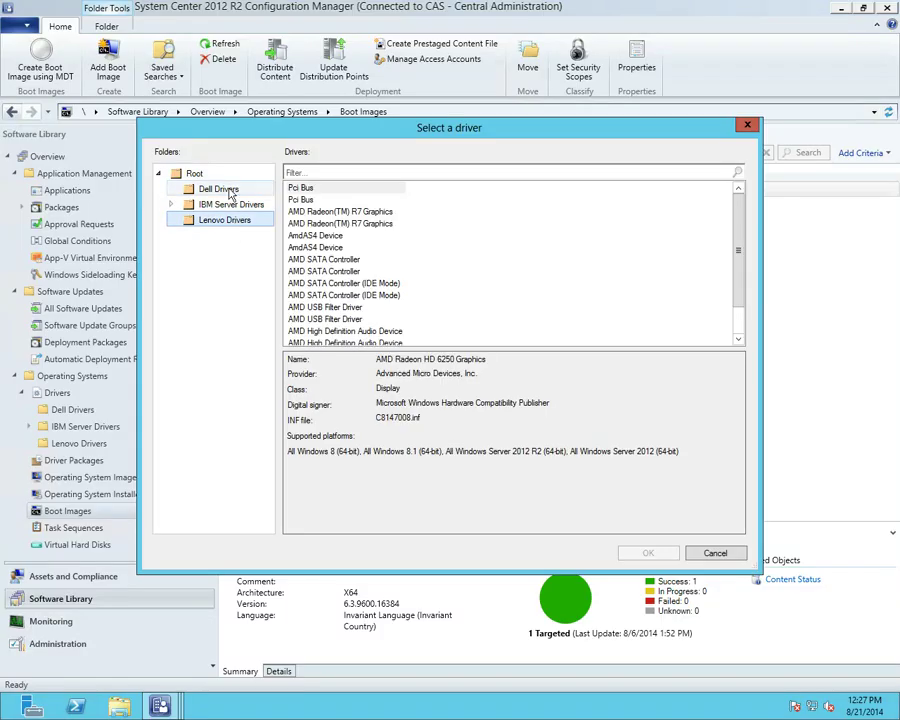
click(229, 192)
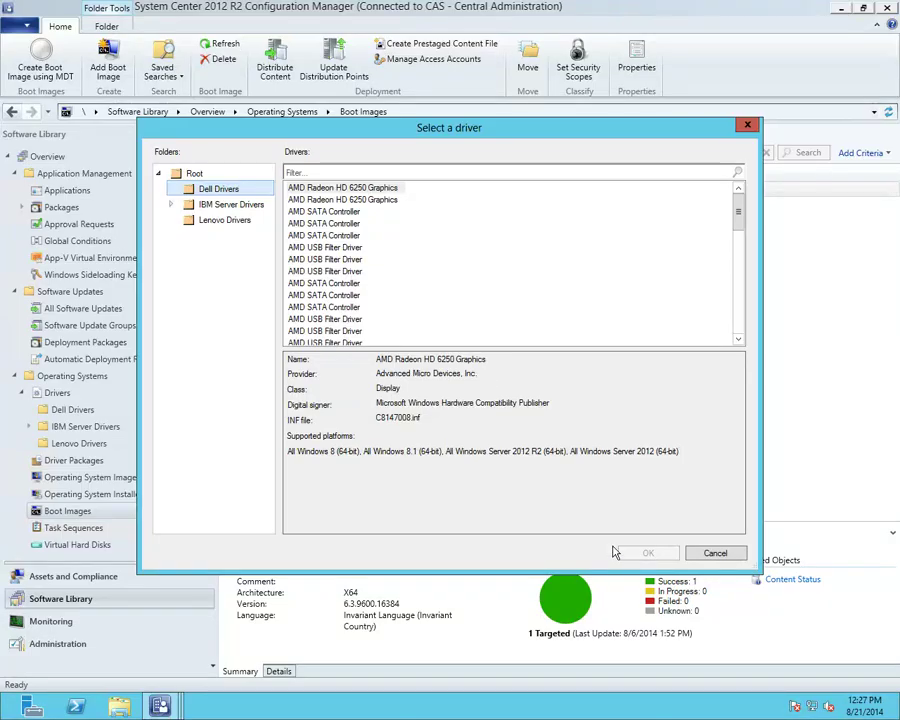
click(714, 553)
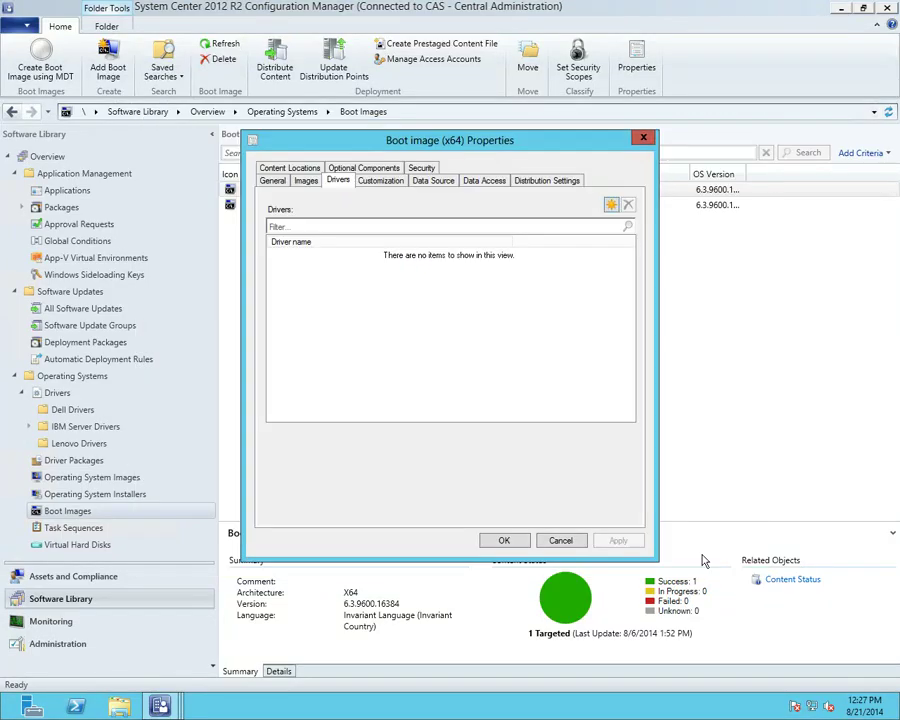
click(562, 540)
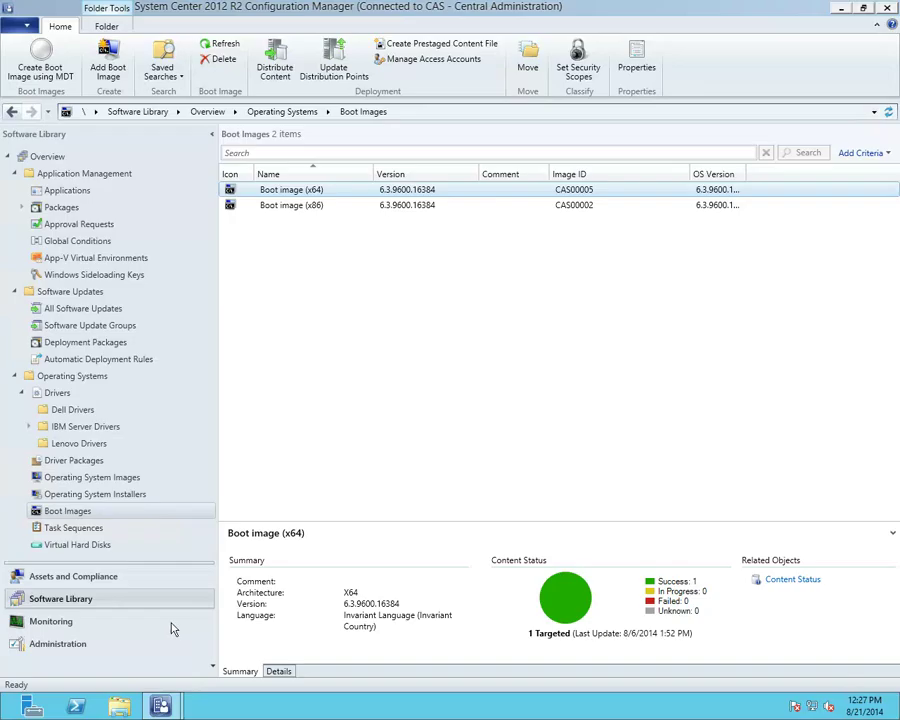
Check the progress of the running driver import
mouse_move(161, 707)
click(228, 636)
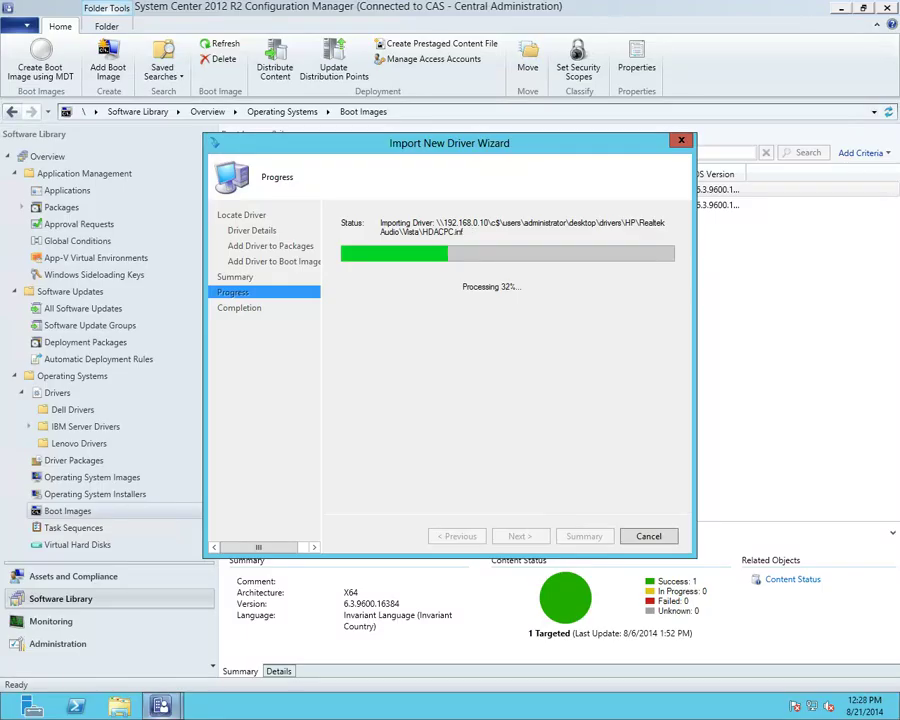
mouse_move(2, 716)
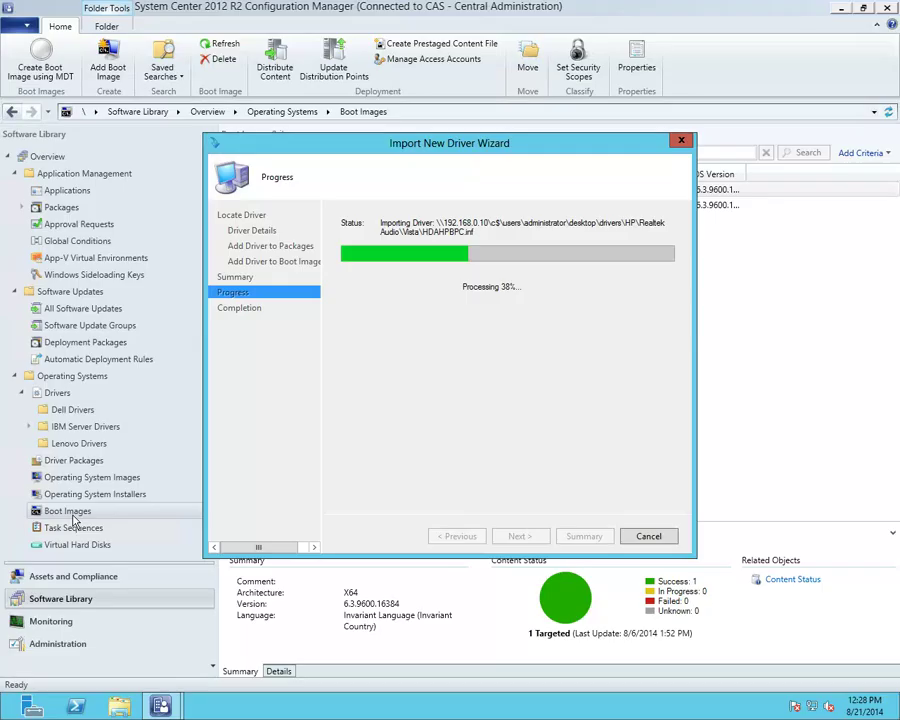
Open the Lenovo Drivers folder and examine the editing options for the first AMD Radeon(TM) R7 Graphics driver
click(52, 393)
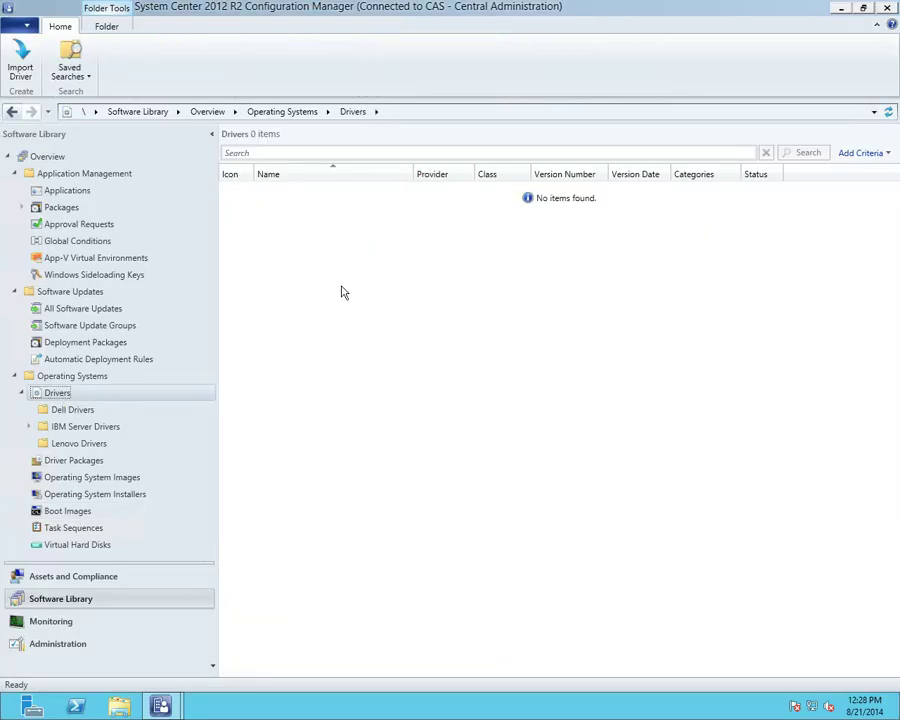
click(72, 446)
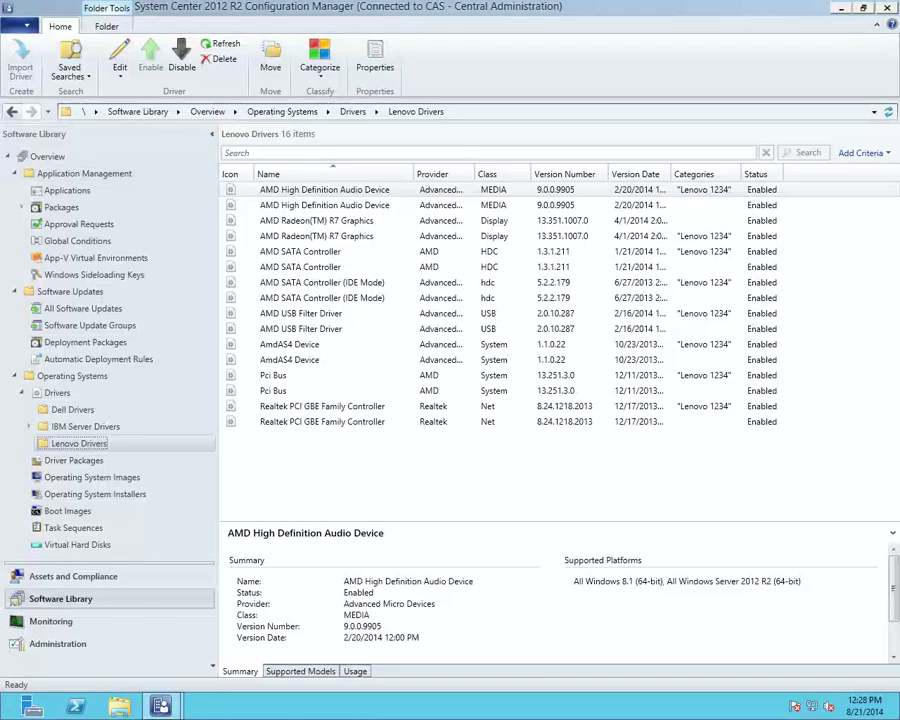
key(Down)
key(Down)
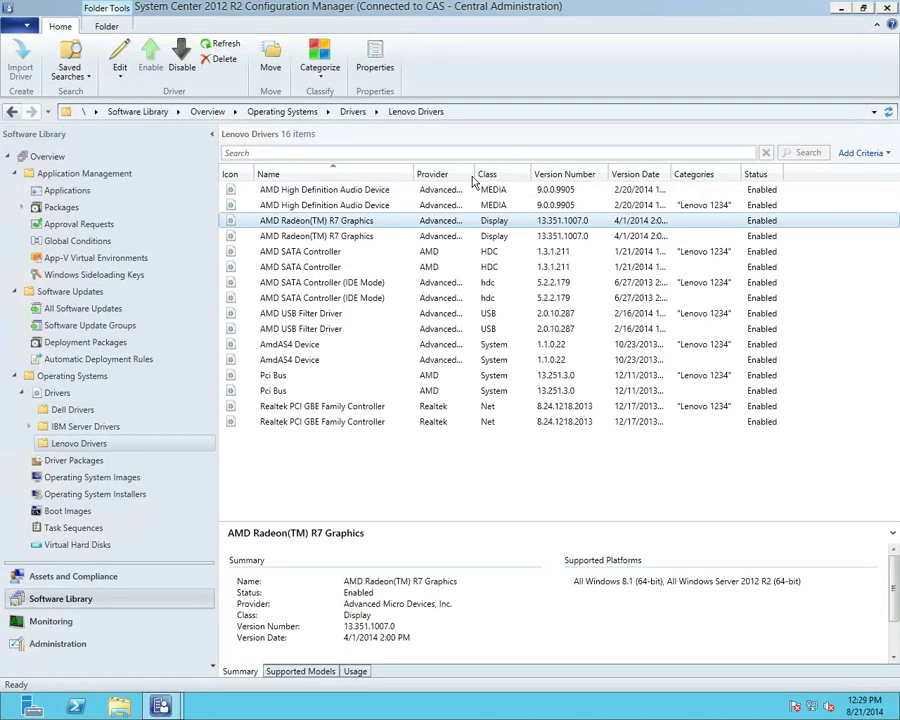
right_click(365, 230)
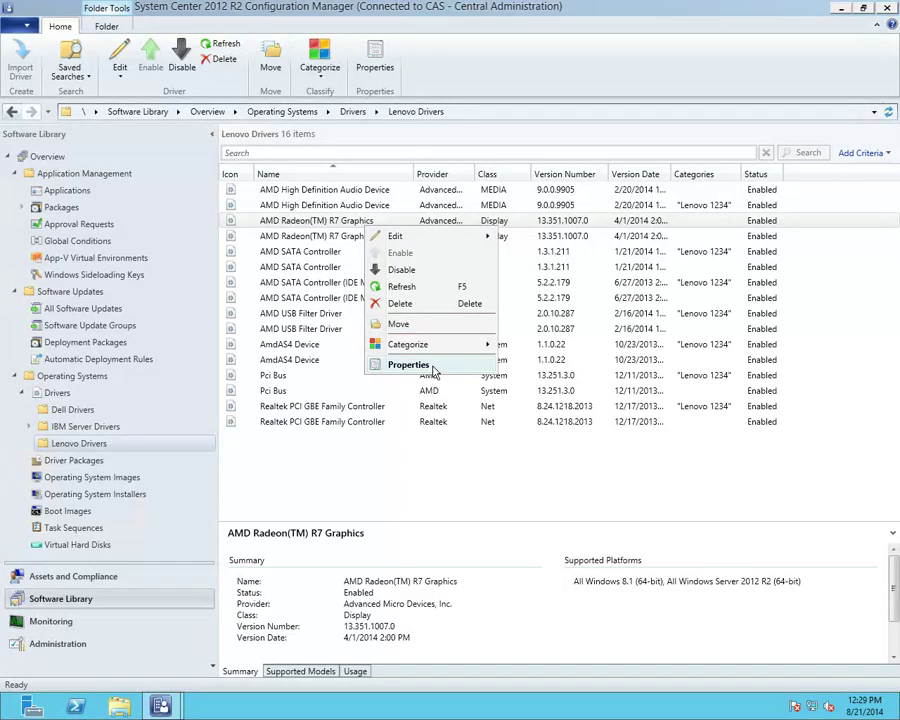
mouse_move(476, 237)
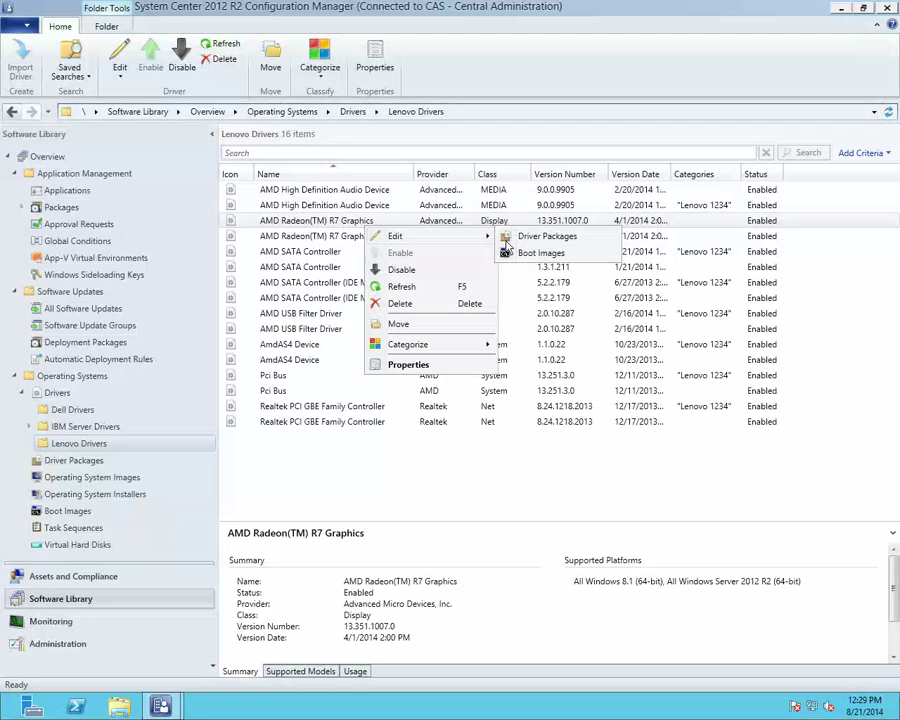
Review the AMD Radeon(TM) R7 Graphics driver's general properties, available categories, applicability, usage and security without changing anything
click(420, 366)
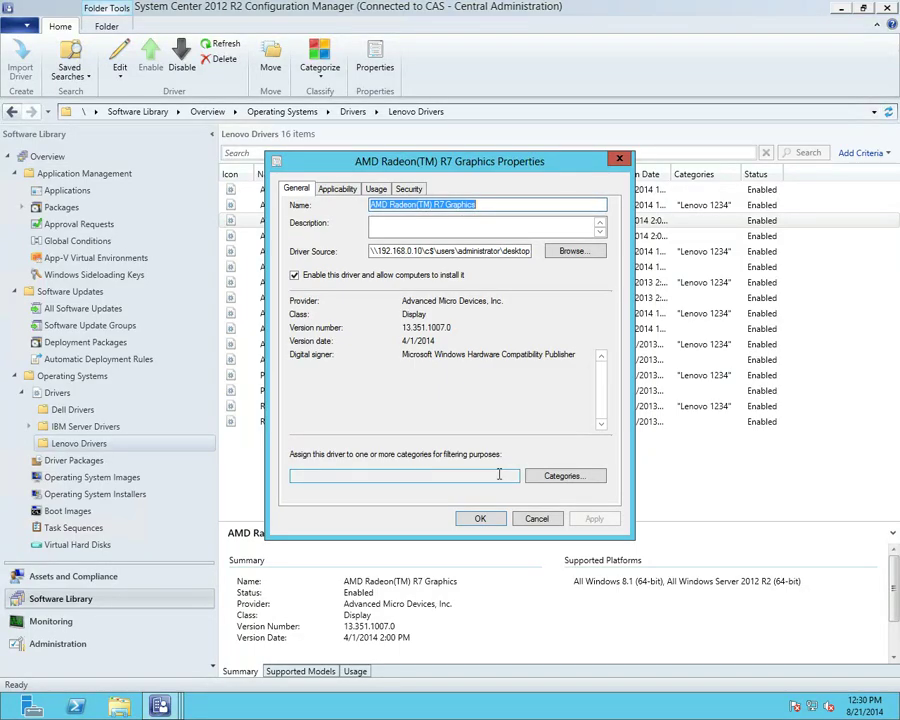
click(540, 475)
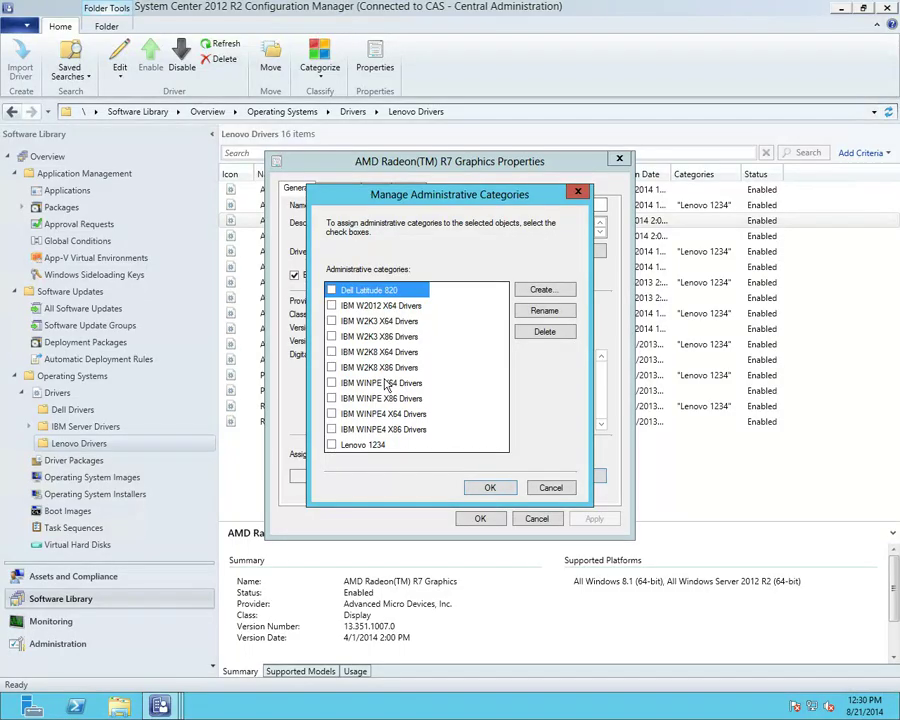
click(550, 487)
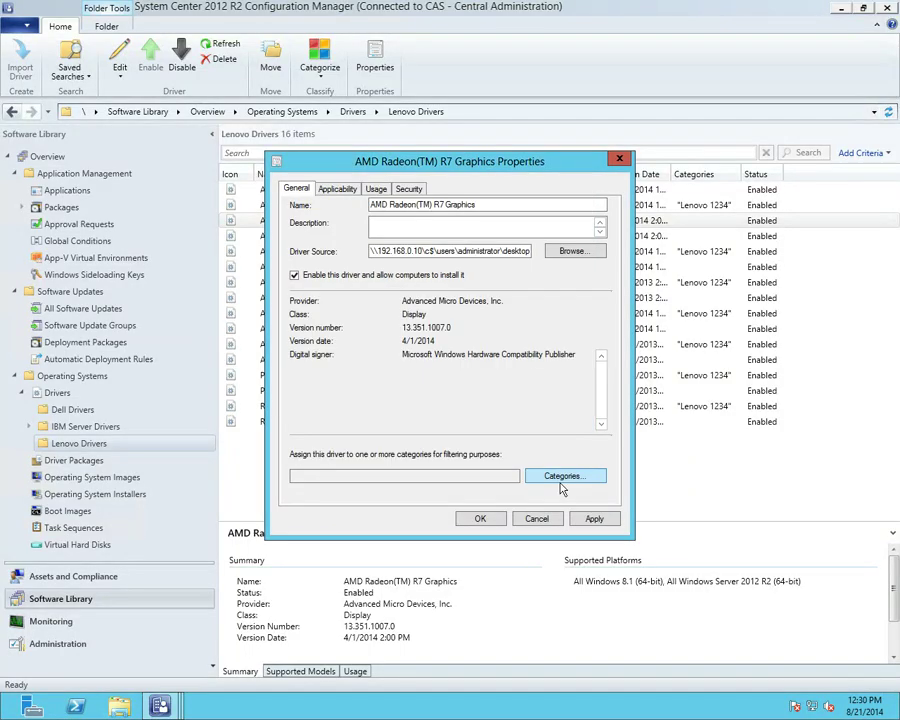
click(340, 189)
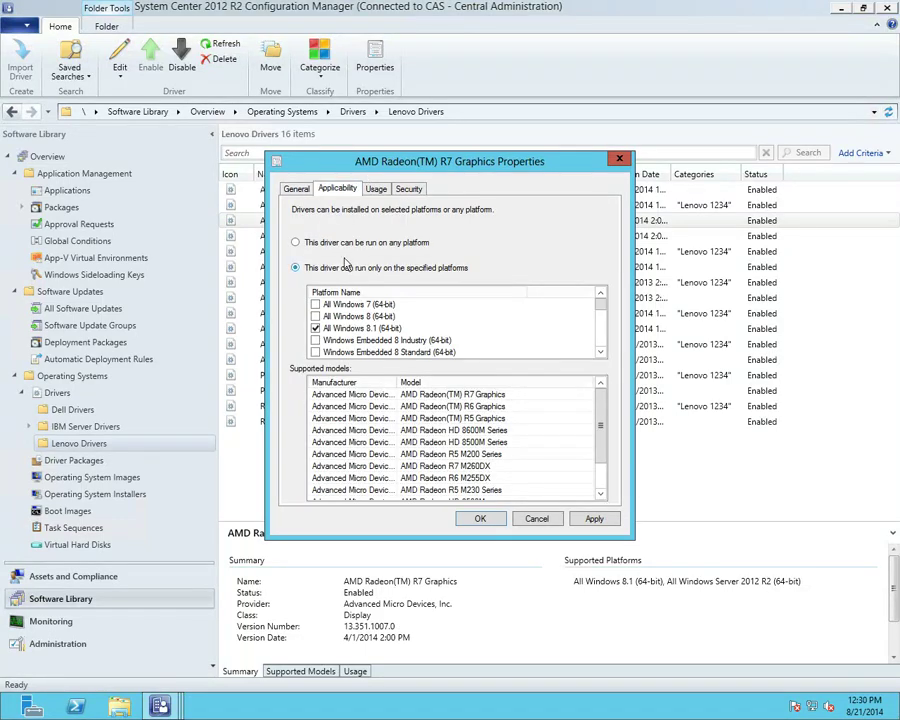
click(377, 190)
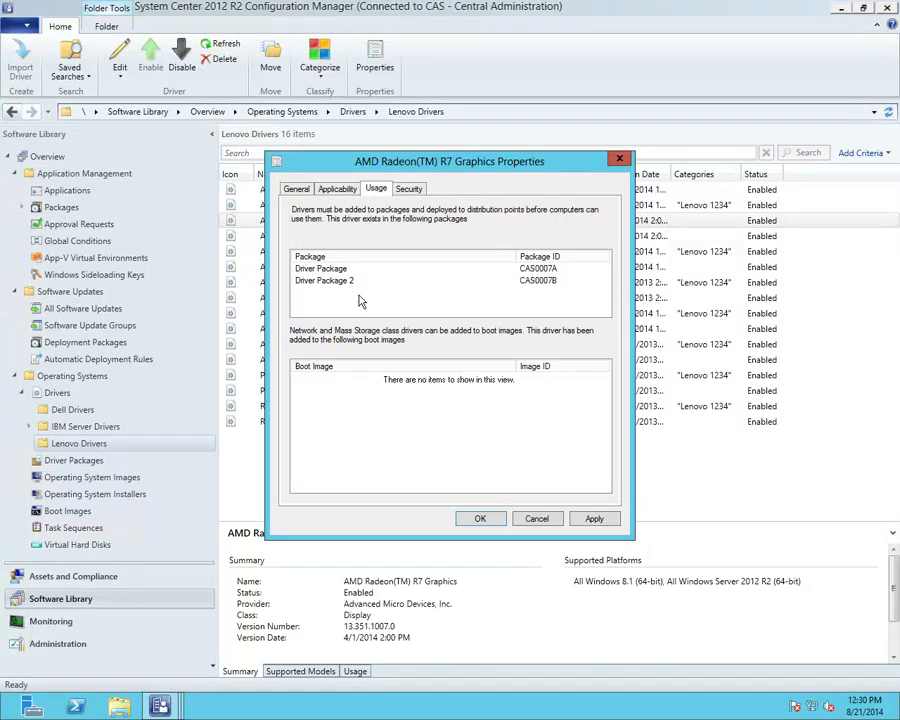
click(416, 192)
click(537, 518)
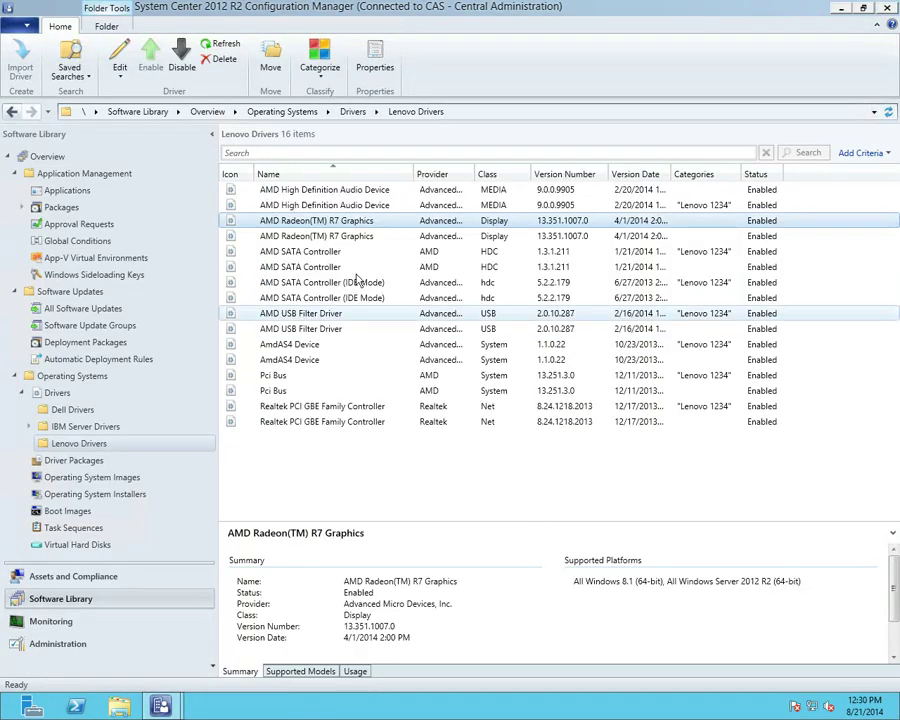
Assign both AMD Radeon(TM) R7 Graphics drivers to the IBM WINPE4 X86 Drivers category
ctrl+click(345, 236)
right_click(345, 236)
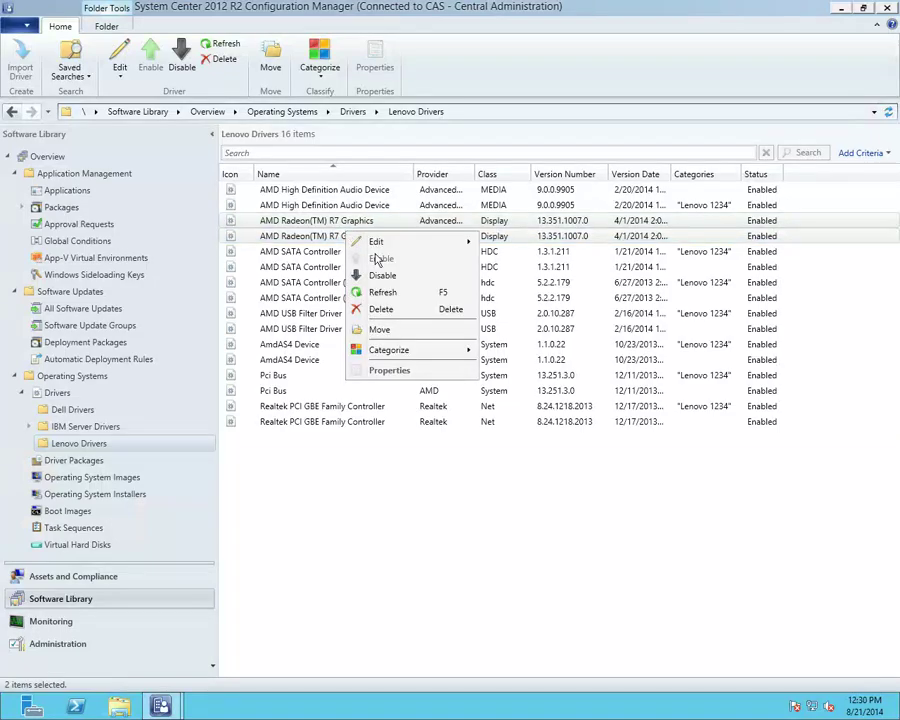
mouse_move(425, 357)
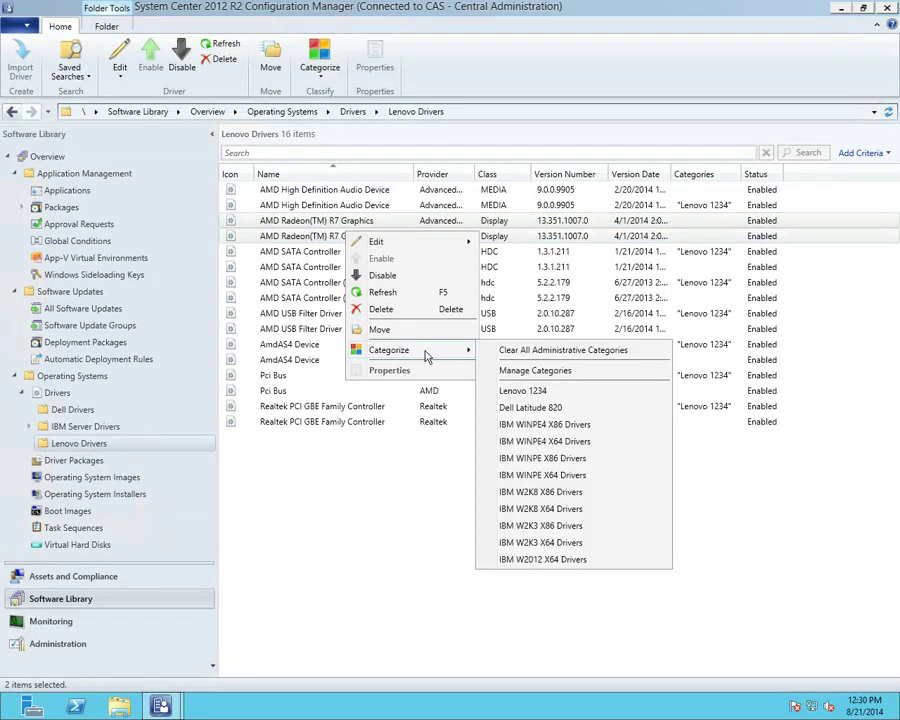
click(554, 425)
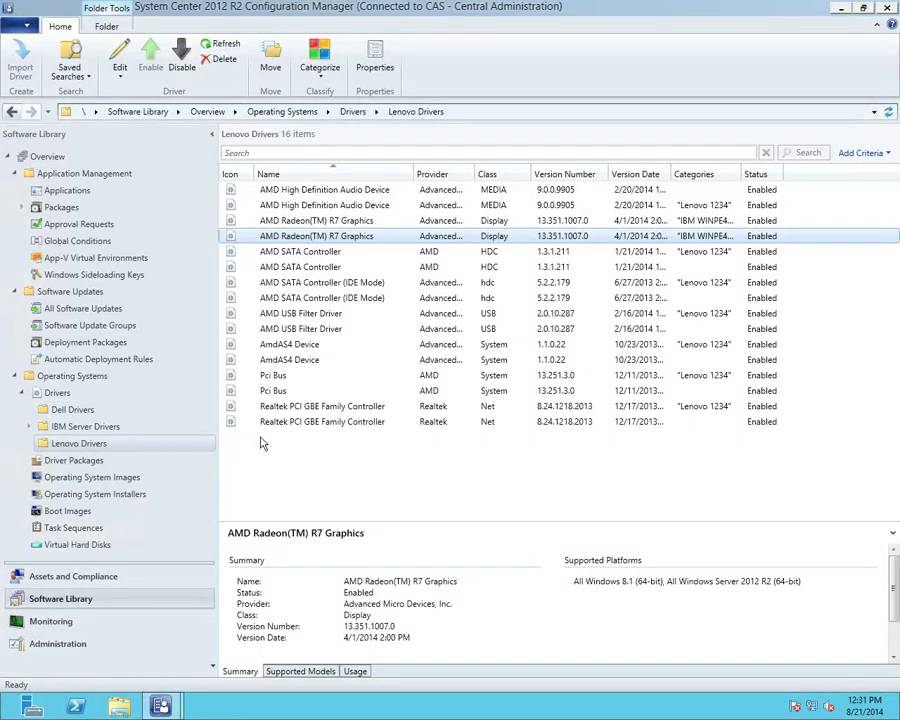
mouse_move(408, 7)
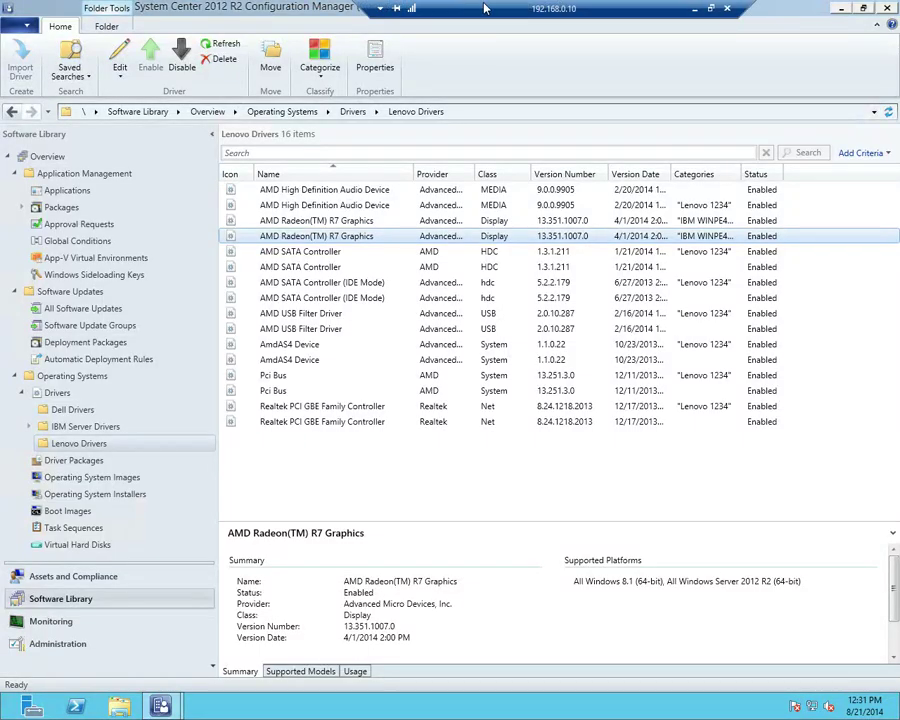
click(694, 8)
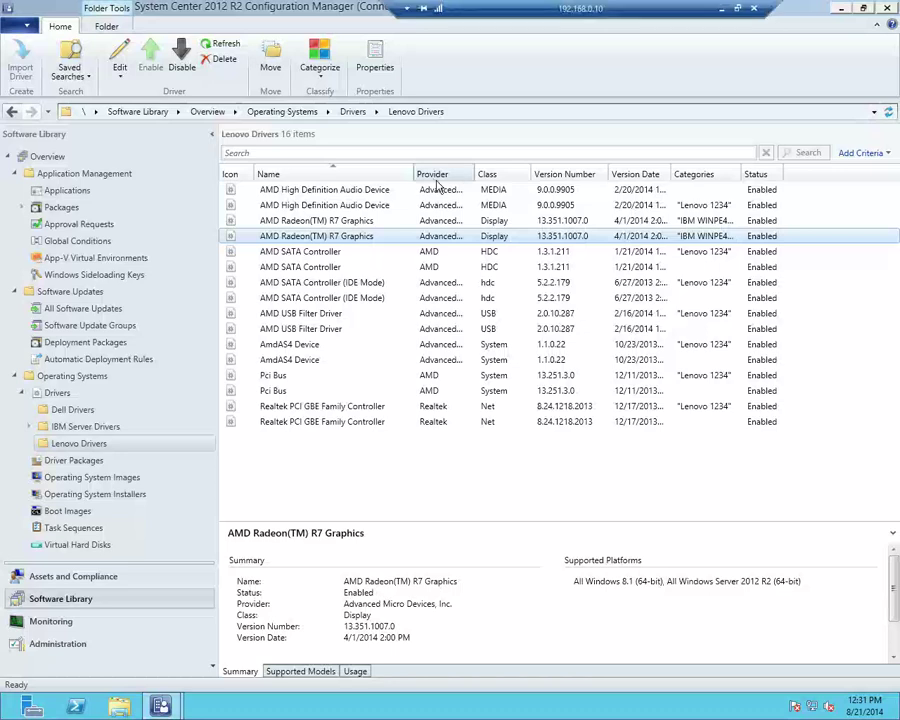
Return to the completed driver import and close the Import New Driver Wizard
right_click(76, 396)
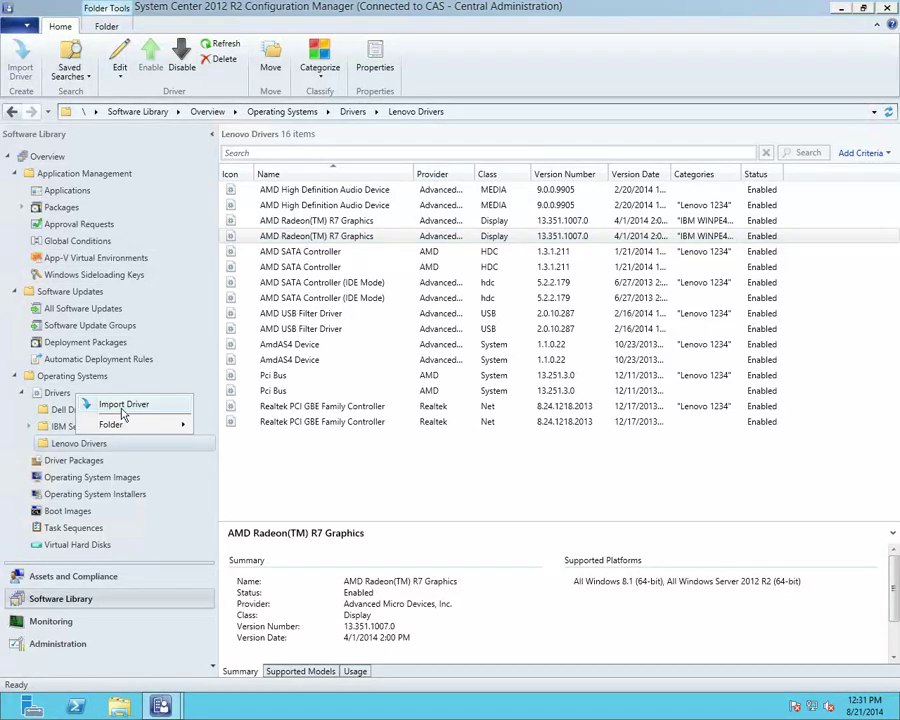
click(122, 408)
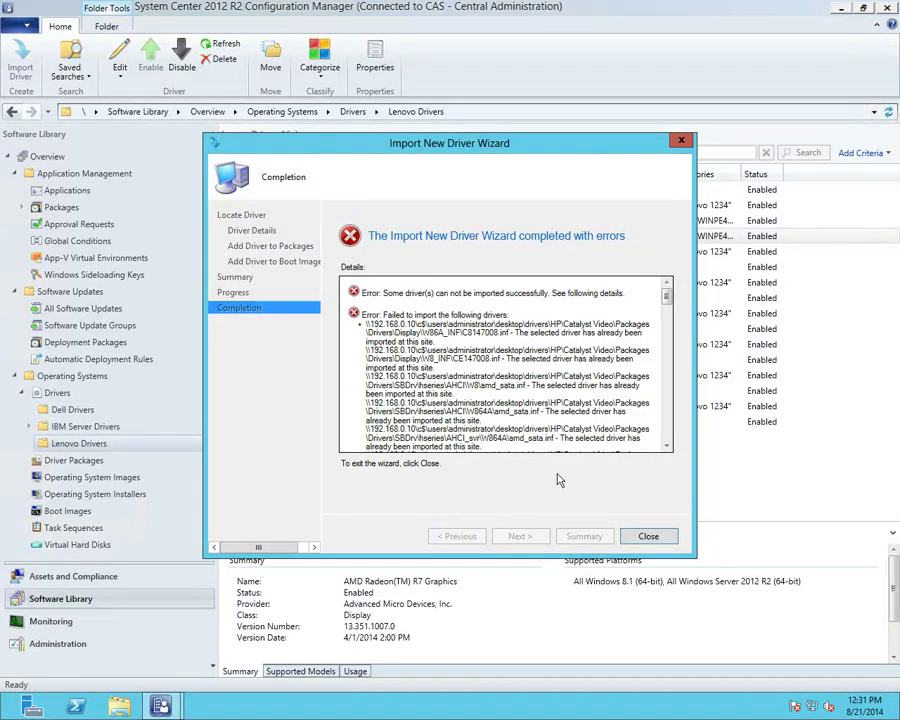
click(647, 536)
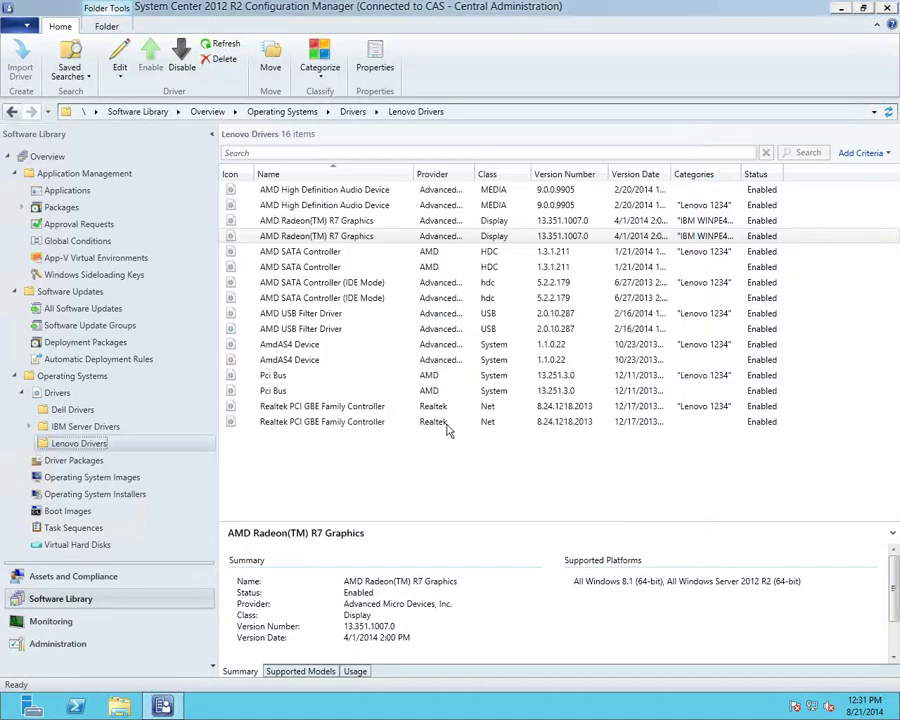
right_click(68, 398)
click(96, 402)
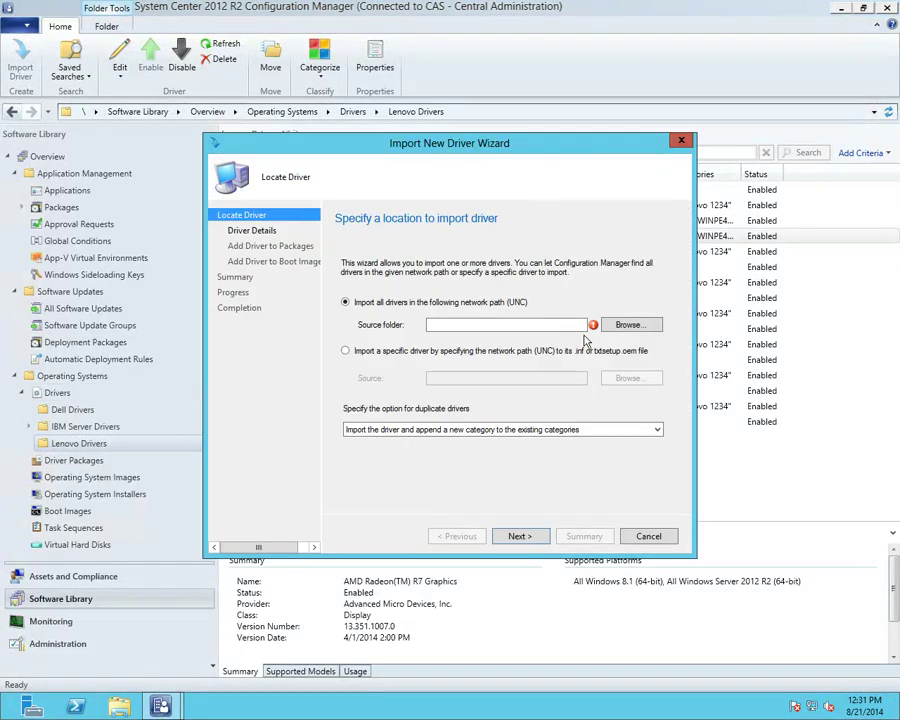
click(648, 536)
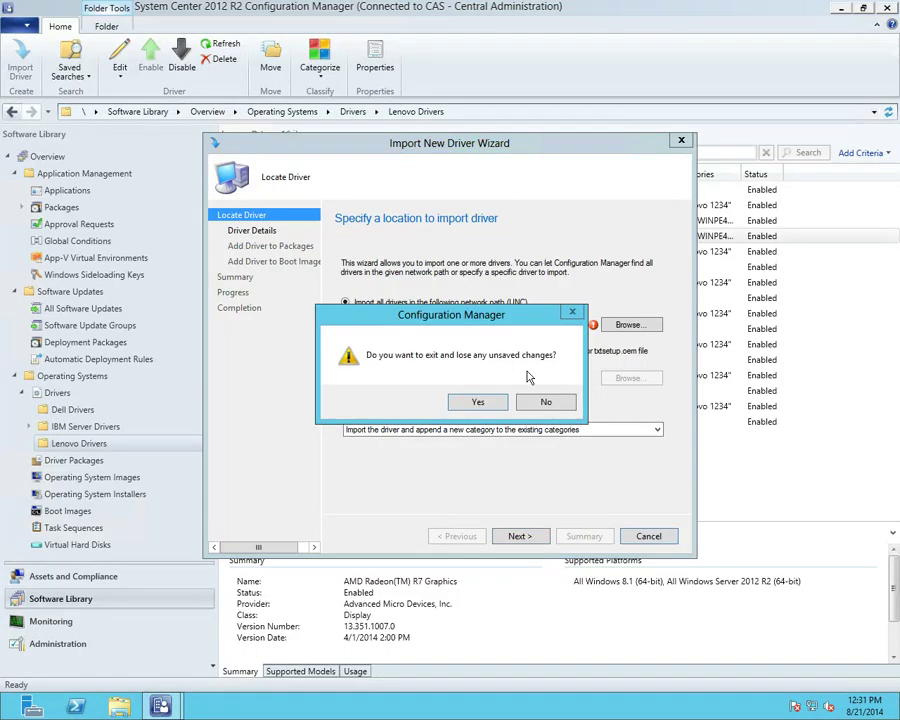
click(478, 403)
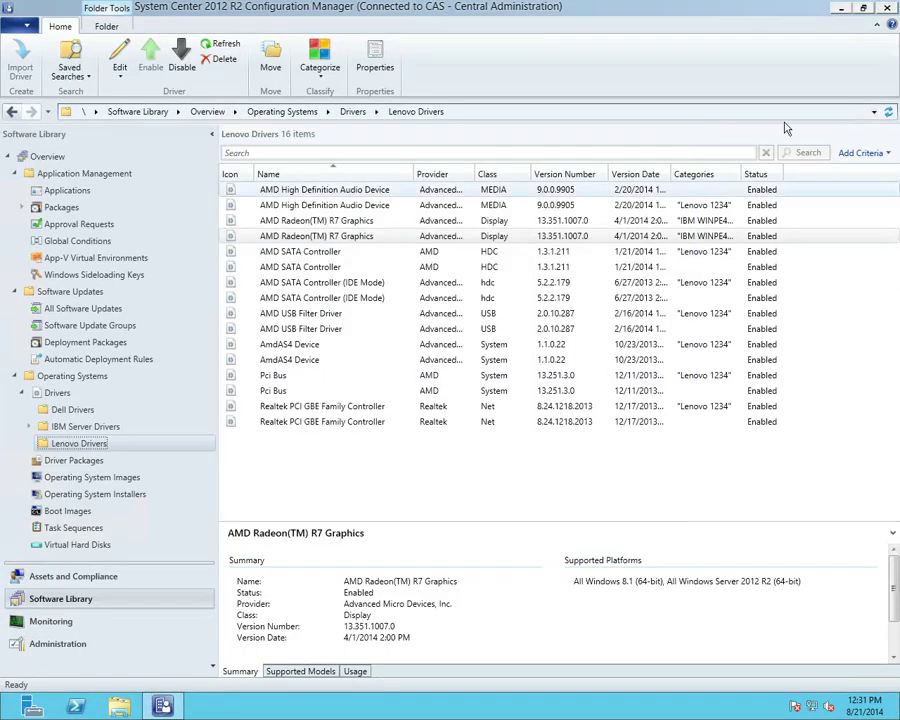
Minimize the Configuration Manager console, examine the HP Catalyst Video folder inside the desktop's Drivers folder, and close the folder window
click(842, 10)
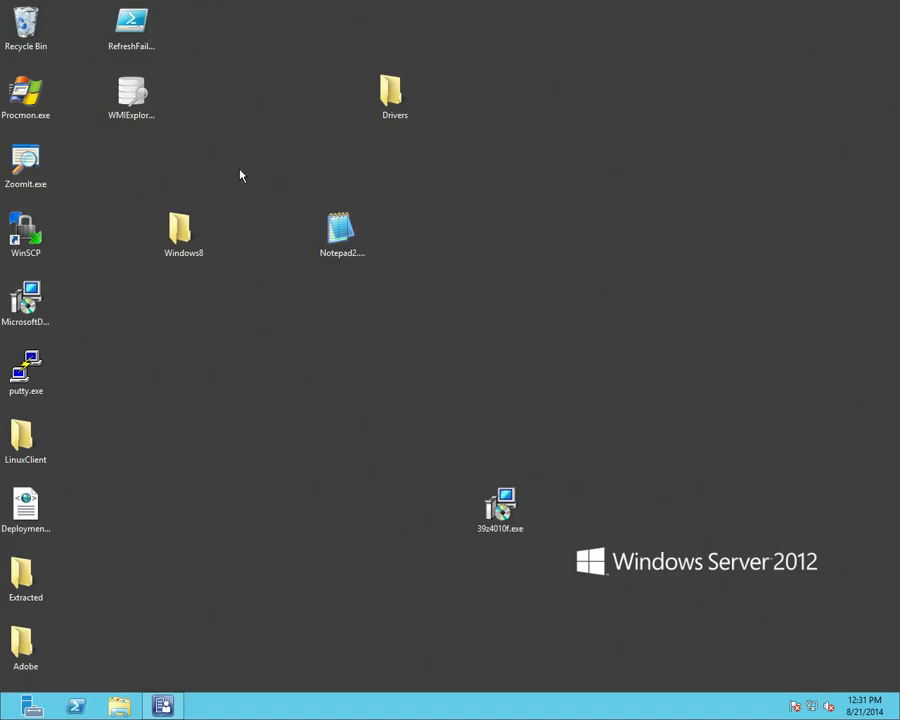
double_click(389, 107)
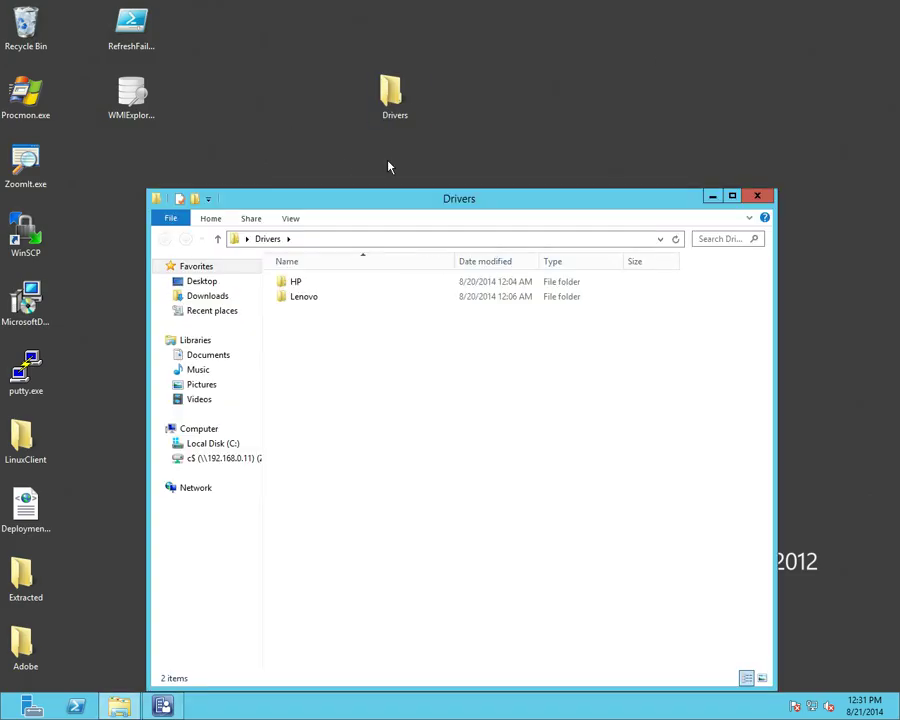
double_click(297, 282)
double_click(313, 284)
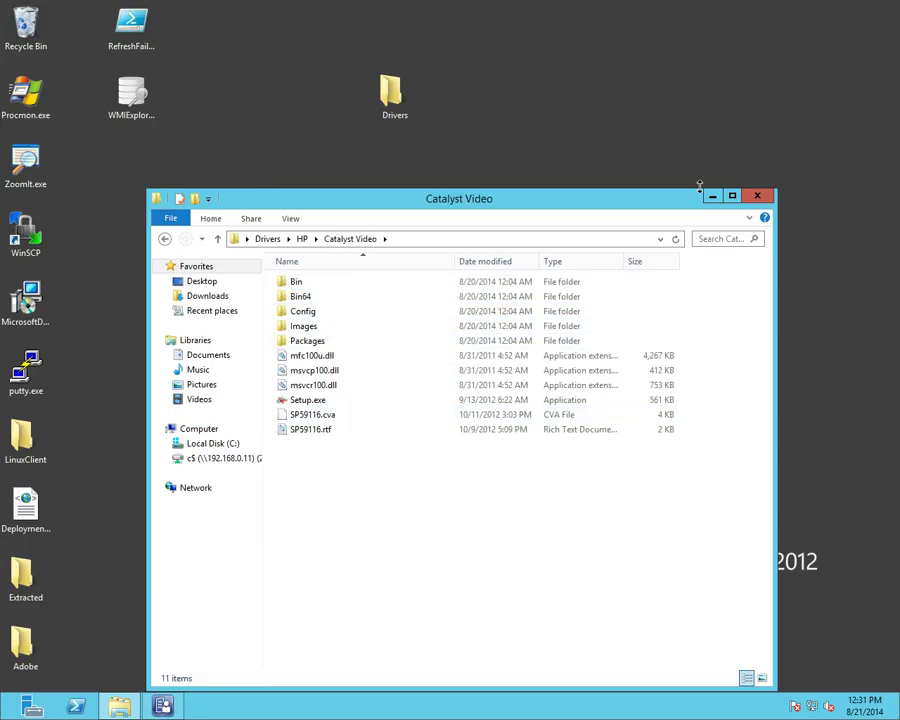
click(758, 197)
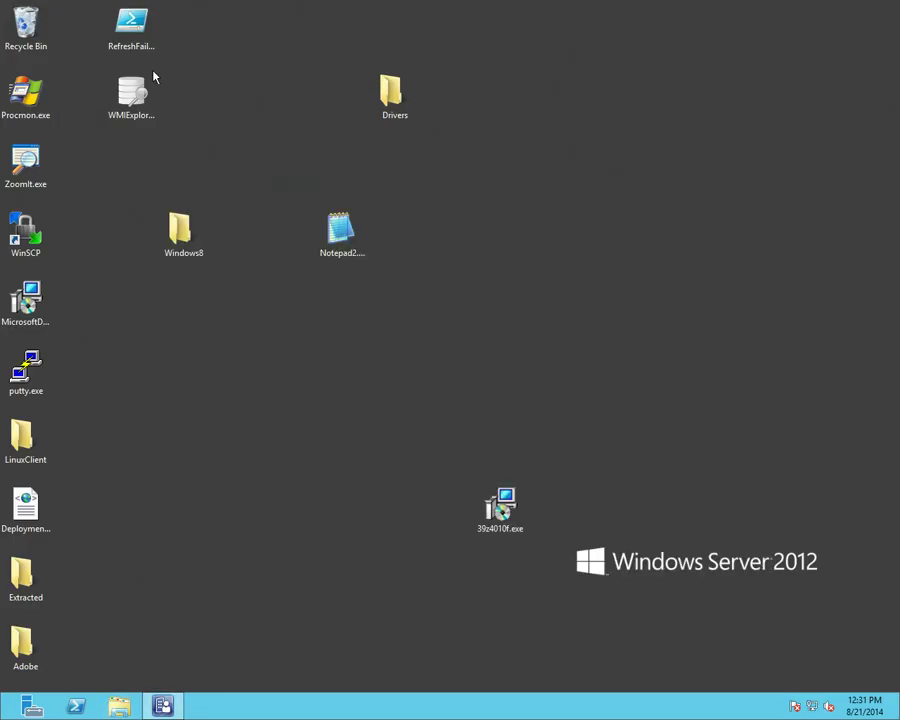
Restore sp59116.exe and 39z6010f.exe from the Recycle Bin to the desktop and close the Recycle Bin
double_click(36, 35)
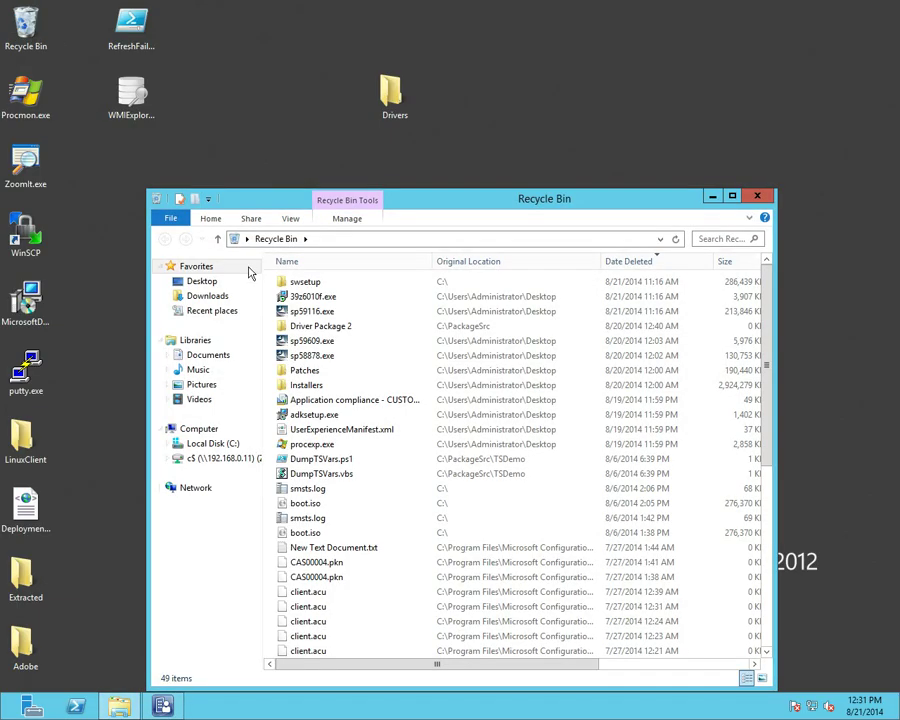
right_click(295, 312)
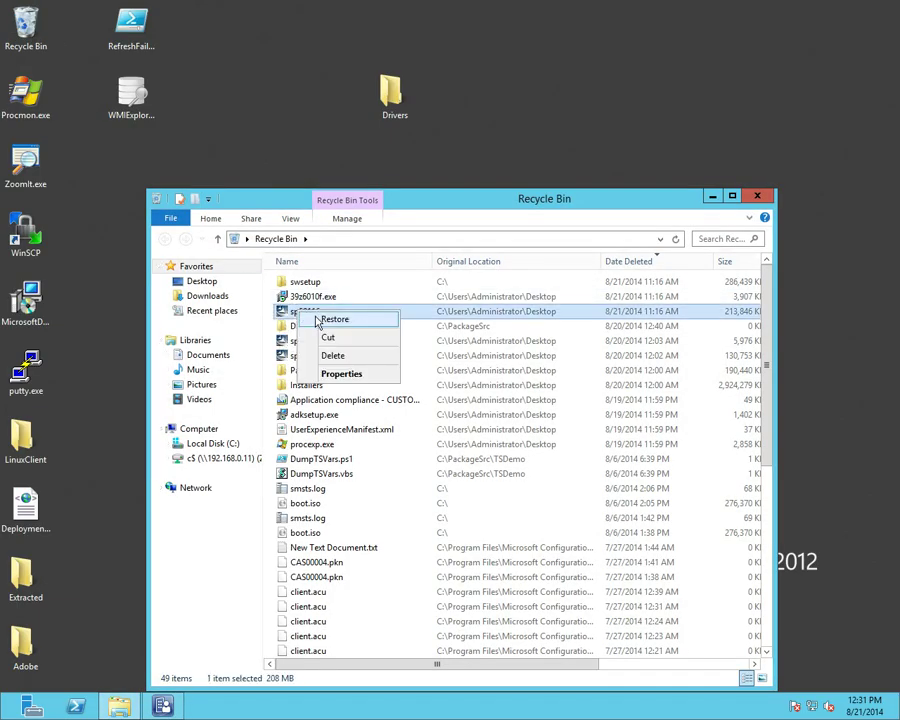
click(318, 316)
right_click(312, 297)
click(330, 307)
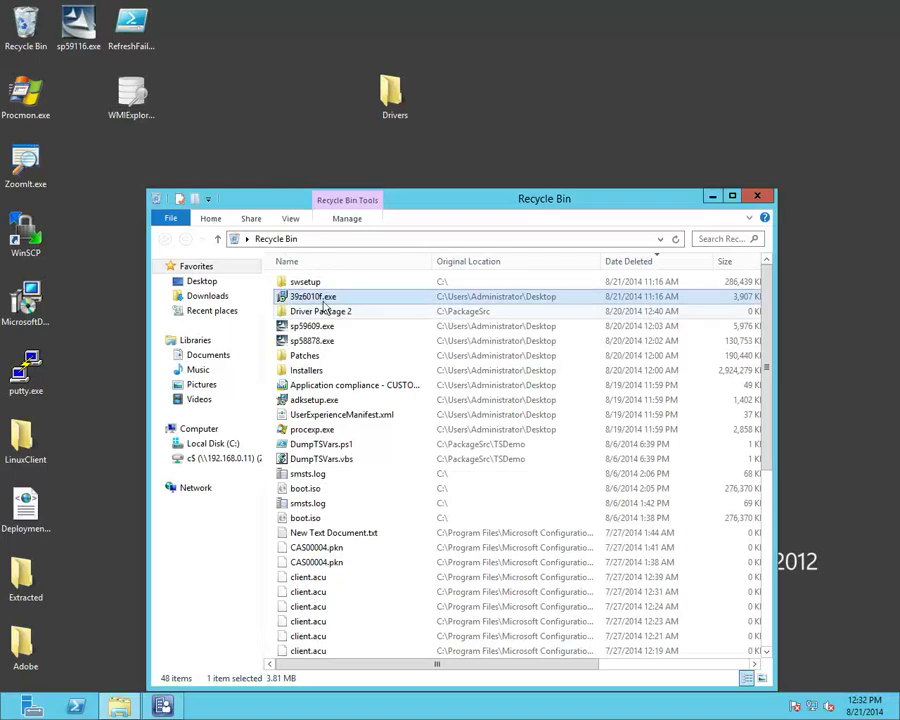
right_click(345, 297)
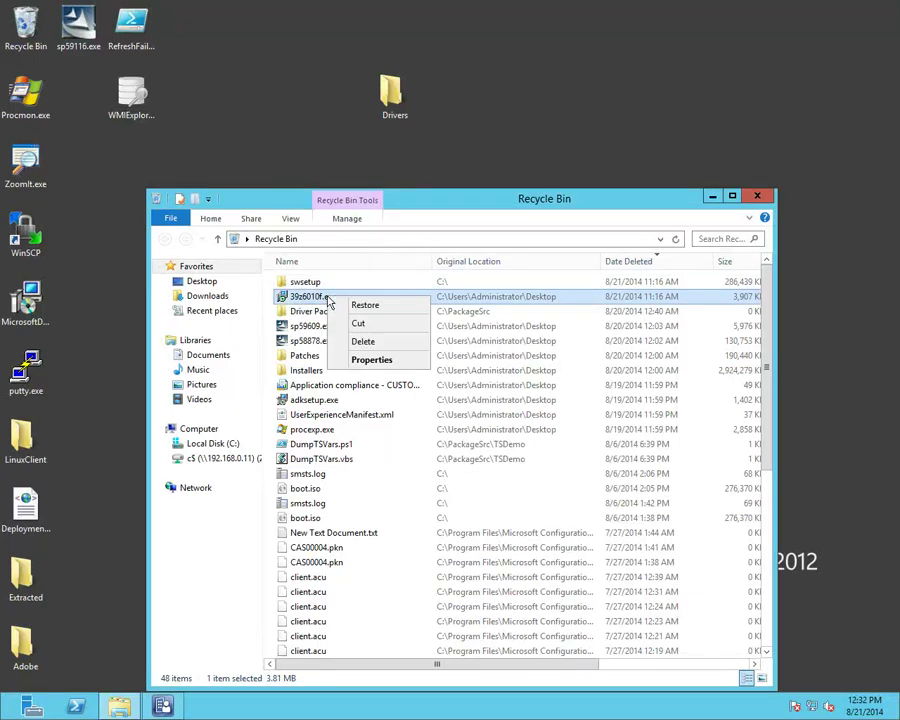
click(360, 308)
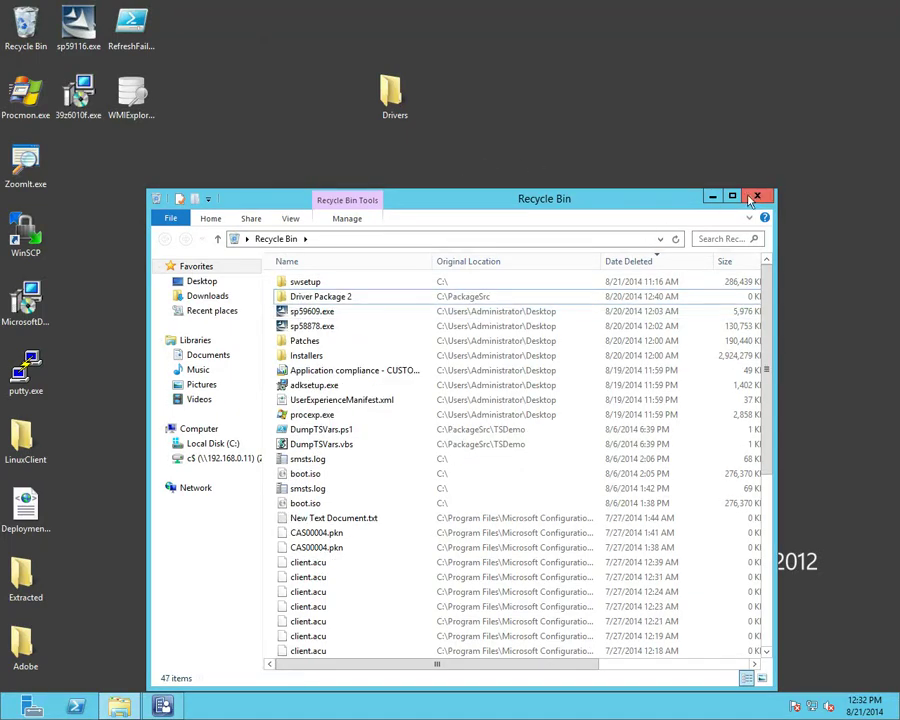
key(alt+F4)
Run sp59116.exe, accept its license agreement, examine the folder where its files are saved, and cancel the wizard
double_click(70, 28)
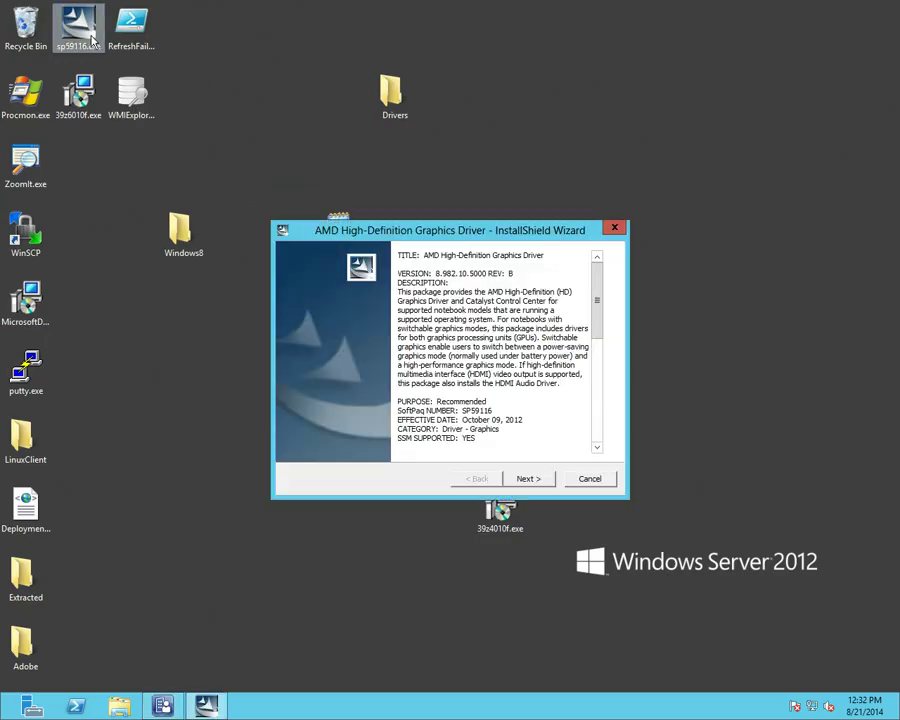
click(522, 478)
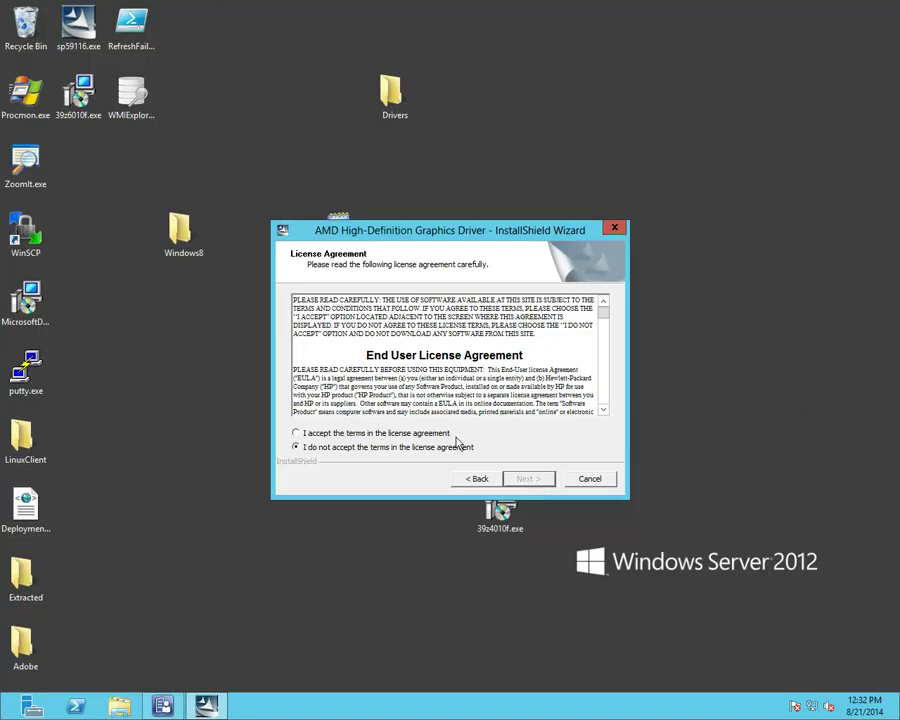
click(436, 433)
click(528, 478)
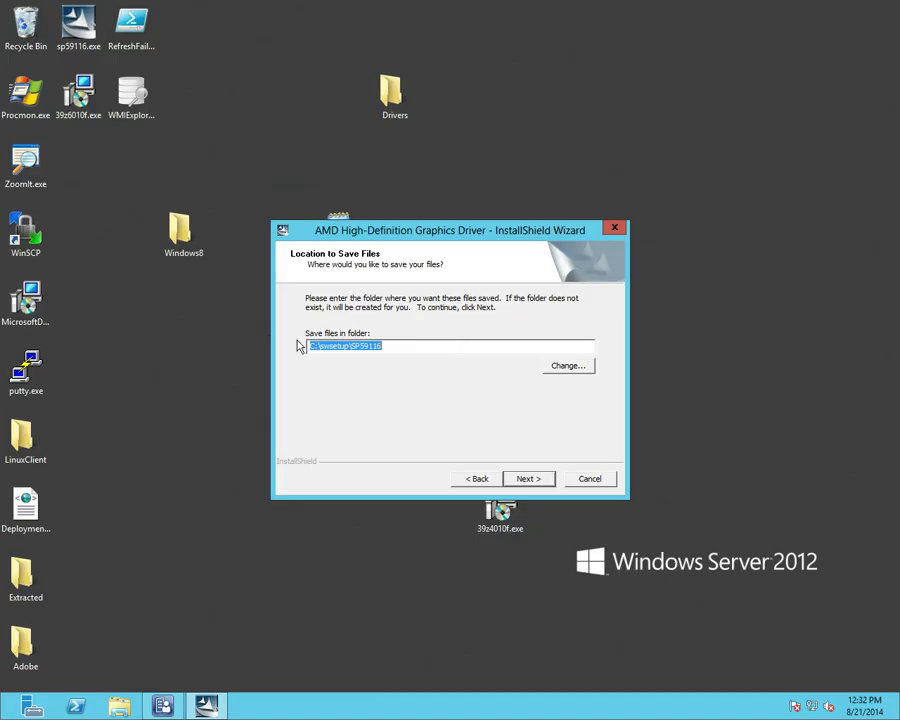
click(590, 480)
Run 39z6010f.exe, accept the license agreement, examine the Realtek LAN Driver destination folder, and exit setup without installing
double_click(63, 115)
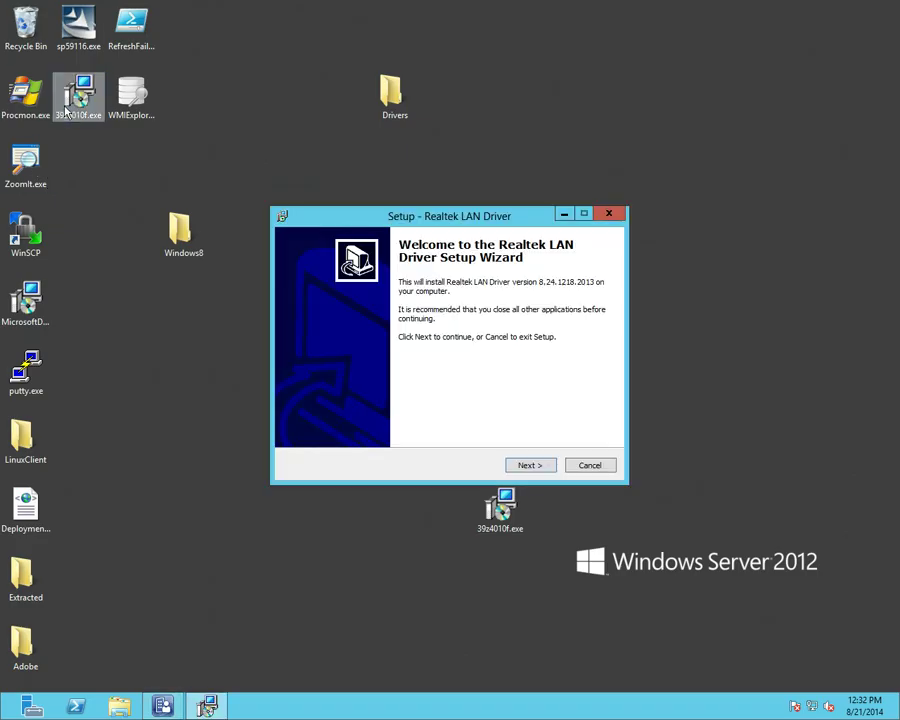
click(527, 465)
click(352, 421)
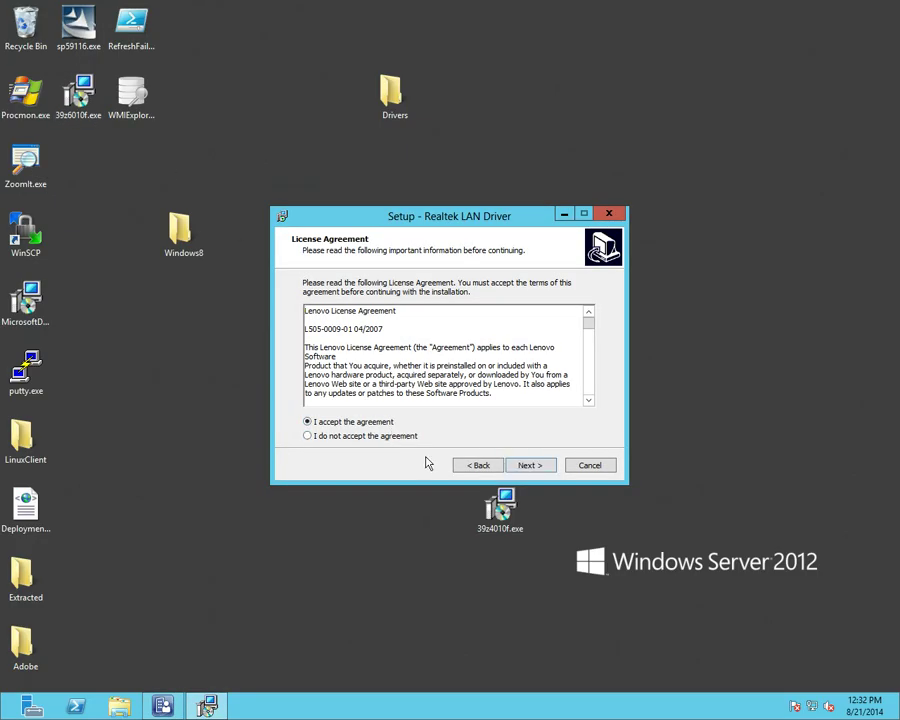
click(527, 465)
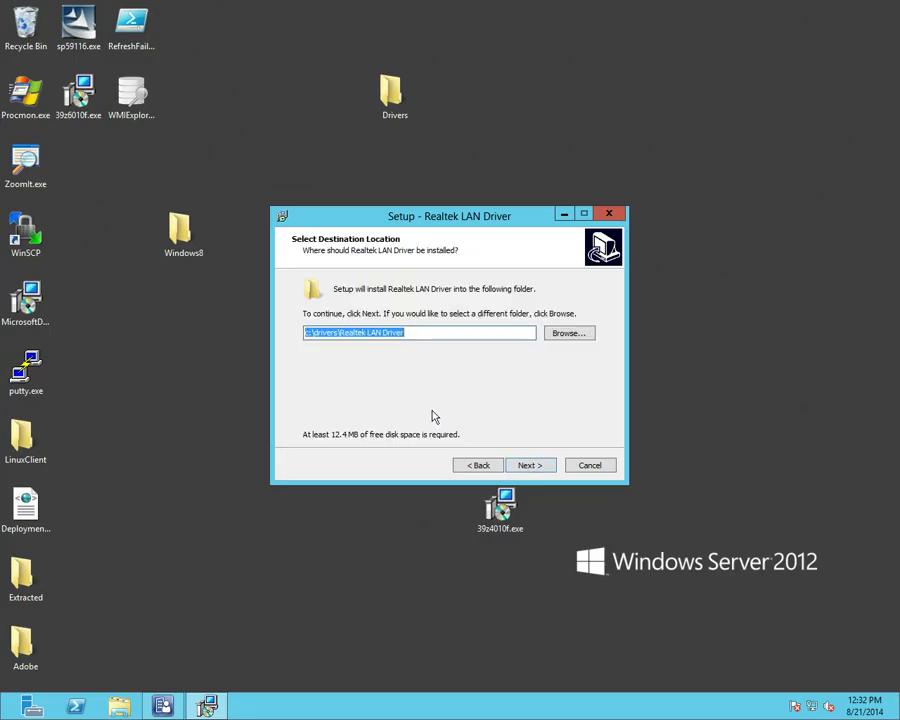
click(568, 464)
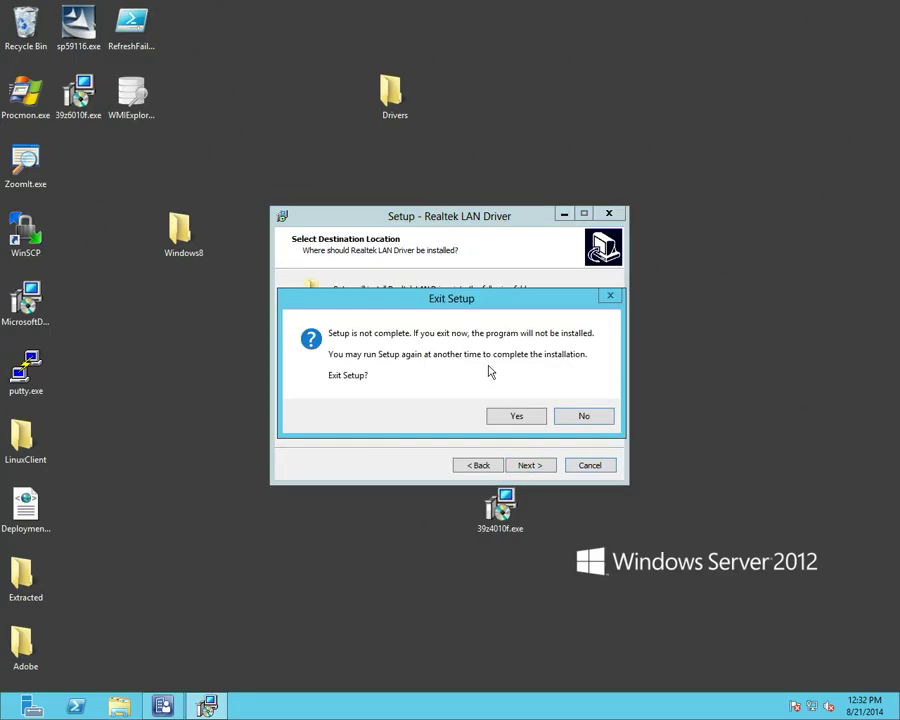
click(516, 415)
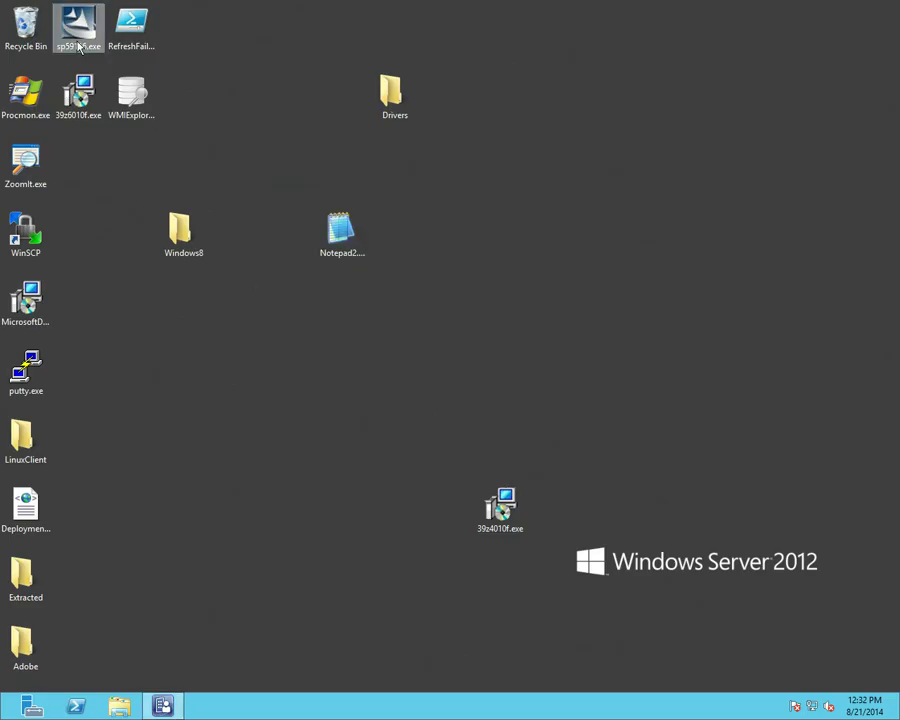
Delete the sp59116.exe and 39z6010f.exe installers from the desktop
ctrl+click(80, 97)
key(Delete)
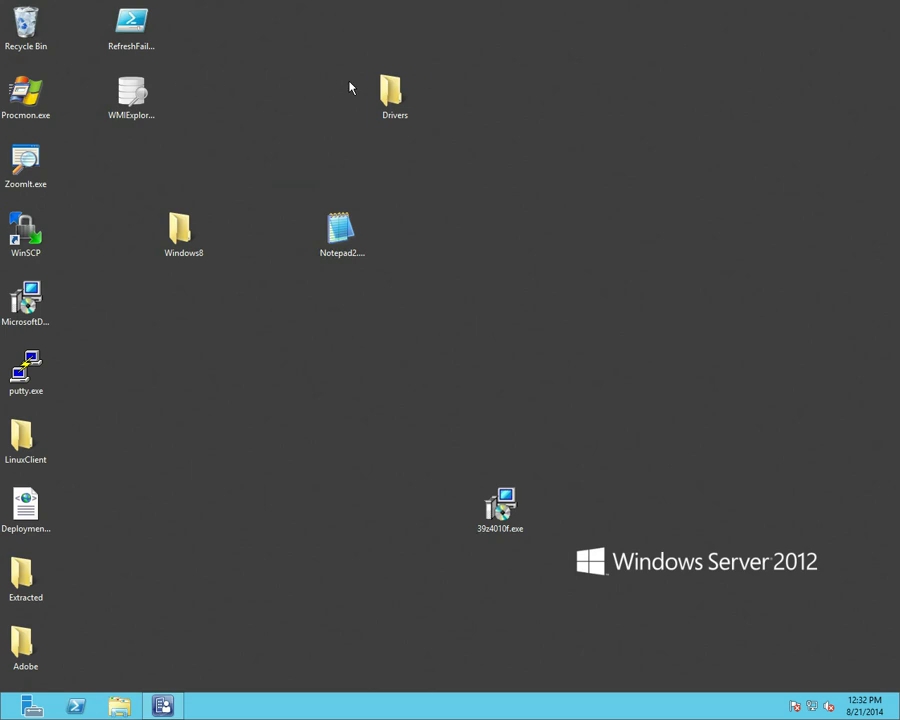
Examine the Lenovo AMD Driver(VGA, HDAudio, SATA) folder inside the desktop's Drivers folder and close the folder window
double_click(393, 92)
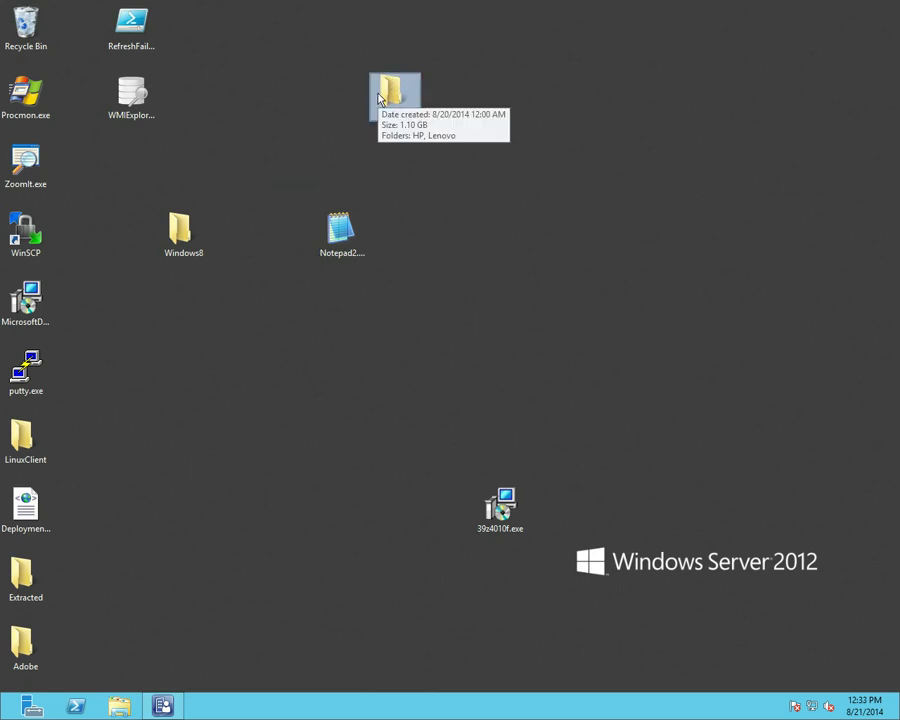
double_click(299, 296)
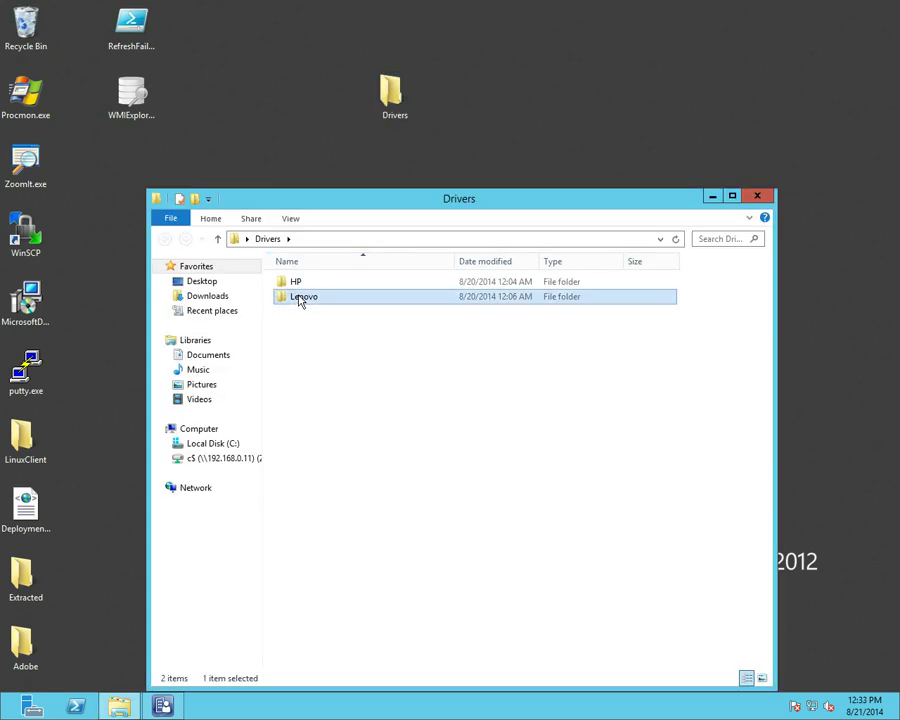
double_click(296, 286)
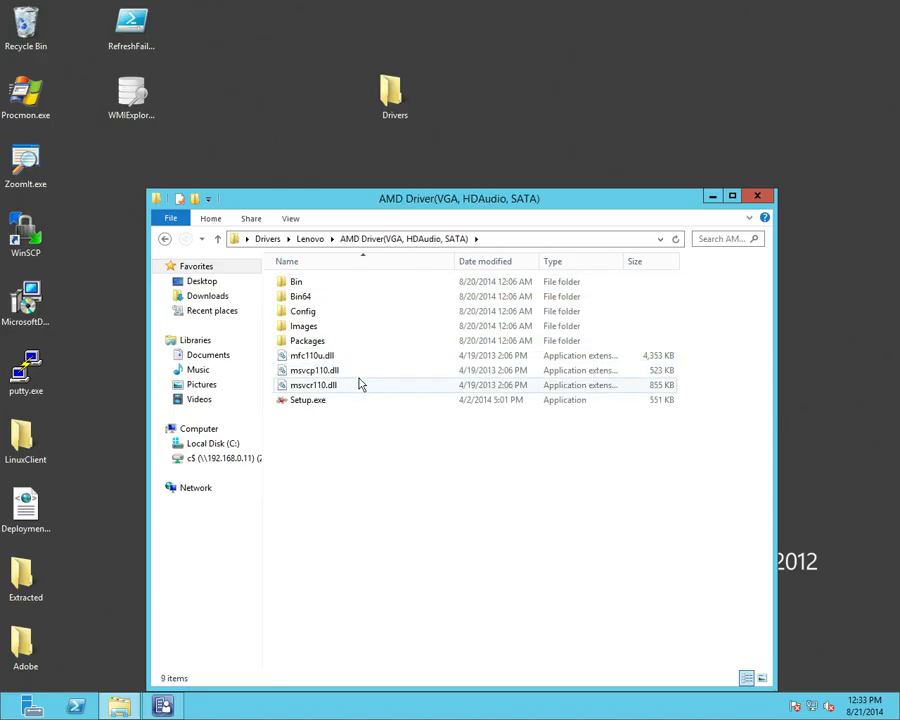
mouse_move(361, 384)
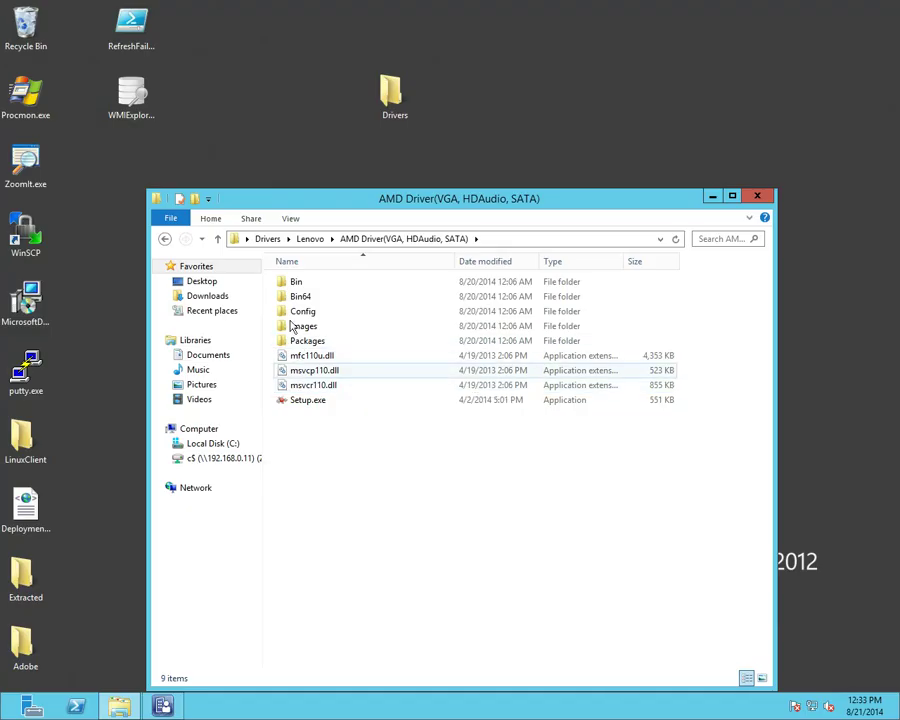
click(758, 198)
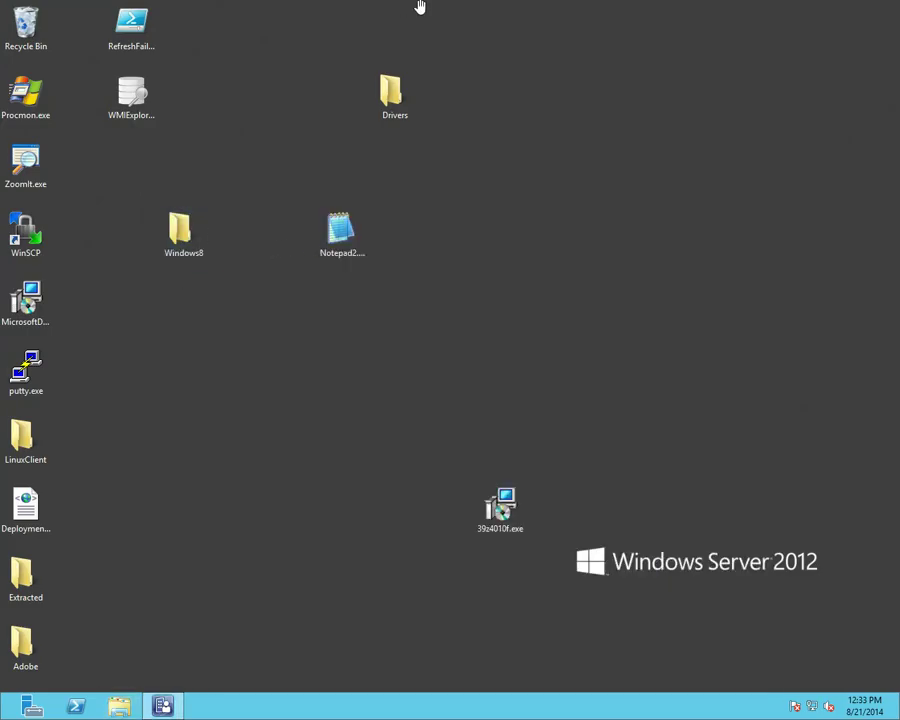
Switch to the Import Drivers slide and return to the remote desktop session in a smaller window
mouse_move(436, 12)
click(721, 8)
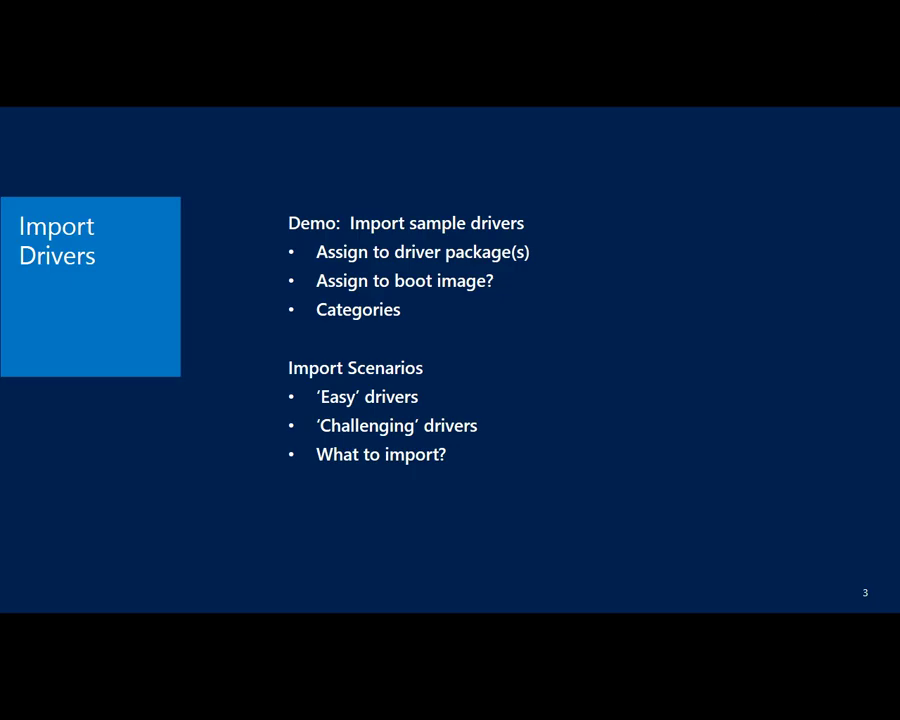
key(alt+Tab)
drag(410, 106, 236, 110)
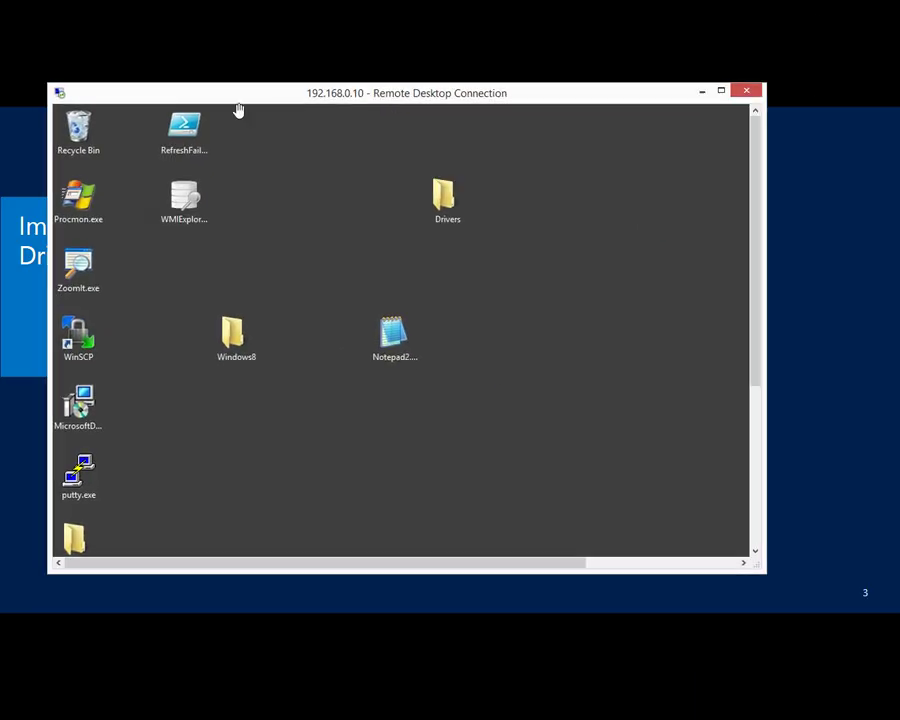
Restore 39z6010f.exe from the Recycle Bin to the desktop and close the Recycle Bin
double_click(80, 130)
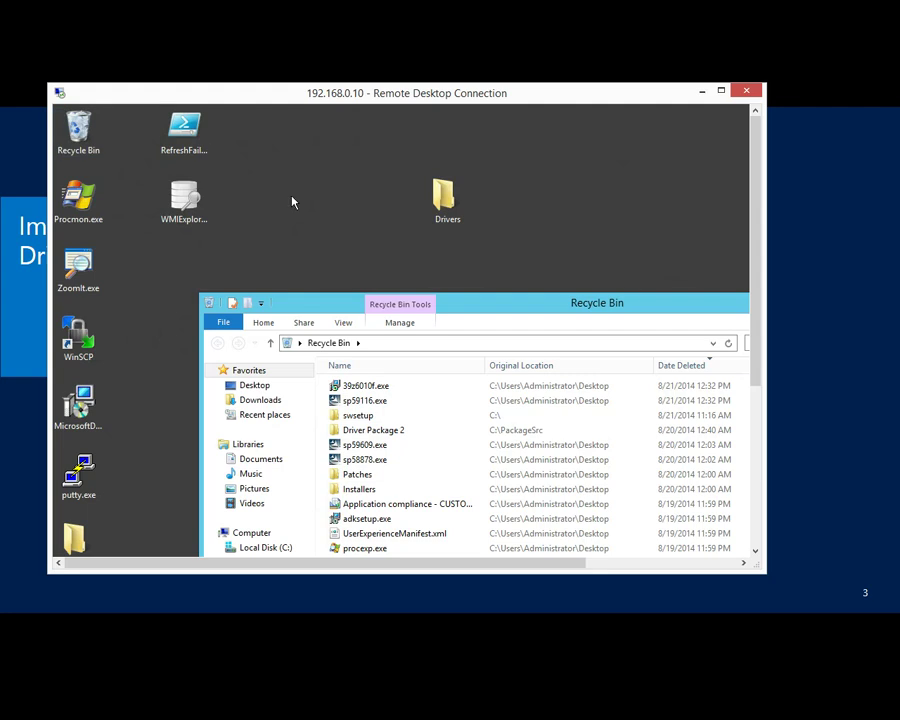
right_click(368, 389)
click(395, 398)
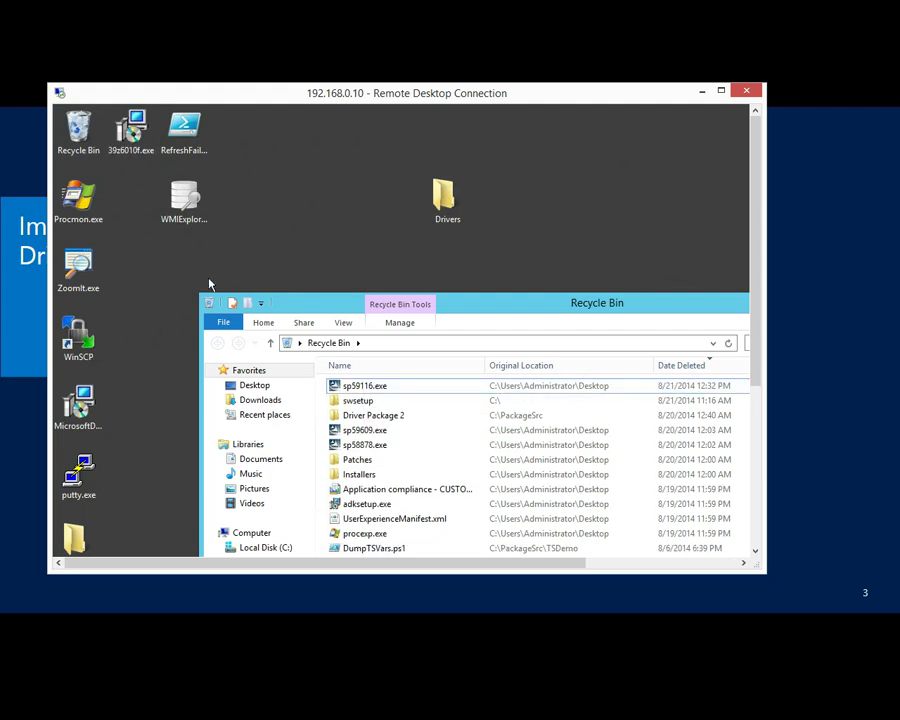
drag(557, 292, 460, 256)
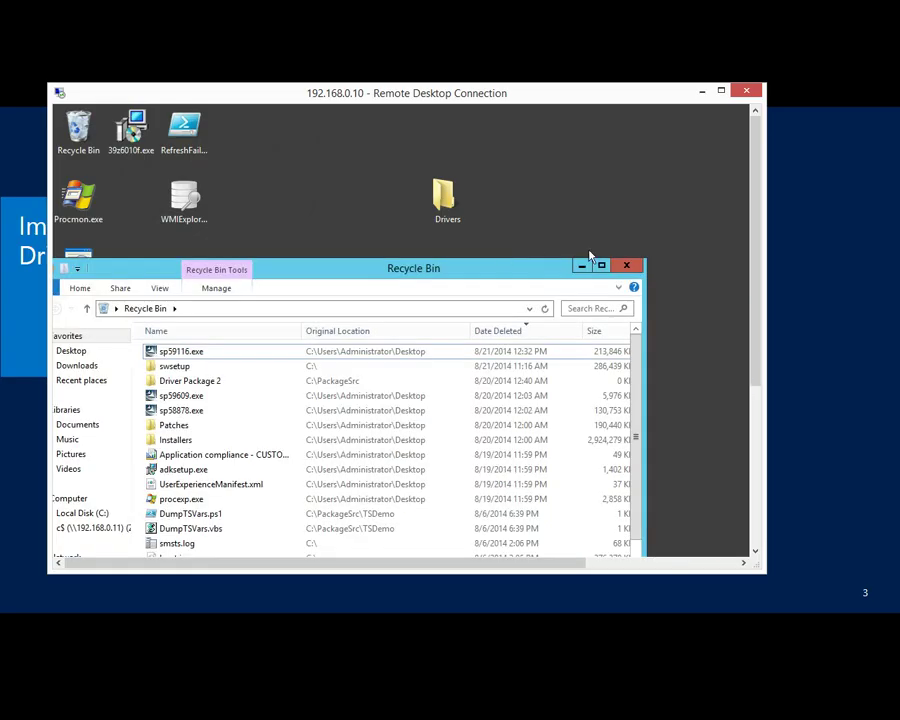
click(627, 263)
Run 39z6010f.exe again with the remote session full screen, examine its extraction folder after accepting the license, and exit setup
double_click(135, 128)
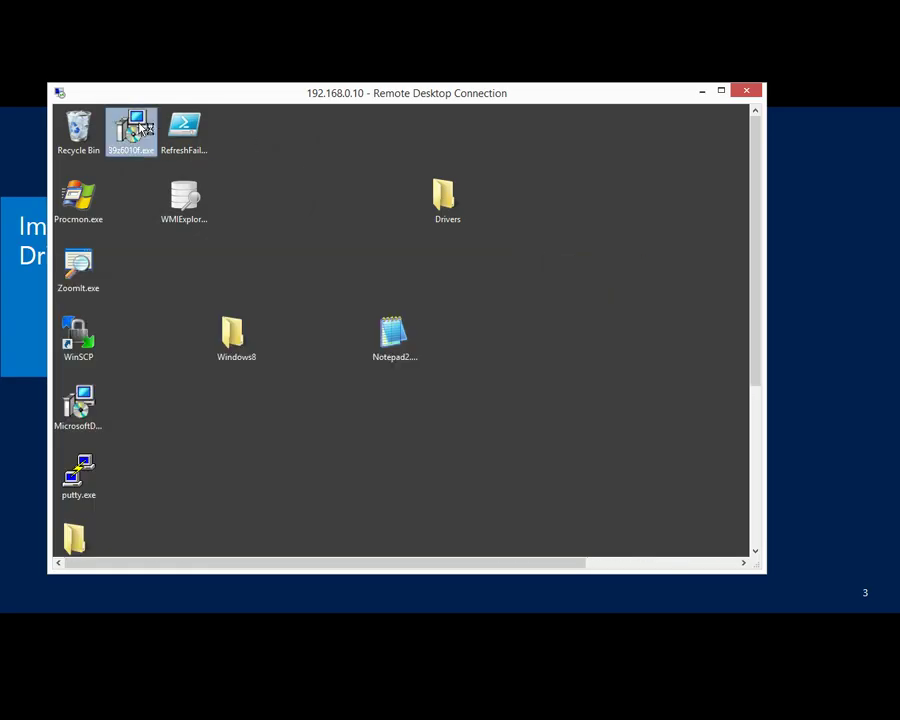
double_click(273, 98)
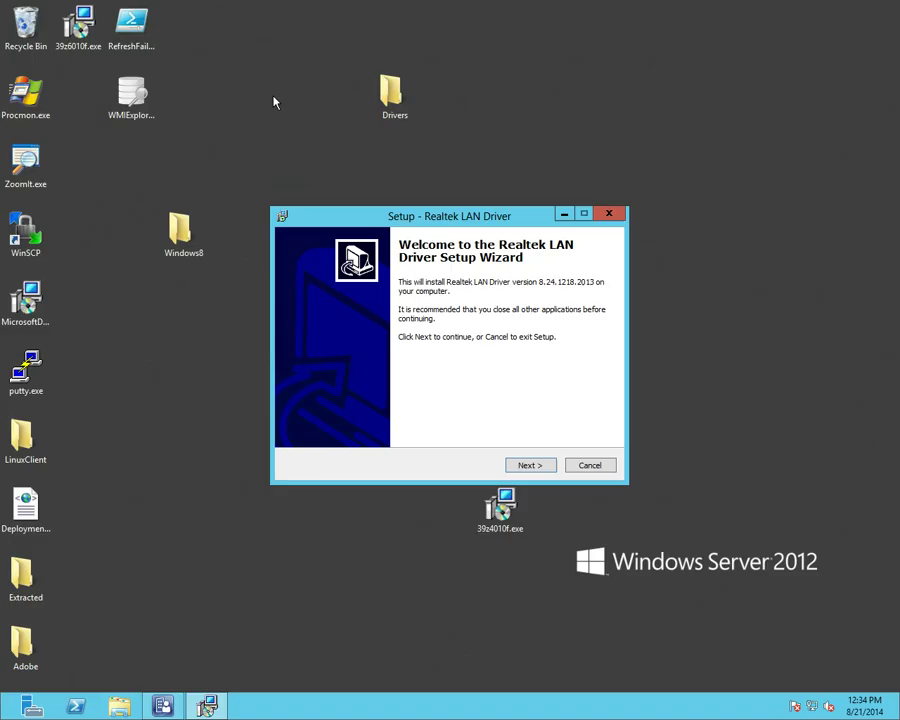
click(530, 467)
click(357, 422)
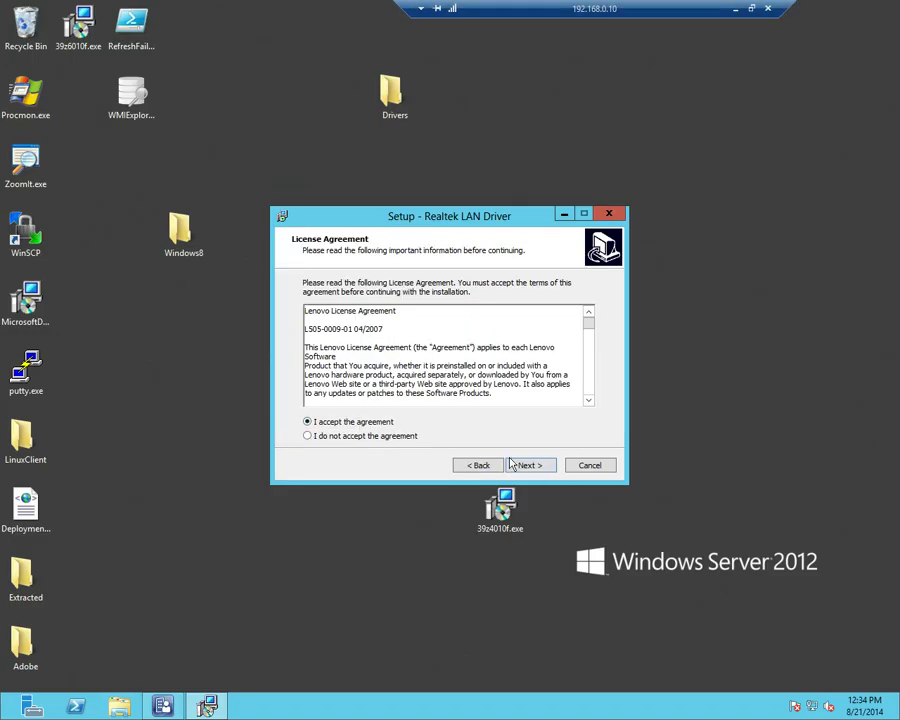
click(524, 464)
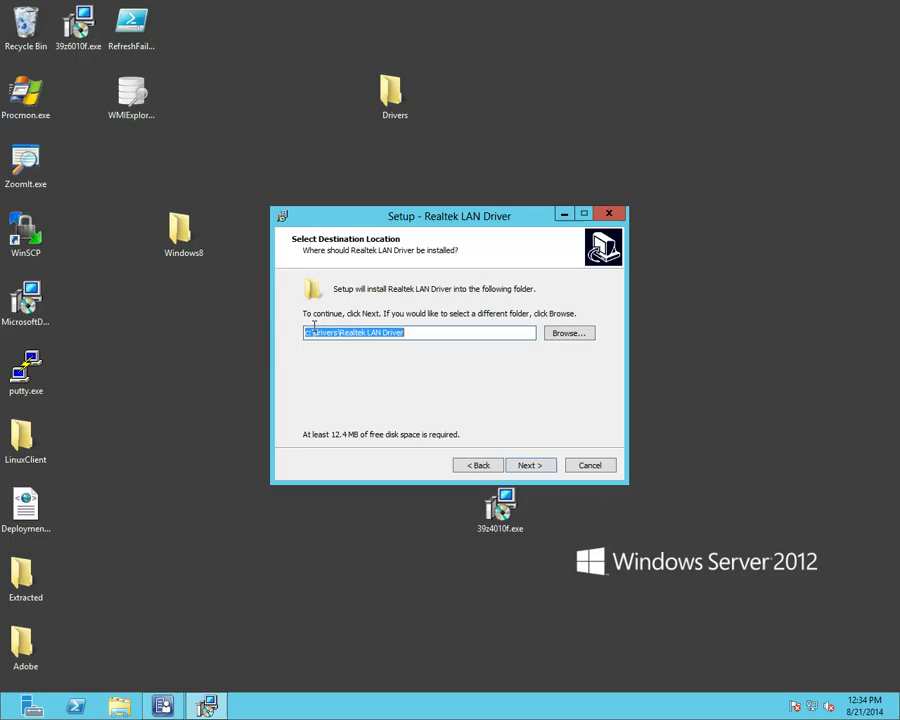
click(578, 465)
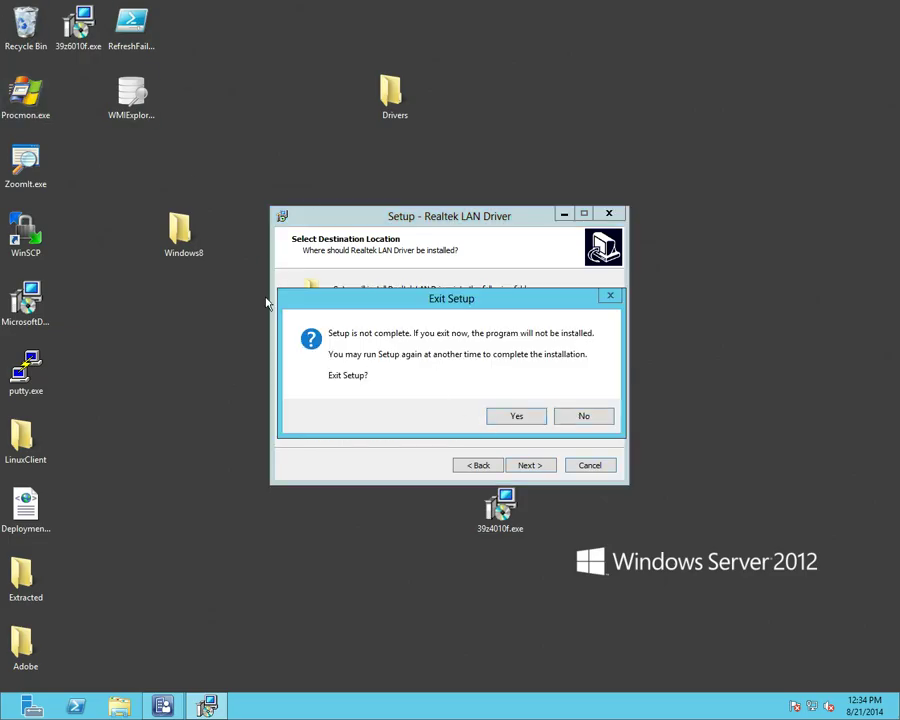
click(502, 419)
Delete the 39z6010f.exe installer from the desktop
click(90, 35)
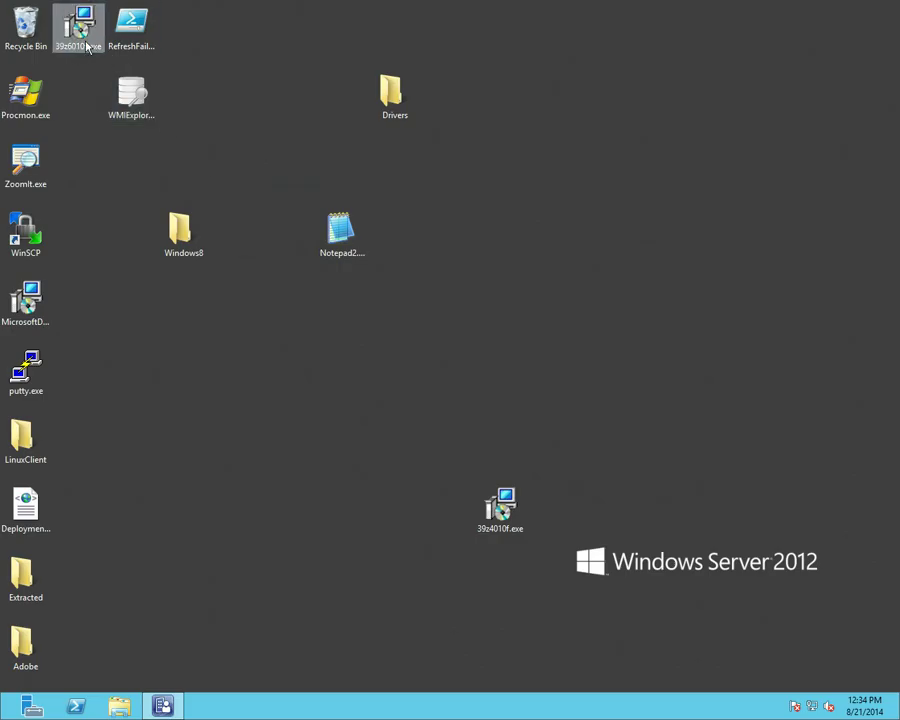
key(Delete)
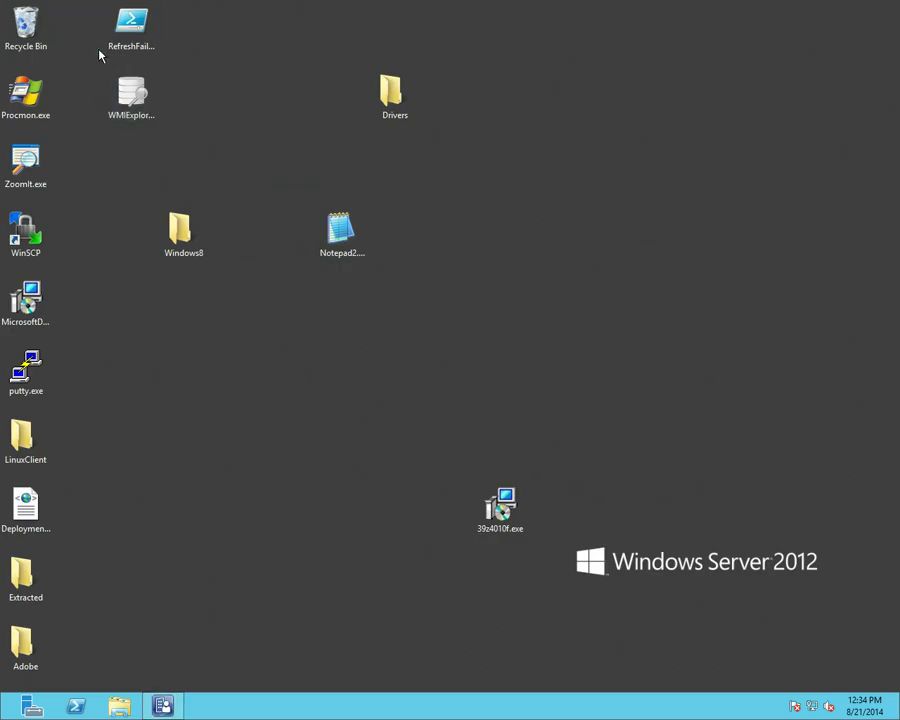
Examine the folders at the root of Local Disk (C:) and close the File Explorer window
click(119, 706)
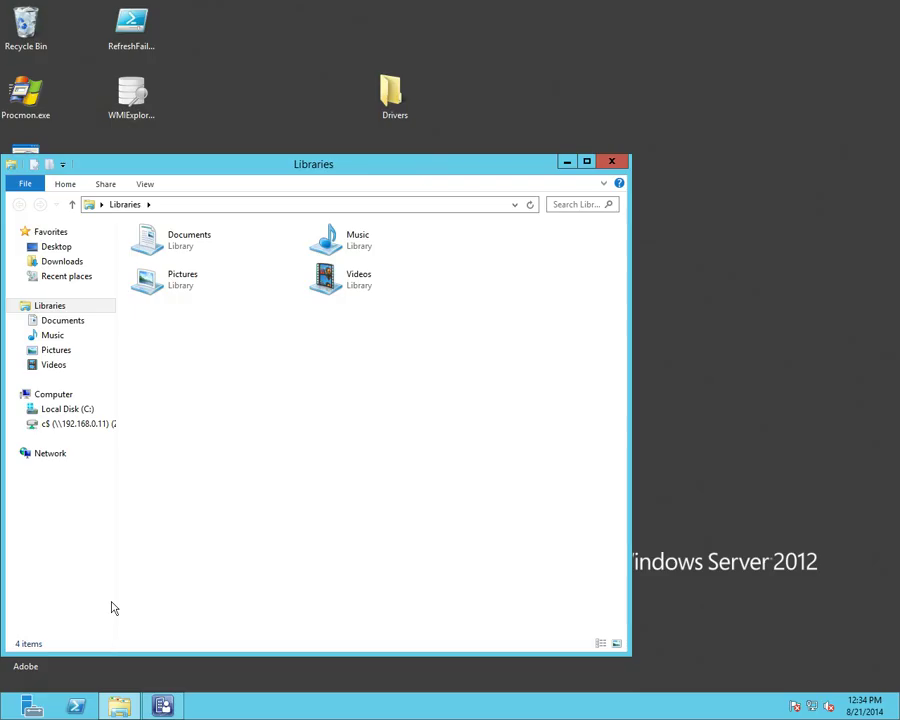
click(82, 408)
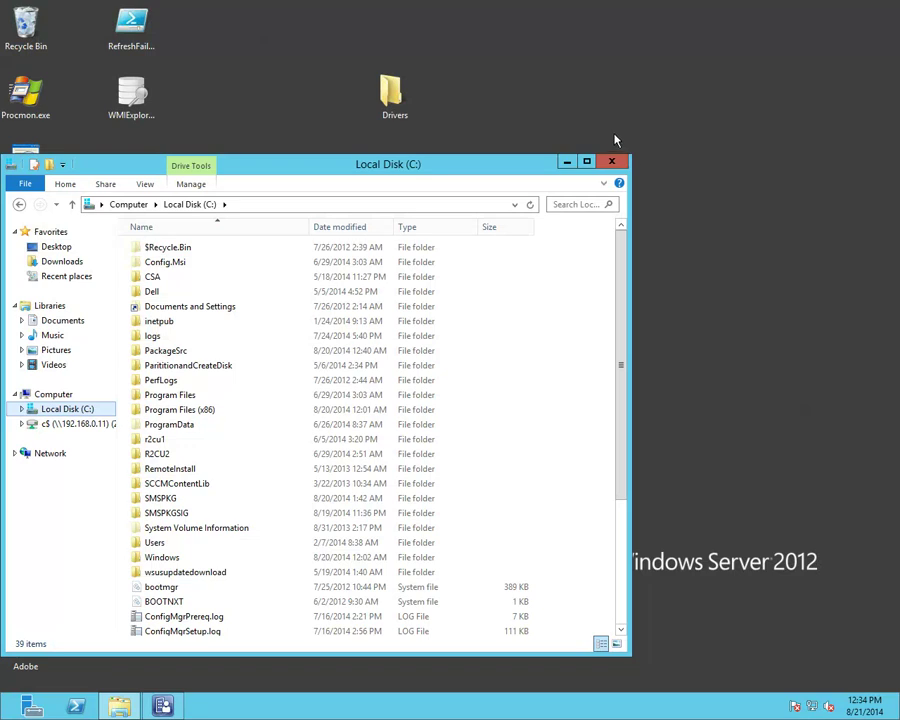
click(625, 162)
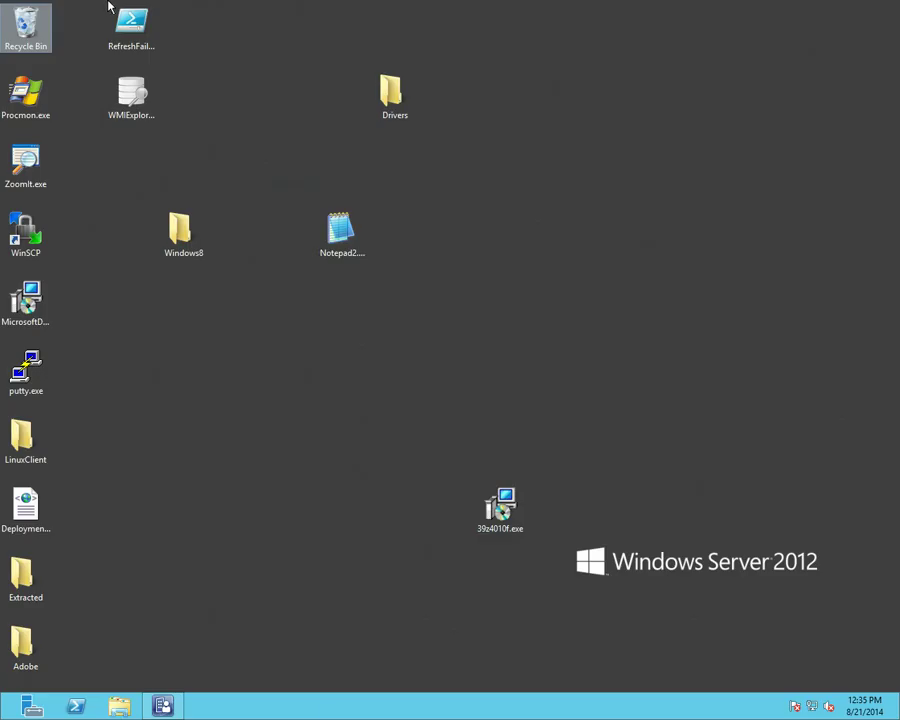
mouse_move(478, 6)
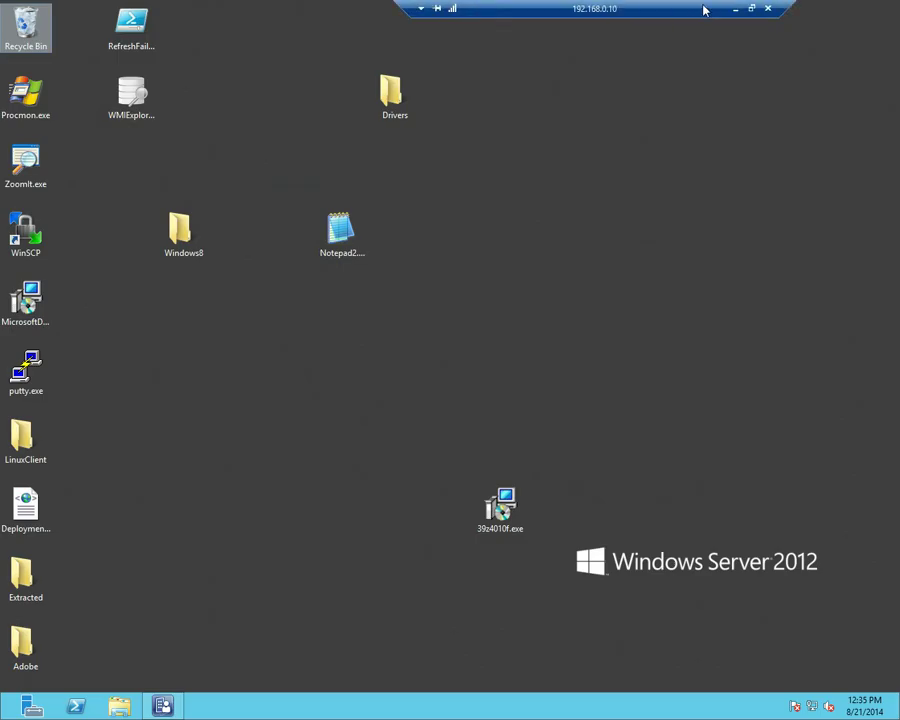
Minimize the remote session, advance the presentation to the Install Drivers slide, and show the 192.168.0.11 remote session full screen
click(735, 8)
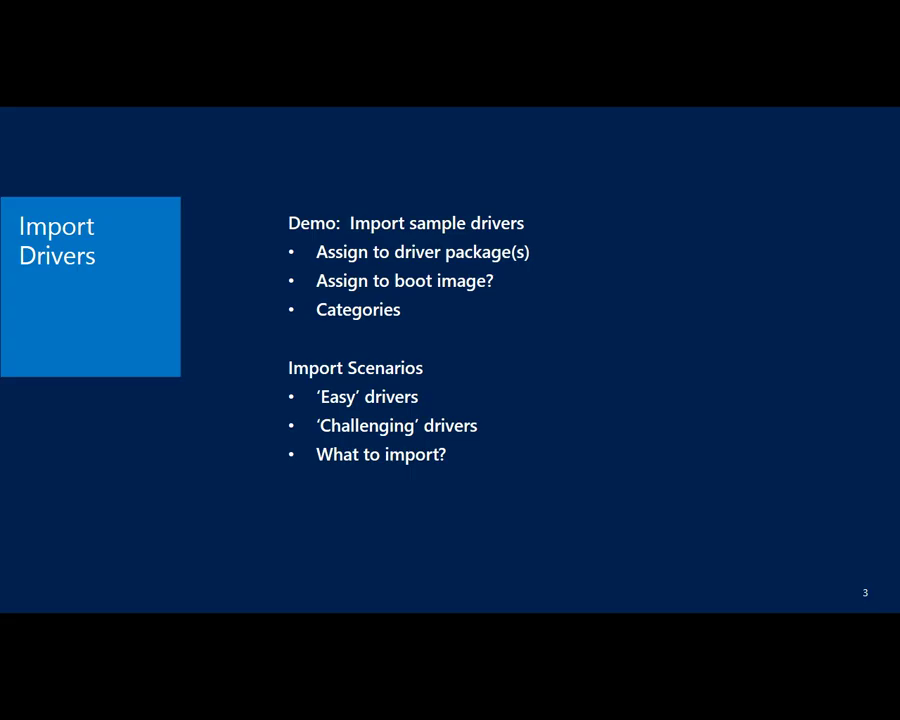
key(Right)
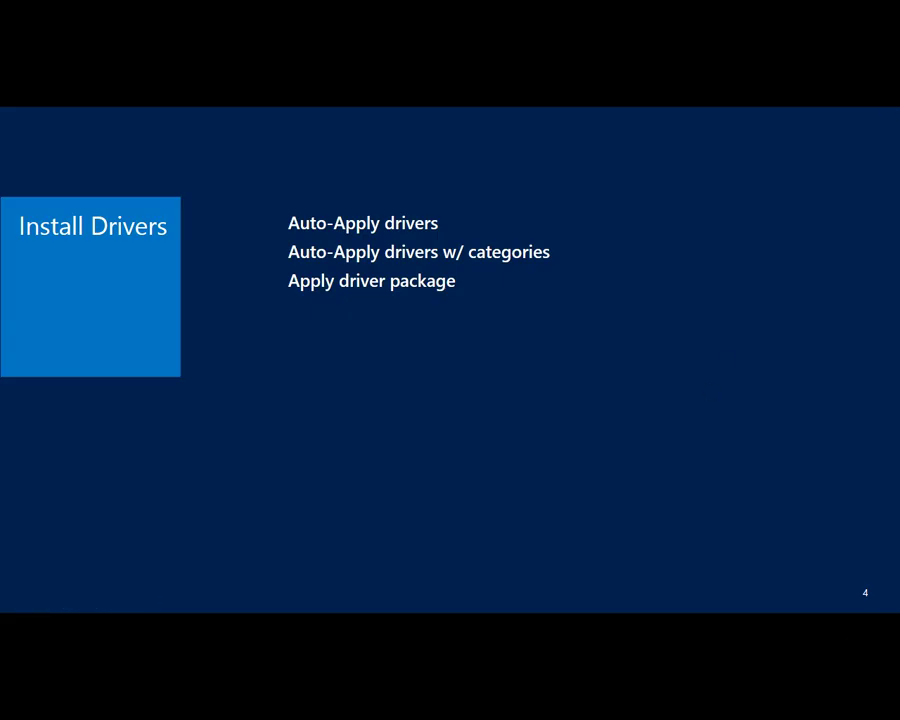
mouse_move(525, 712)
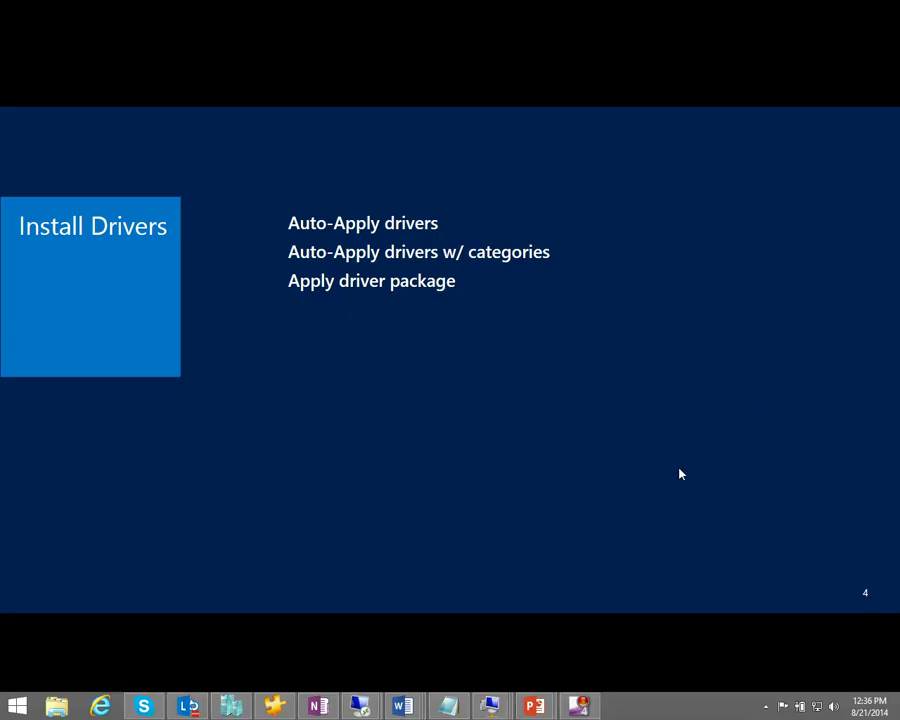
mouse_move(360, 706)
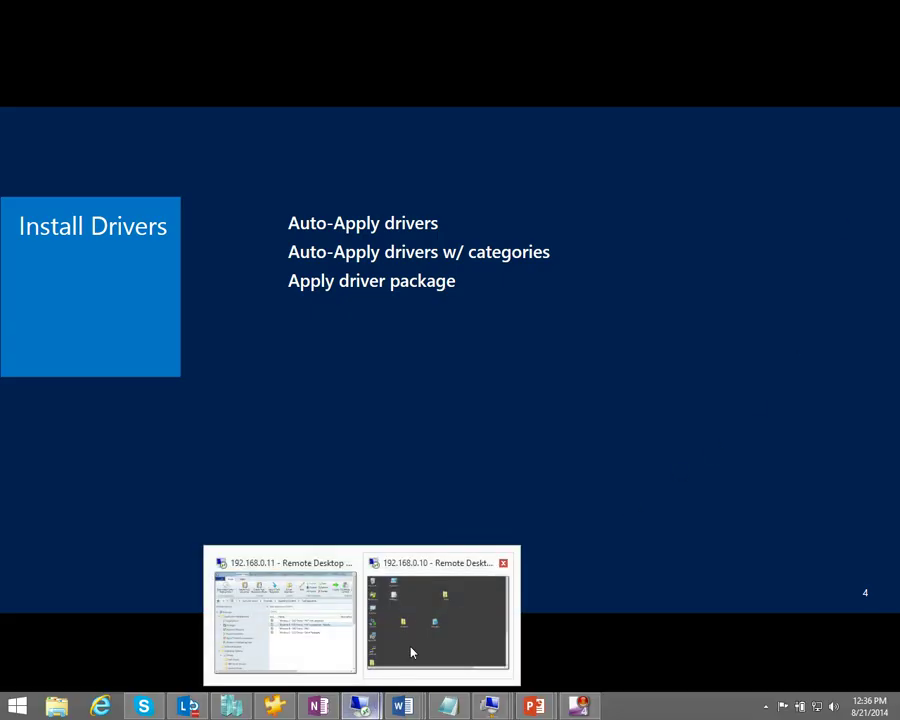
mouse_move(418, 628)
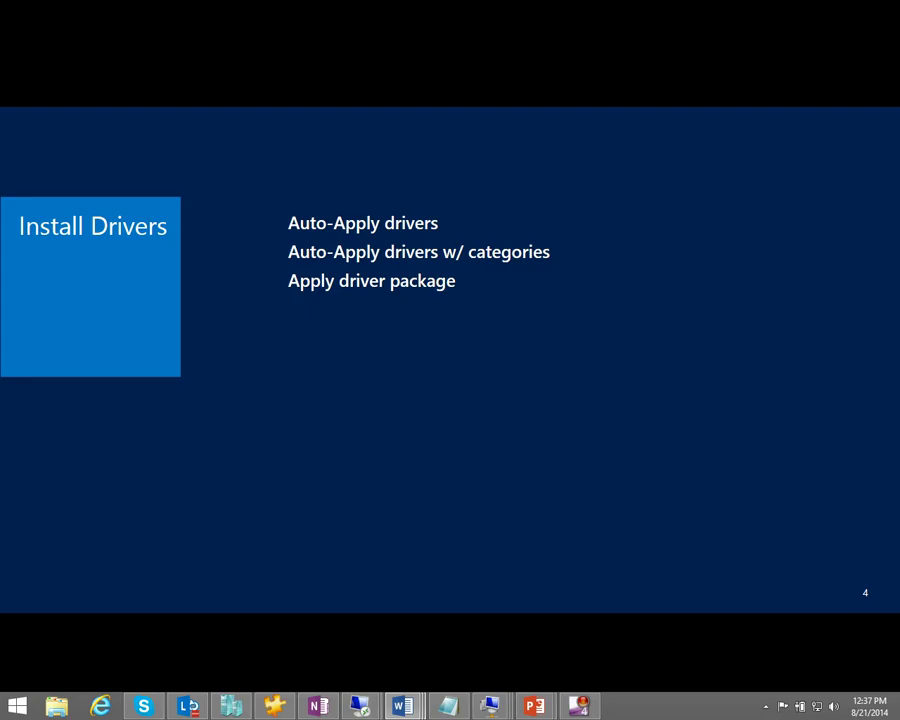
click(360, 706)
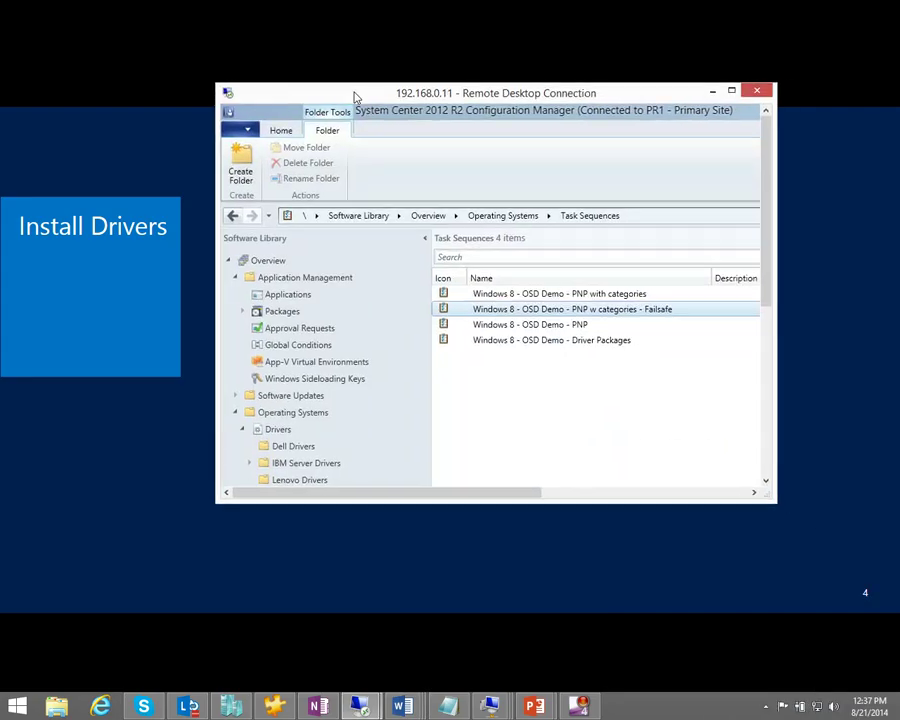
double_click(354, 97)
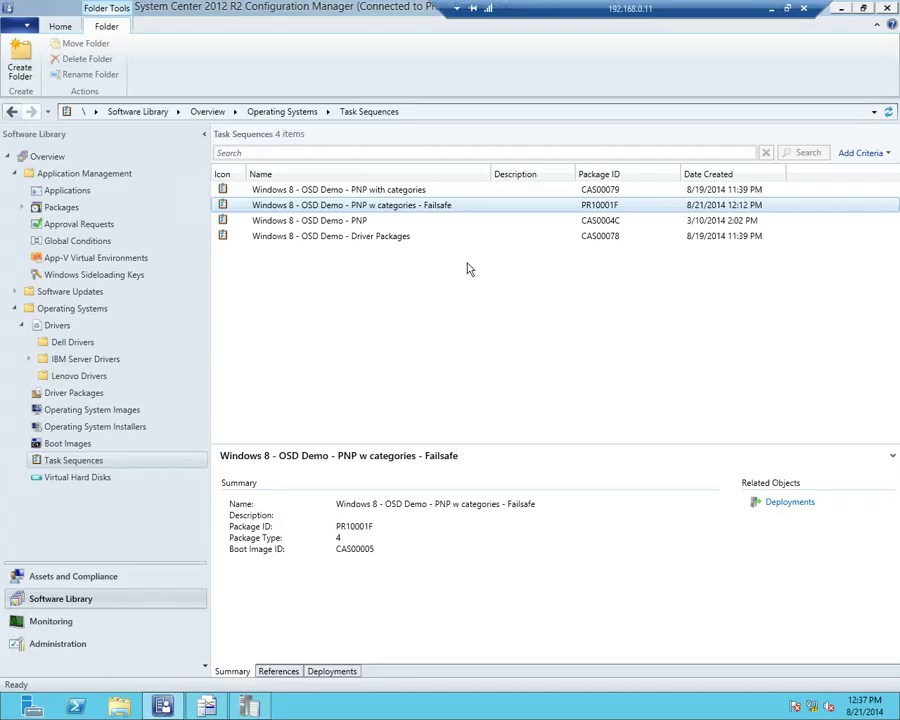
Open the Windows 8 - OSD Demo - PNP task sequence for editing, examine its Apply Device Drivers - PNP step, and close the editor
click(348, 222)
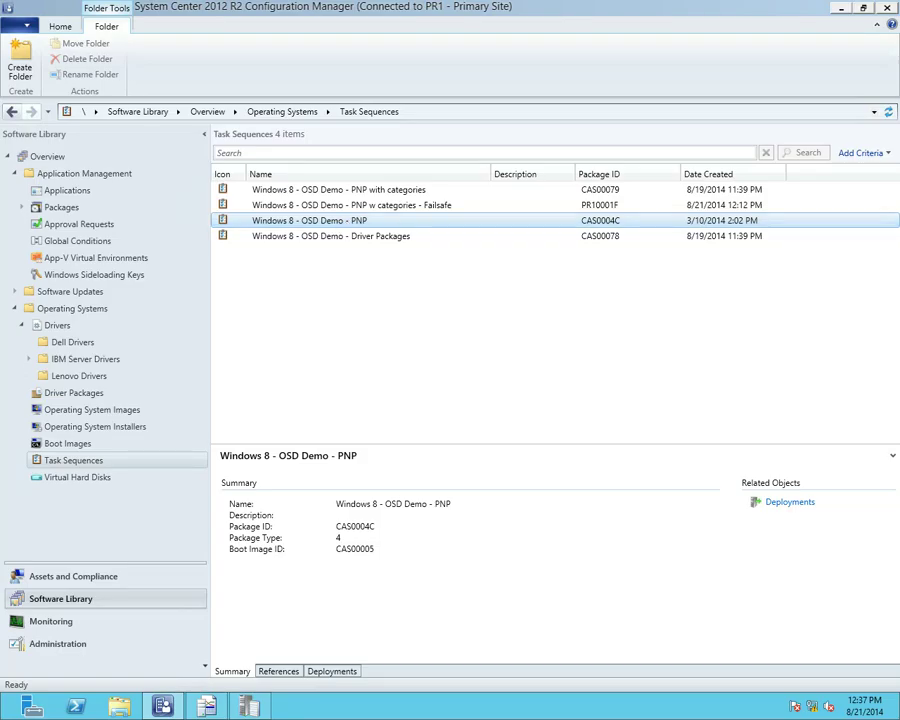
right_click(316, 225)
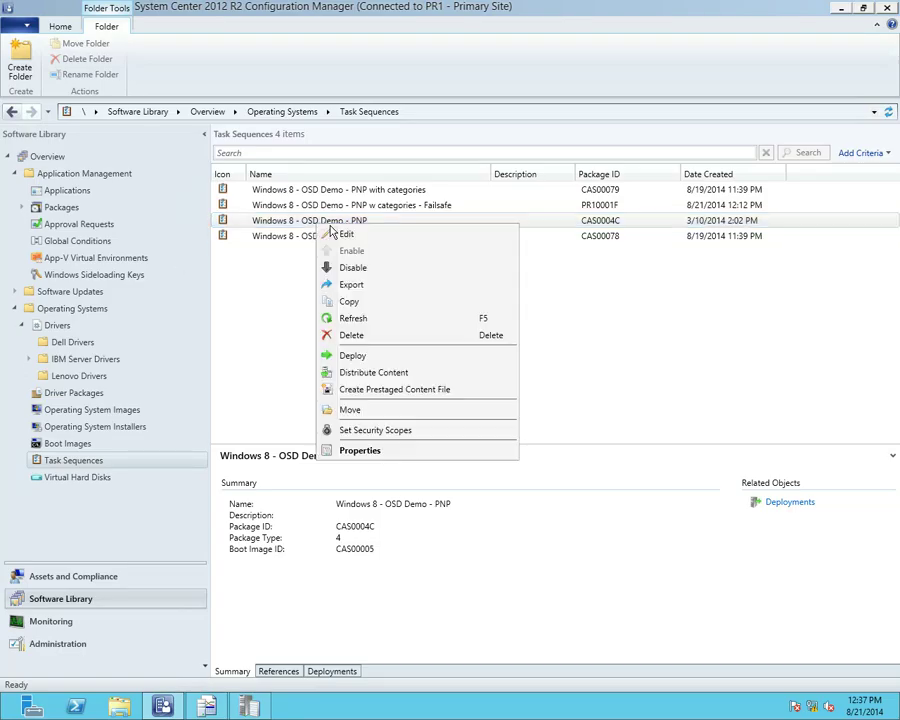
click(345, 236)
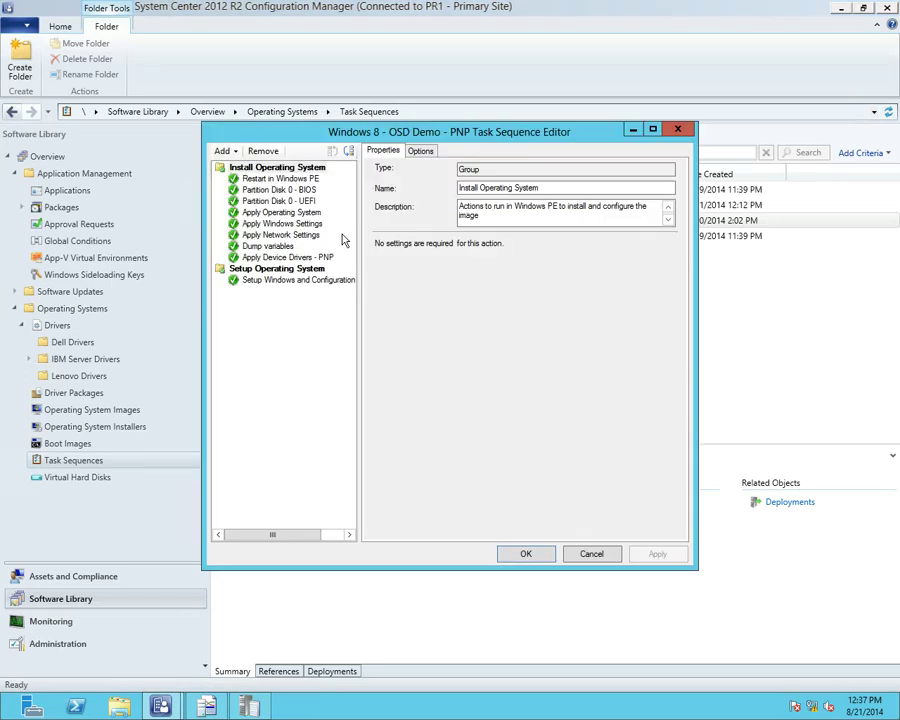
click(304, 259)
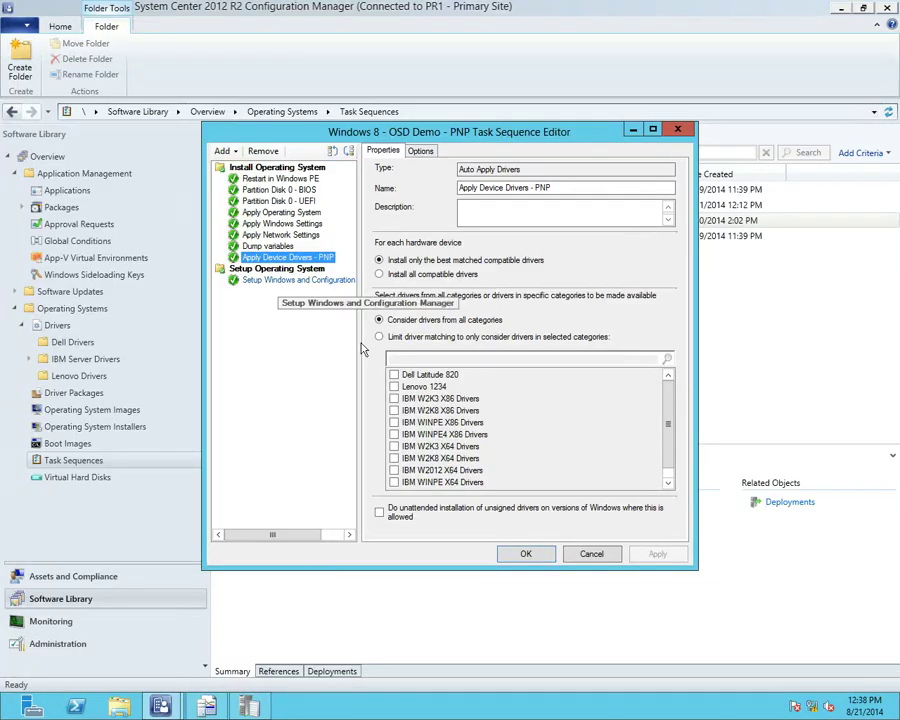
click(523, 556)
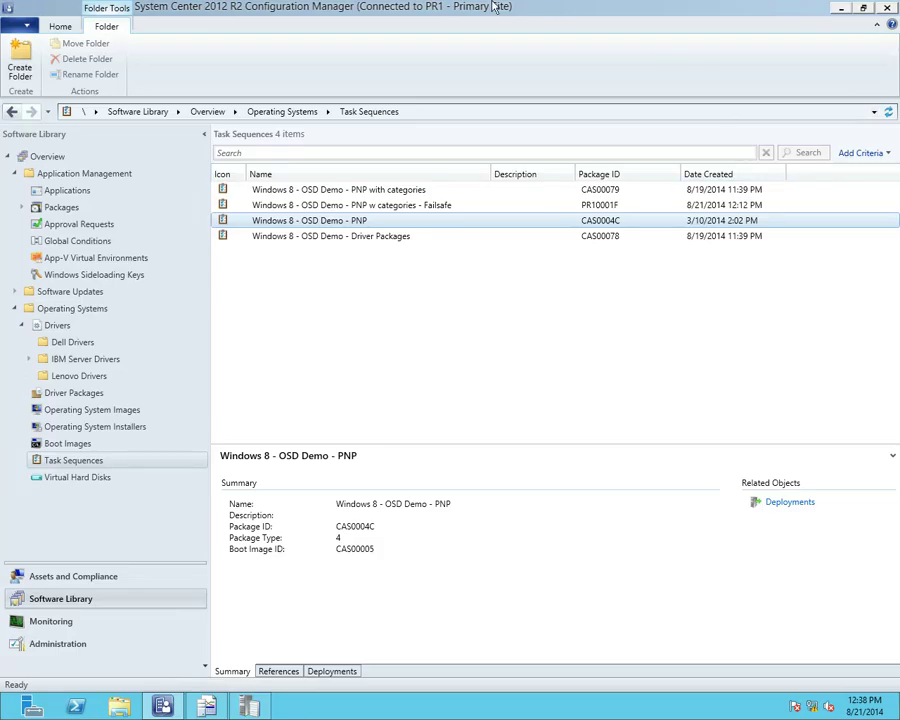
Minimize the remote session and bring the Bare Metal virtual machine window into view over the slide
mouse_move(494, 7)
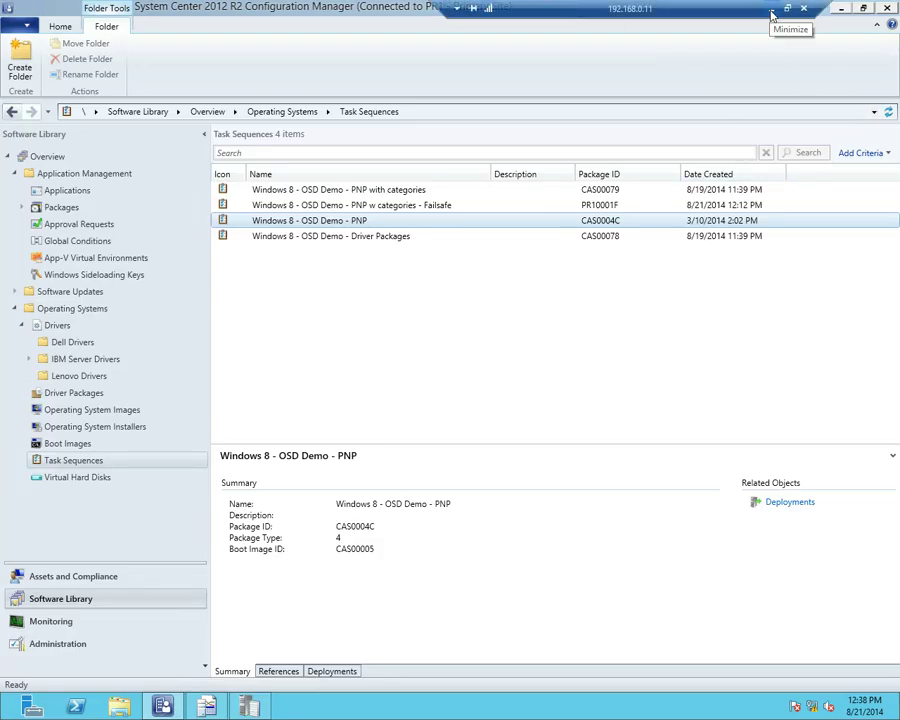
click(771, 14)
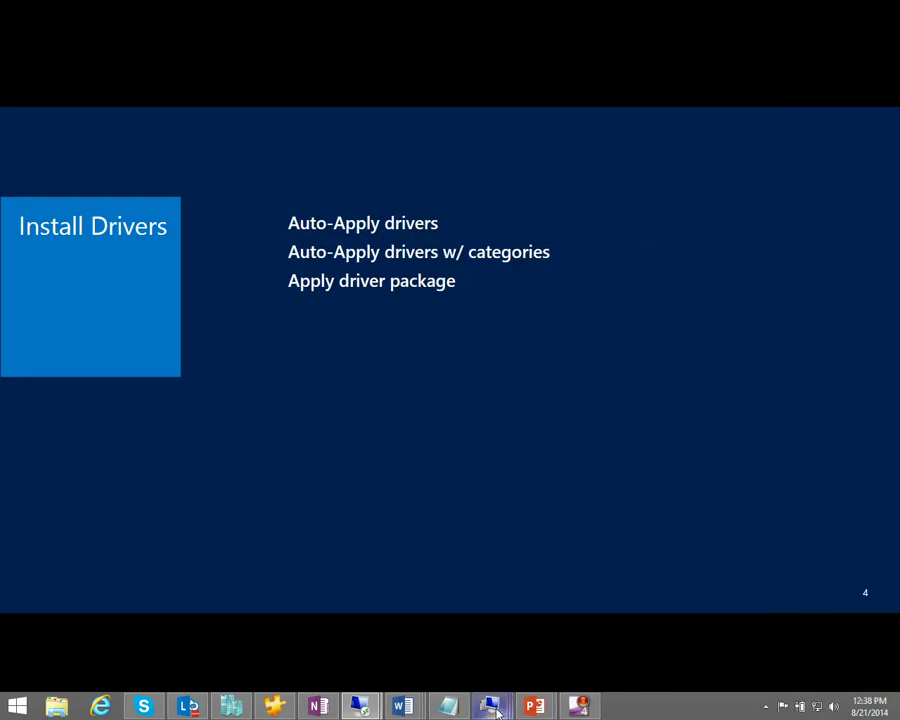
mouse_move(497, 712)
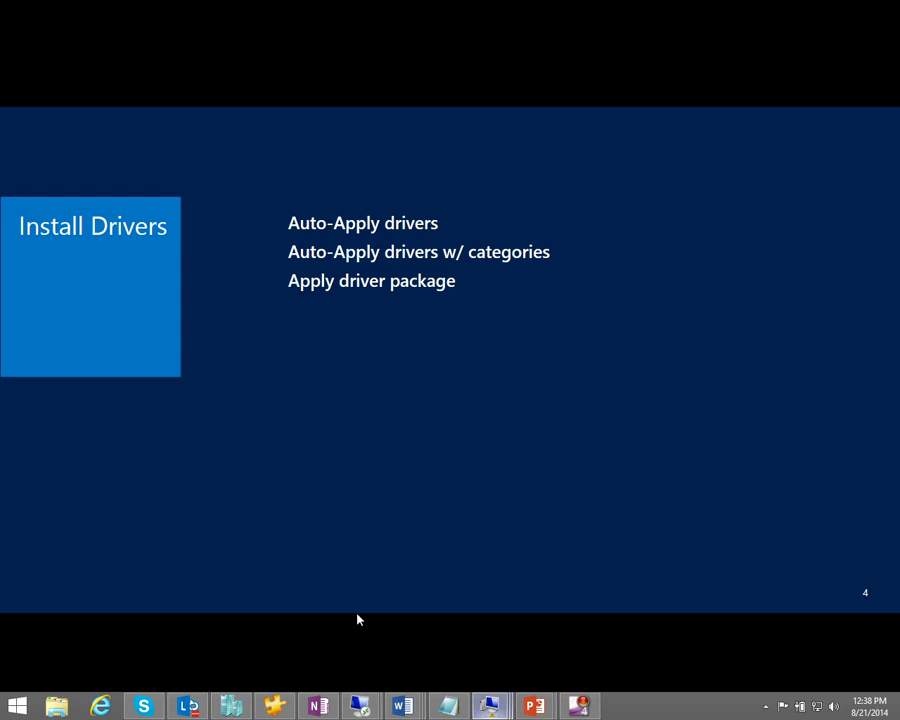
drag(10, 76, 494, 56)
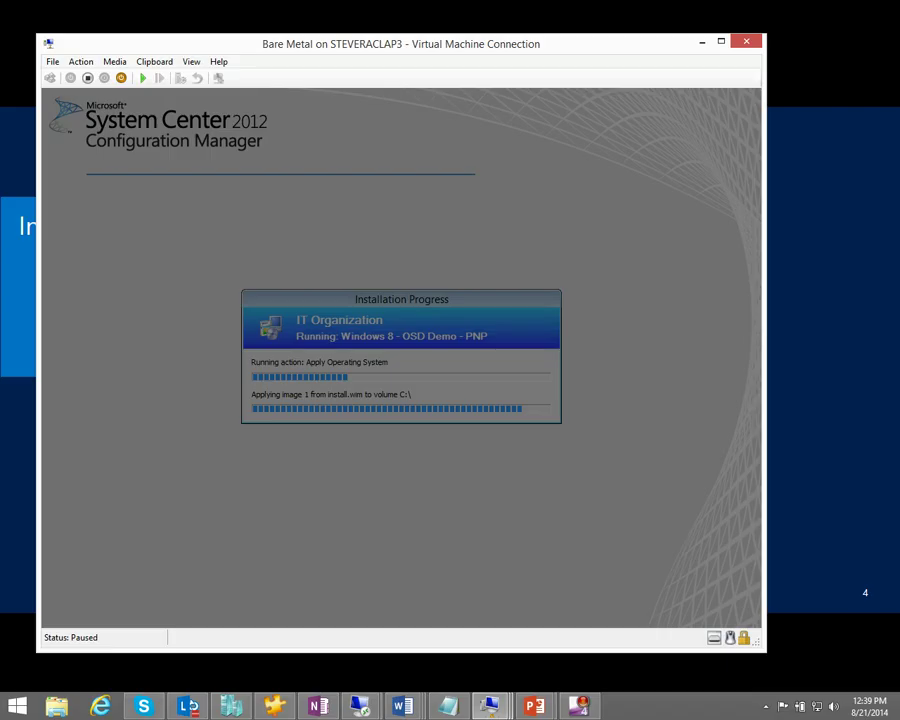
Return to the 192.168.0.11 remote session full screen and start the trace in SQL Server Profiler
key(alt+Tab)
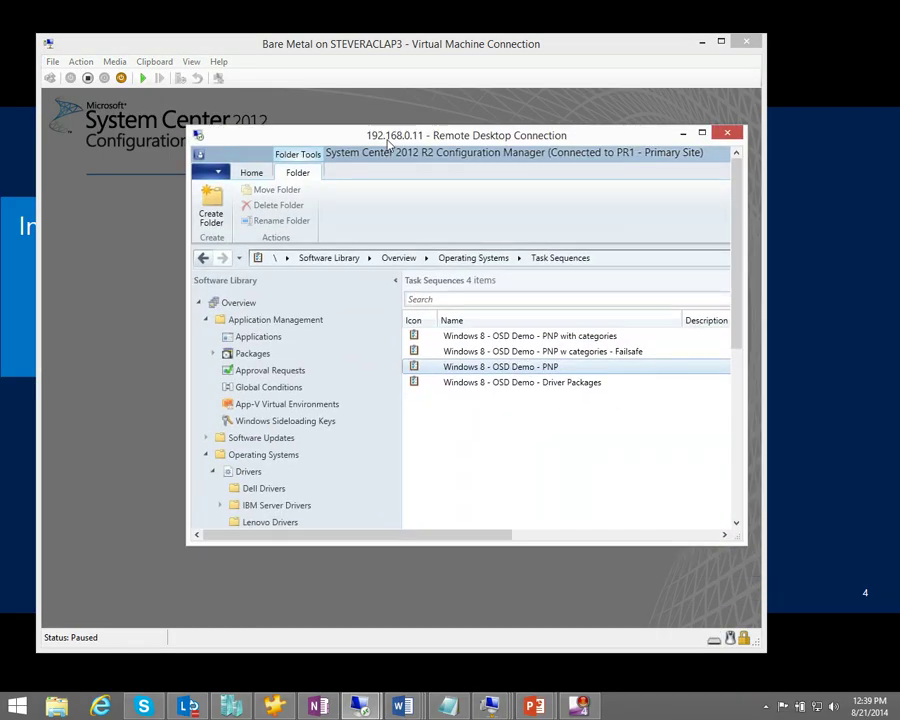
double_click(385, 138)
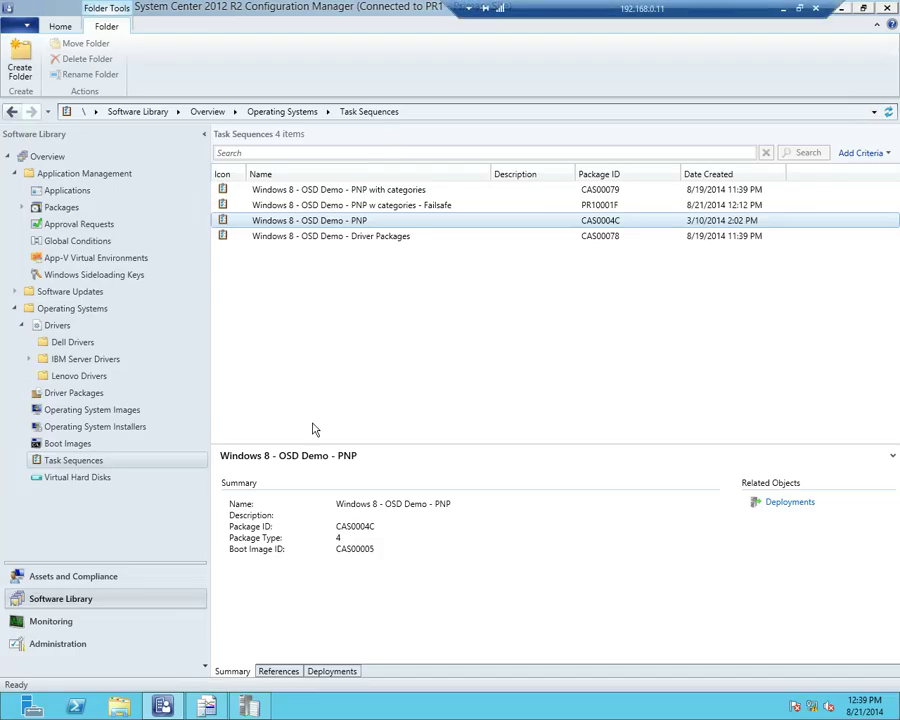
click(207, 706)
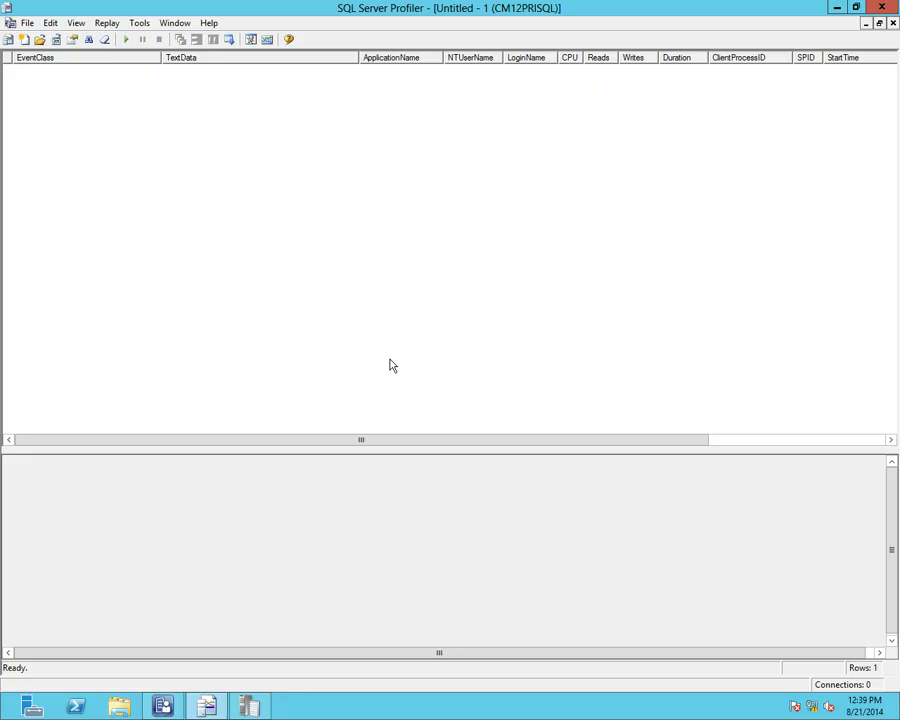
click(126, 42)
Restore the remote session to a window, move it off the display, then resume the Bare Metal virtual machine and open its command prompt
mouse_move(465, 20)
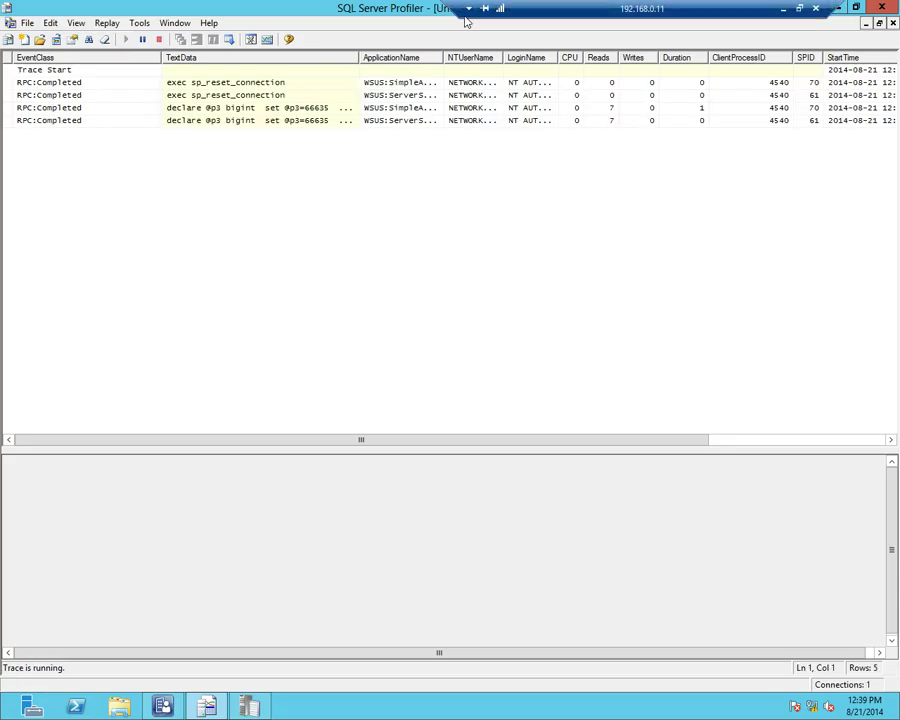
click(799, 8)
drag(656, 100, 899, 300)
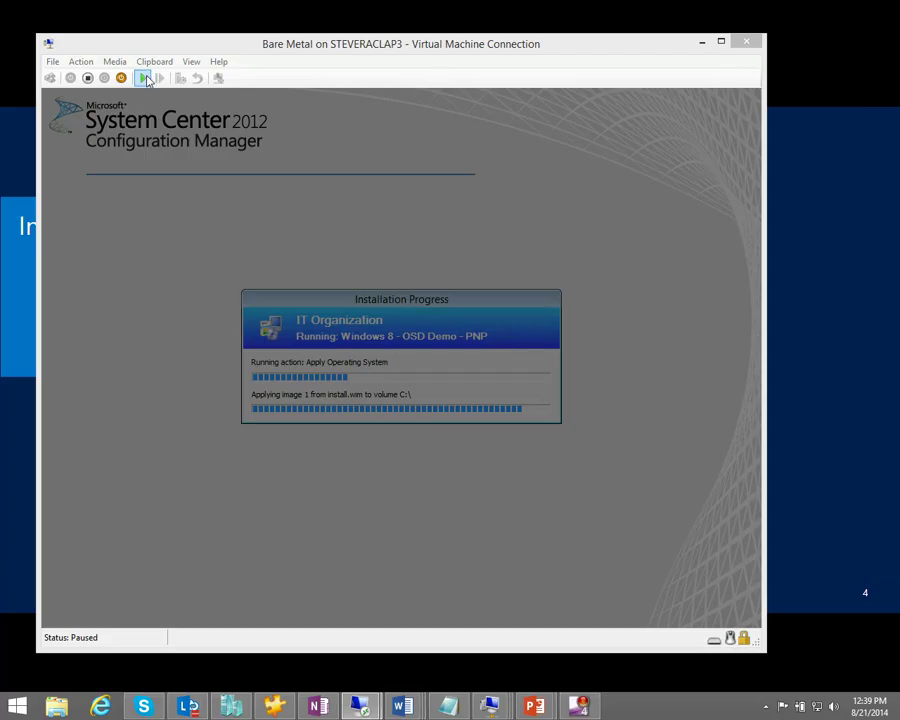
click(146, 79)
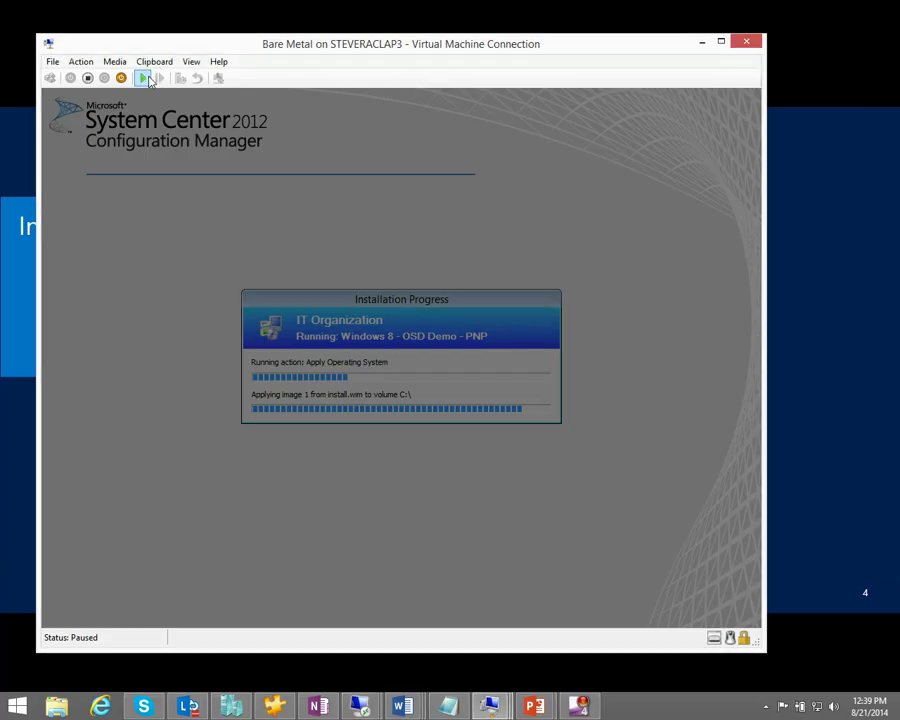
key(F8)
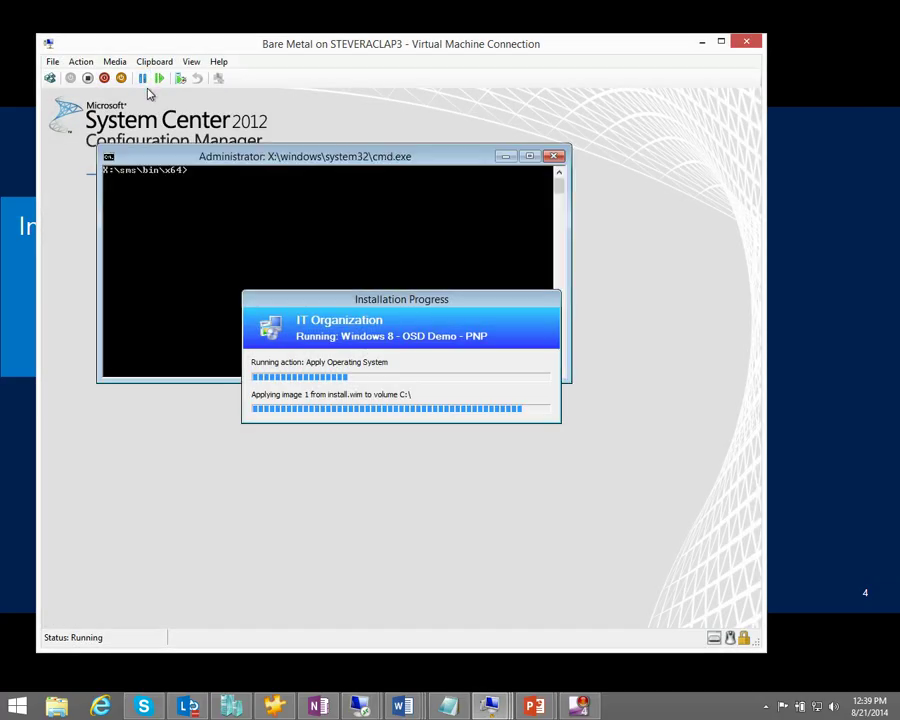
Move the Installation Progress window below the command prompt and change the directory to X:\Windows\Temp\SMSTSLog
drag(331, 296, 317, 416)
click(311, 283)
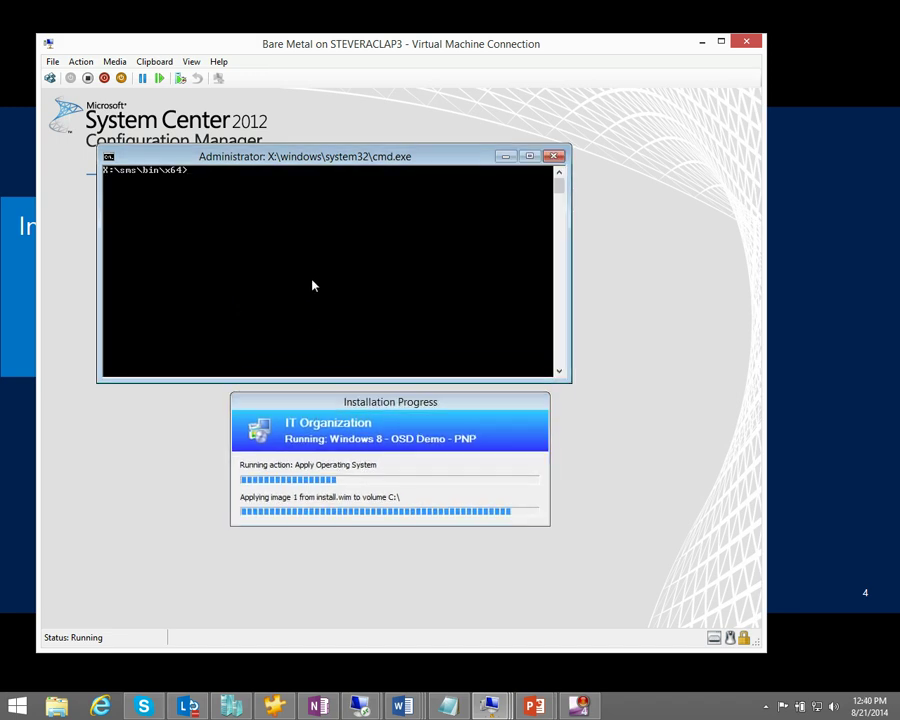
text(cd \)
key(Return)
text(cd windows\temp\SMSTSLog)
key(Return)
Open smsts.log in Notepad from the command prompt and move the Installation Progress window clear of it
text(note)
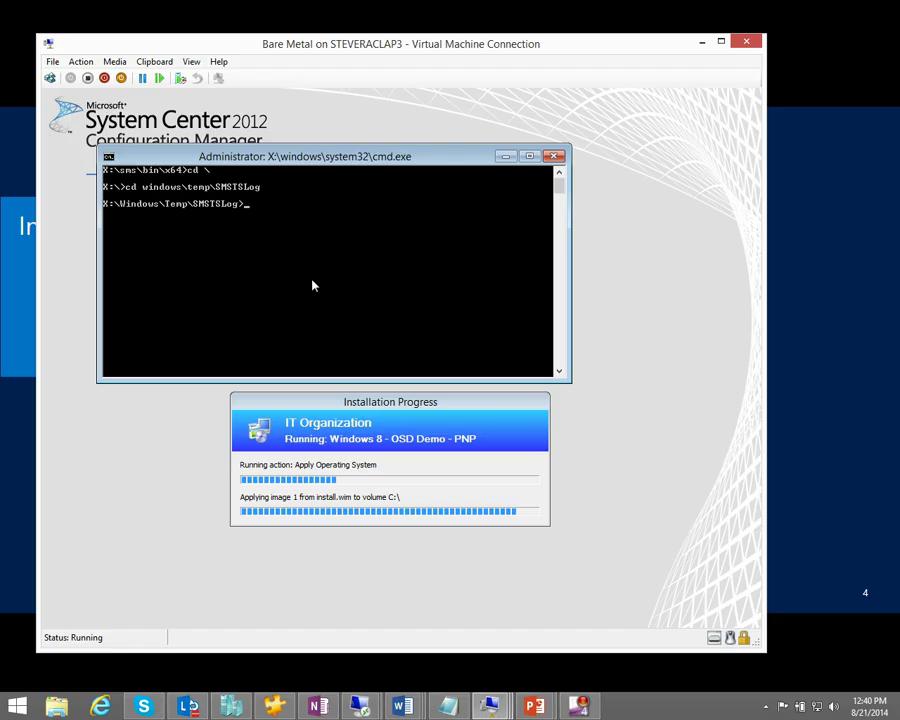
text(pad smsts.log)
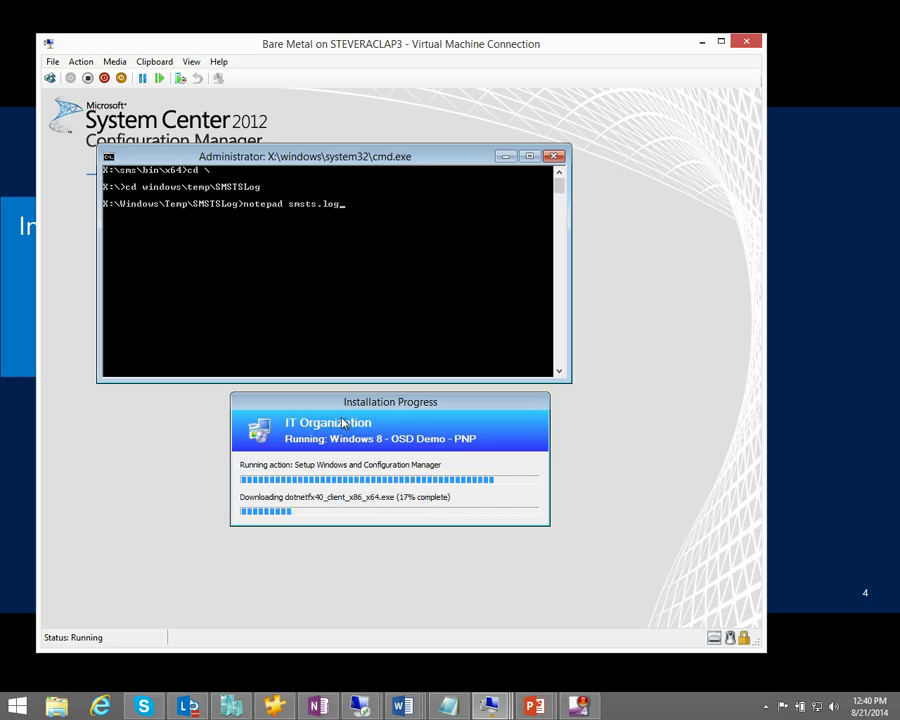
click(358, 265)
key(Escape)
key(Return)
drag(493, 407, 453, 618)
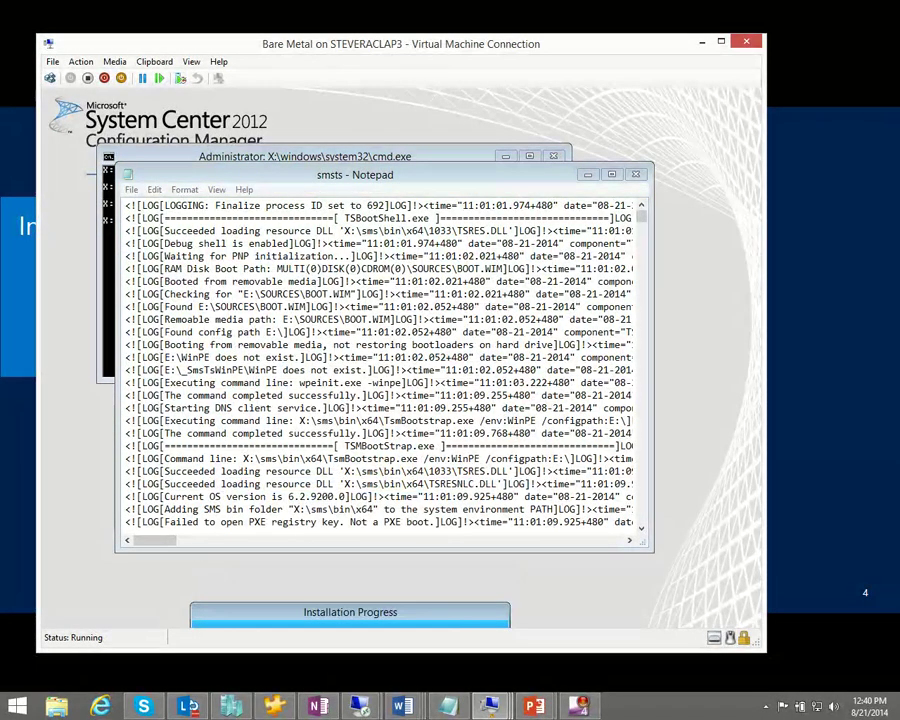
Bring back the SQL Server Profiler session, stop its running trace, and move the session window off the display
click(360, 706)
drag(817, 236, 391, 183)
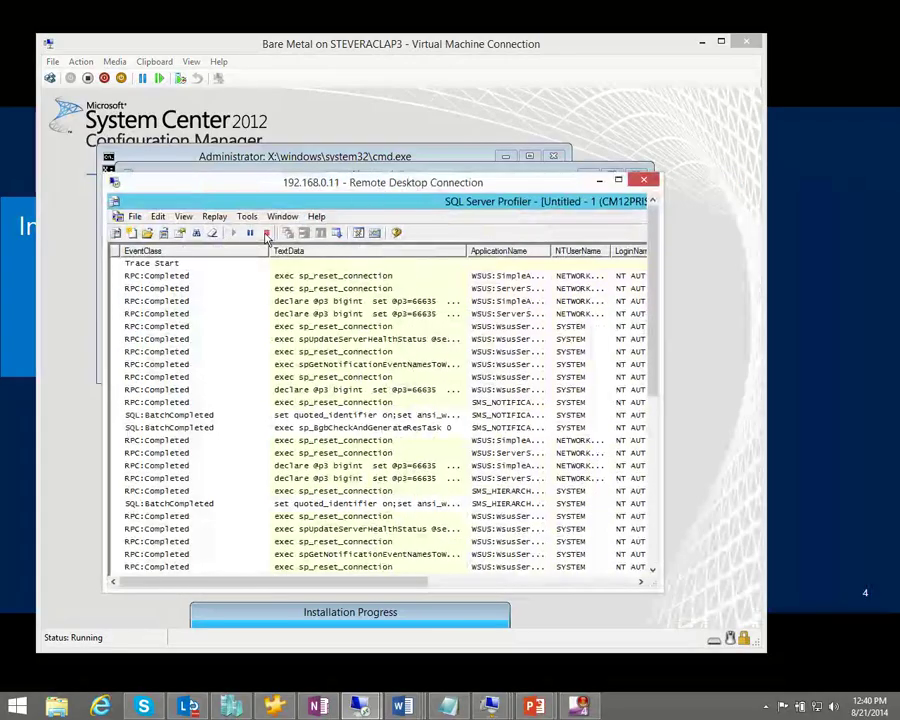
drag(350, 176, 899, 190)
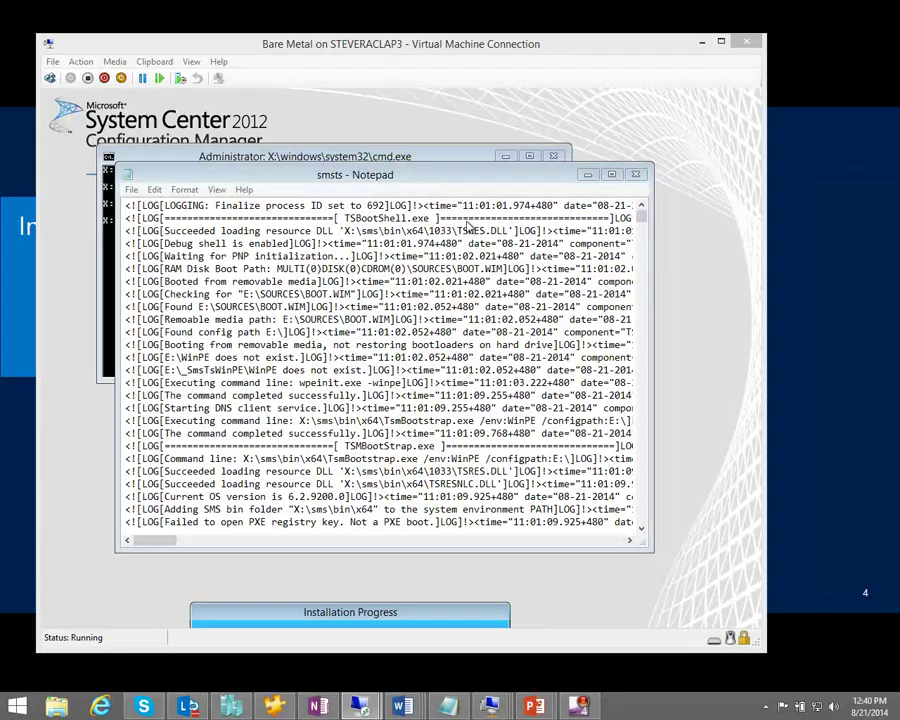
Search smsts.log upward from its end for "apply device"
click(646, 243)
drag(641, 215, 646, 530)
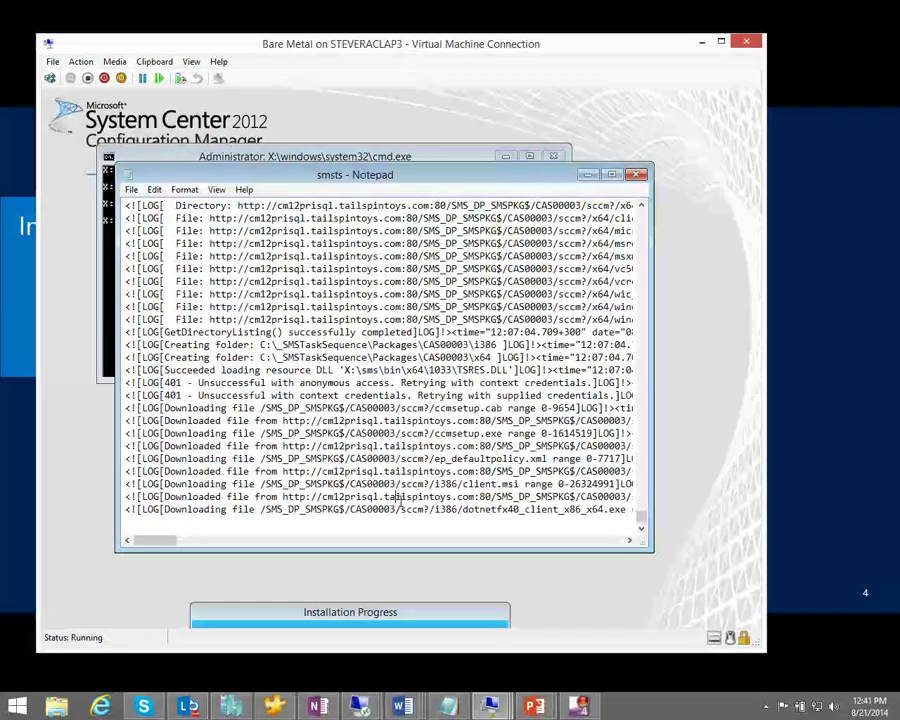
key(ctrl+f)
text(apply device)
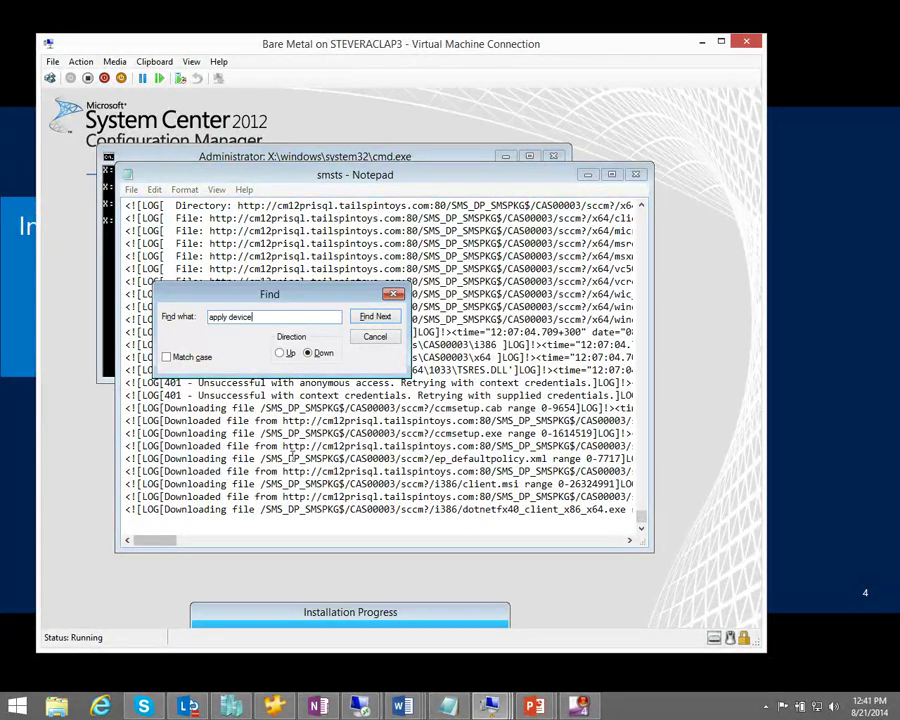
click(281, 353)
click(372, 318)
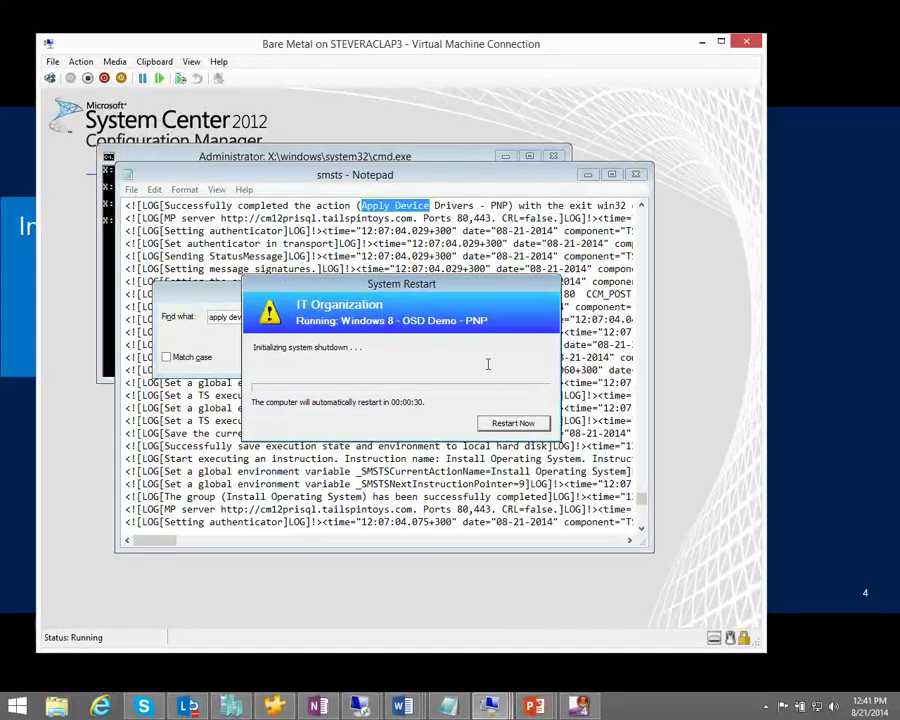
Choose to restart immediately in the System Restart prompt, check the command prompt, and return to the smsts.log search
click(510, 424)
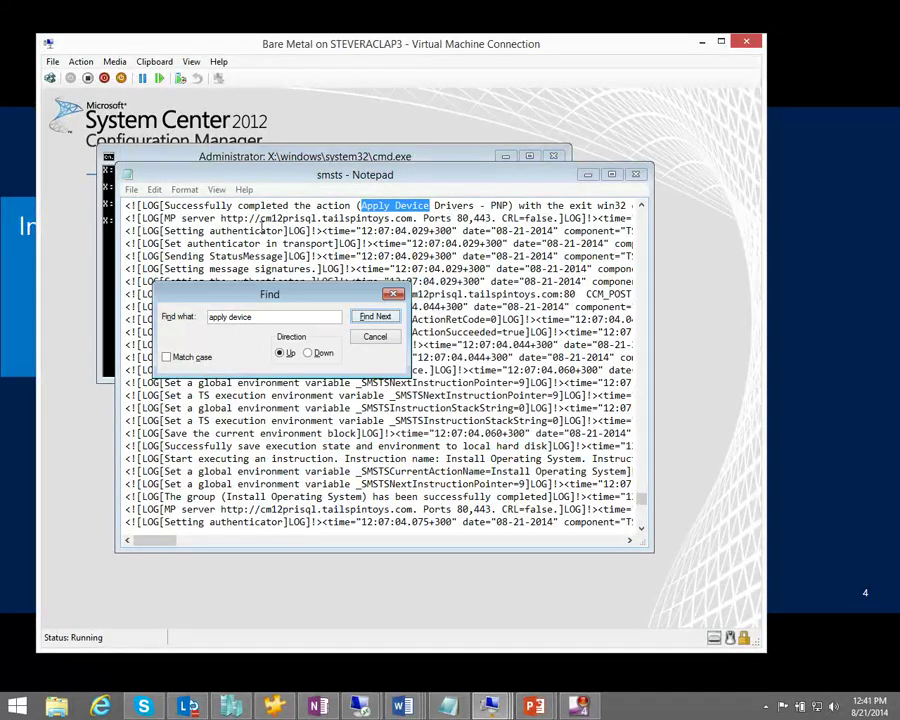
click(275, 161)
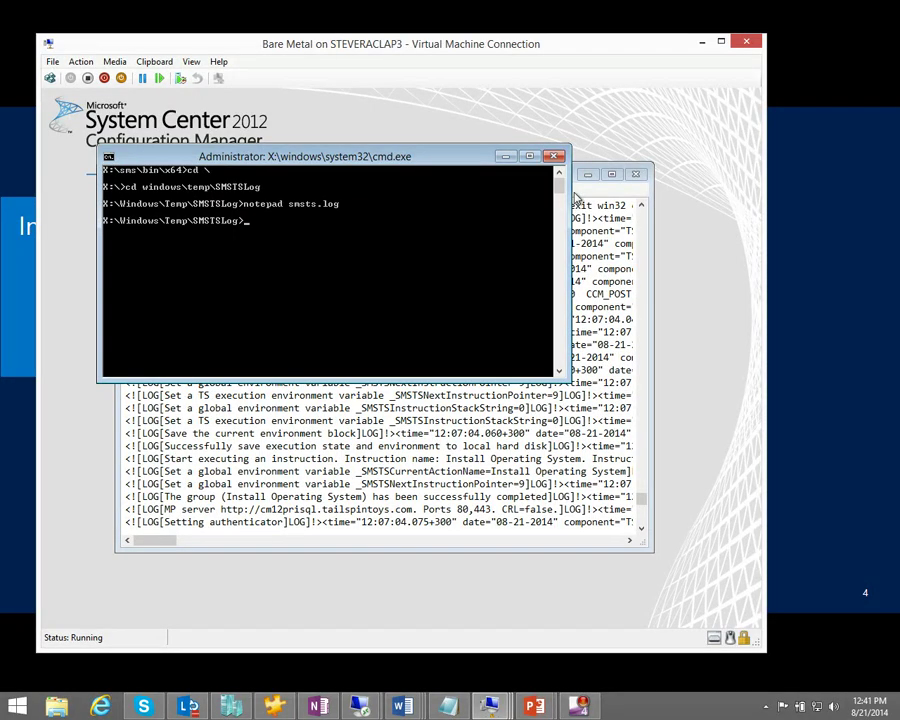
click(577, 200)
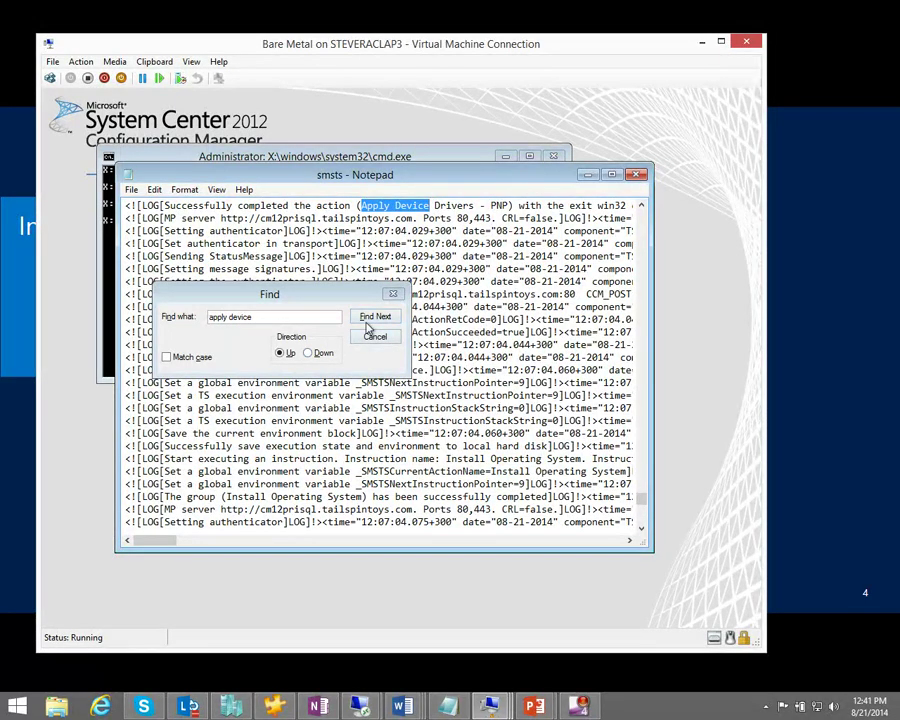
Continue the upward "apply device" search to the start of the Apply Device Drivers - PNP instruction, close the search, and maximize smsts.log
click(366, 318)
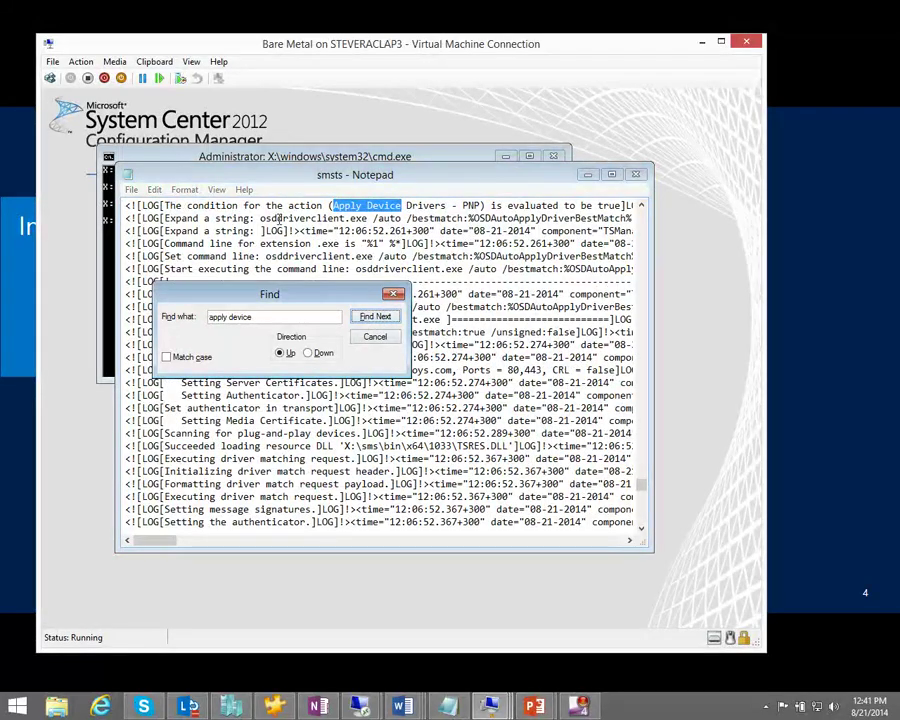
click(364, 318)
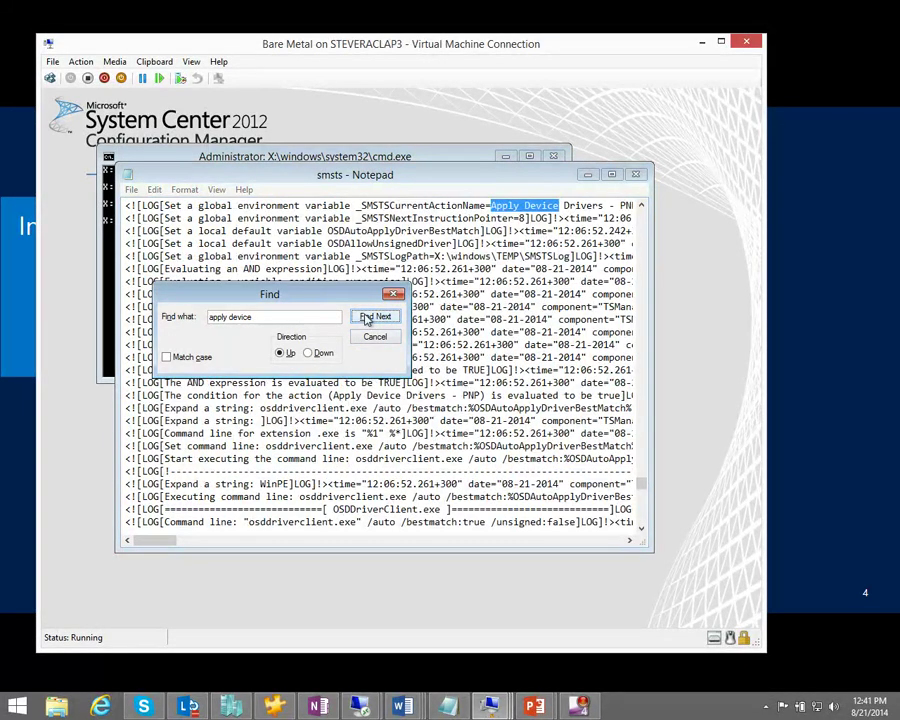
click(367, 318)
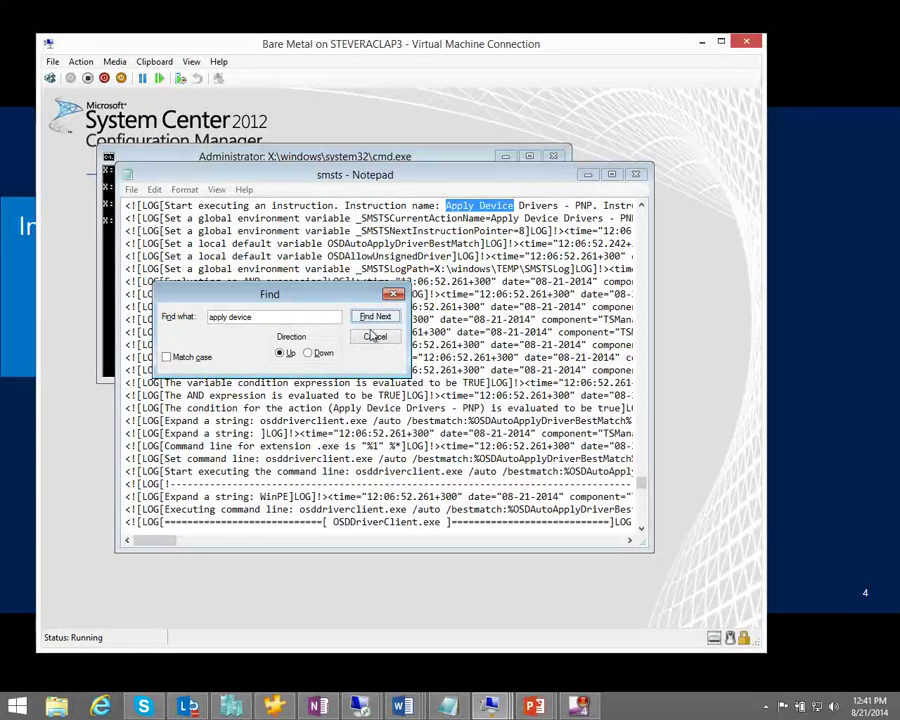
click(375, 336)
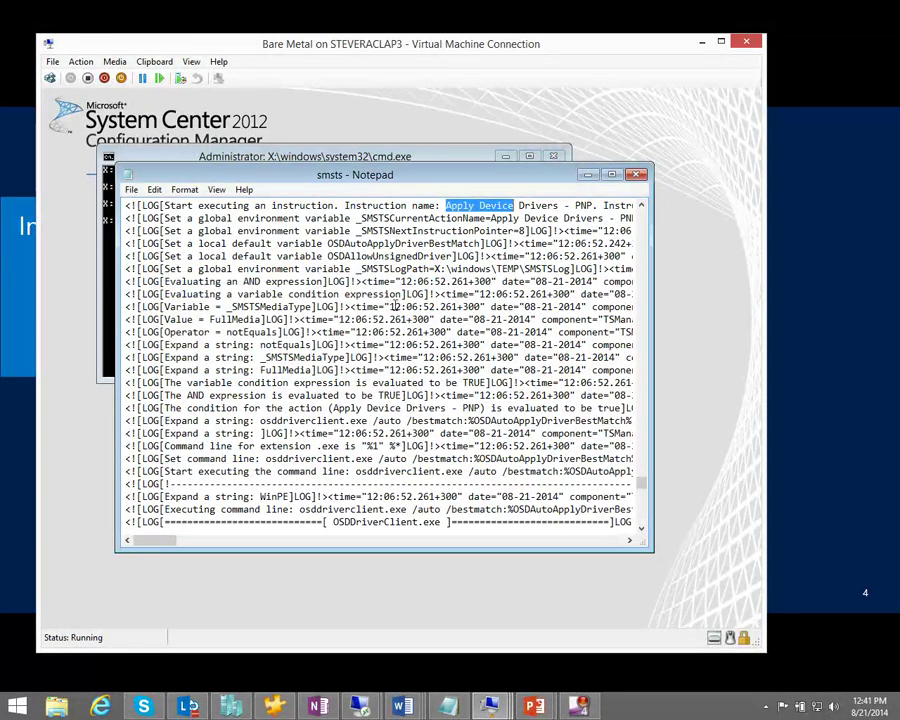
double_click(457, 180)
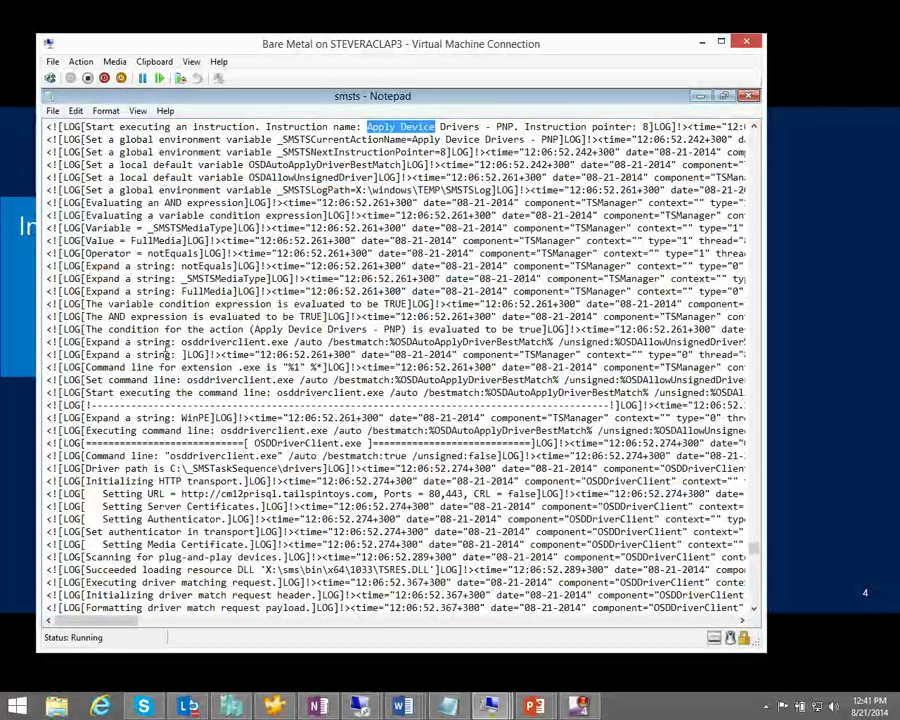
Highlight the osddriverclient.exe command string, and copy the variable %OSDAutoApplyDriverBestMatch% from the executing command line entry
drag(182, 344, 557, 342)
click(311, 421)
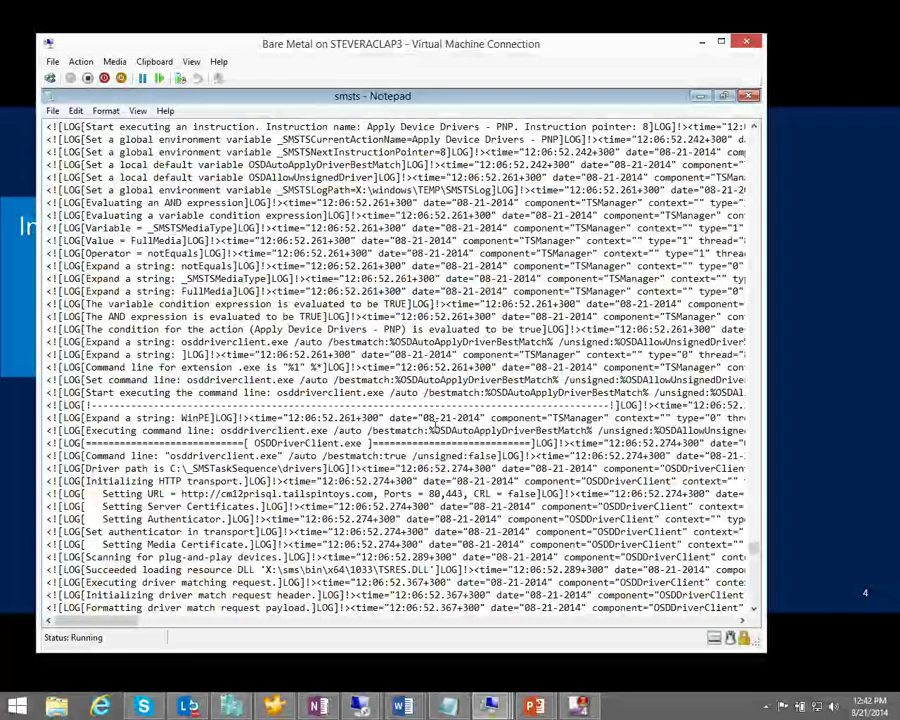
drag(432, 430, 593, 430)
key(ctrl+c)
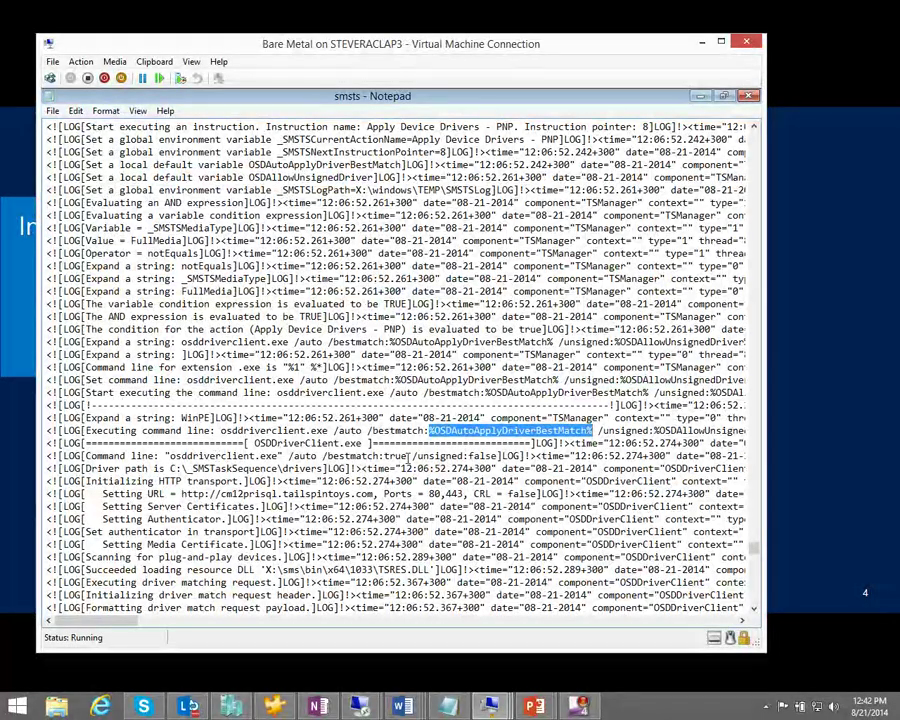
Examine smsts.log from the bestmatch:true parameter through the driver matching entries to the end of the Apply Device Drivers action, and close it
drag(408, 456, 325, 460)
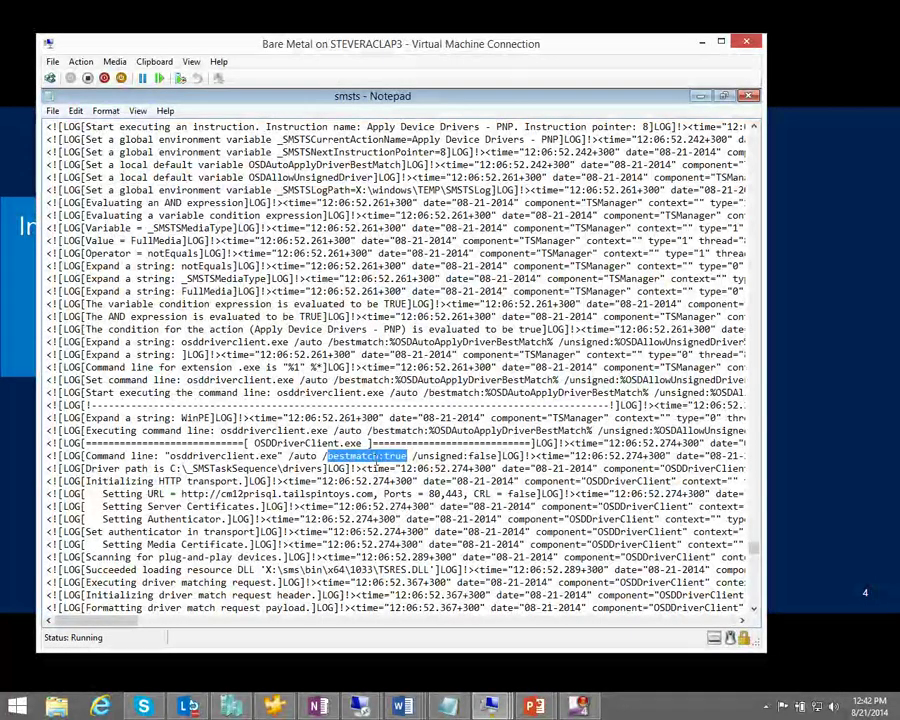
scroll(403, 442, down, 3)
scroll(403, 442, down, 1)
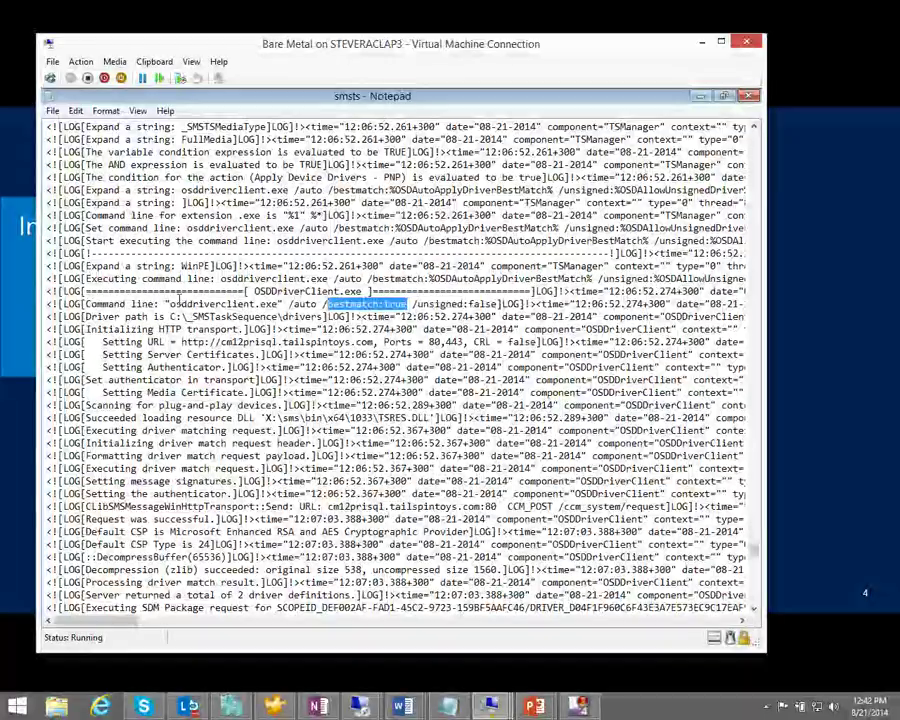
scroll(240, 304, down, 7)
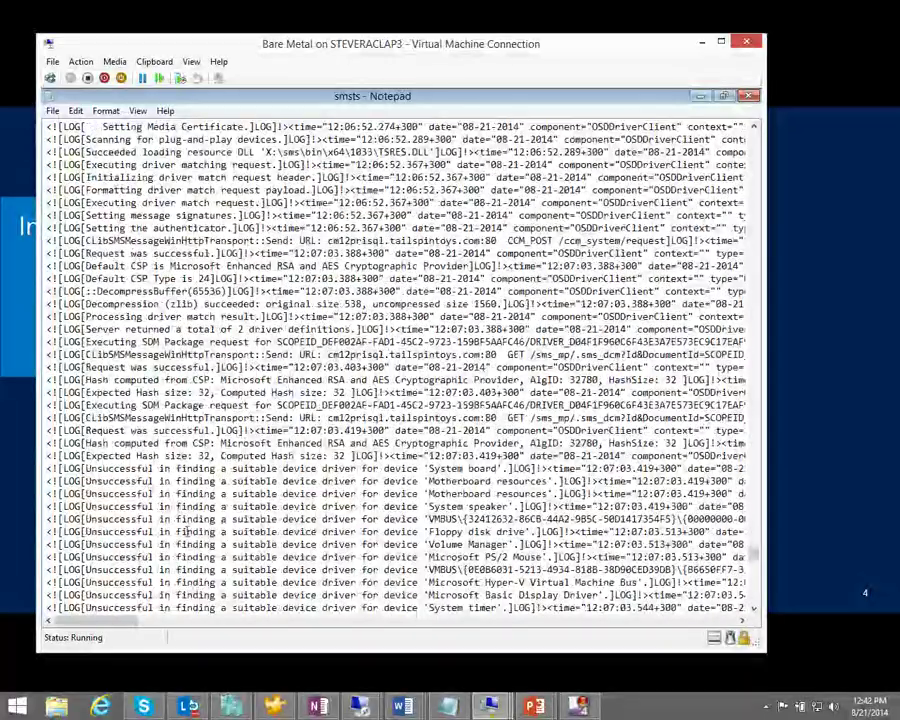
scroll(215, 358, down, 10)
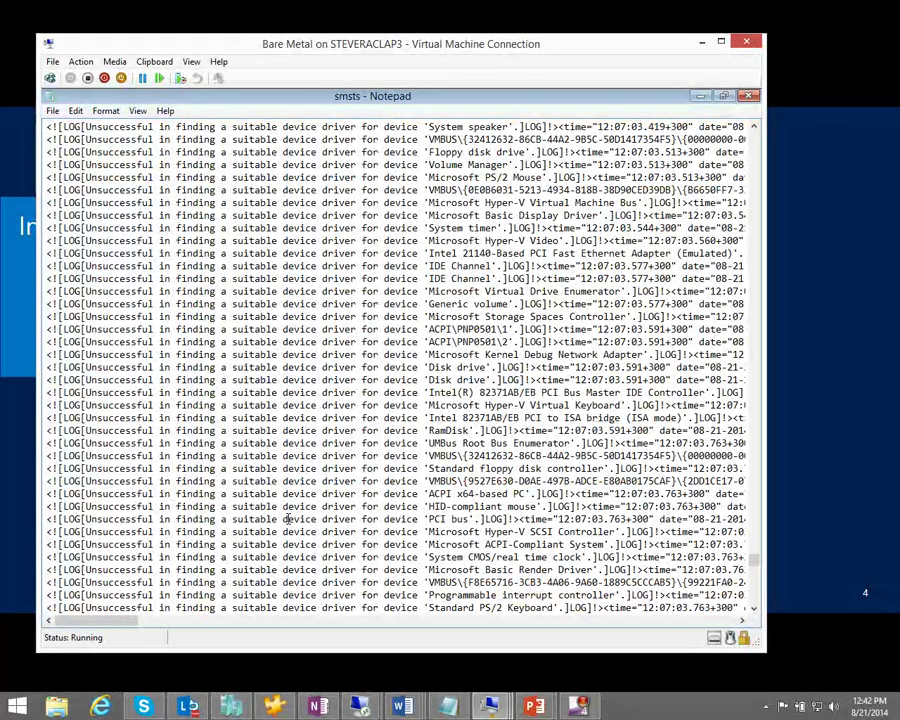
scroll(287, 518, down, 11)
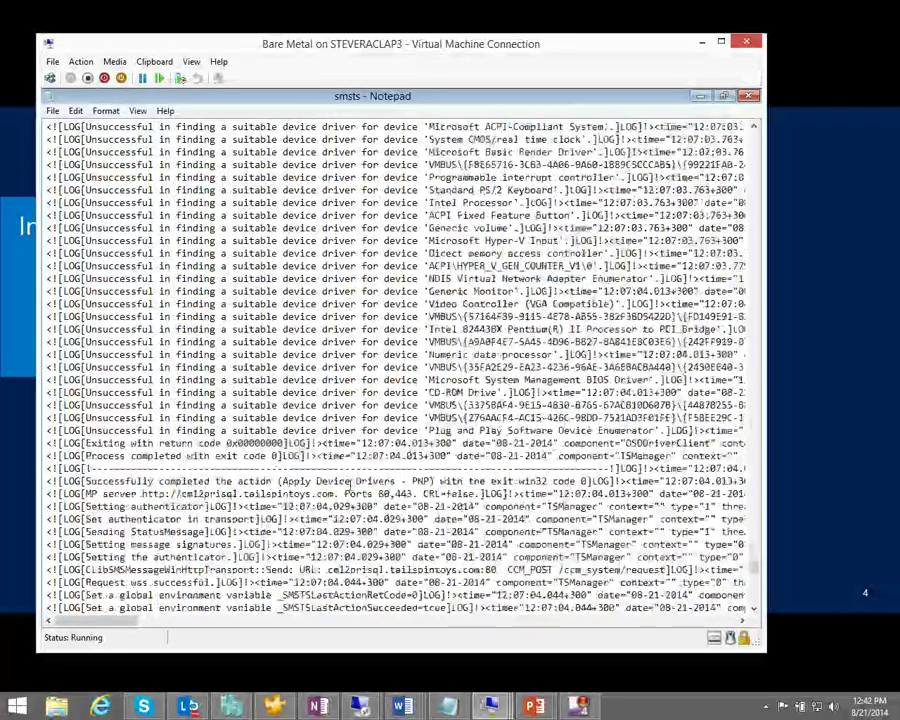
scroll(349, 481, down, 1)
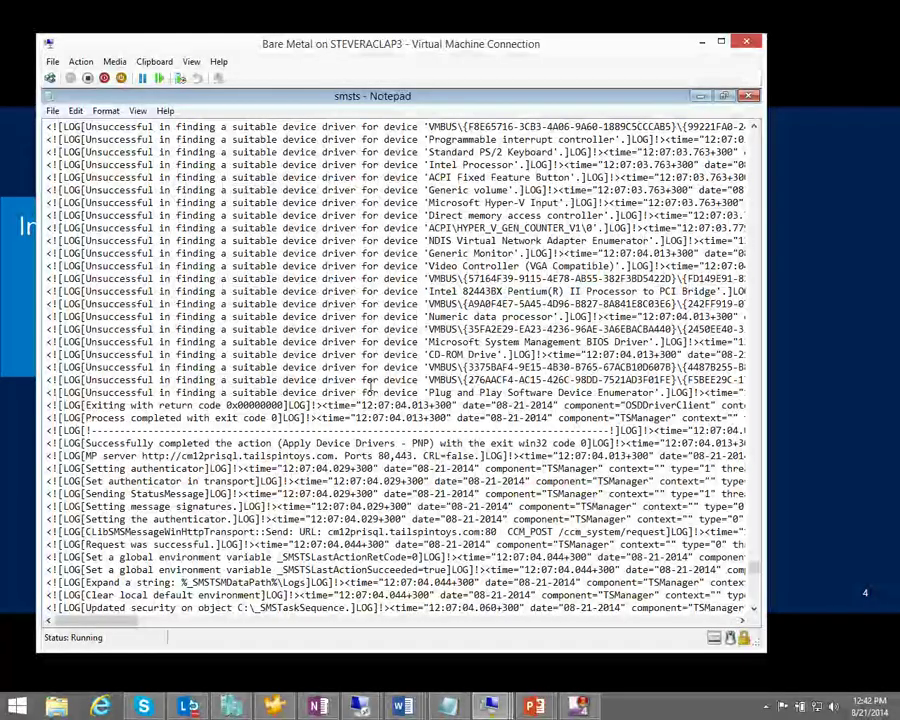
click(748, 97)
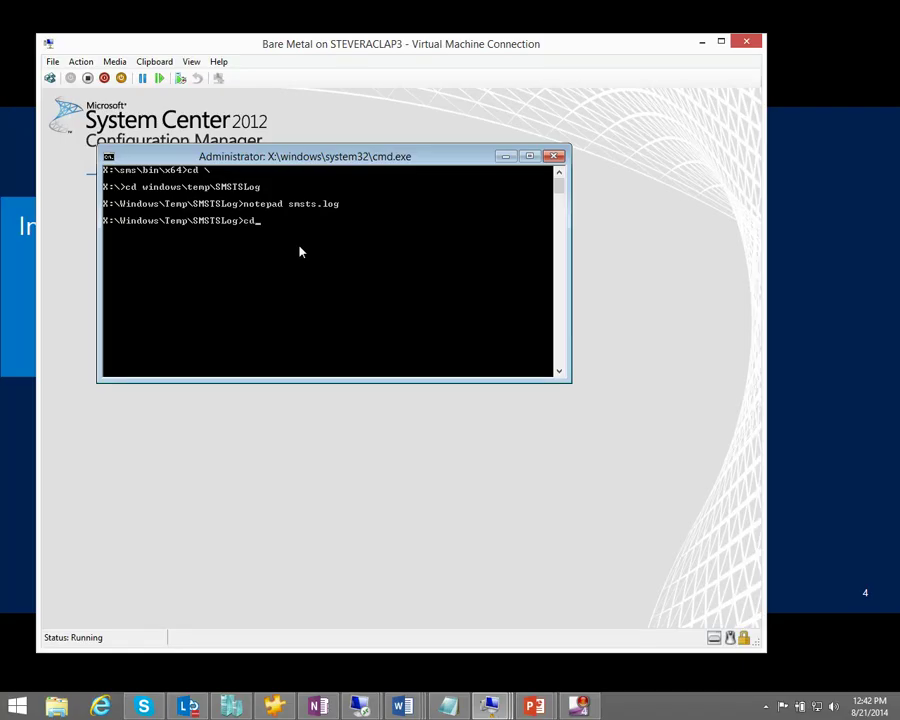
Change the command prompt to the root of the C: drive and open variables.txt in Notepad
key(Return)
text(notepad)
key(BackSpace)
key(BackSpace)
key(BackSpace)
key(BackSpace)
key(BackSpace)
key(BackSpace)
key(BackSpace)
text(c:)
key(Return)
text(notepad variables.txt)
key(Return)
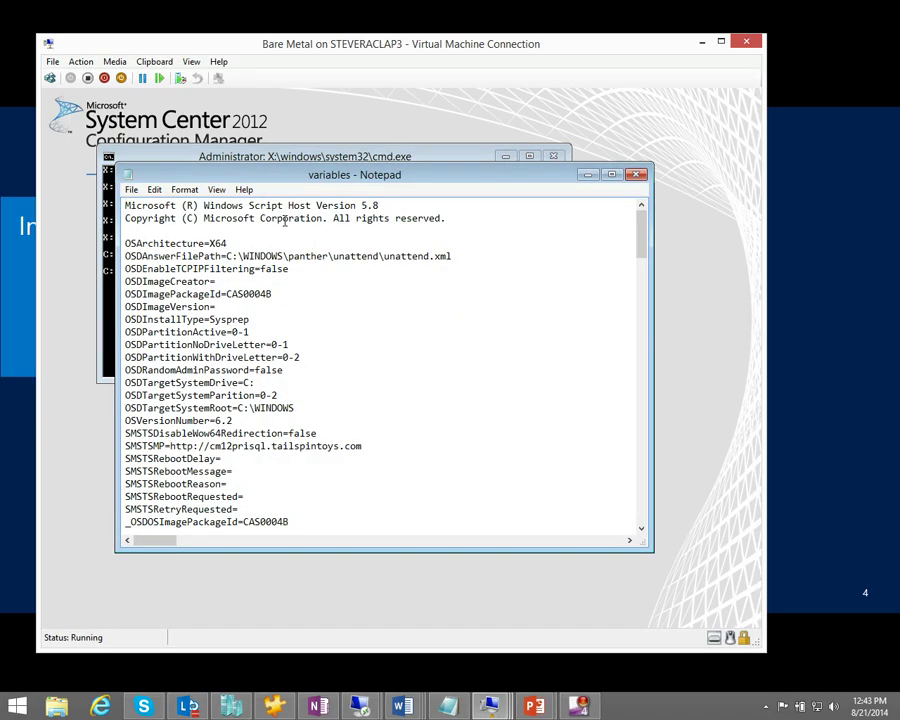
Search variables.txt for OSDAutoApplyDriverBestMatch, without the percent signs, through its second occurrence, and close the file
key(ctrl+f)
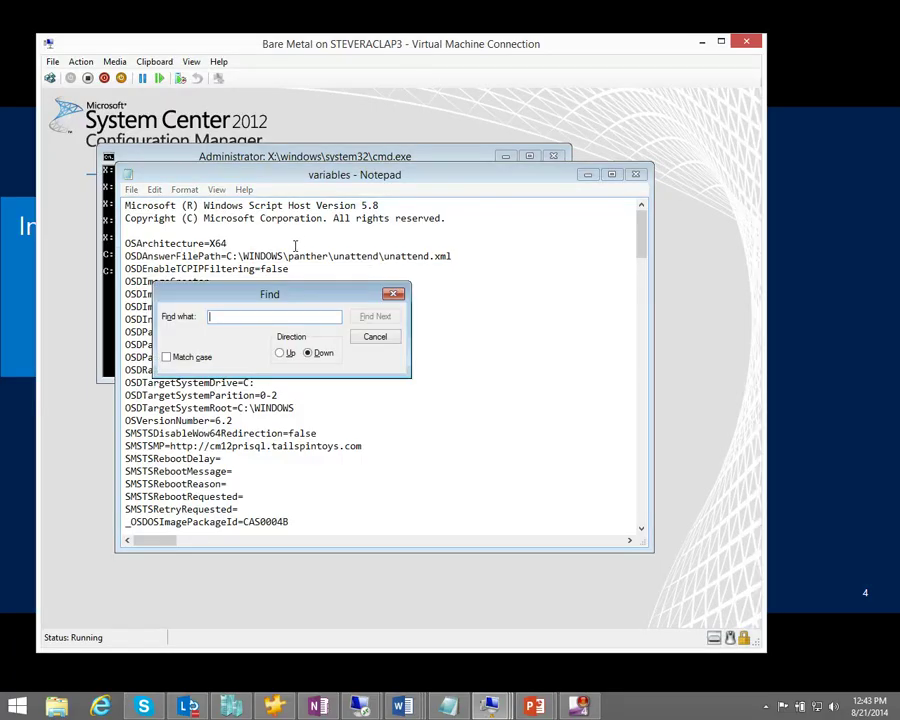
key(ctrl+v)
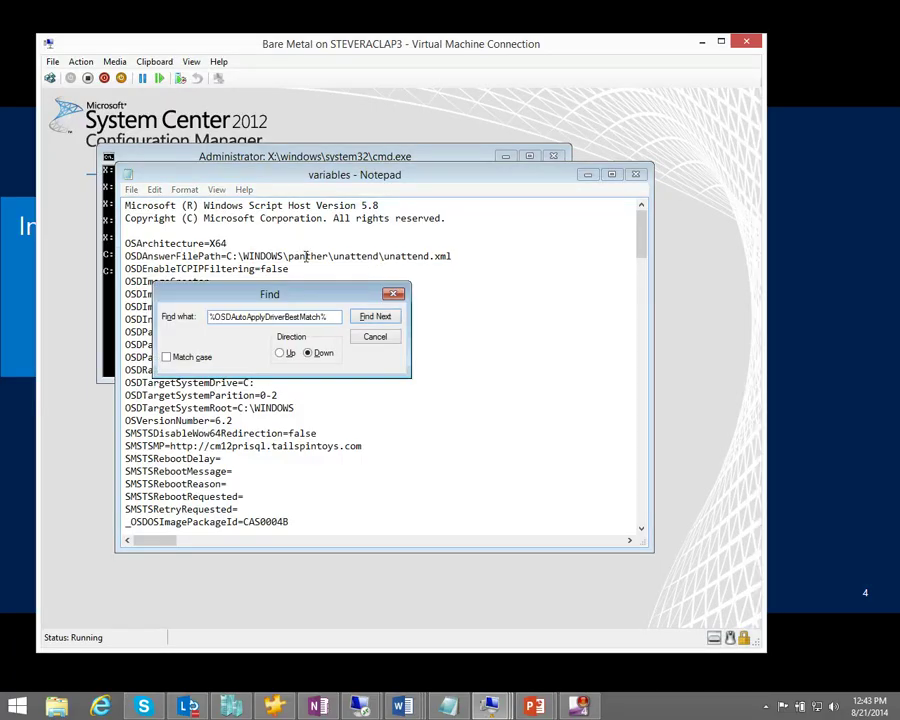
key(Home)
key(Delete)
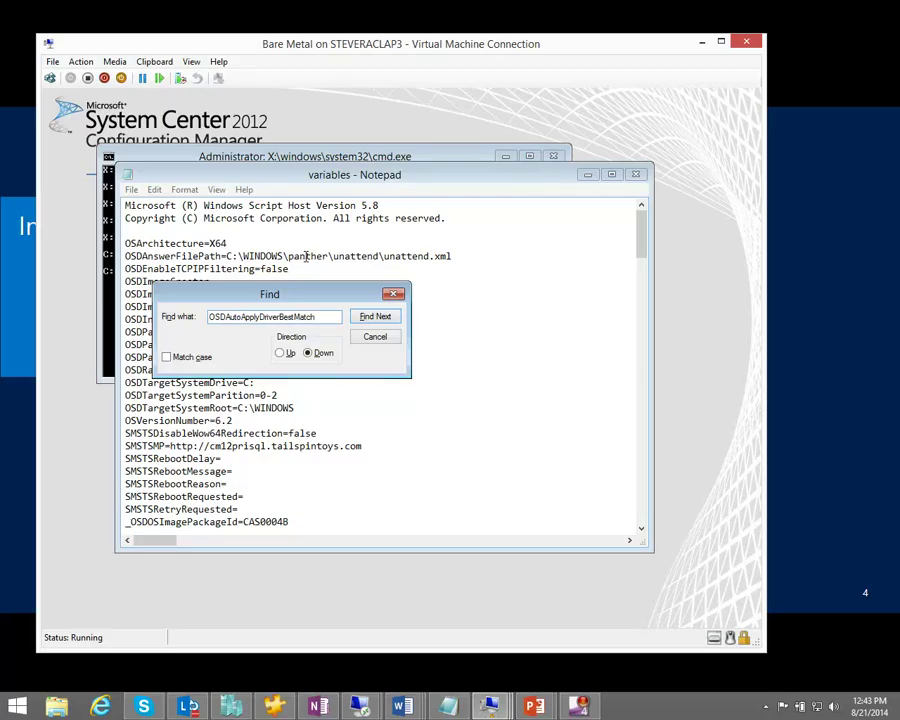
key(Return)
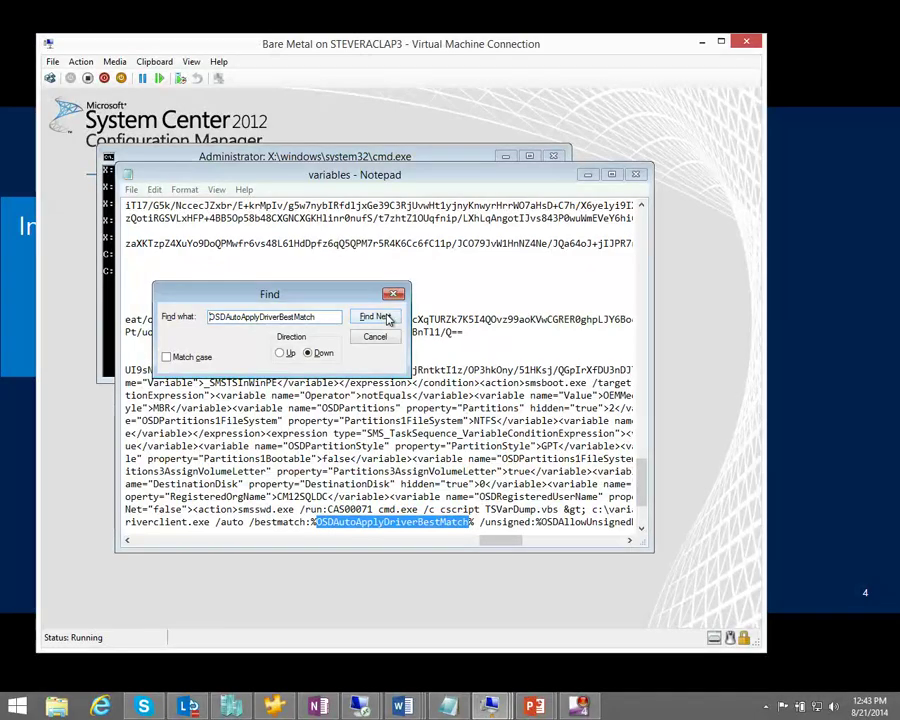
click(376, 317)
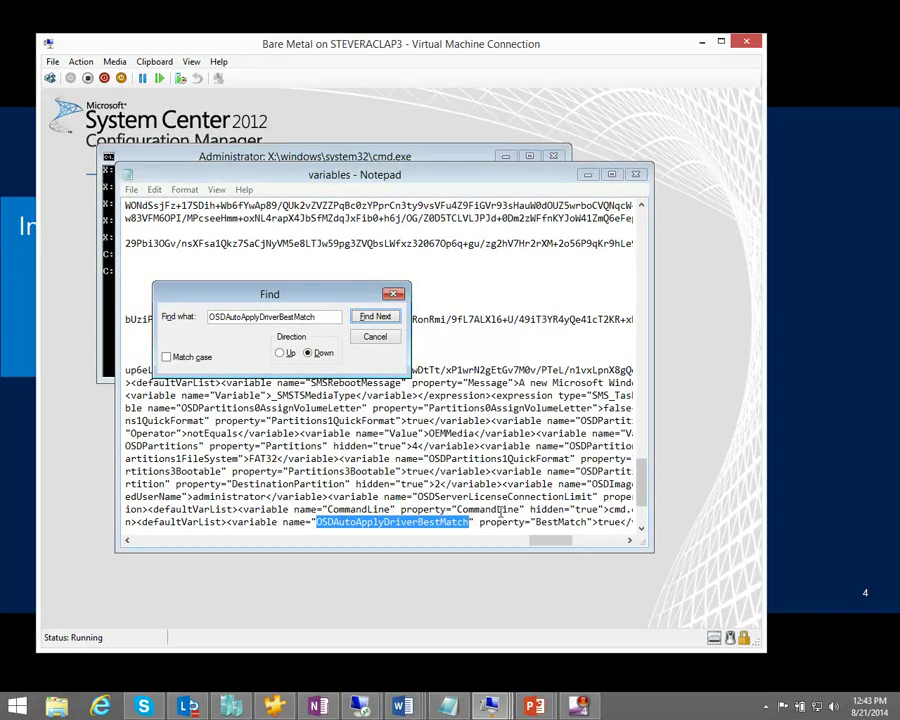
click(374, 337)
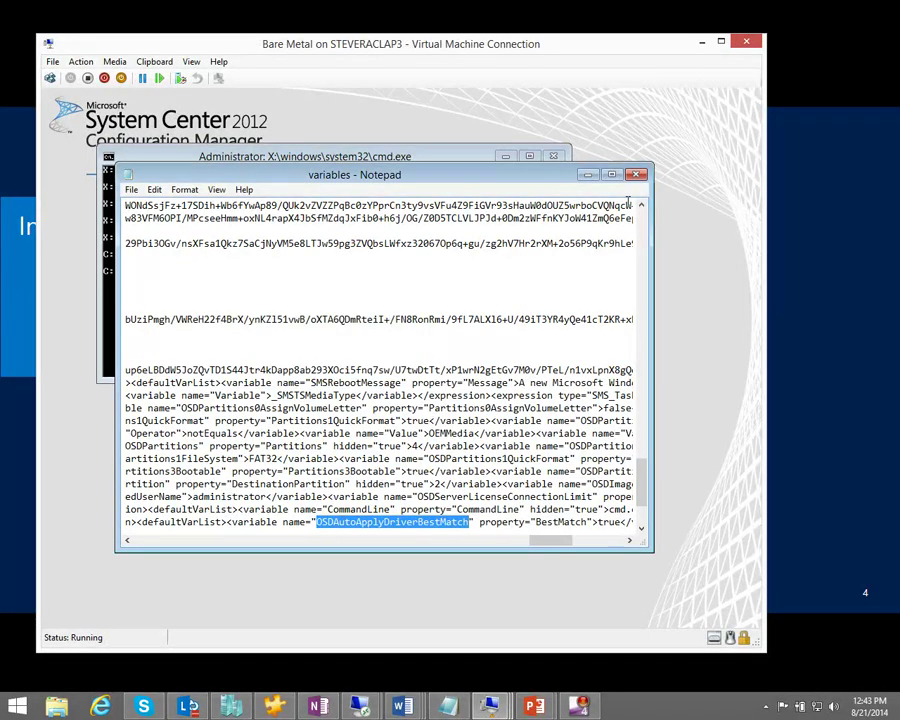
click(637, 175)
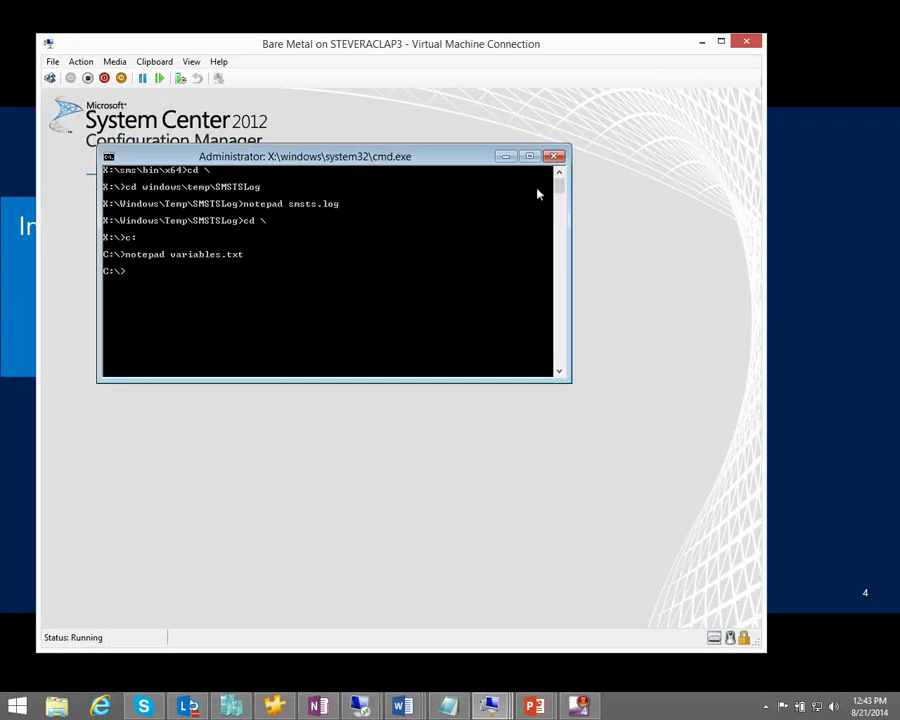
Close the command prompt, turn off the Bare Metal virtual machine, and close its connection window
click(556, 157)
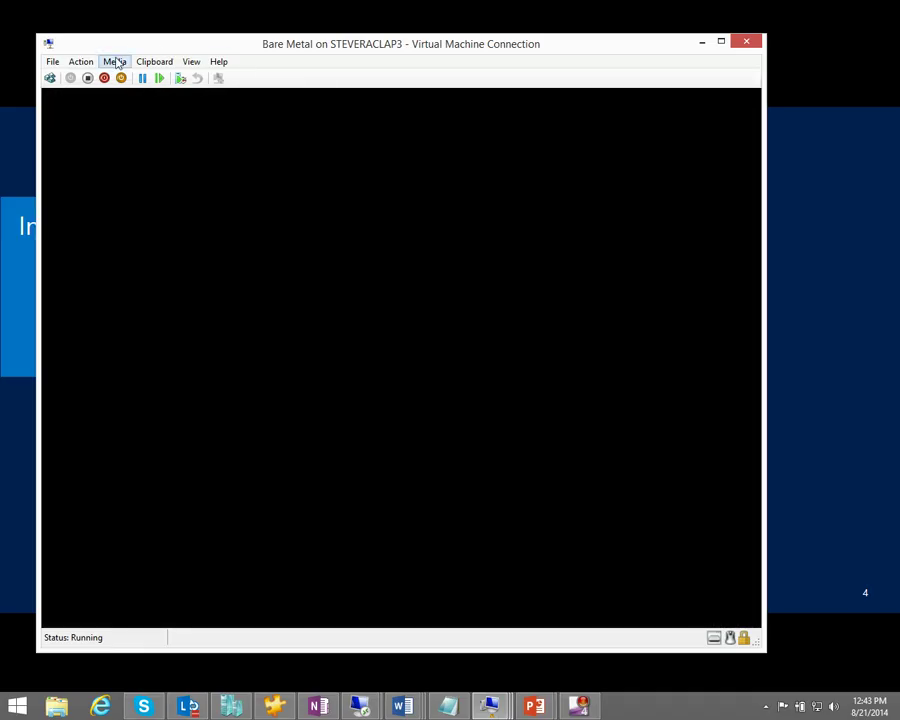
click(81, 62)
click(99, 97)
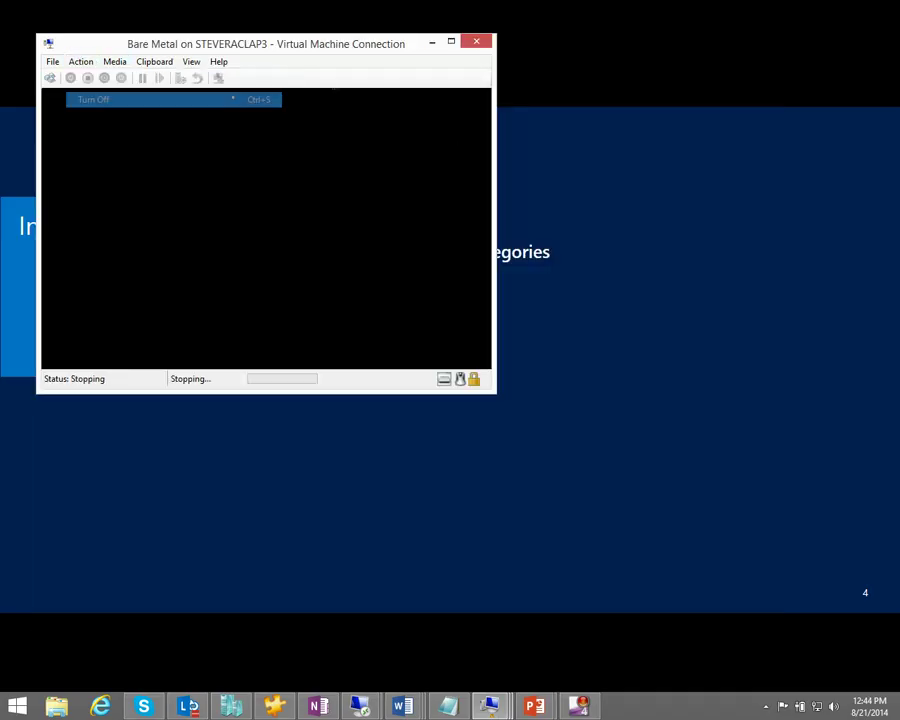
click(476, 41)
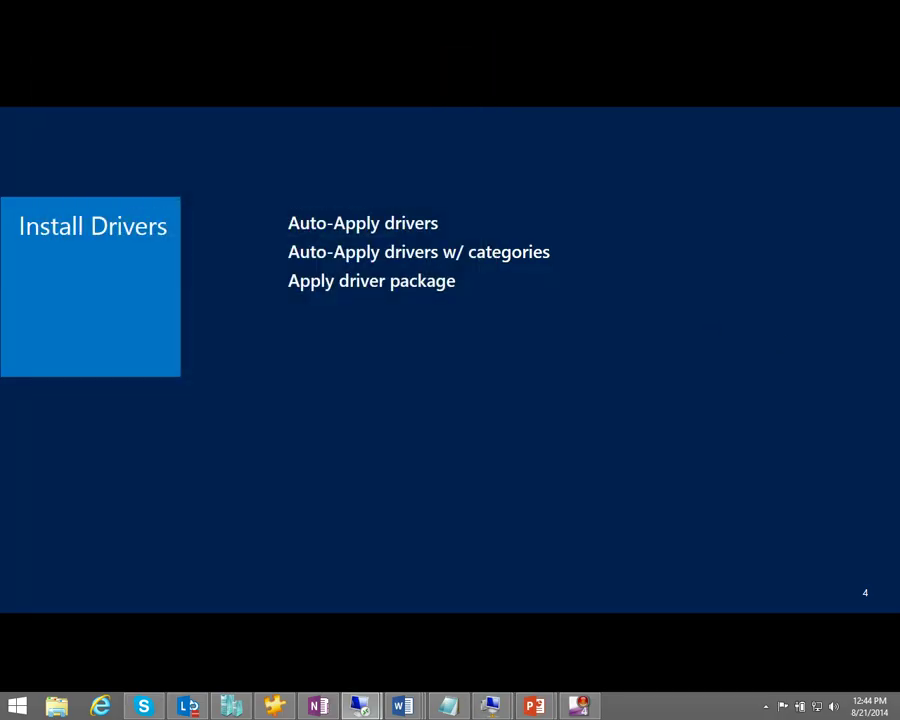
Switch to the remote session showing SQL Server Profiler, bring it onto the display, and maximize it
key(alt+Tab)
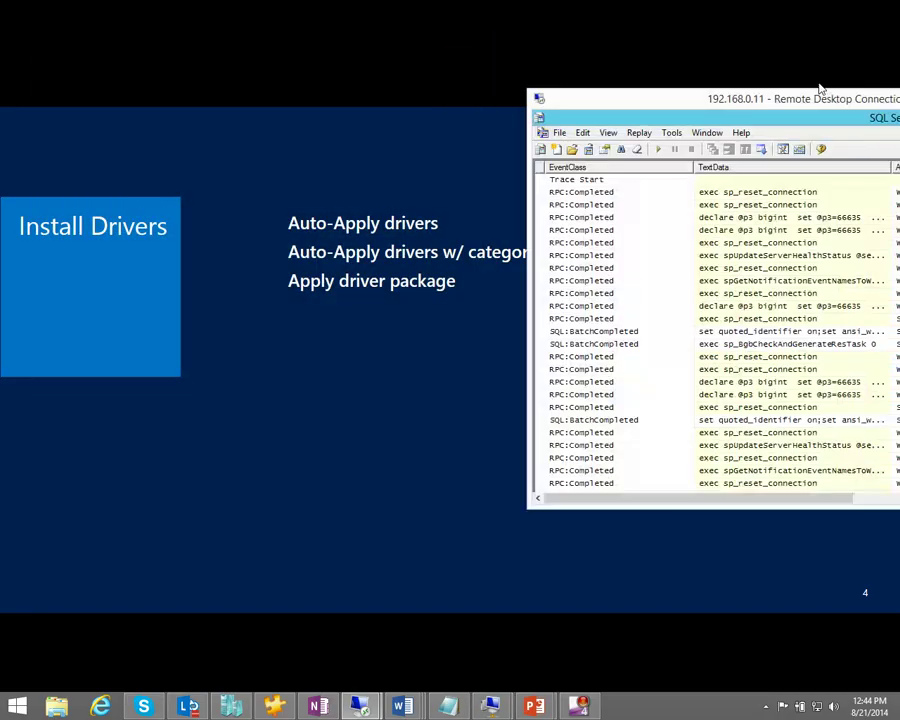
drag(820, 88, 553, 92)
double_click(553, 92)
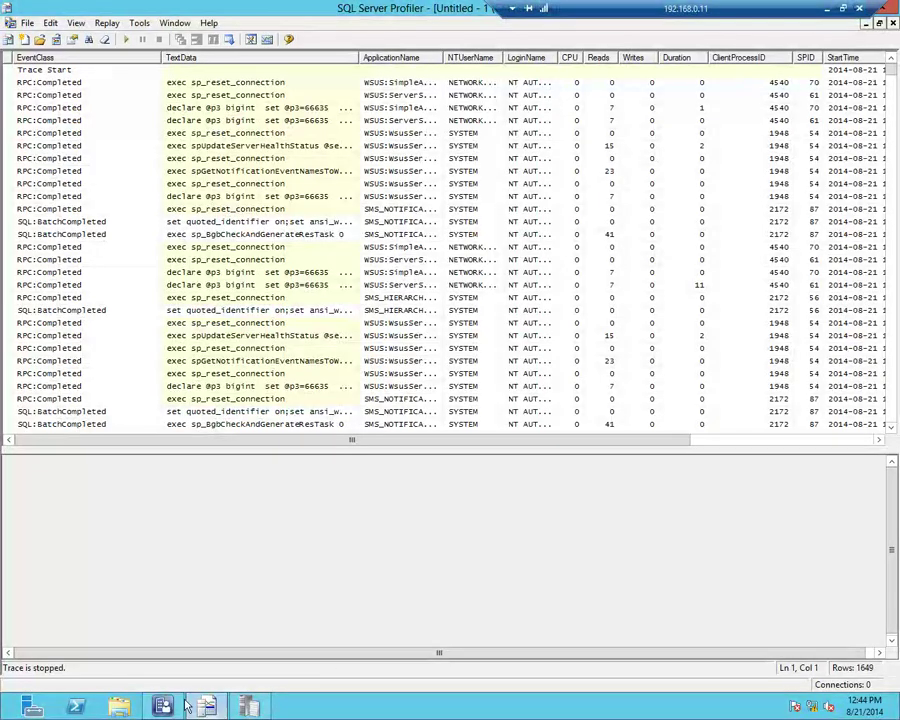
Browse to C:\Program Files\SMS_CCM\Logs in File Explorer on the remote server
click(119, 707)
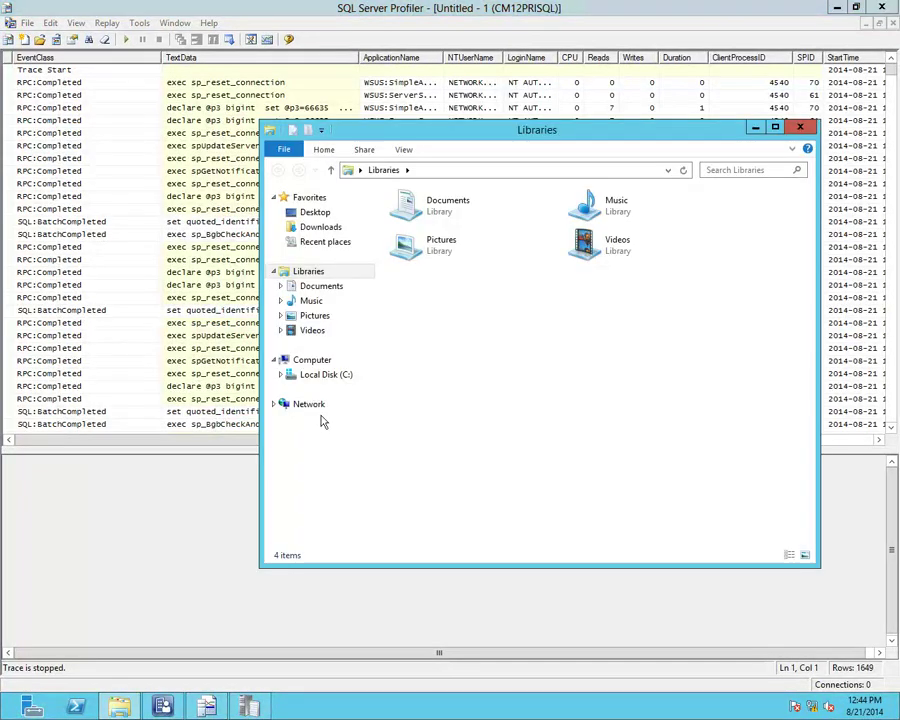
click(324, 374)
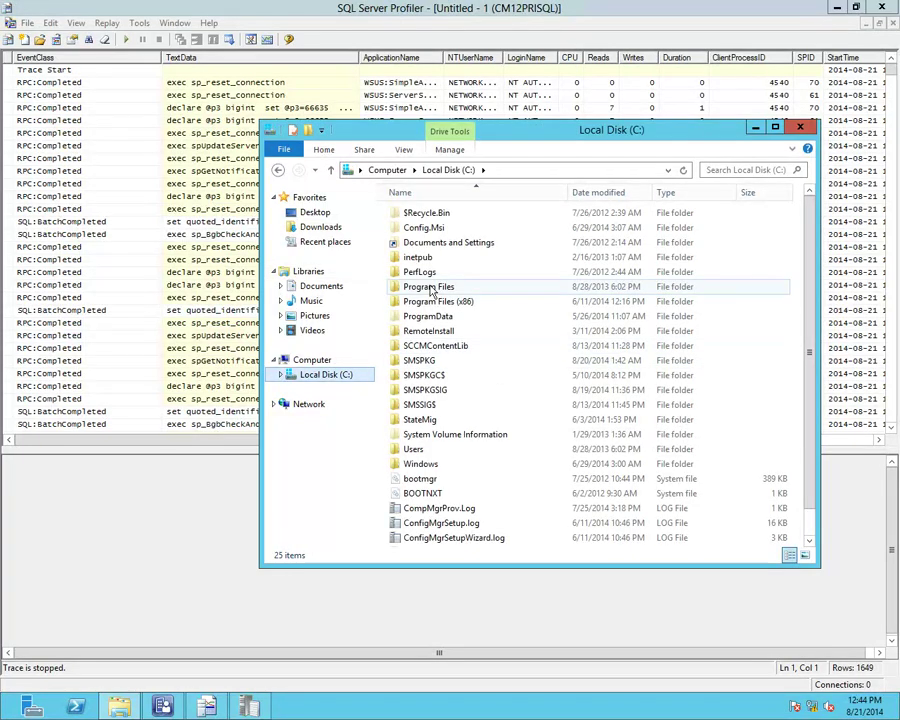
click(430, 287)
double_click(430, 287)
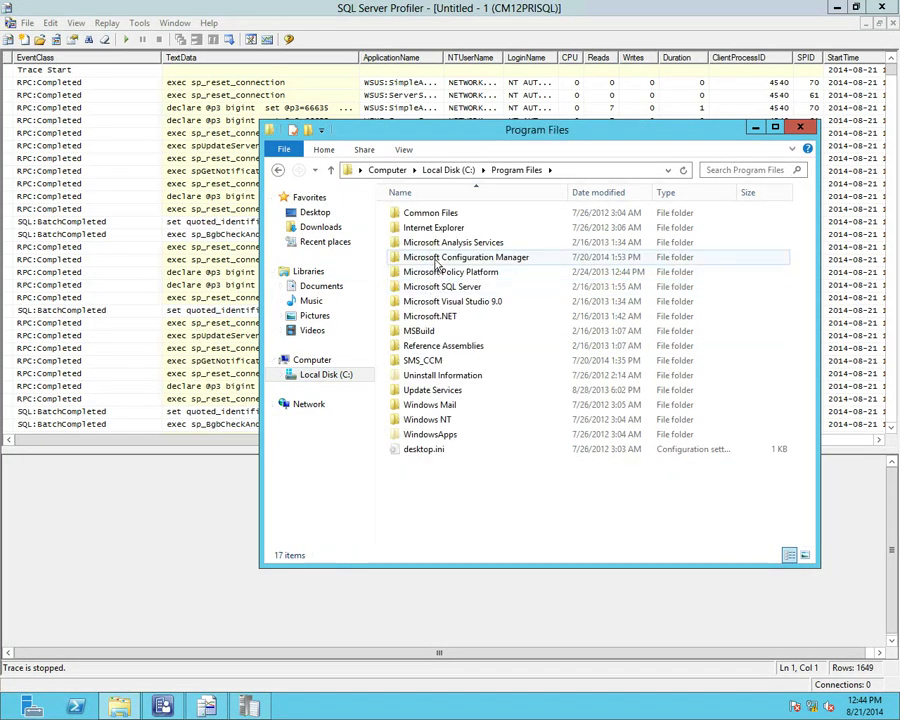
double_click(435, 362)
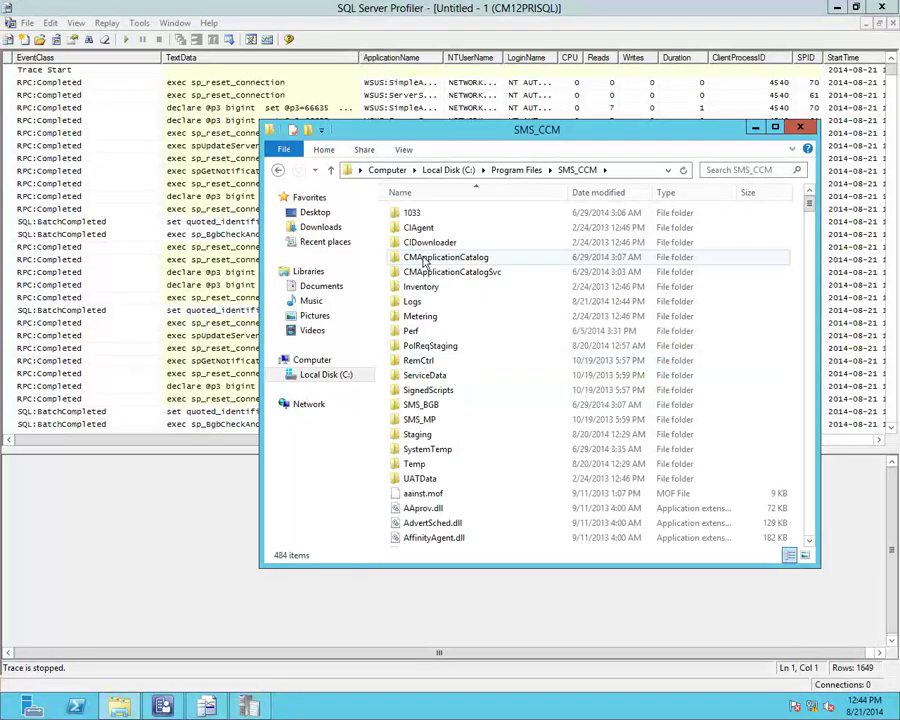
click(424, 303)
double_click(424, 303)
Locate MP_DriverMgr.log among the management point logs and open it in the Configuration Manager Trace Log Tool
scroll(470, 500, down, 15)
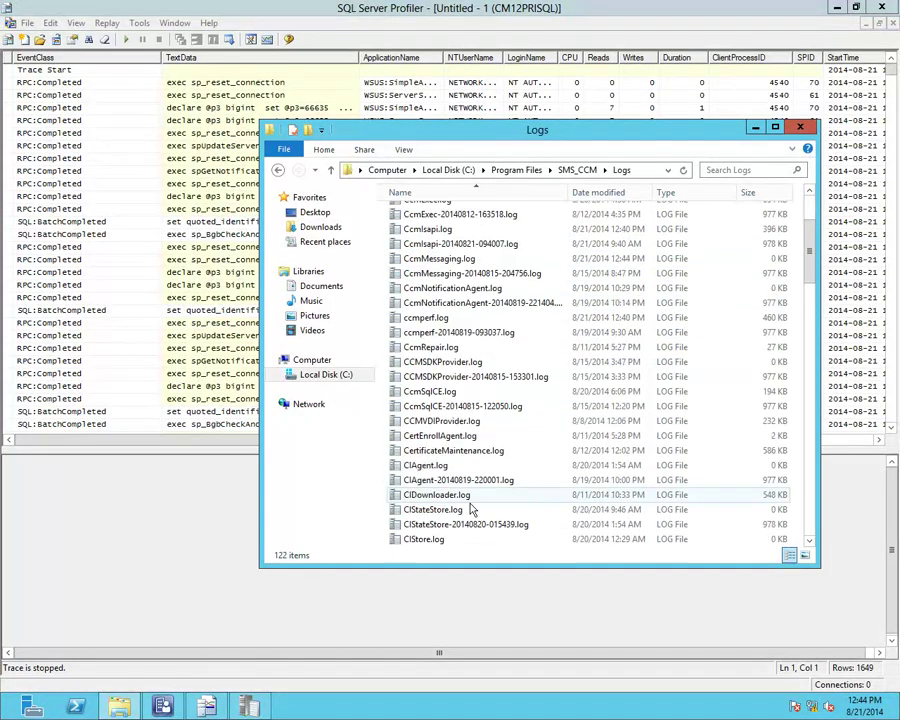
scroll(470, 470, down, 2)
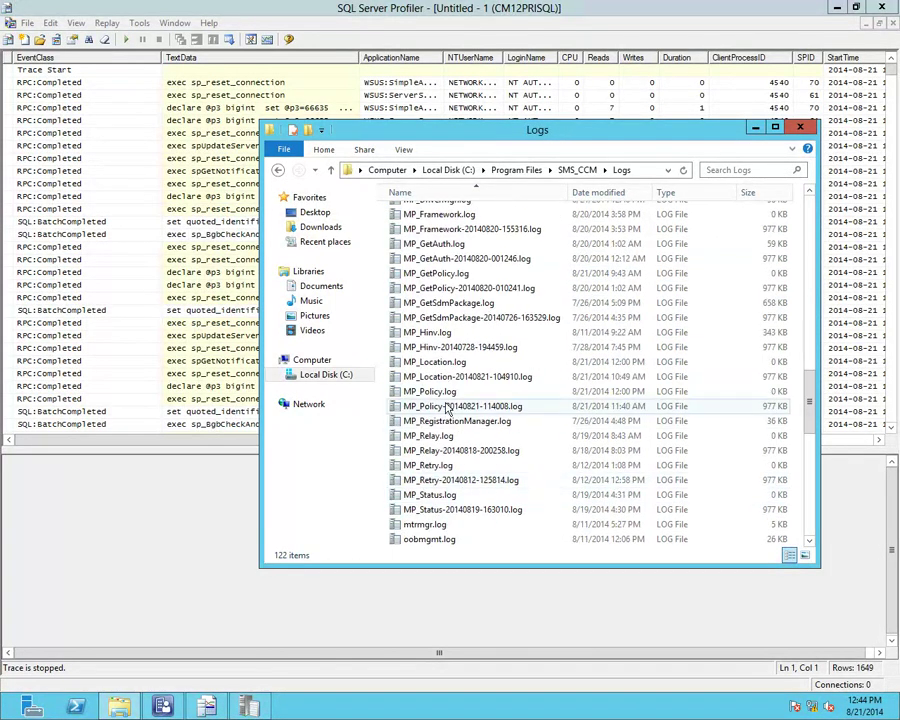
scroll(462, 380, up, 3)
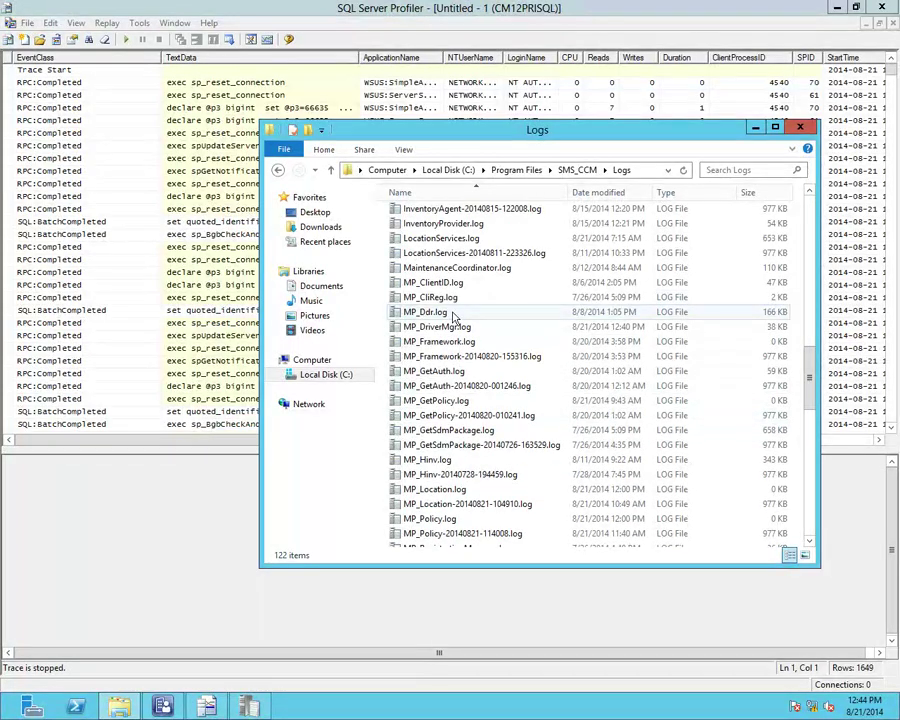
click(456, 331)
double_click(456, 331)
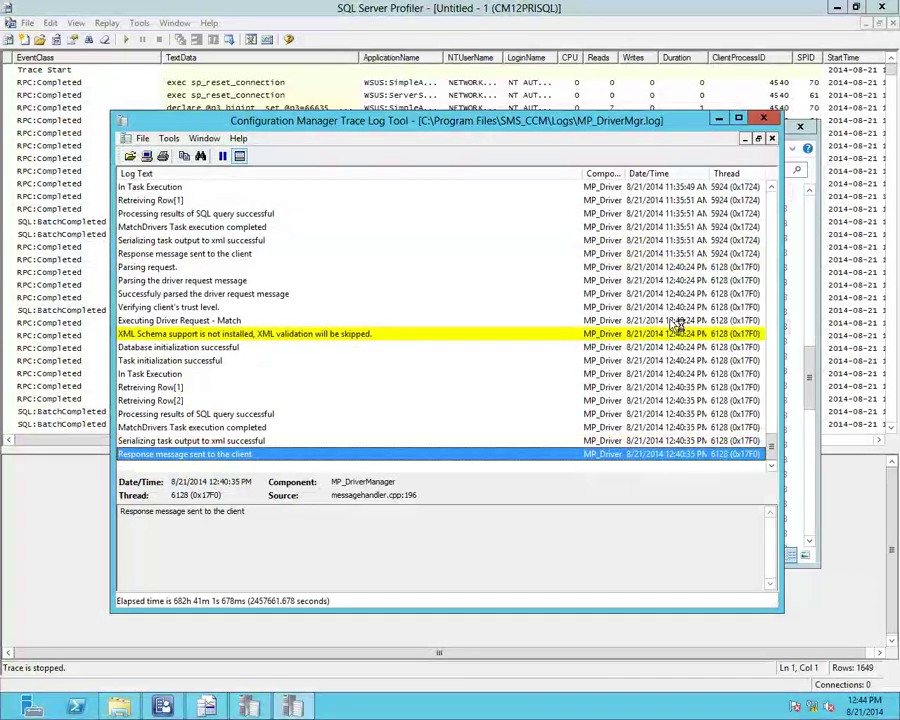
Examine the latest driver match request in MP_DriverMgr.log, from parsing to response, and close the log and the Logs folder
click(689, 268)
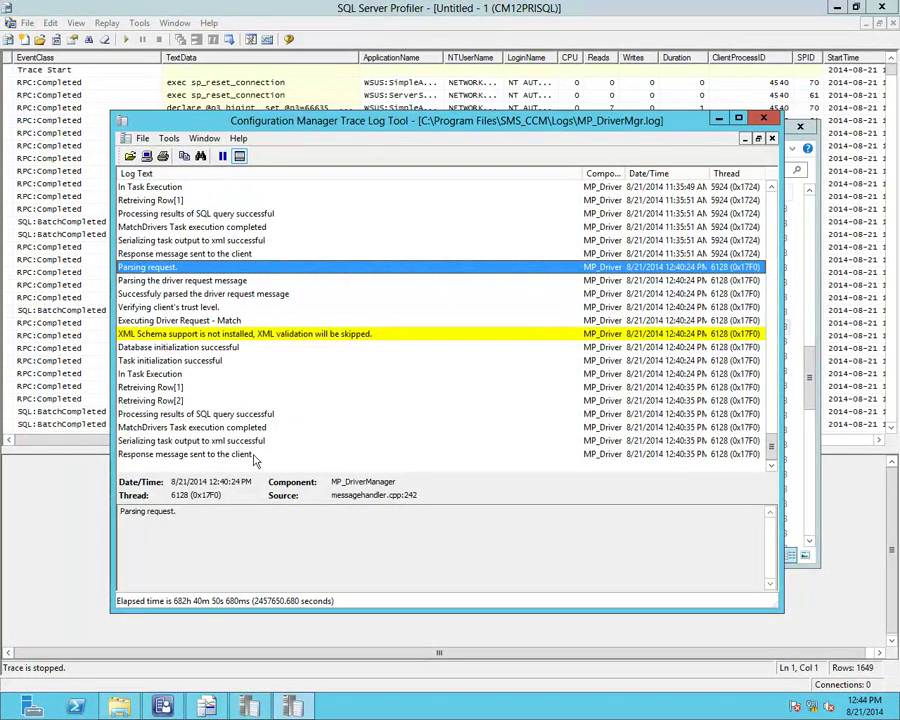
click(766, 120)
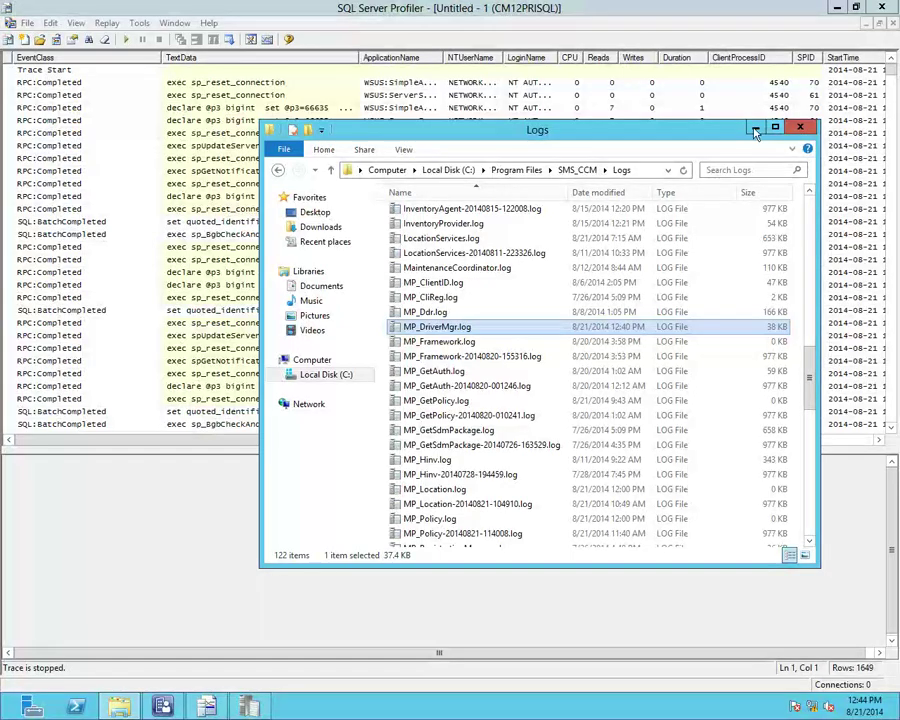
click(799, 127)
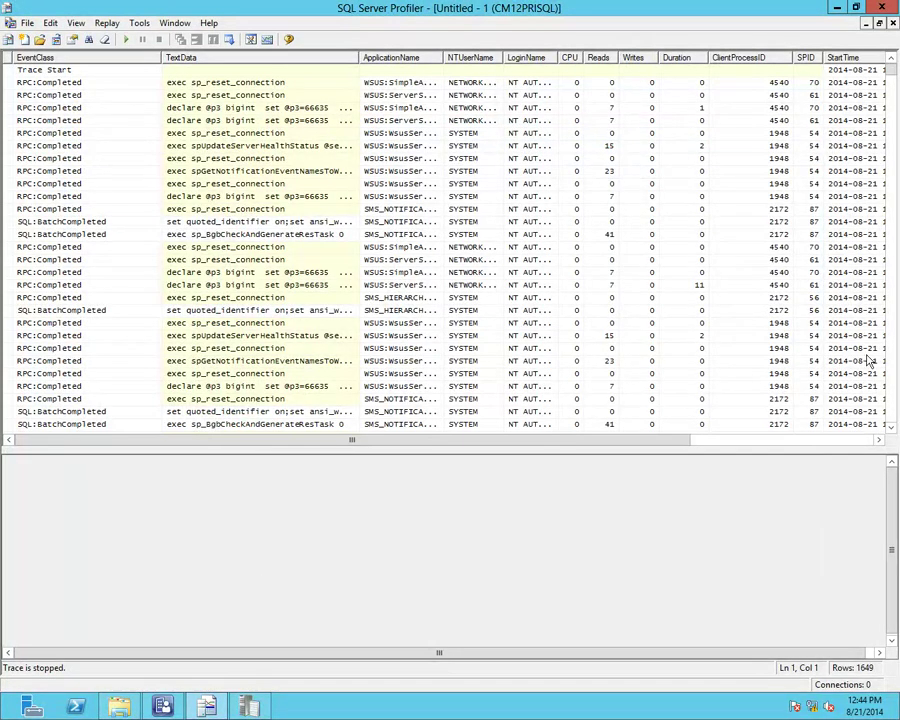
Search the SQL trace backwards from its end for "driver" to locate the MP_MatchDrivers call, and close the search
drag(895, 85, 888, 428)
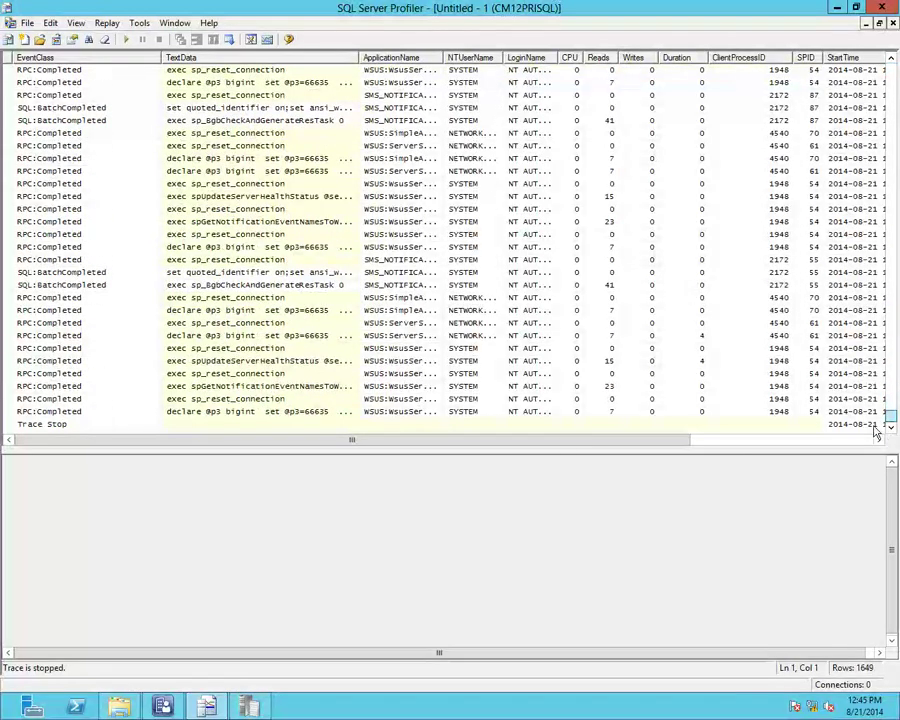
click(276, 412)
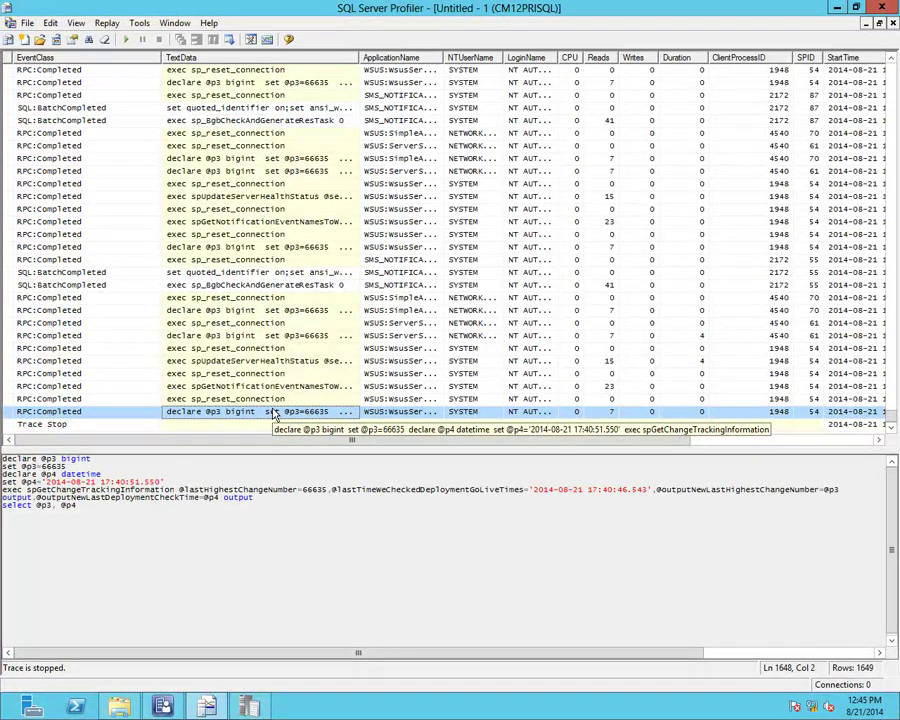
key(ctrl+f)
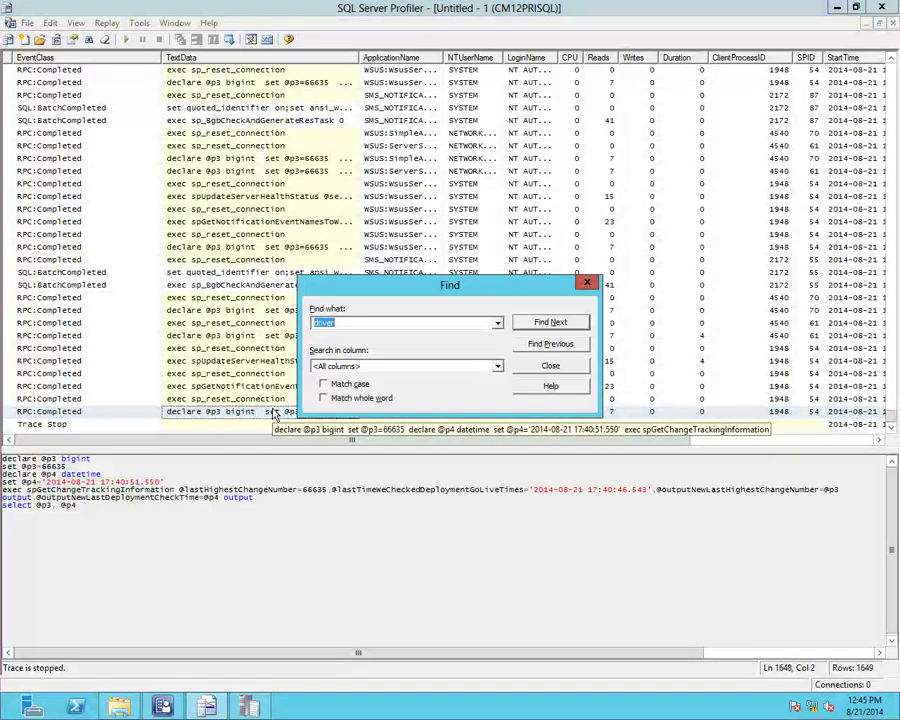
click(559, 344)
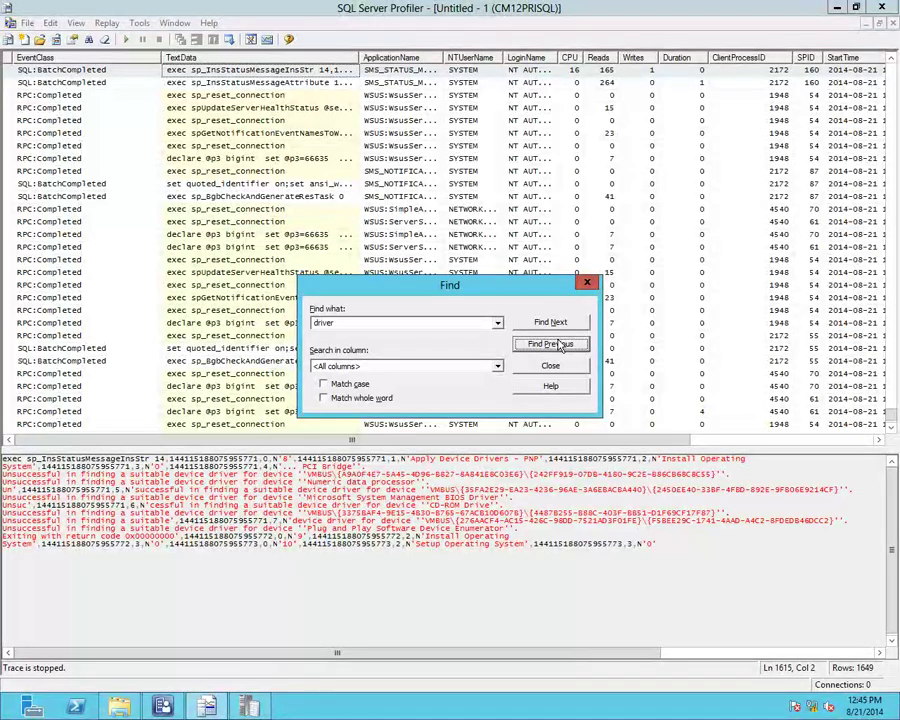
click(559, 344)
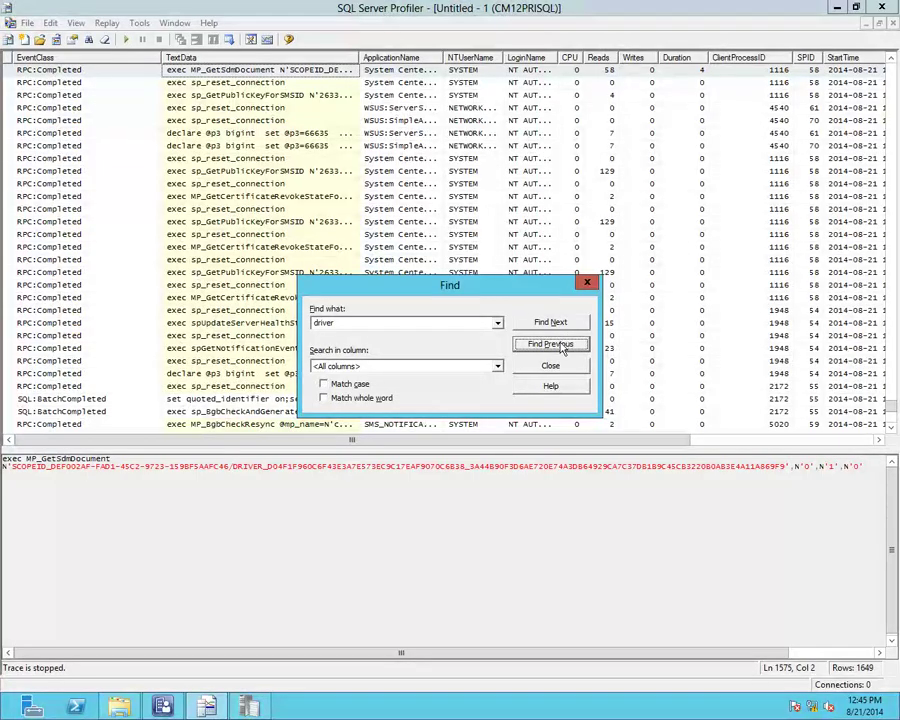
click(560, 345)
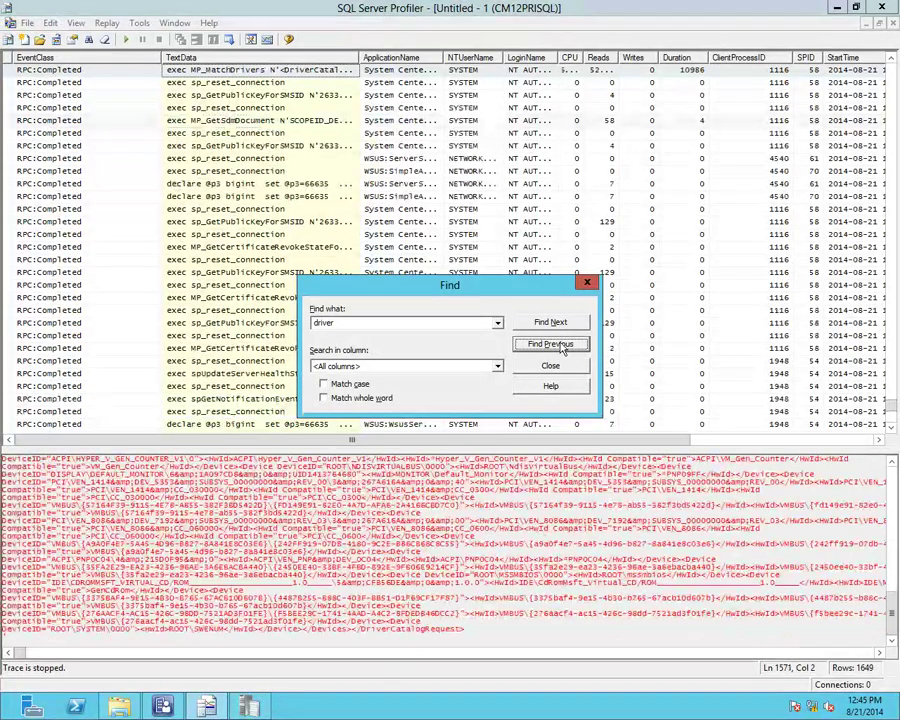
click(587, 283)
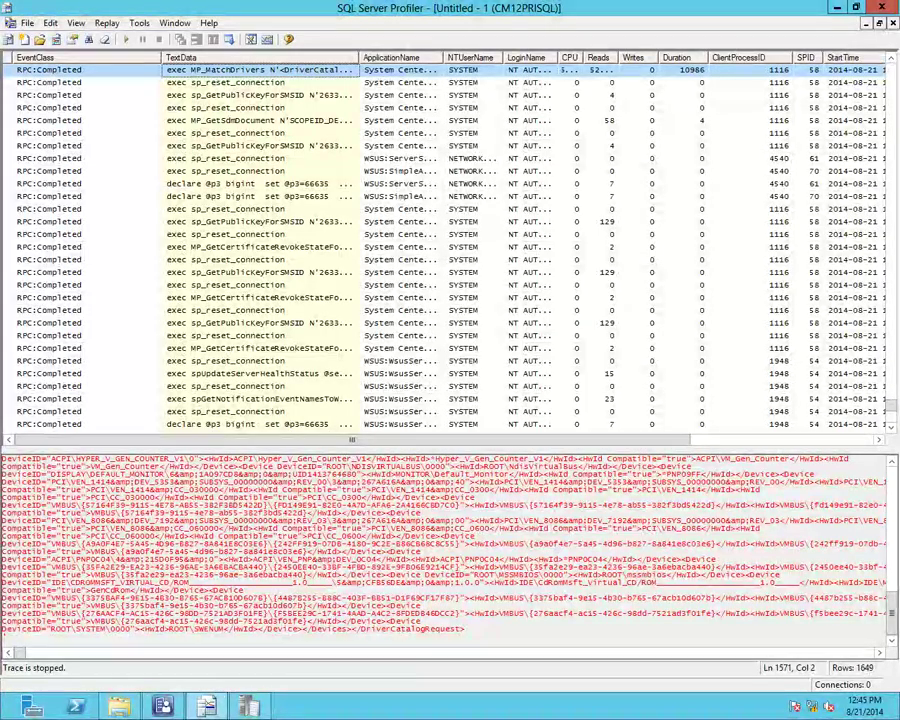
Examine the DriverCatalogRequest XML passed to MP_MatchDrivers, highlighting its opening line with the Match request type
scroll(647, 473, up, 10)
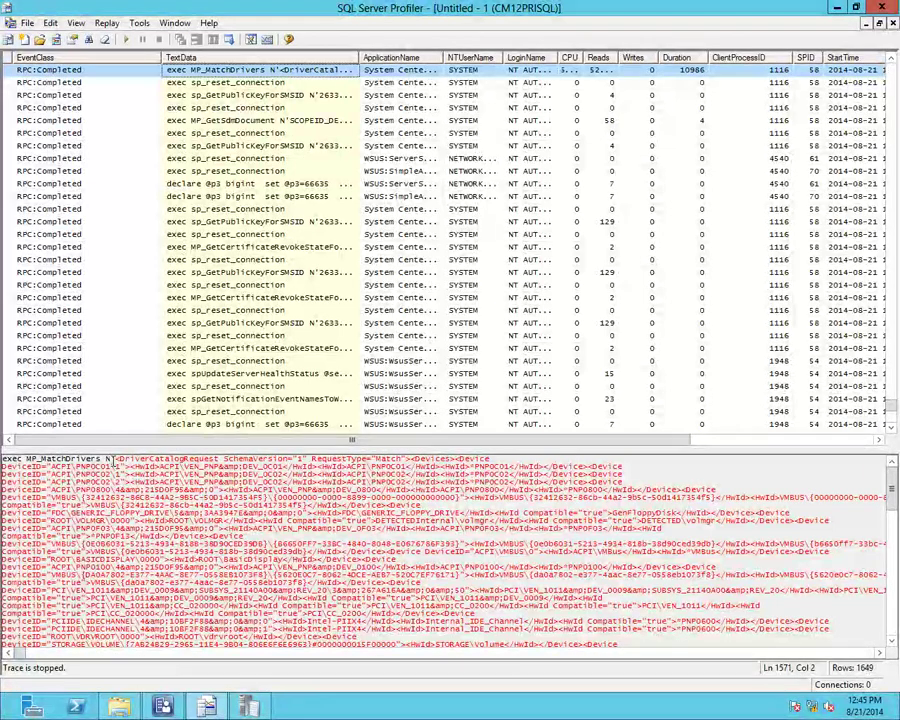
drag(115, 460, 398, 458)
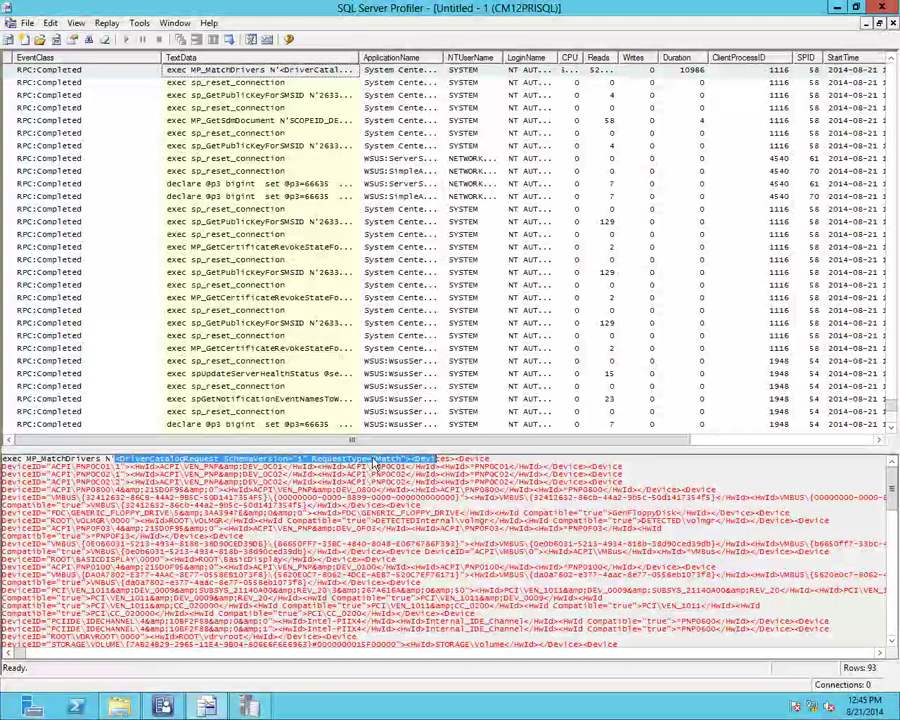
click(376, 459)
double_click(378, 459)
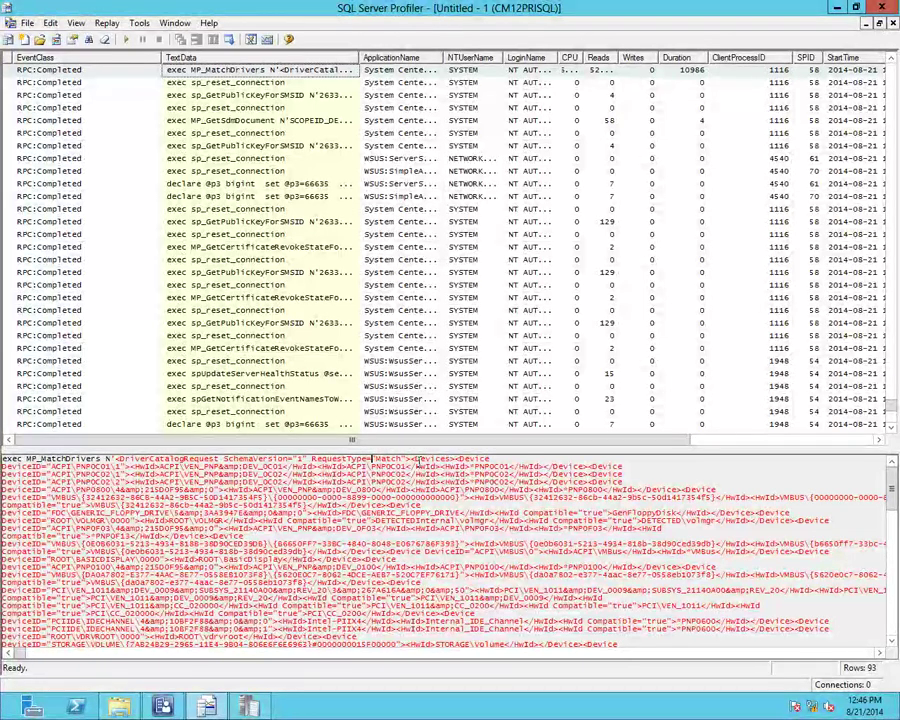
drag(510, 461, 118, 458)
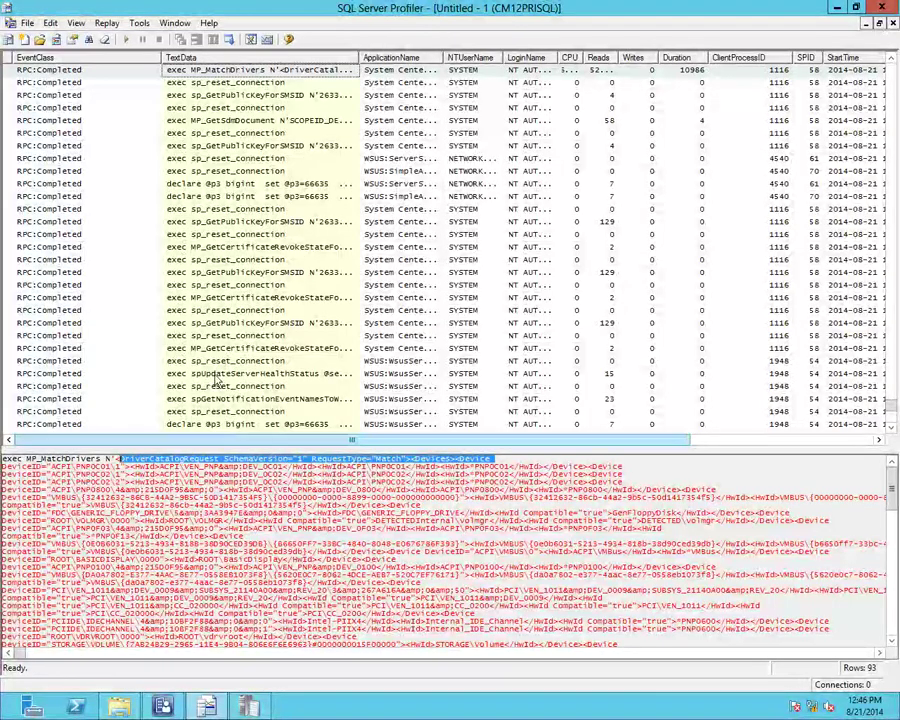
Clear the trace window and minimize SQL Server Profiler to return to the Configuration Manager console
click(50, 22)
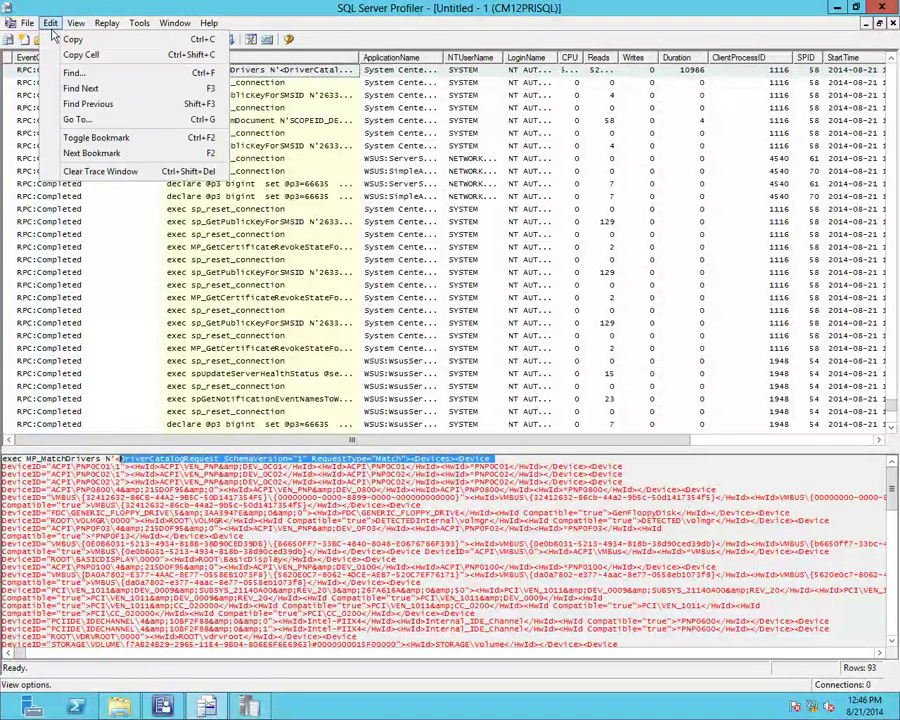
click(76, 172)
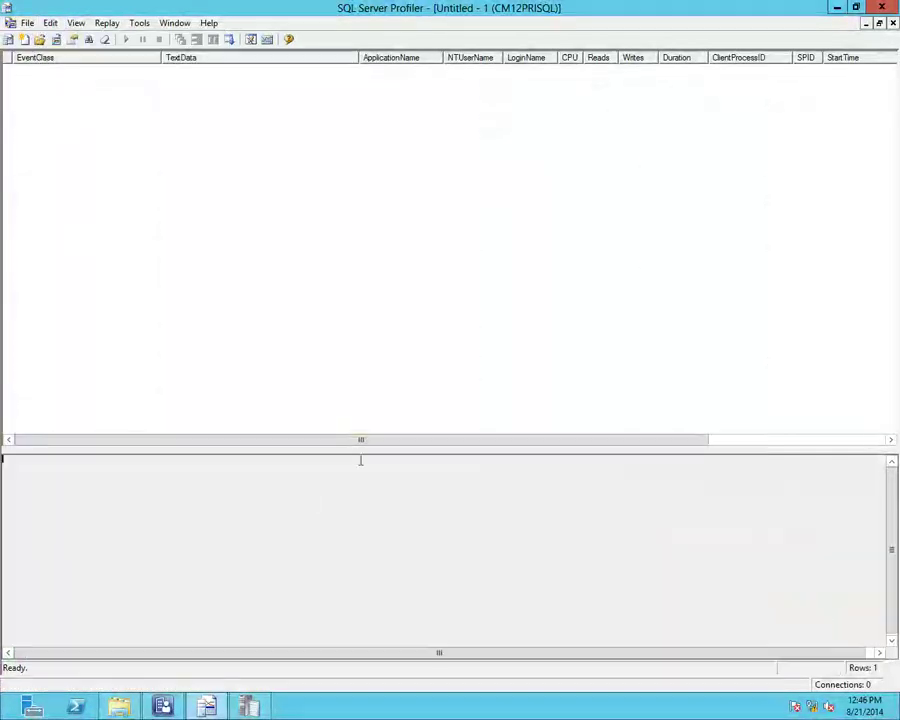
click(837, 9)
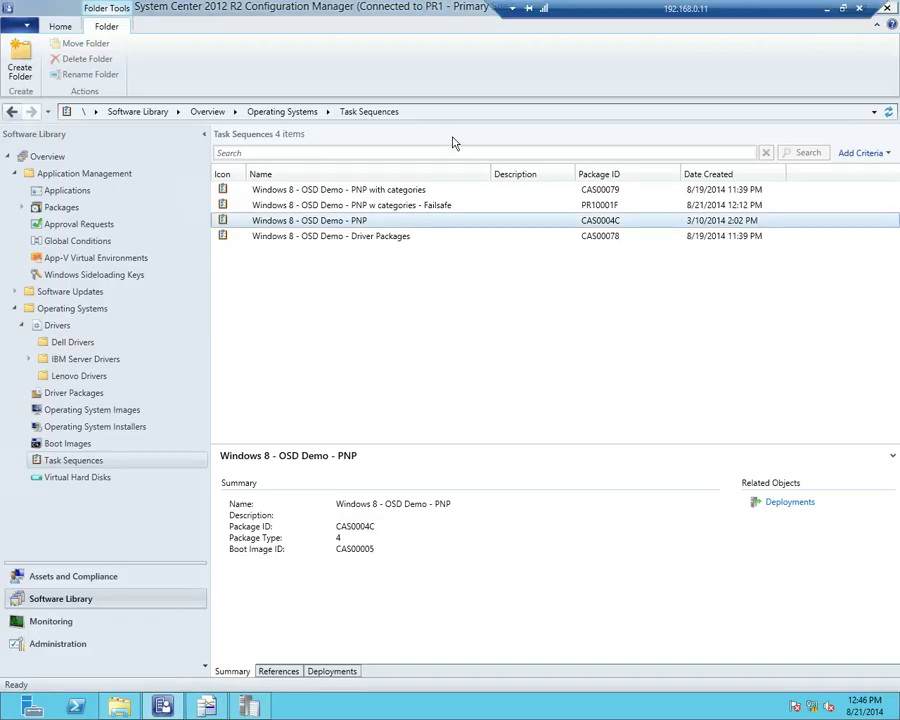
Open the "Windows 8 - OSD Demo - PNP with categories" task sequence for editing and widen the editor to show full step names
click(368, 207)
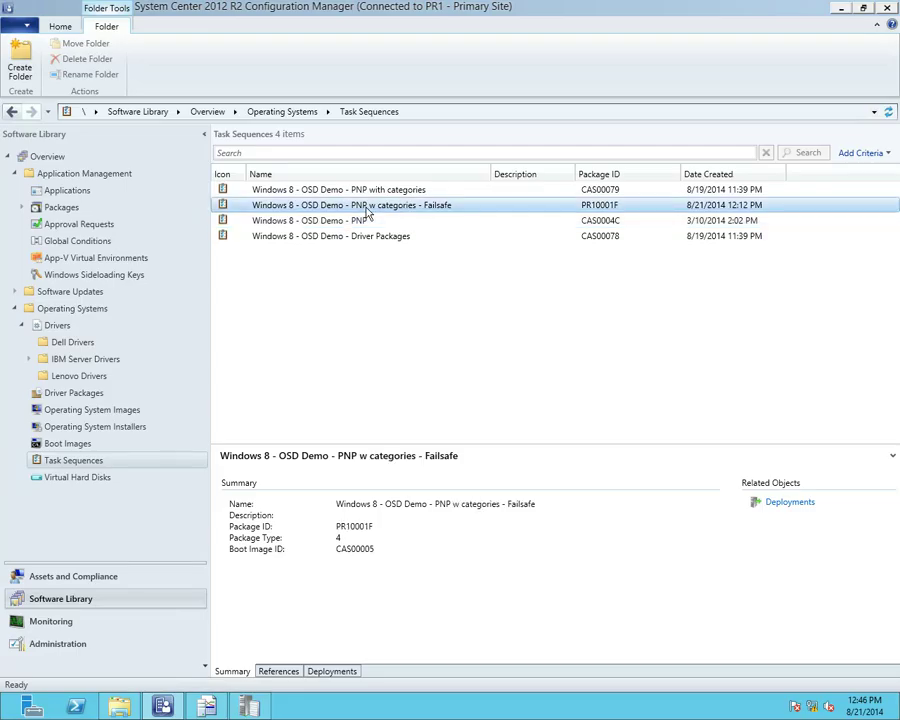
click(376, 191)
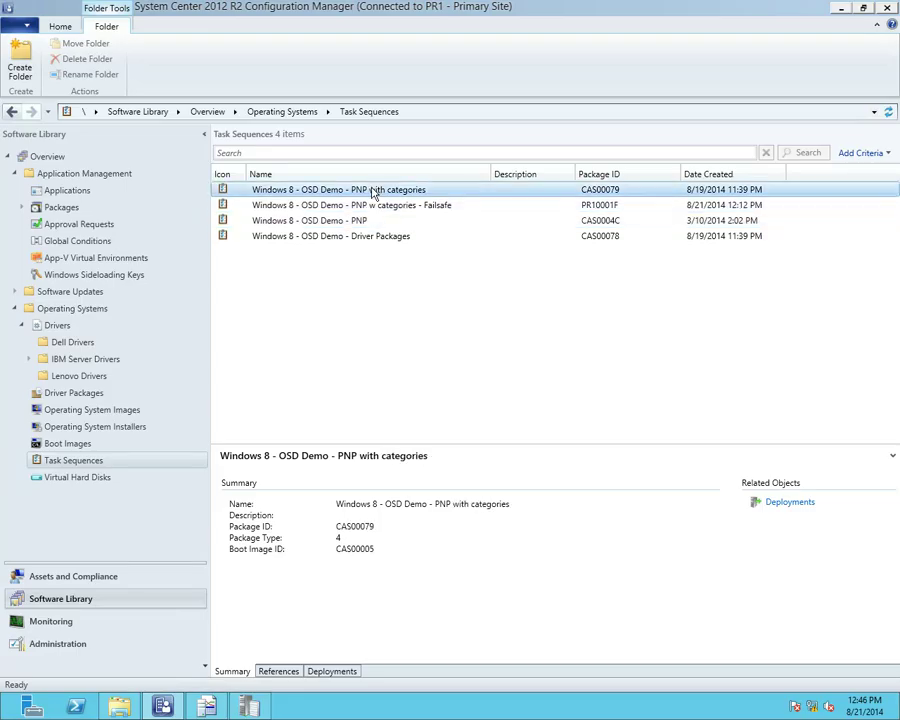
right_click(375, 191)
click(406, 202)
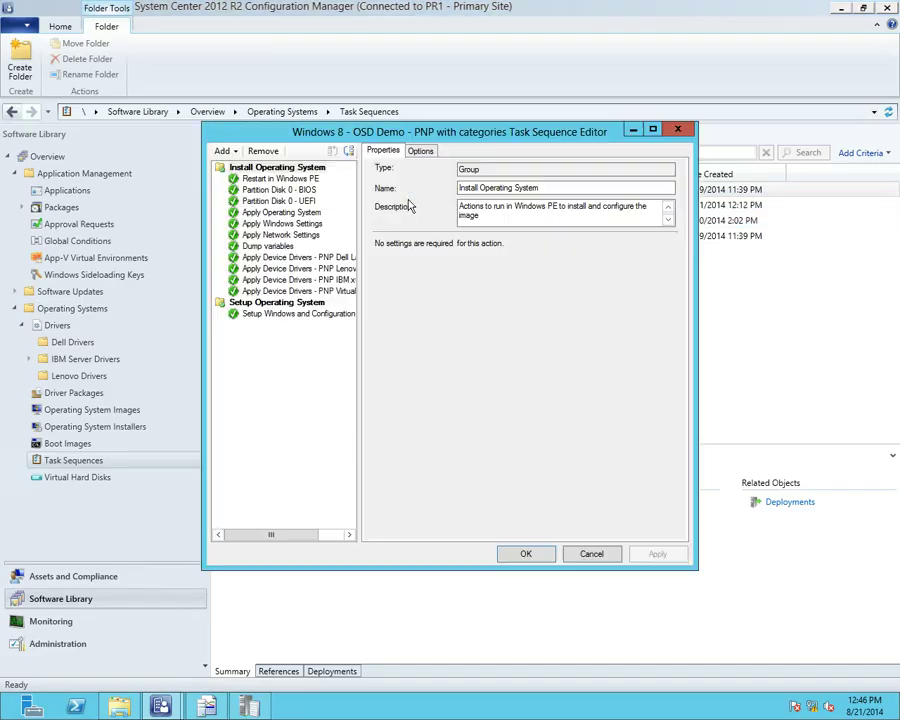
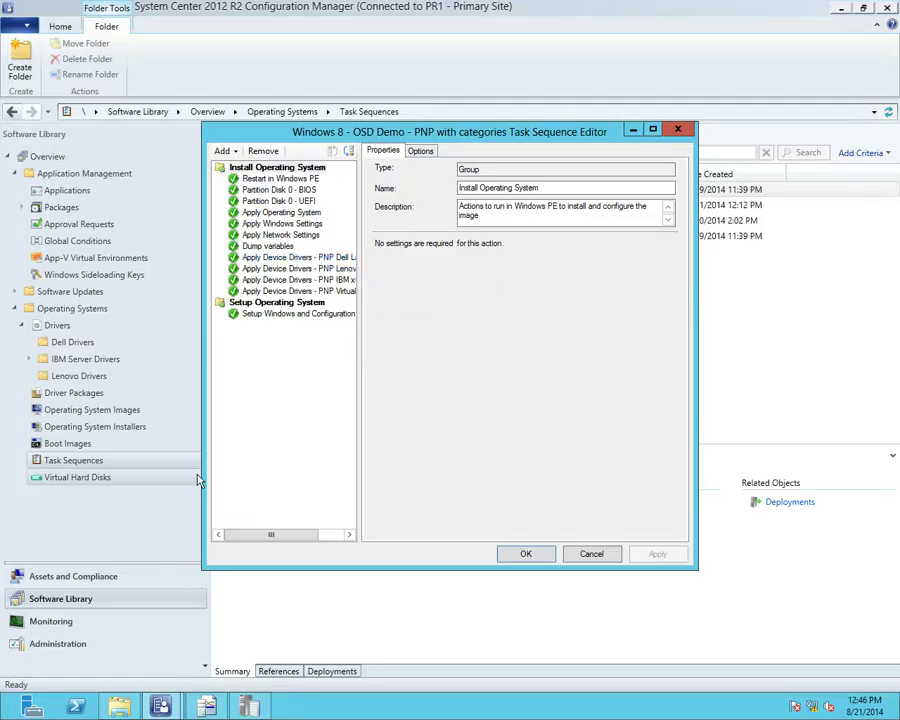
drag(201, 467, 130, 460)
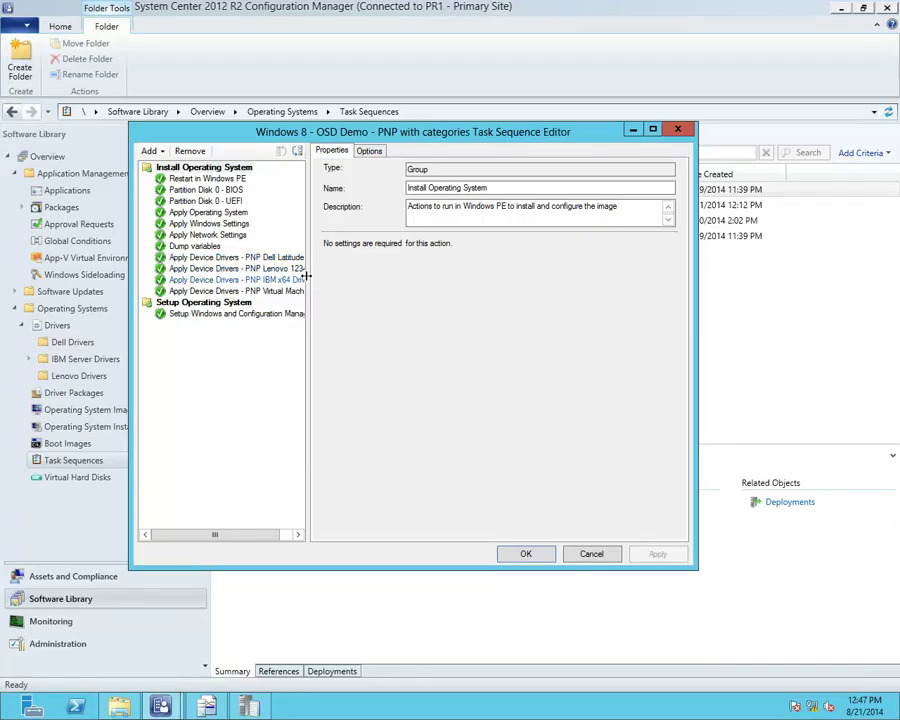
drag(306, 276, 341, 287)
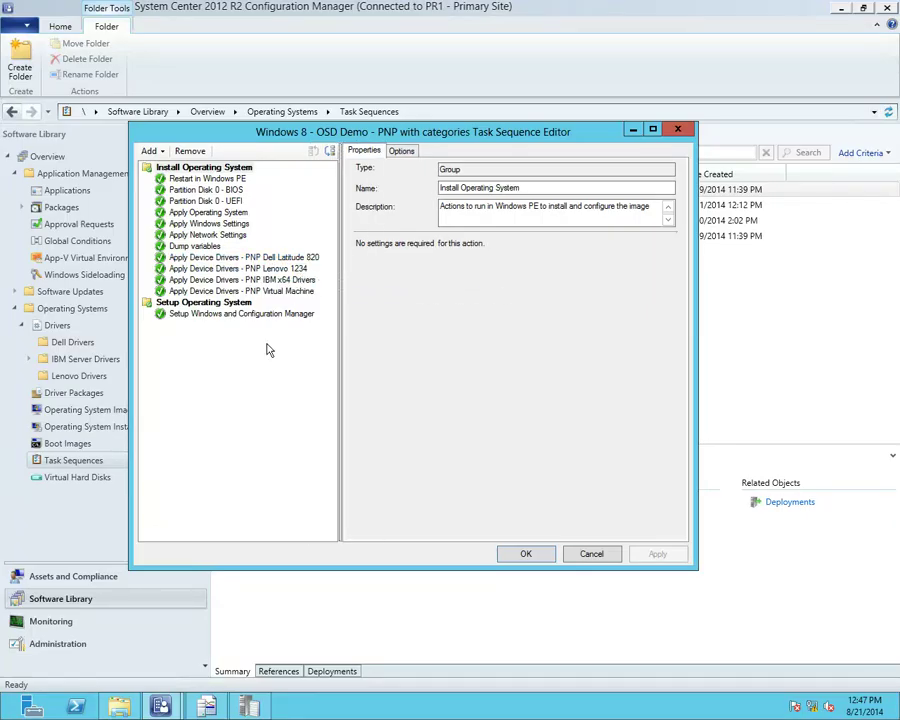
Review the driver categories and WMI query conditions of the Dell Latitude 820 and Lenovo 1234 Apply Device Drivers steps
click(250, 263)
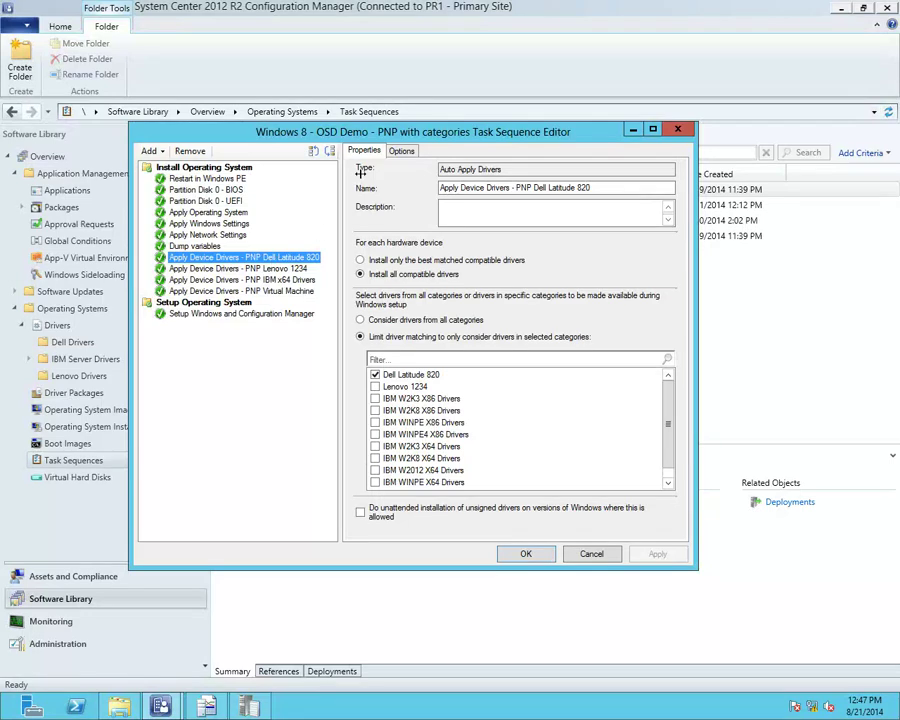
click(401, 151)
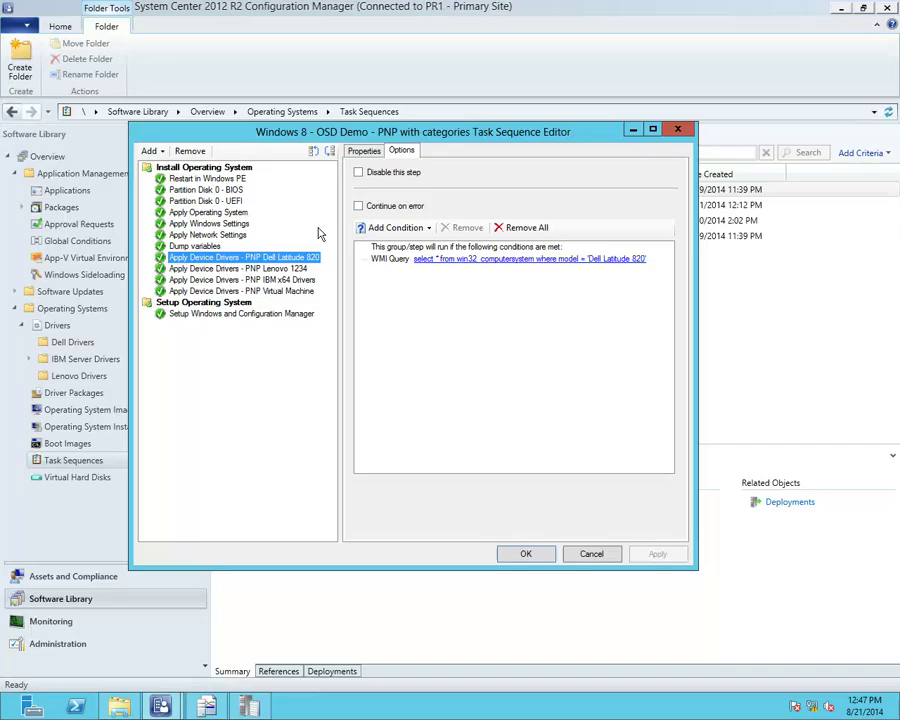
click(364, 151)
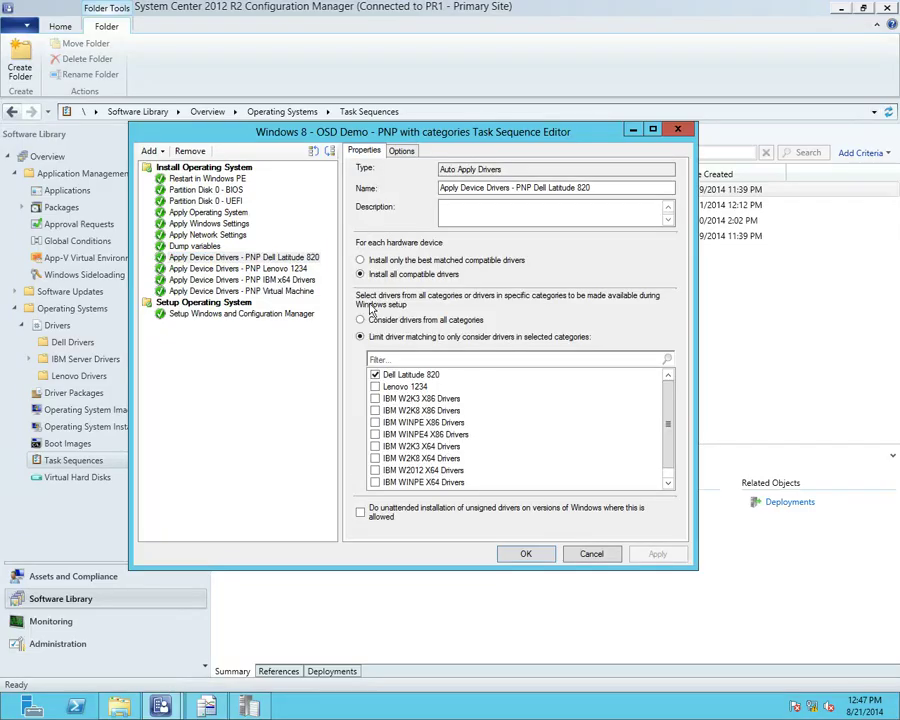
click(270, 268)
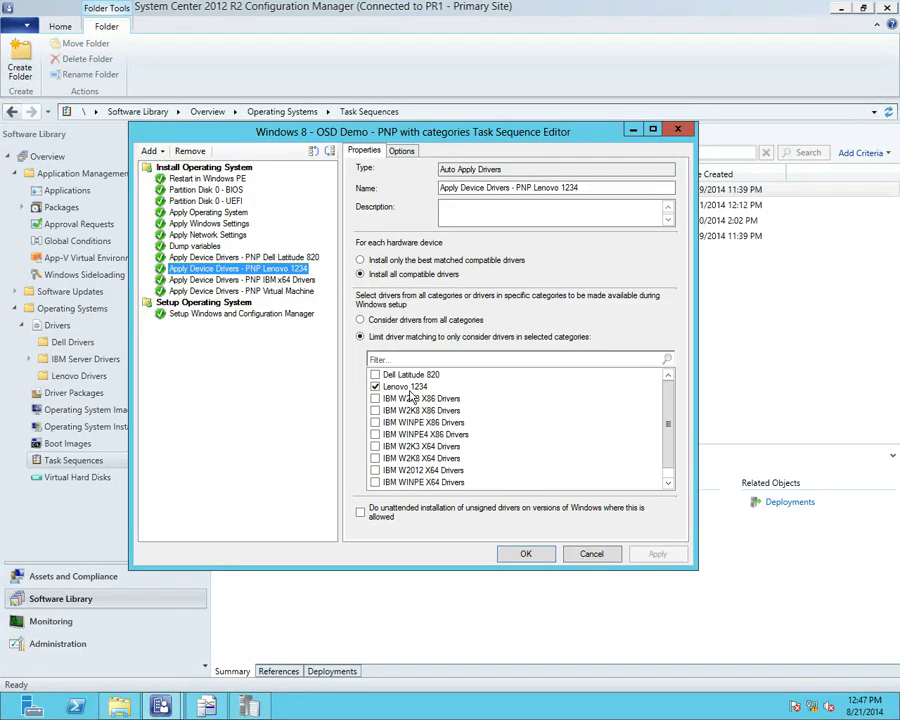
click(400, 151)
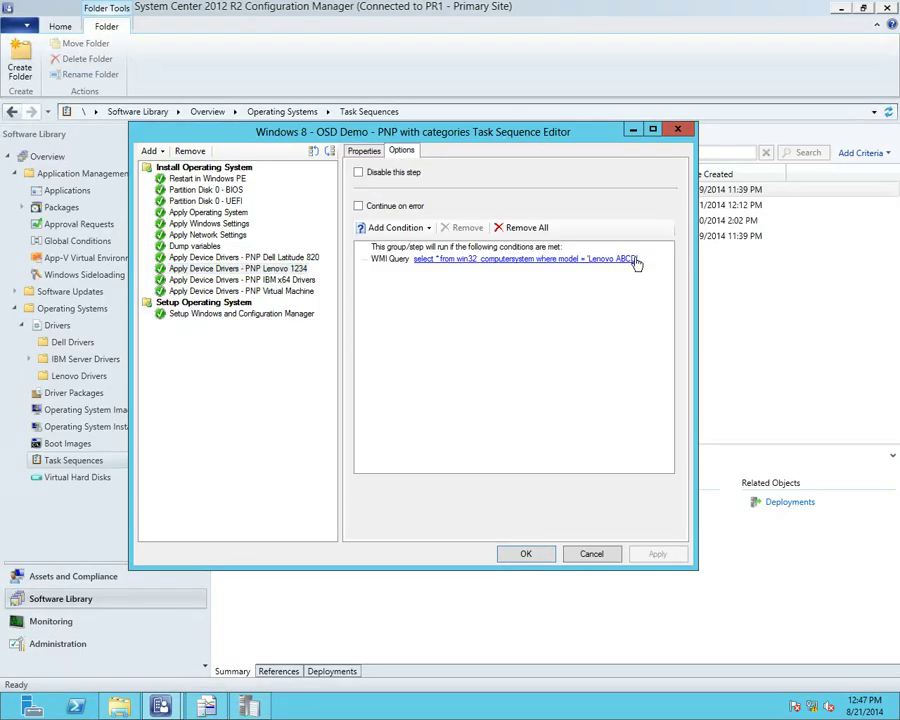
click(362, 151)
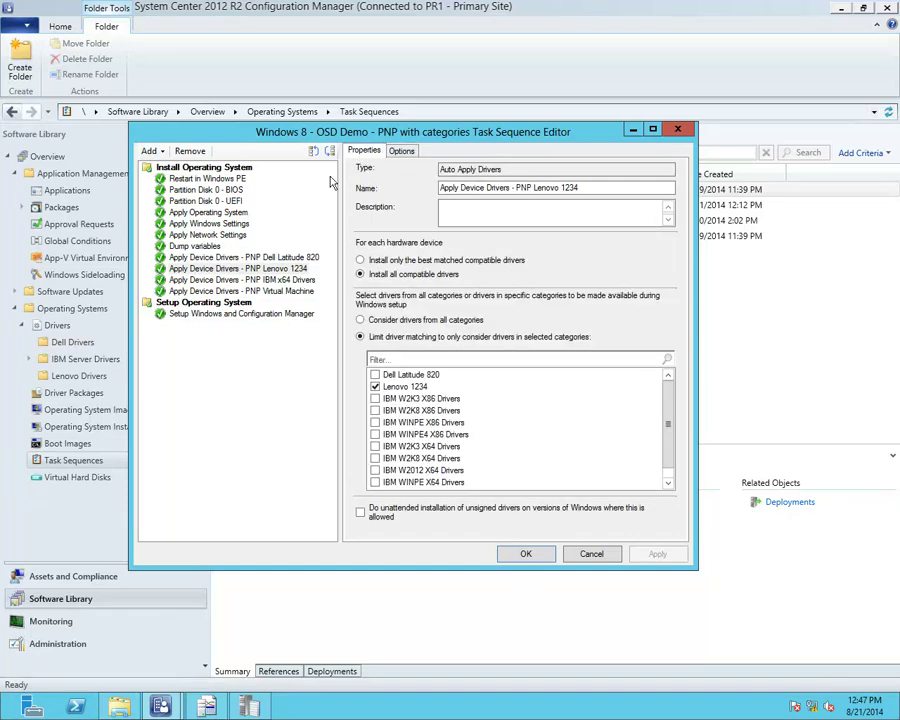
Review the categories and WMI conditions of the IBM x64 and Virtual Machine driver steps, and close the editor without saving
click(300, 280)
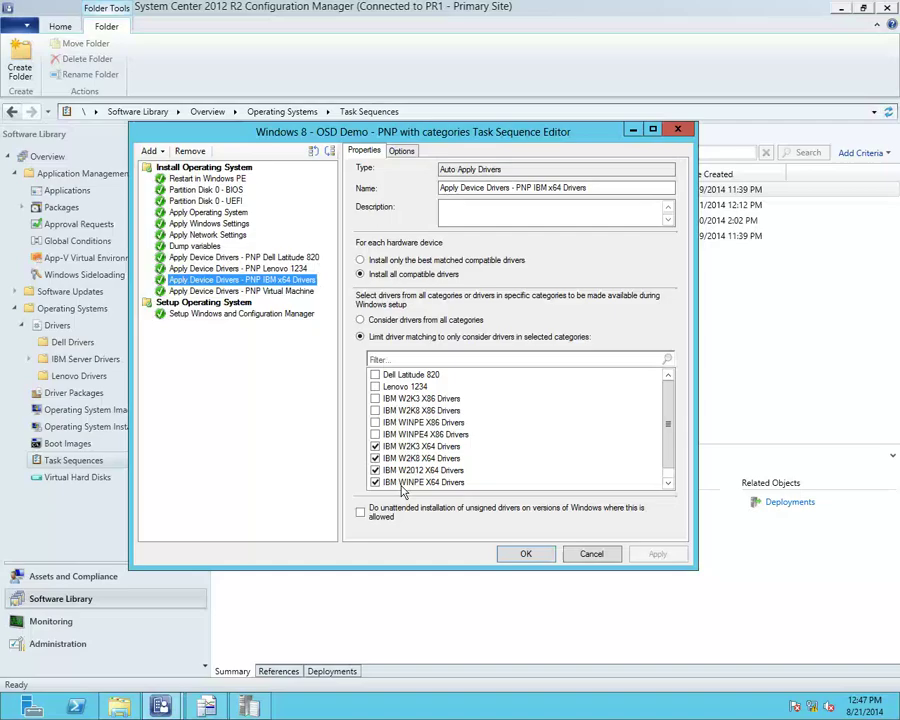
click(401, 150)
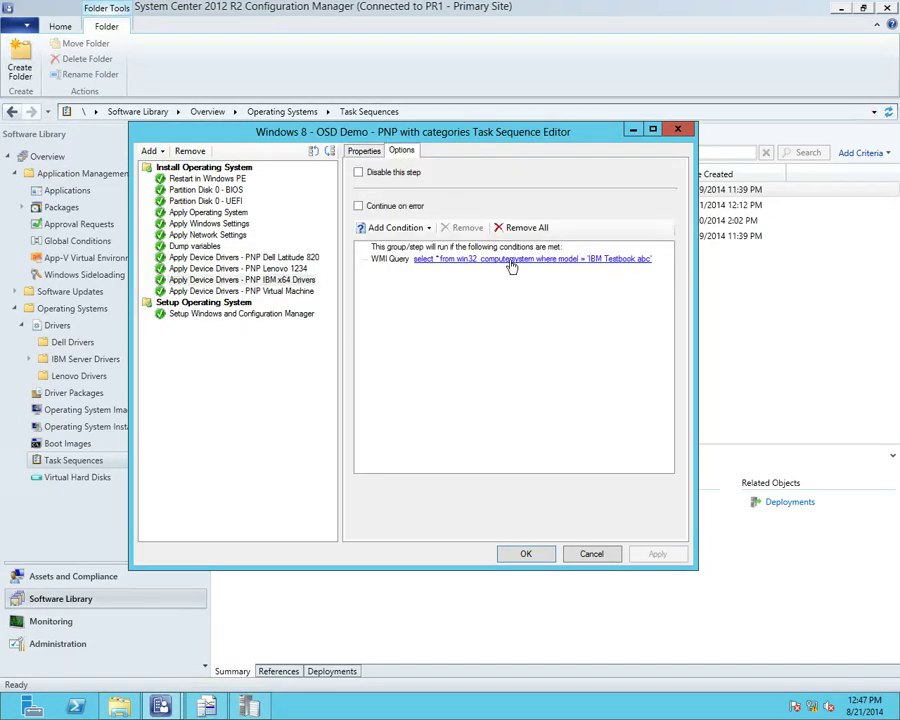
click(364, 152)
click(230, 291)
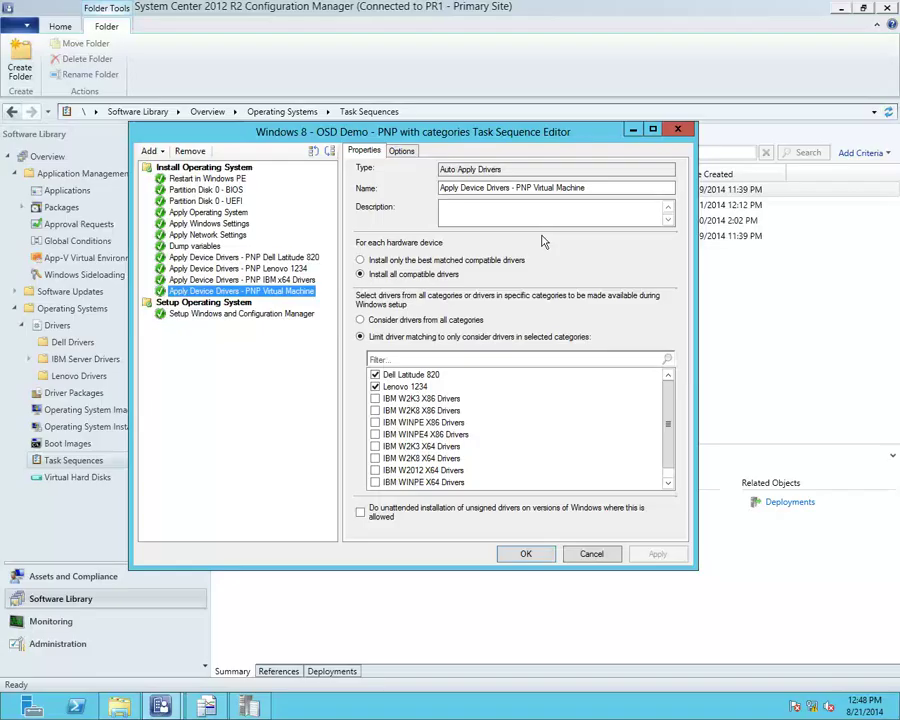
click(402, 152)
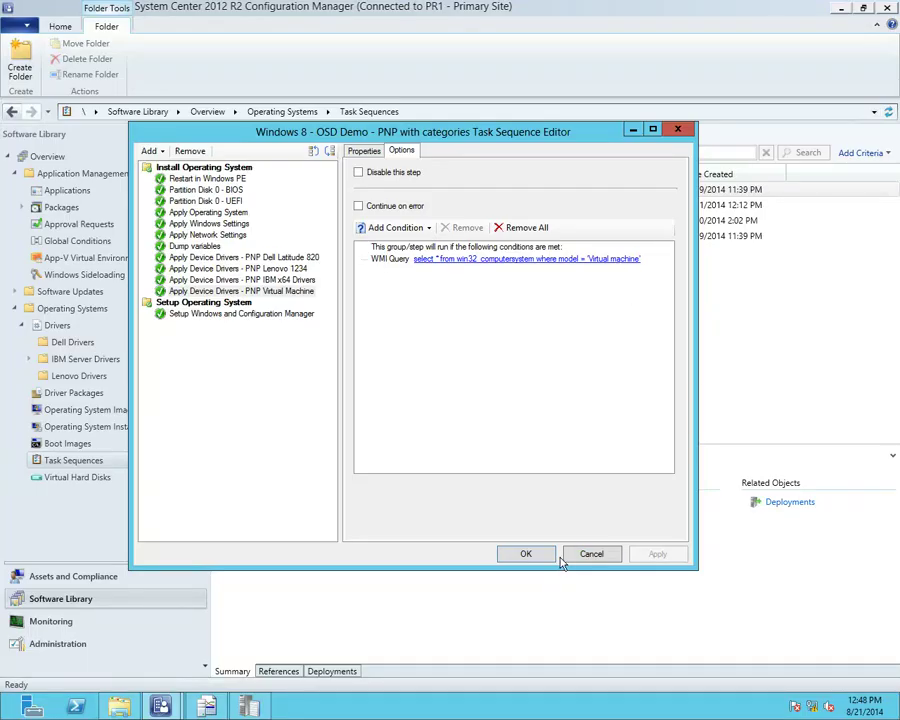
click(587, 553)
Switch to SQL Server Profiler, start the trace, and minimize the remote session
mouse_move(343, 7)
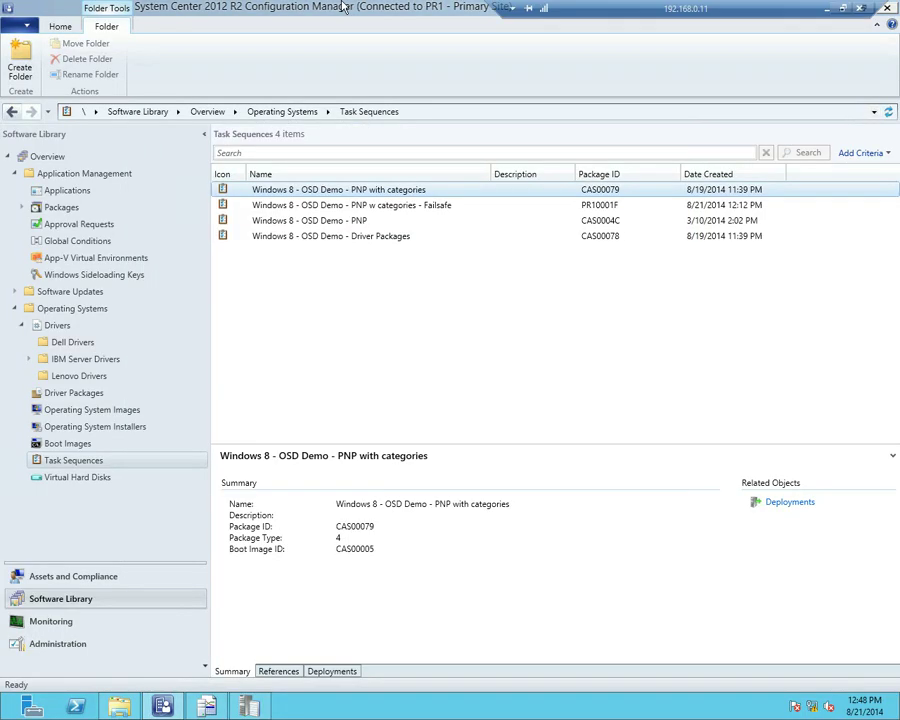
click(190, 712)
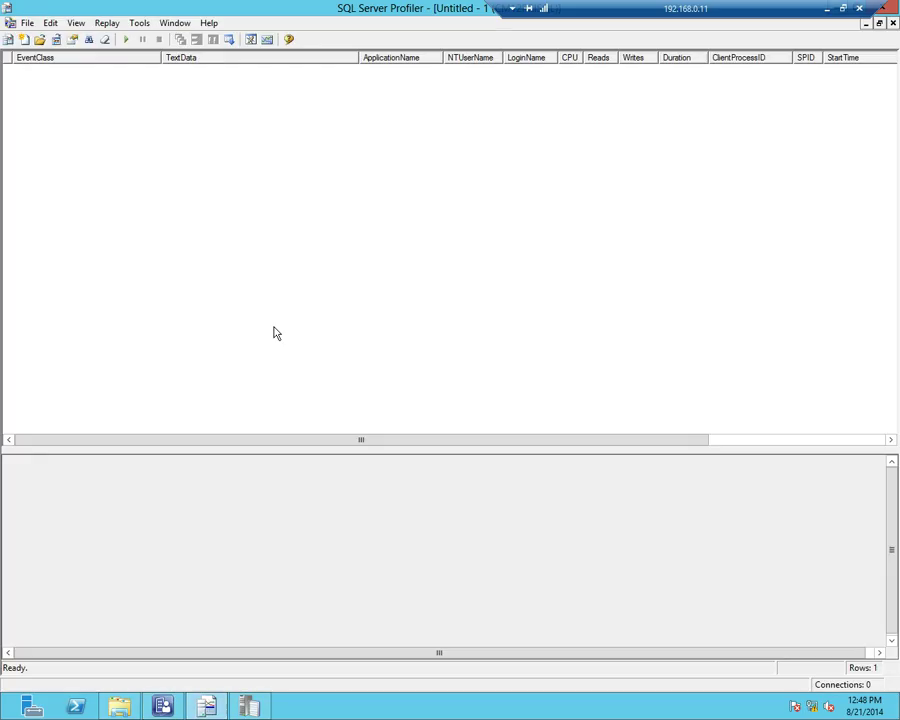
click(125, 39)
mouse_move(480, 8)
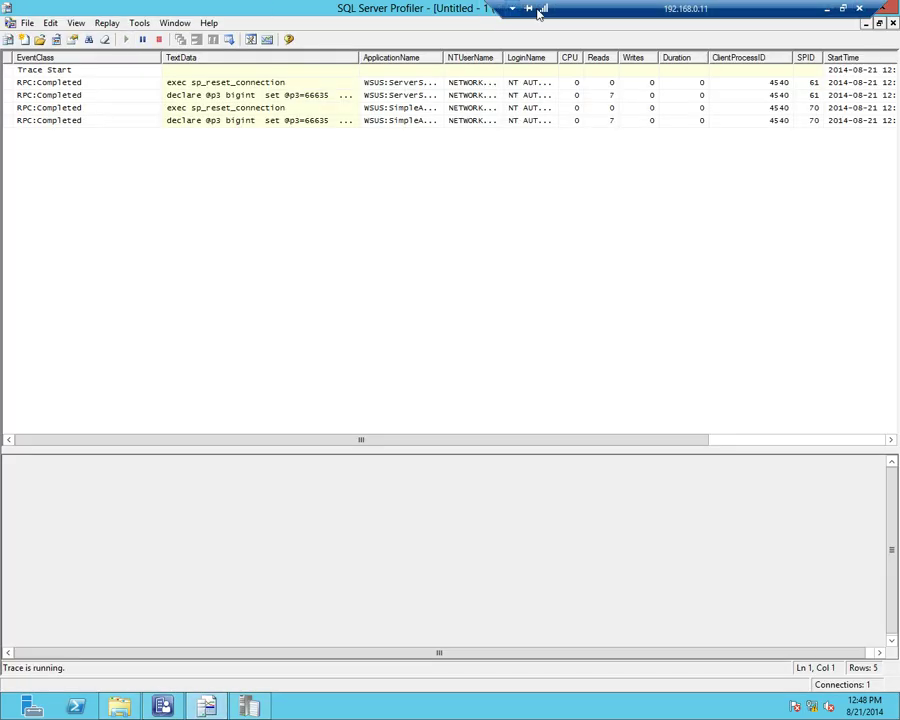
click(826, 8)
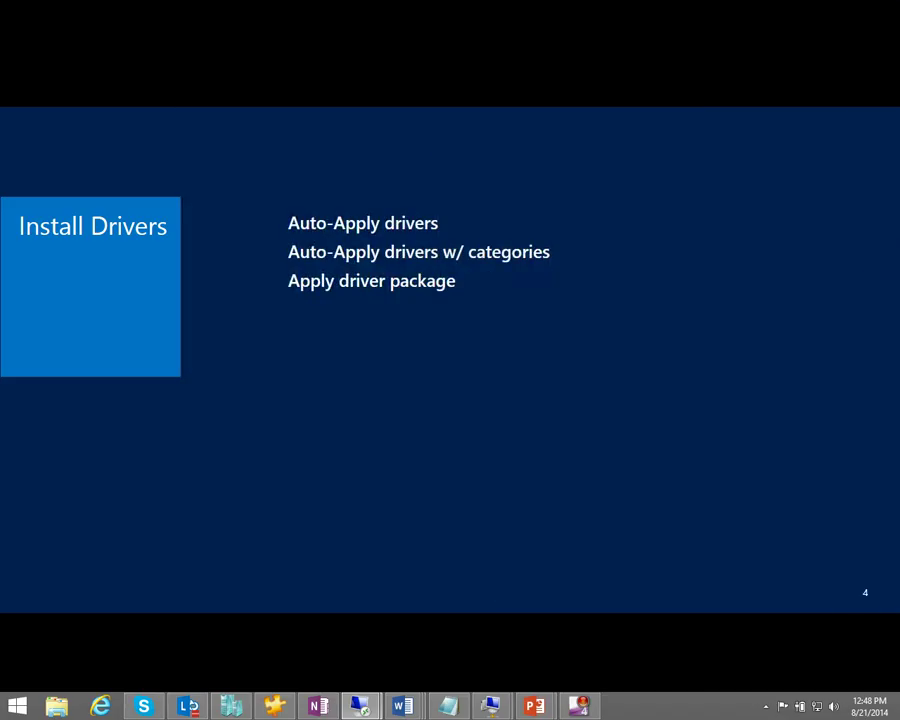
Resume the paused Bare Metal 2 virtual machine and open a command prompt in it, with the installation progress window moved aside
mouse_move(505, 707)
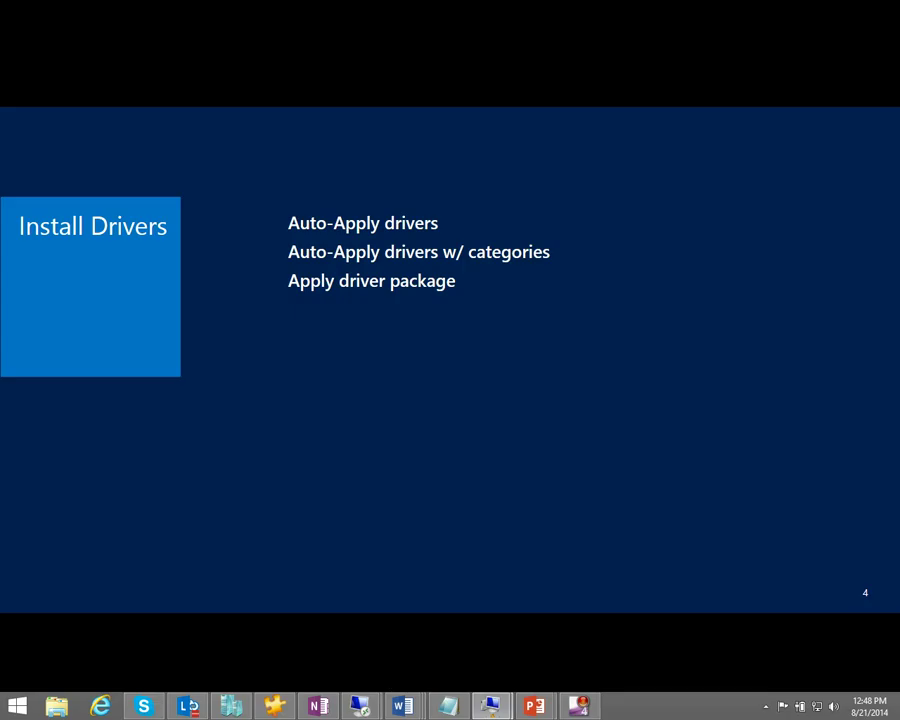
drag(0, 115, 505, 60)
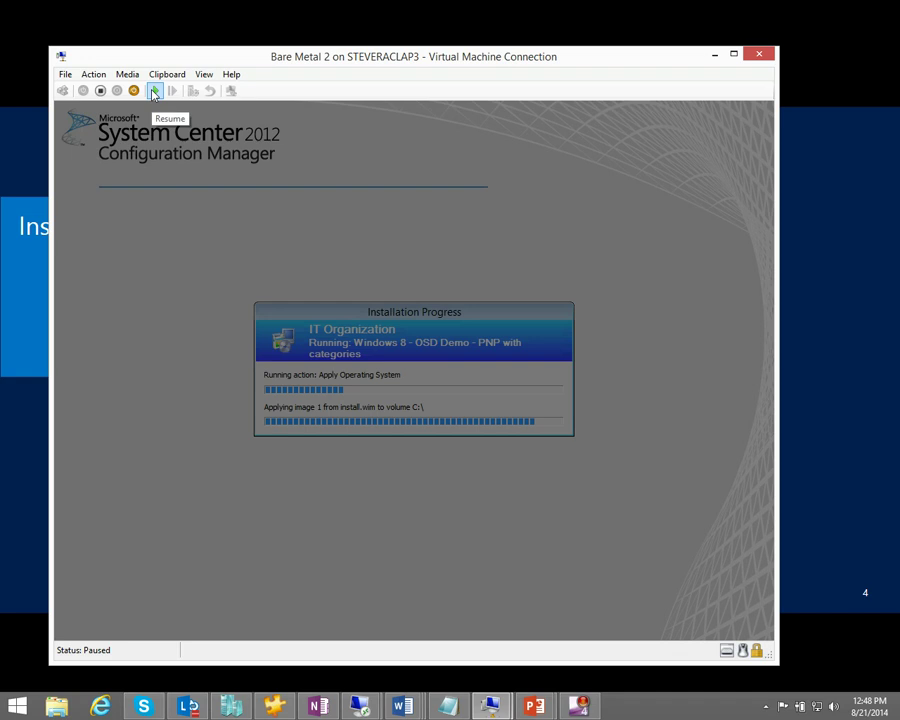
click(154, 91)
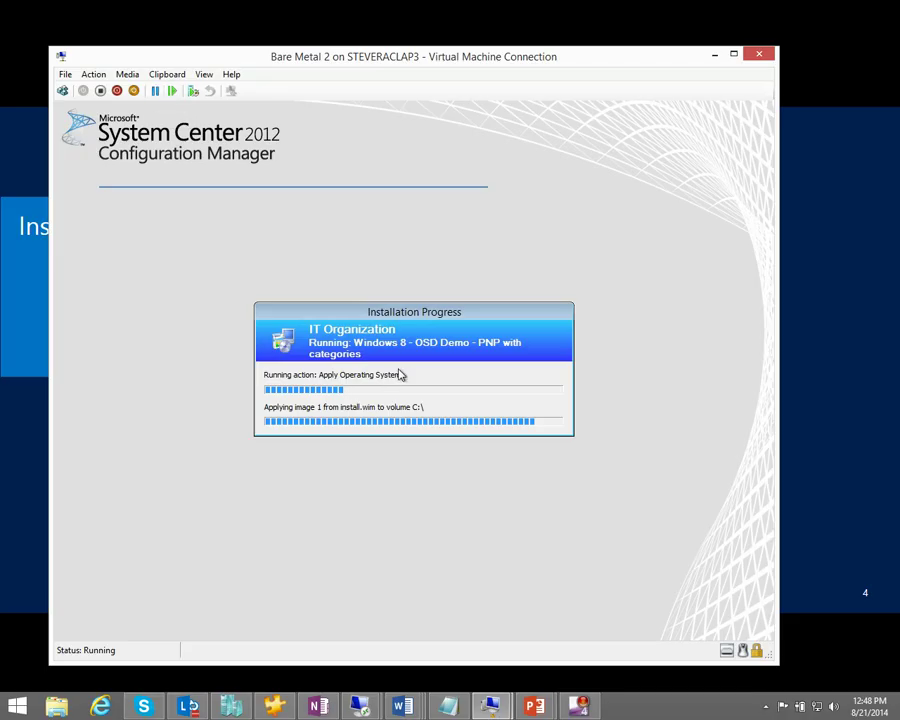
key(F8)
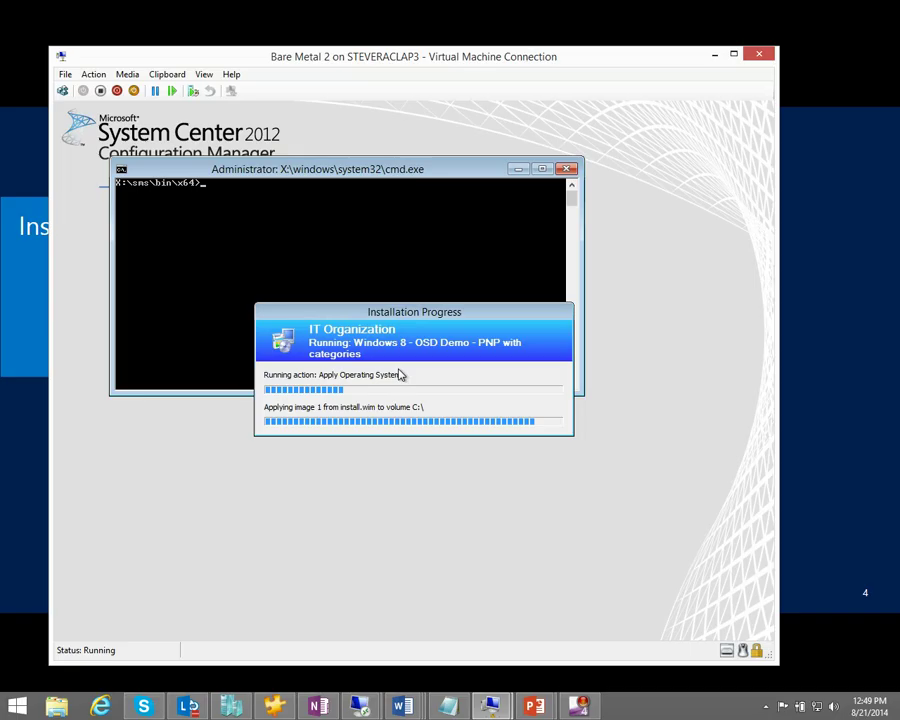
drag(429, 317, 476, 319)
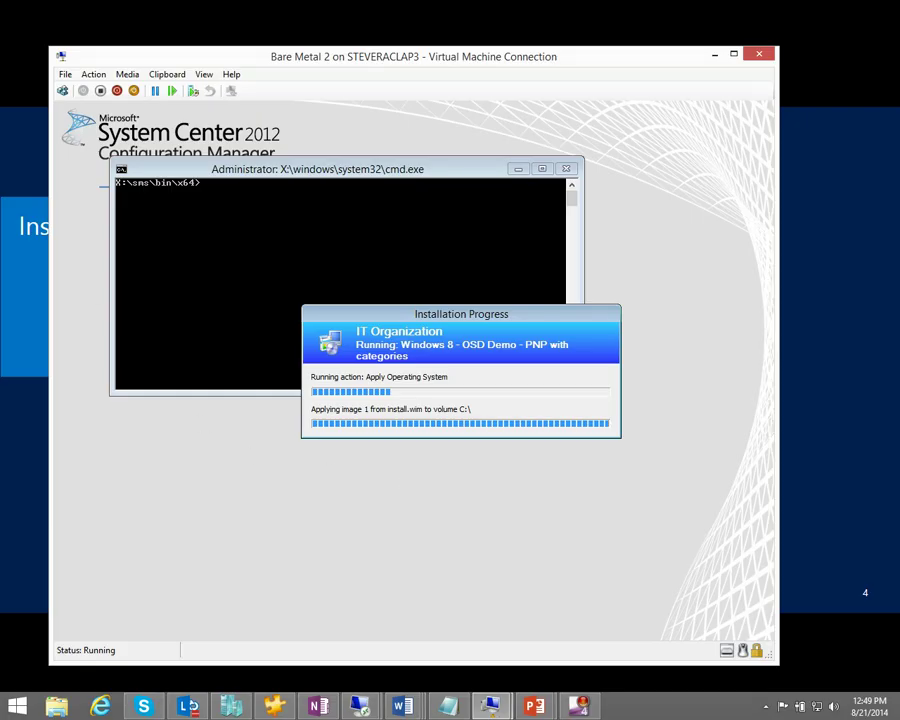
Stop the running SQL Server Profiler trace in the remote session and return to the Bare Metal 2 virtual machine
key(F10)
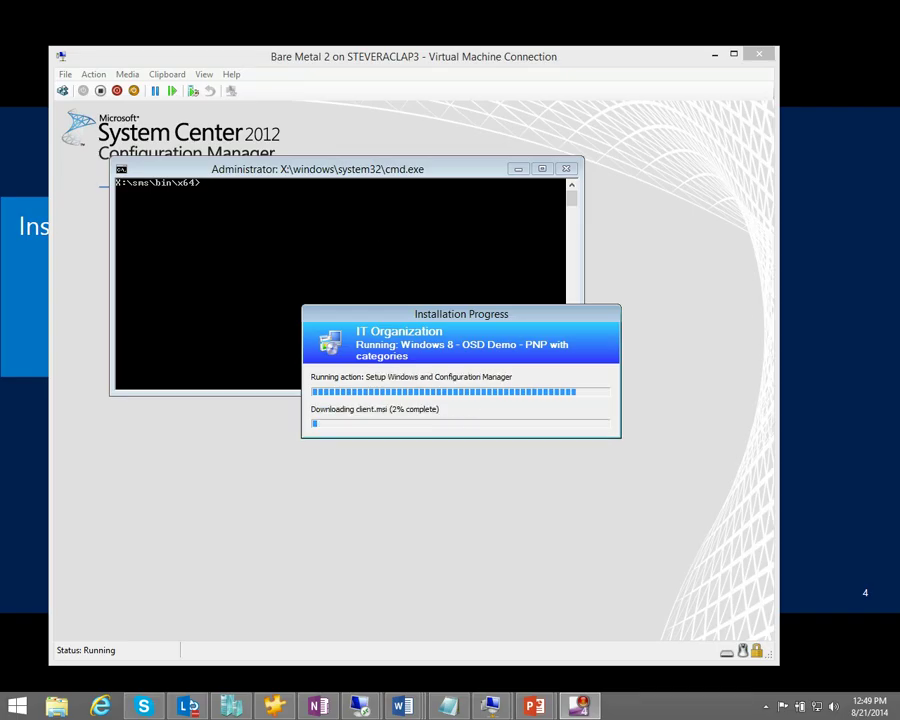
drag(899, 172, 371, 208)
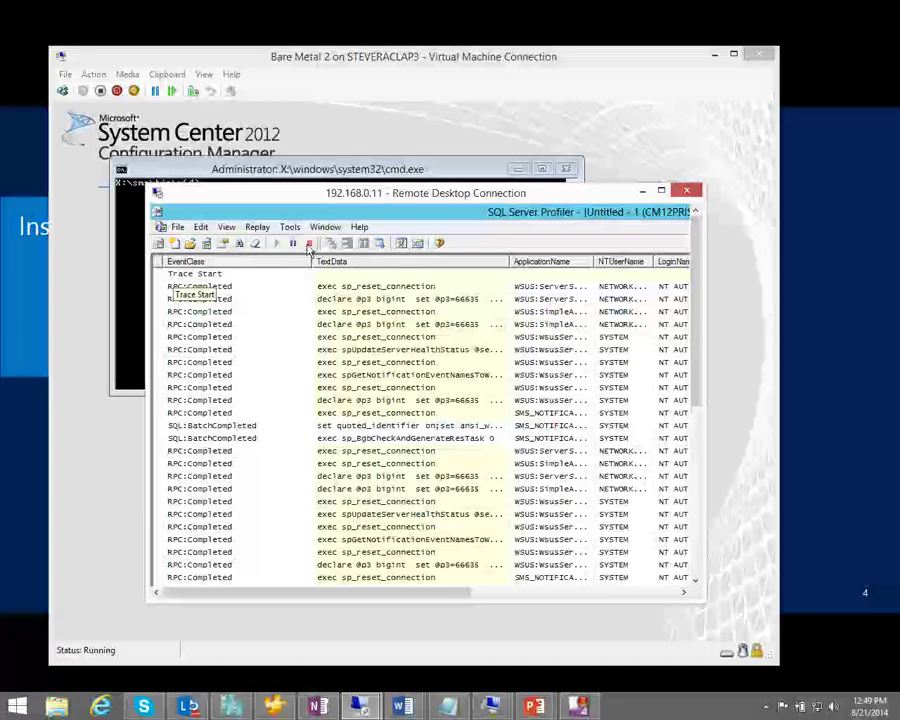
drag(480, 193, 899, 235)
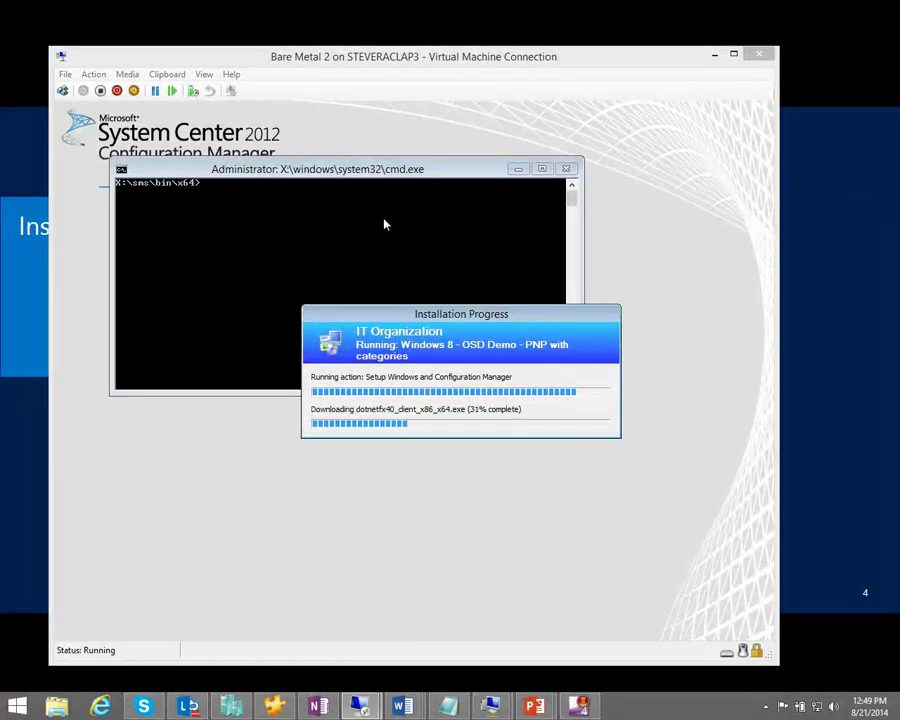
Change the command prompt to X:\windows\temp\SMSTSLog and open the smsts log in Notepad
click(411, 221)
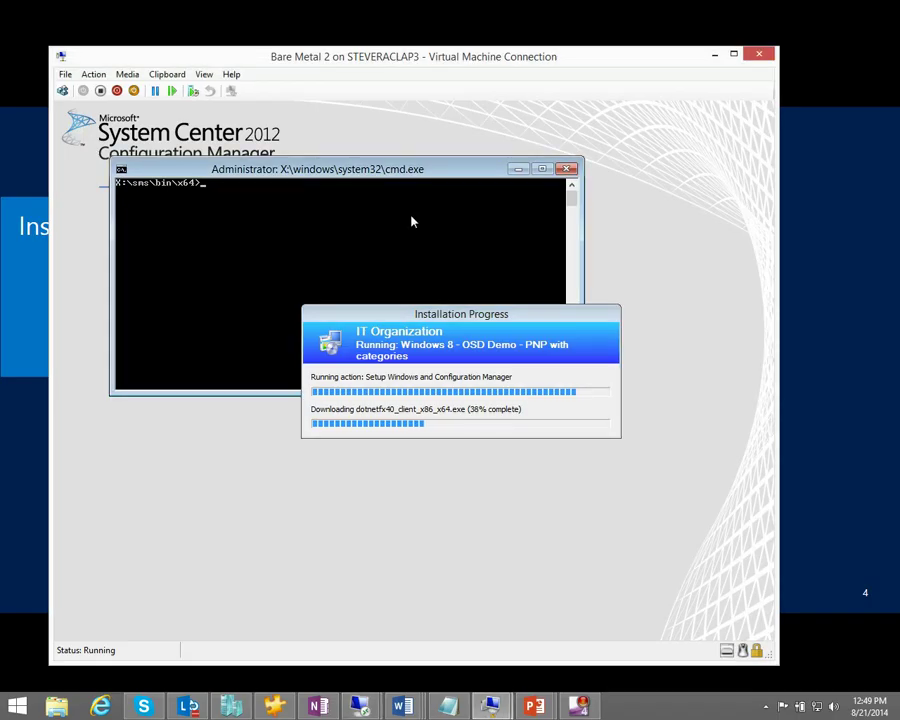
text(cd )
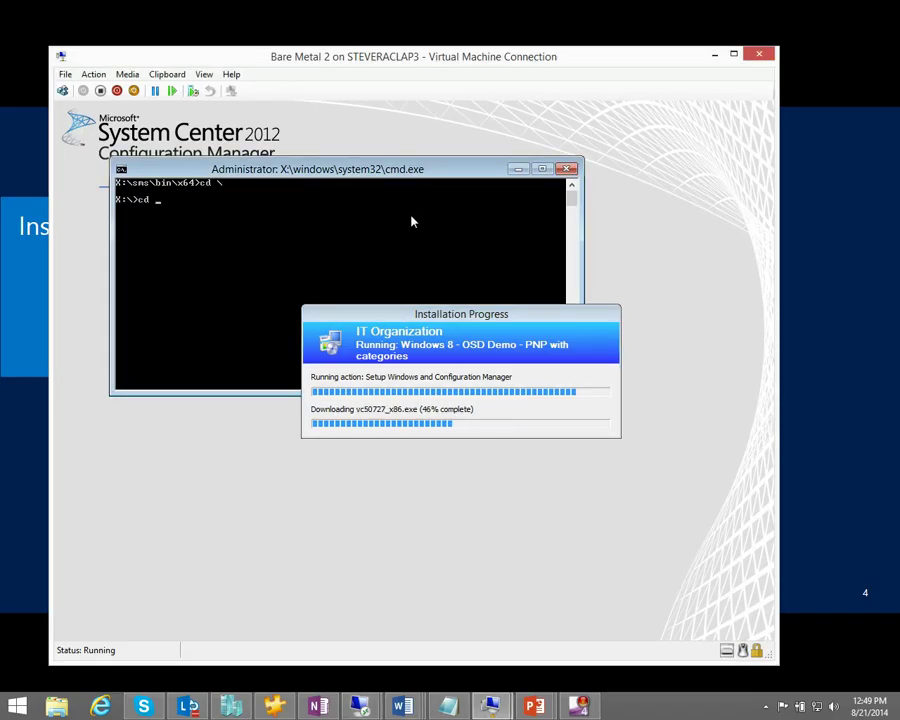
text(\ X:\>cd windows\temp\)
key(Return)
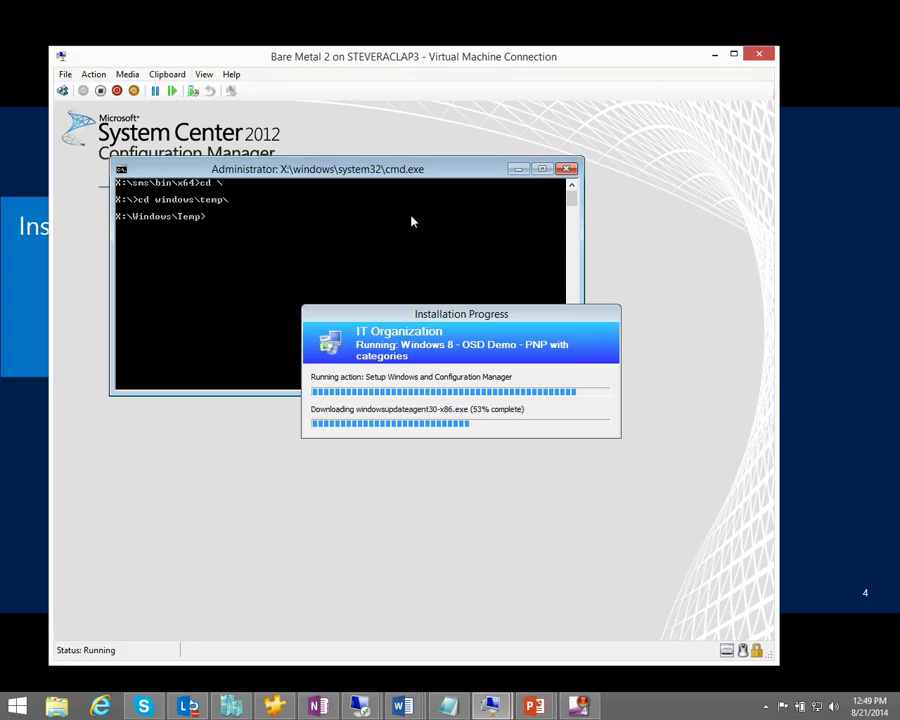
text(cd SMSTSLog)
key(Return)
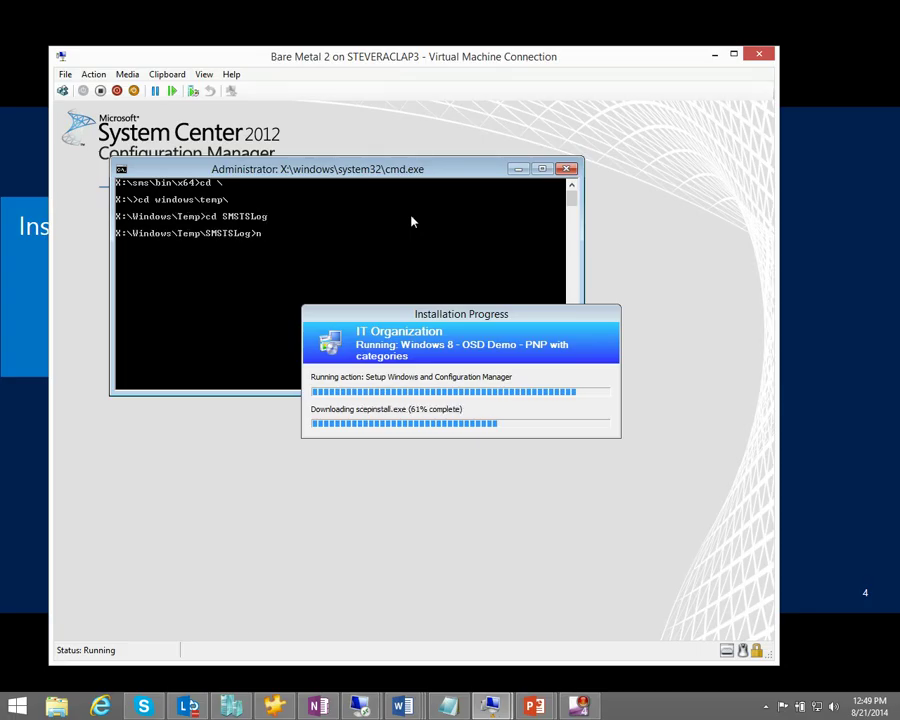
text(notepad)
key(Return)
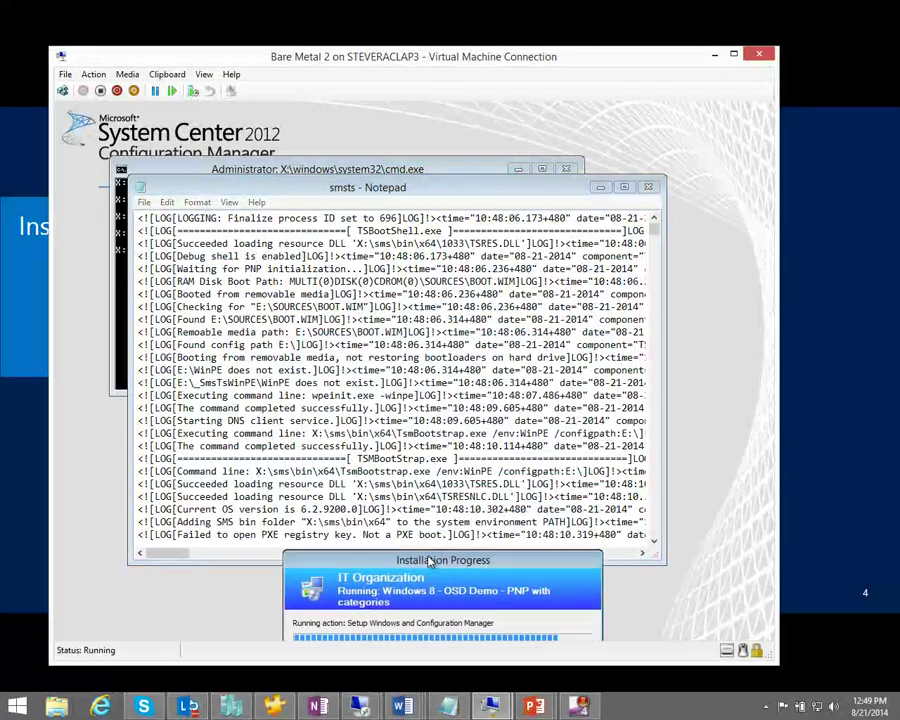
Search the smsts log upward from its end for "apply device", and accept the system restart prompt
drag(654, 228, 656, 563)
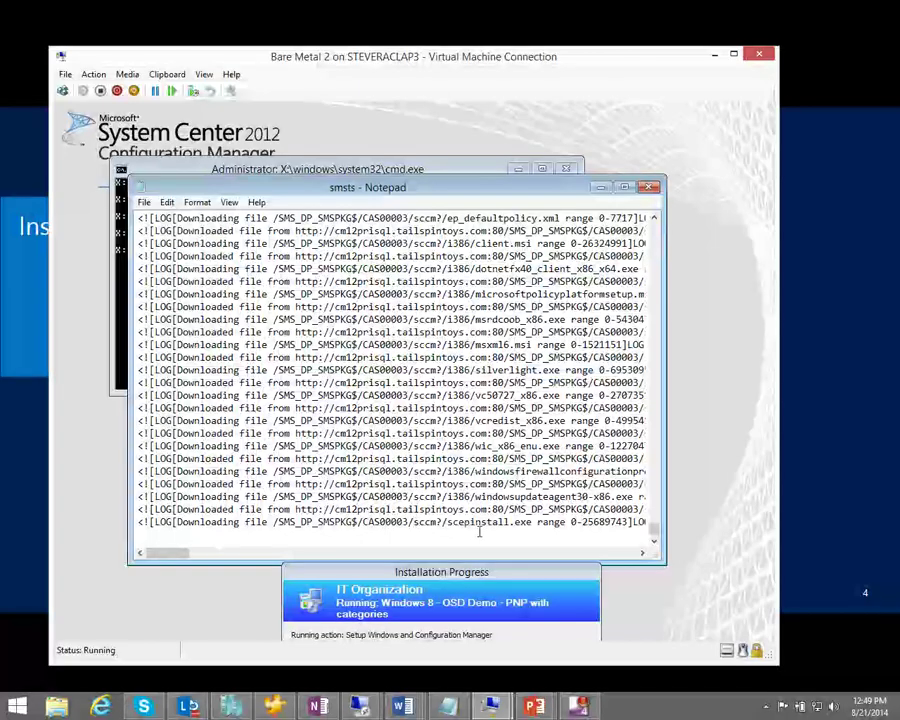
key(ctrl+f)
text(apply device)
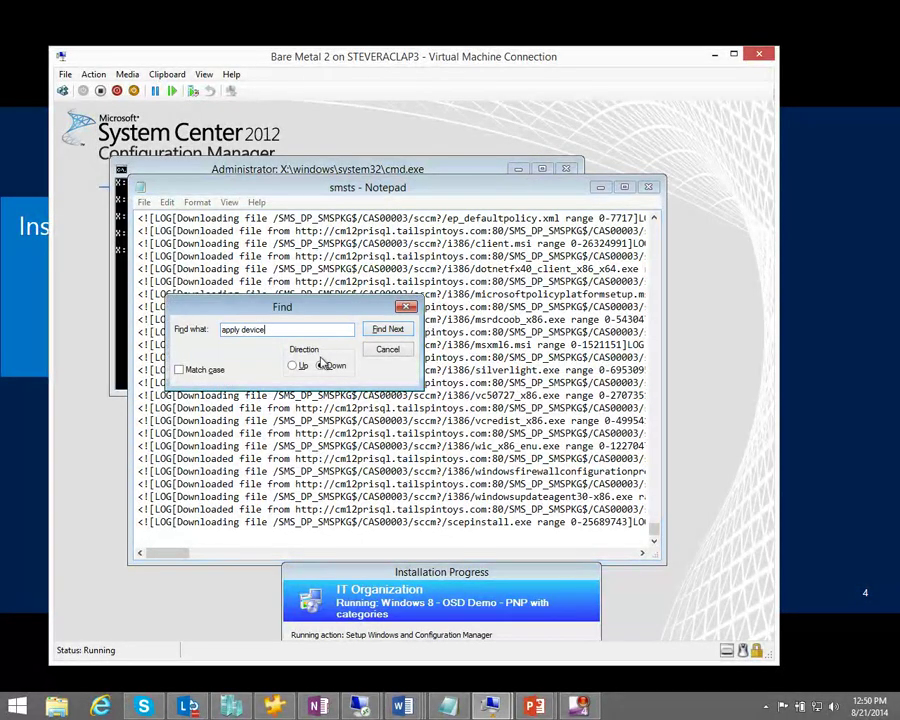
click(294, 366)
click(386, 332)
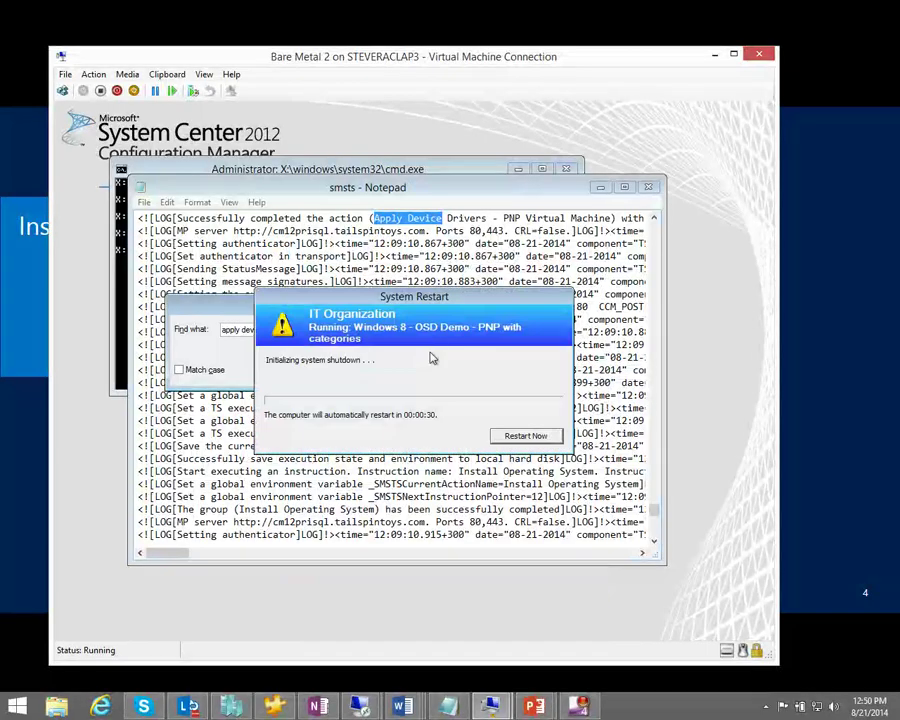
click(522, 437)
click(390, 331)
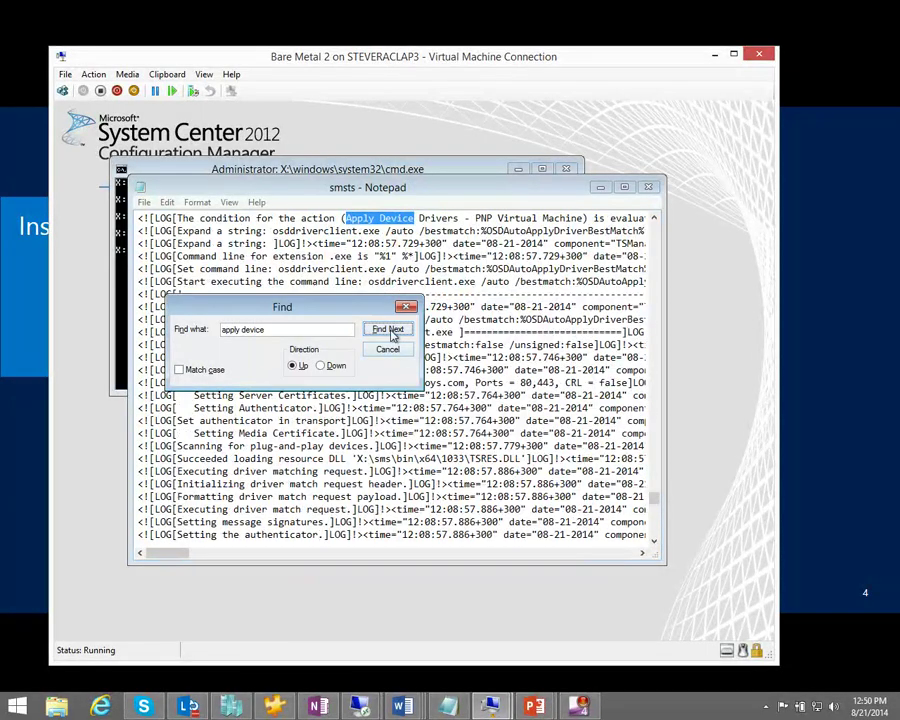
click(390, 331)
click(390, 331)
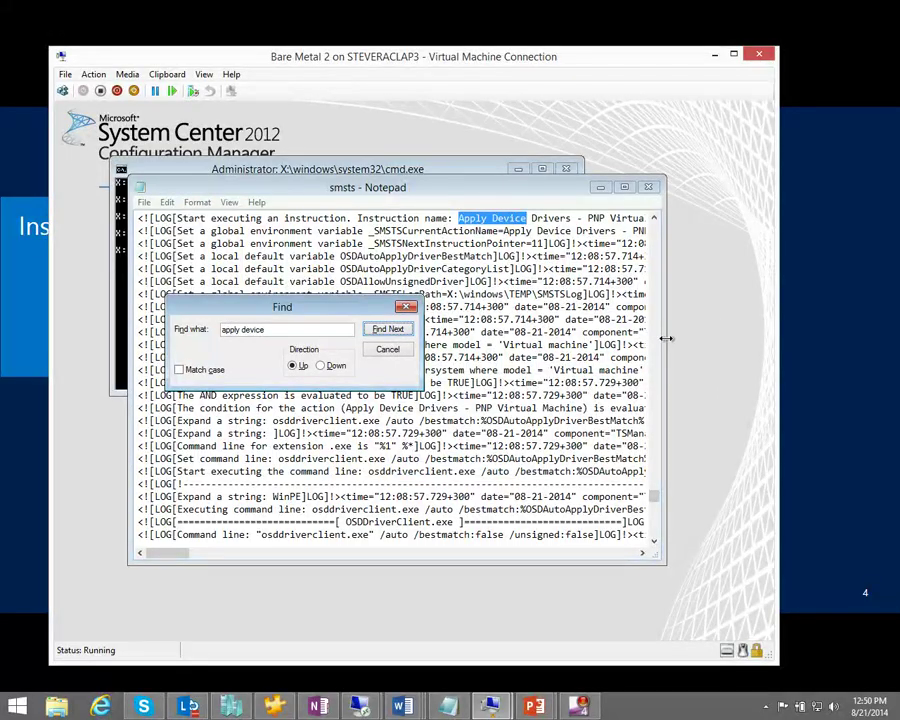
Widen the log window, continue the upward search to the skipped PNP IBM x64 Drivers action, and close the search
drag(665, 340, 745, 338)
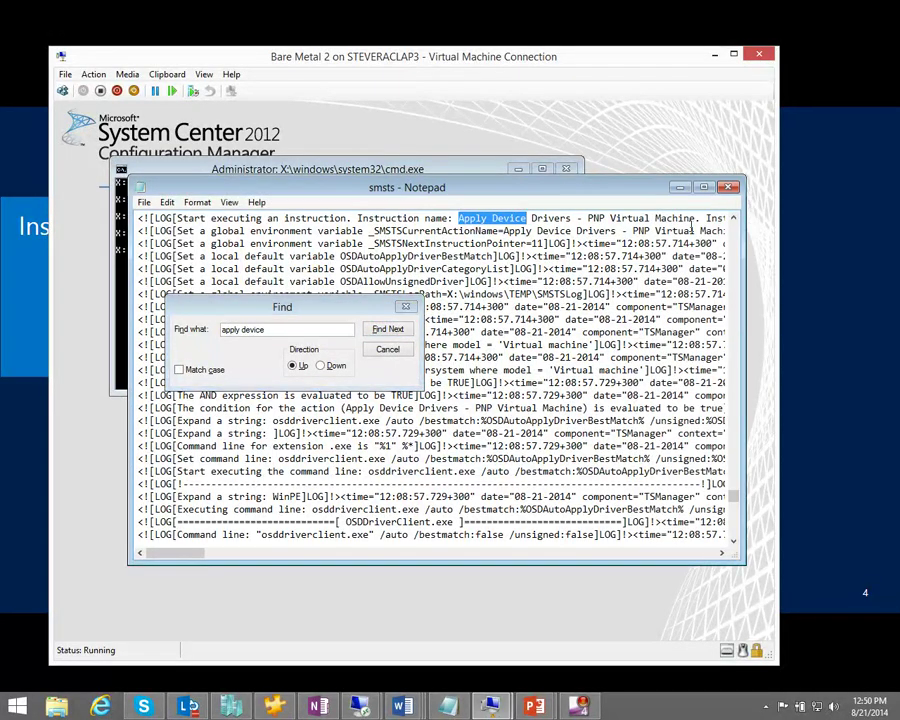
click(392, 330)
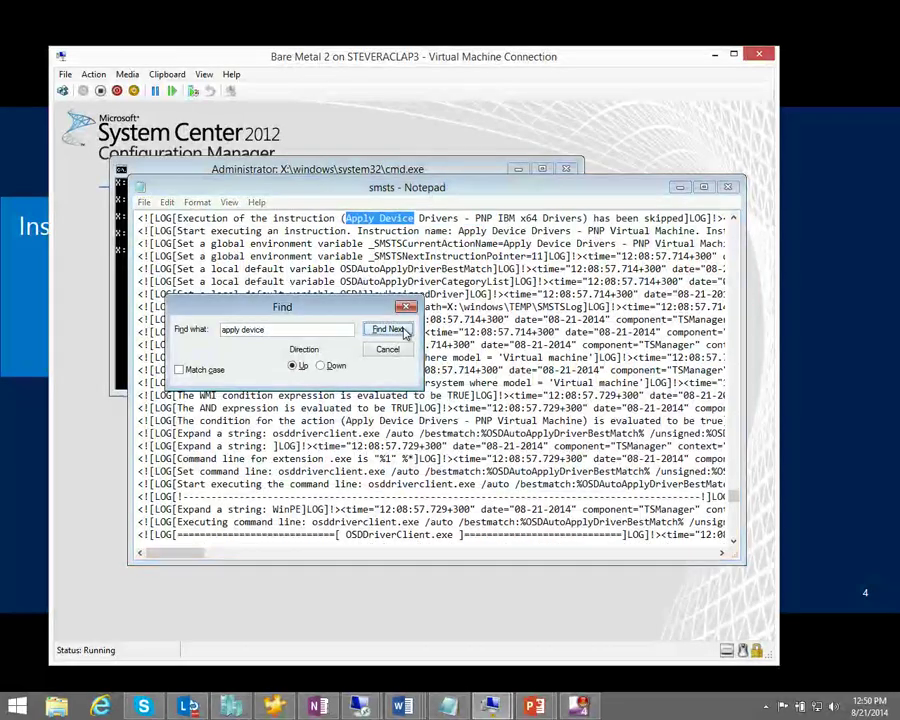
click(390, 330)
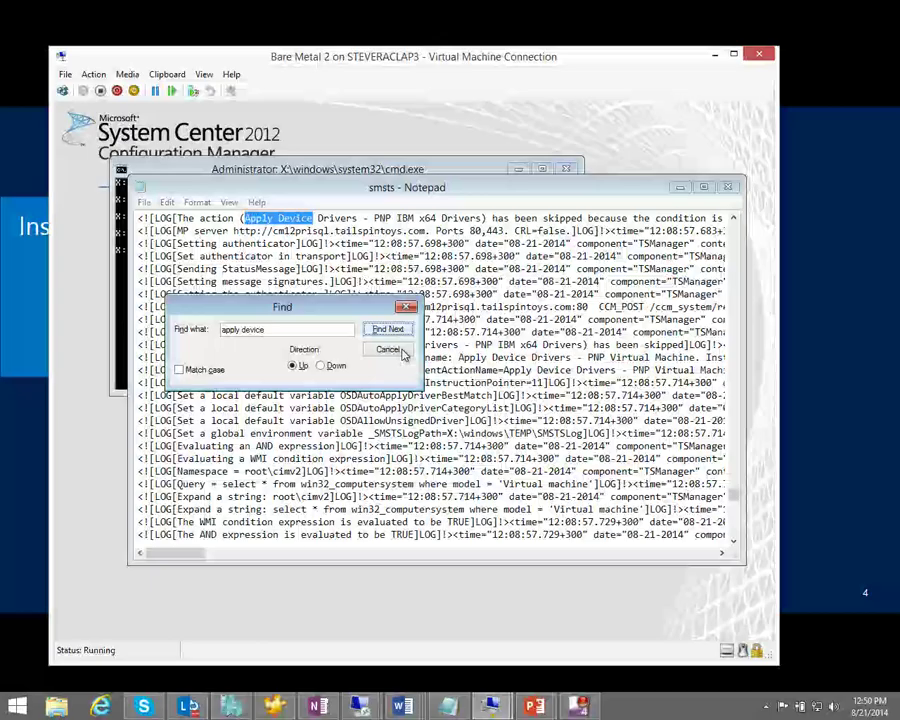
click(402, 350)
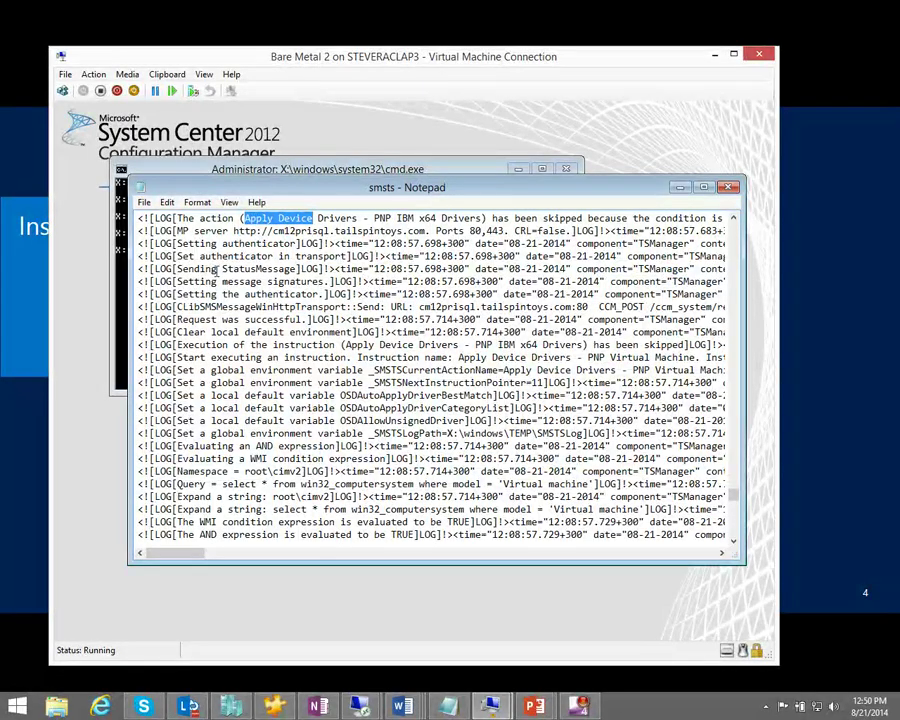
Examine the 'Virtual machine' WMI query entry and the preceding log entries back to the PNP Lenovo 1234 action
drag(184, 484, 598, 484)
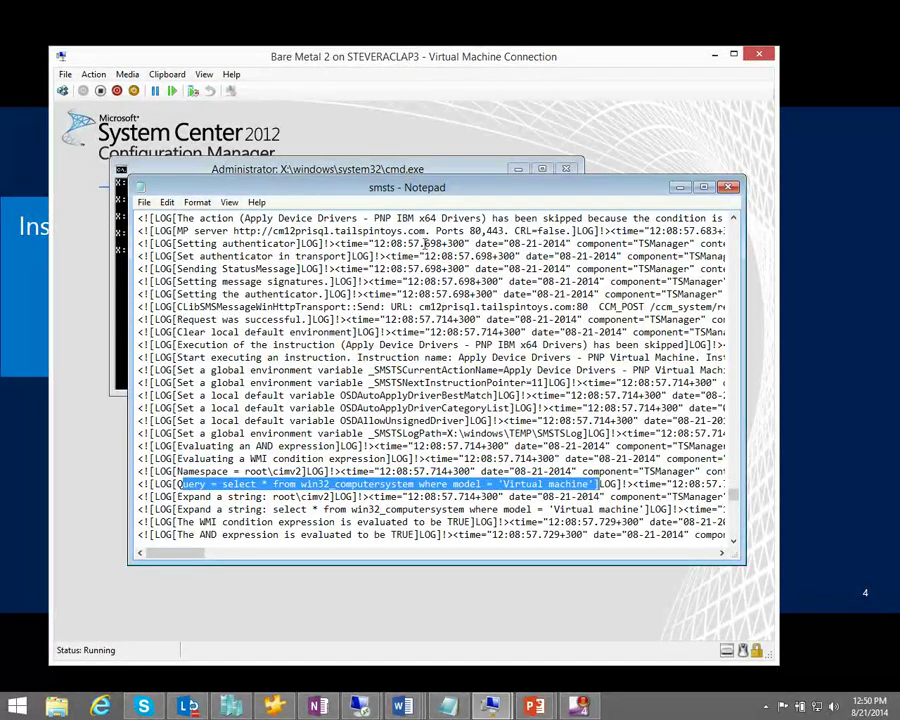
scroll(425, 244, up, 7)
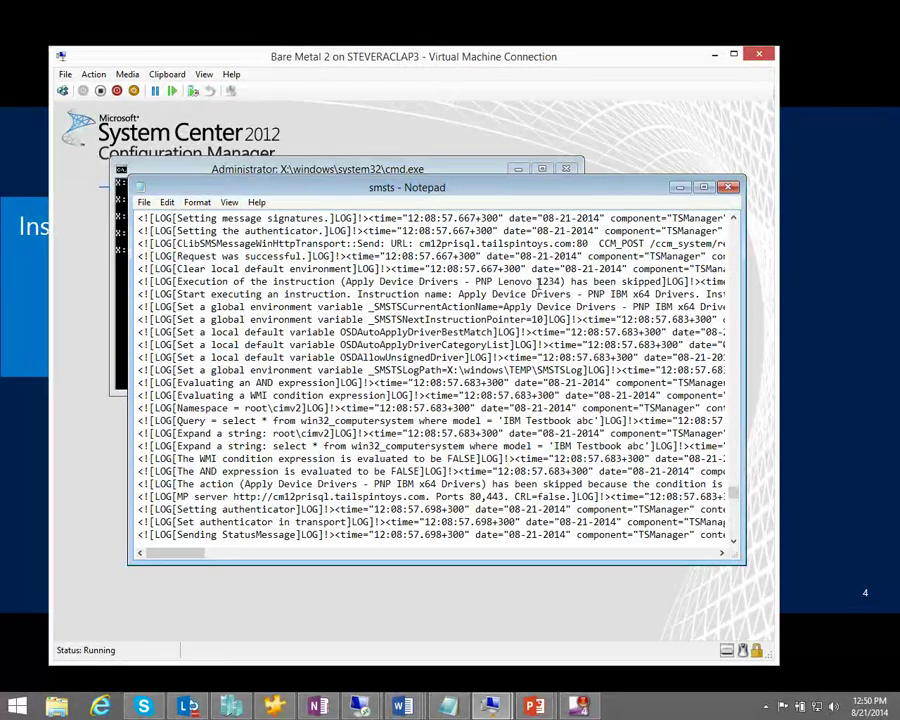
scroll(392, 293, up, 2)
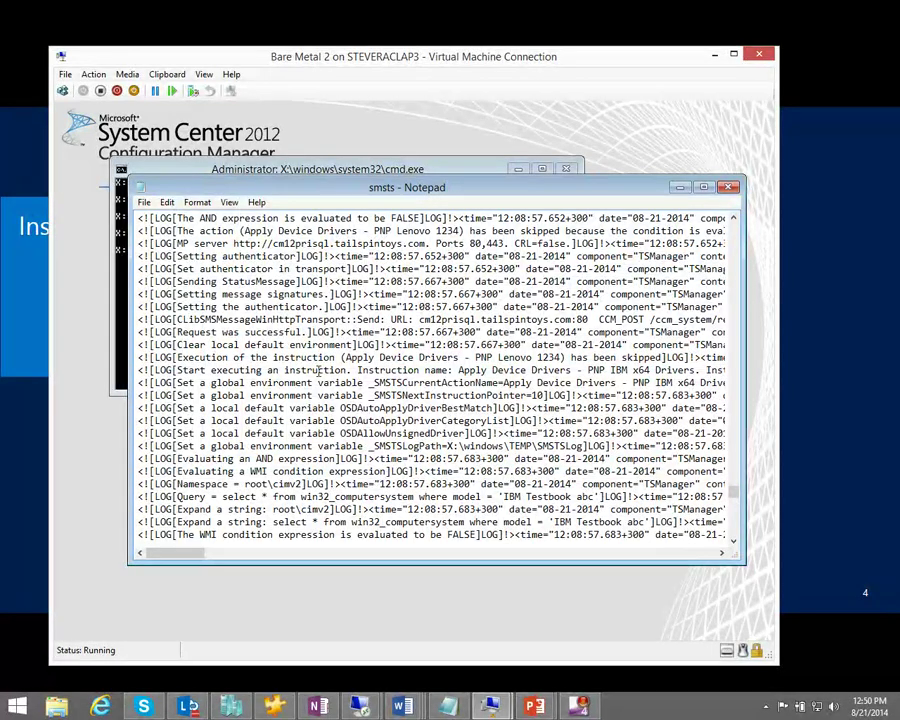
Examine the PNP IBM x64 Drivers log entries, from the instruction start through the WMI condition evaluation to the skip reason
drag(178, 371, 690, 372)
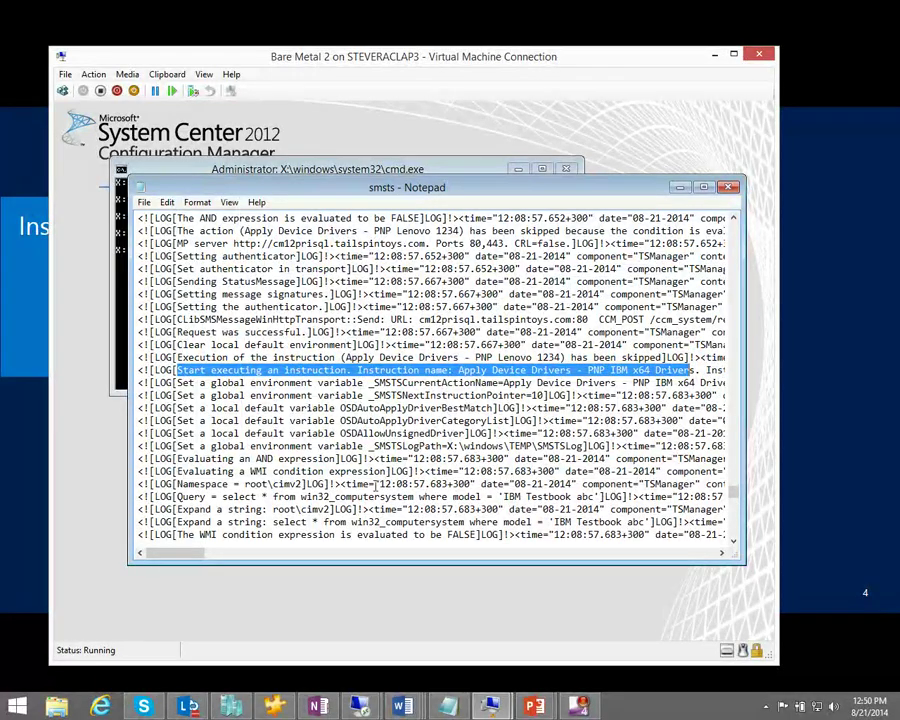
click(254, 535)
drag(276, 535, 487, 535)
scroll(397, 281, down, 1)
scroll(395, 281, down, 1)
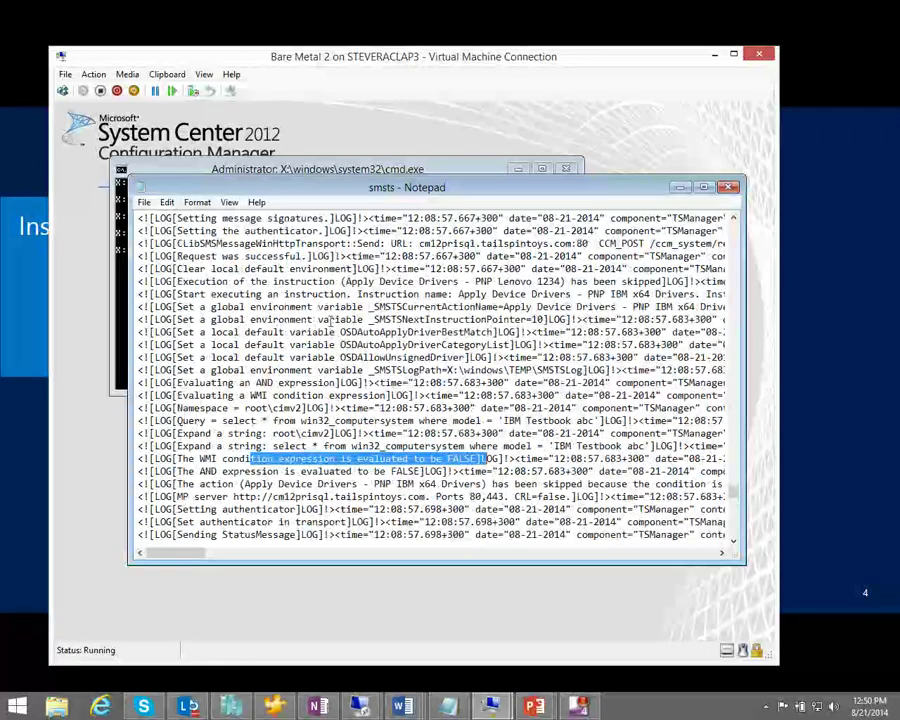
mouse_move(514, 484)
mouse_down()
mouse_move(591, 484)
mouse_move(528, 484)
mouse_up()
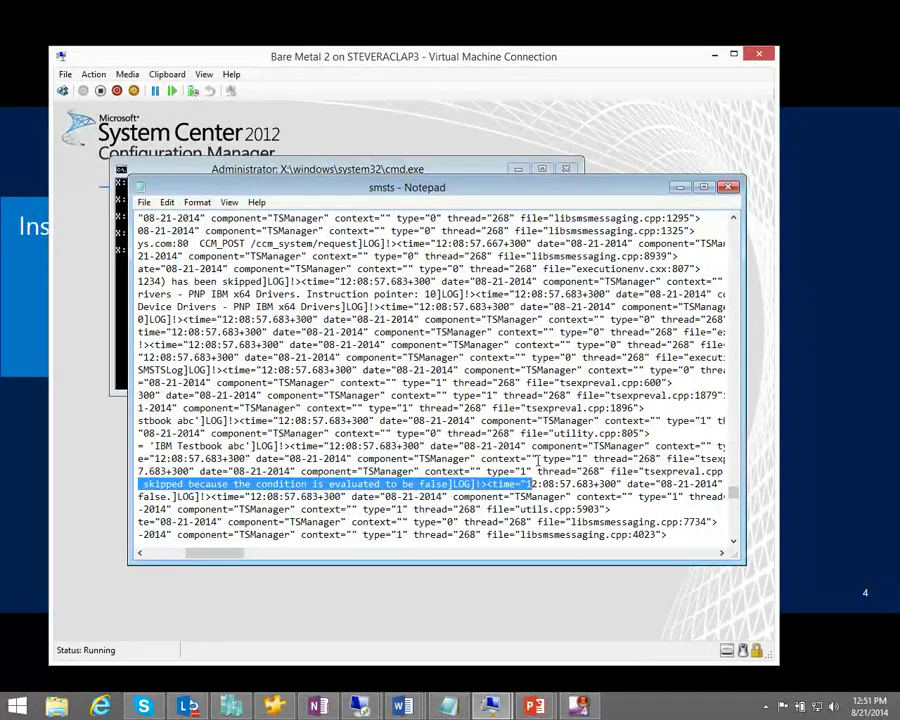
key(Home)
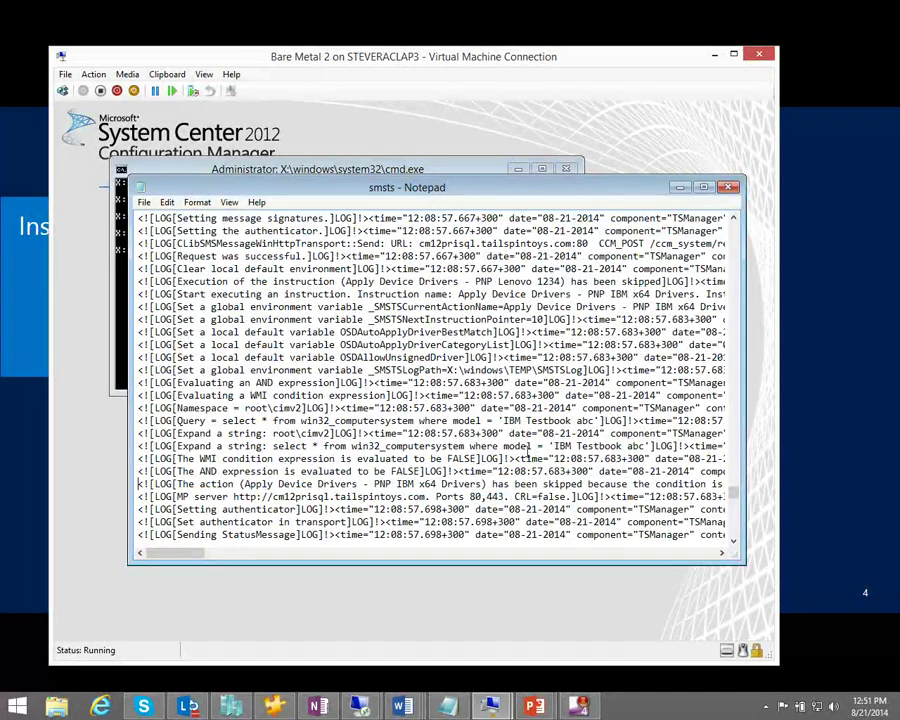
scroll(289, 456, down, 1)
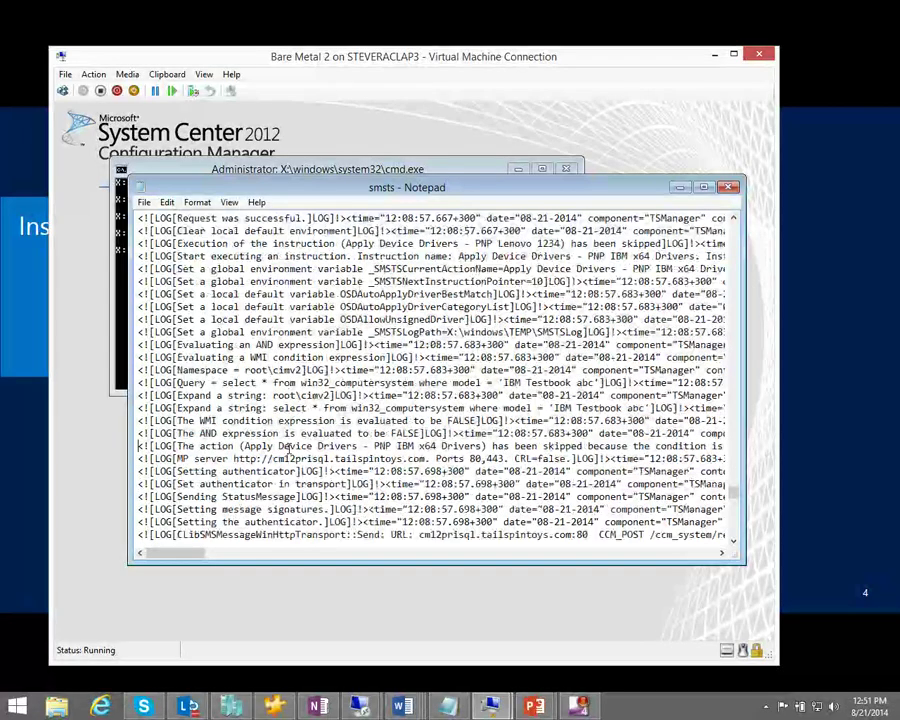
scroll(289, 456, down, 1)
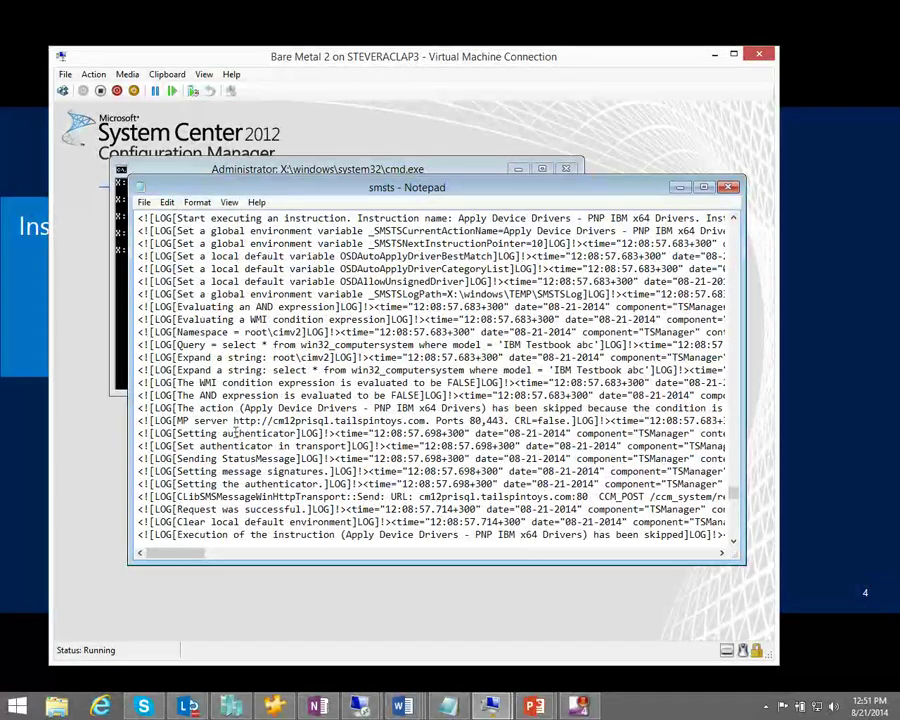
Examine the PNP Virtual Machine log entries, from the instruction start through the WMI condition to the osddriverclient.exe command line and its /bestmatch and /unsigned options
scroll(242, 480, down, 1)
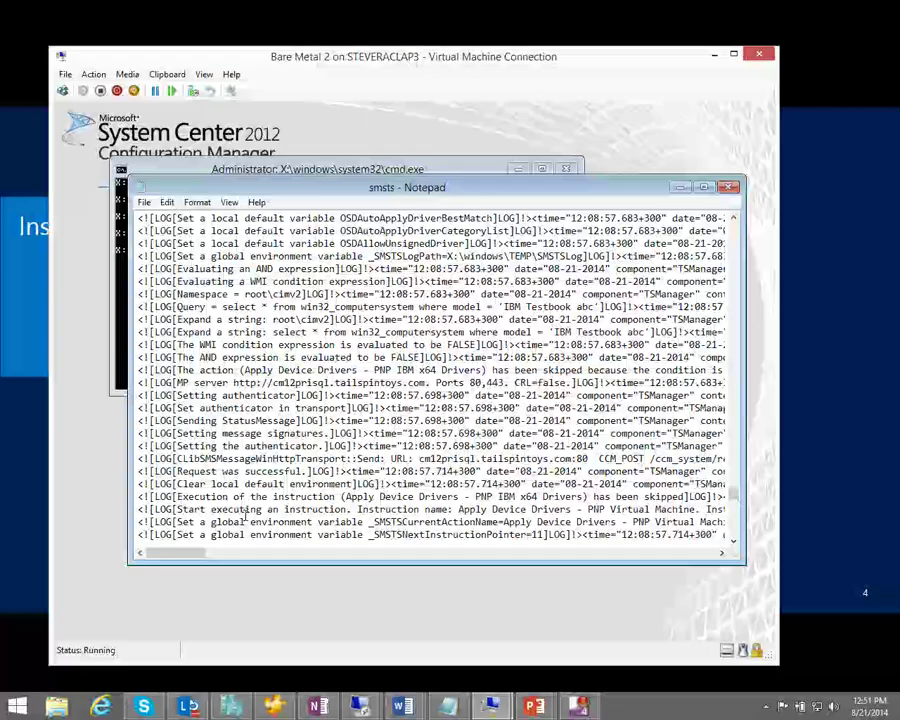
scroll(251, 495, down, 1)
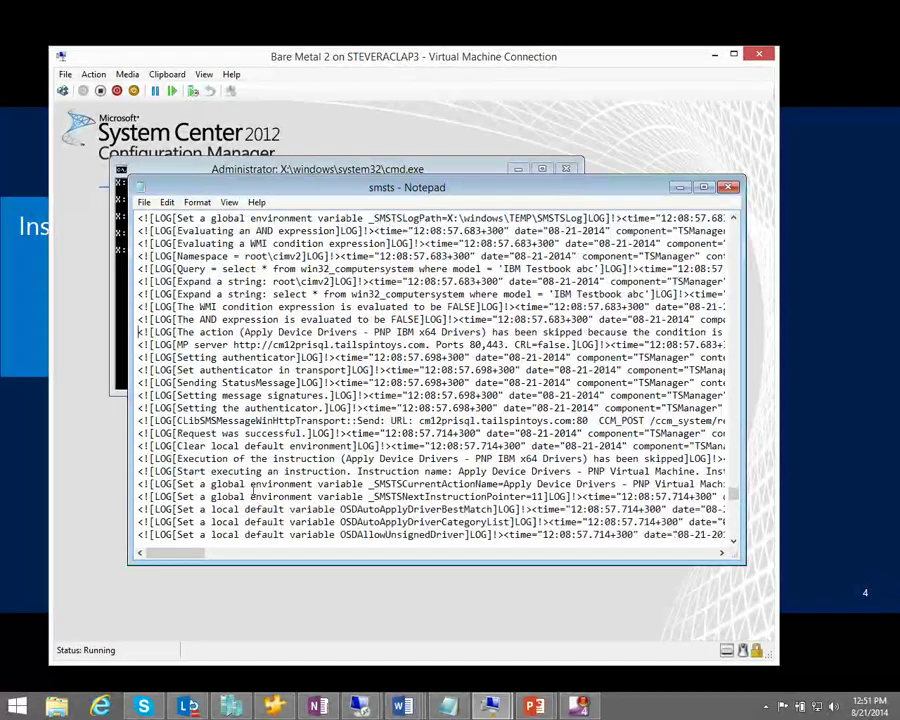
scroll(253, 491, down, 1)
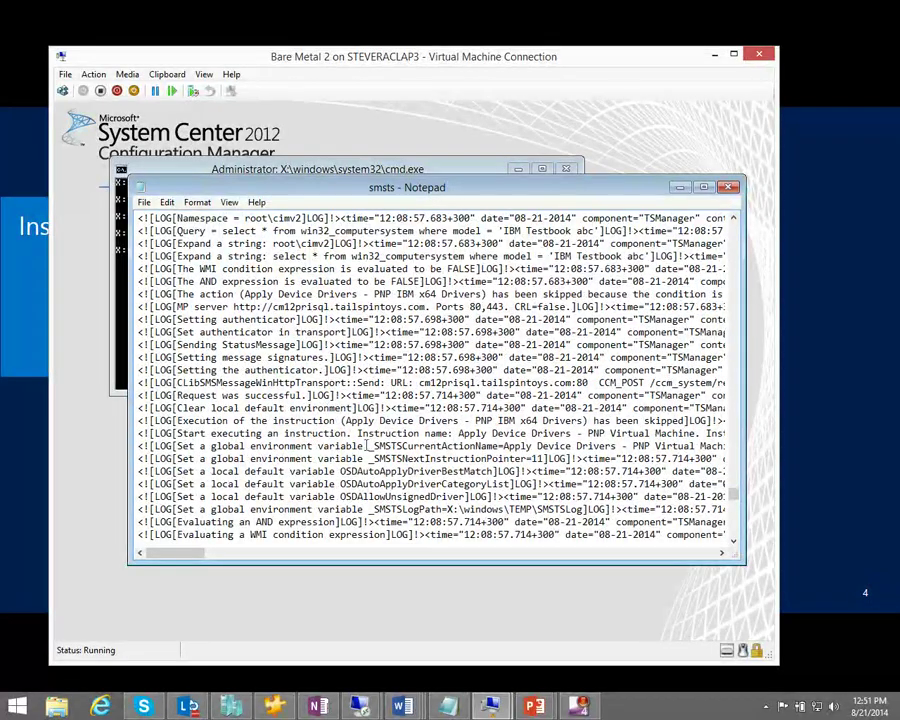
drag(706, 434, 410, 434)
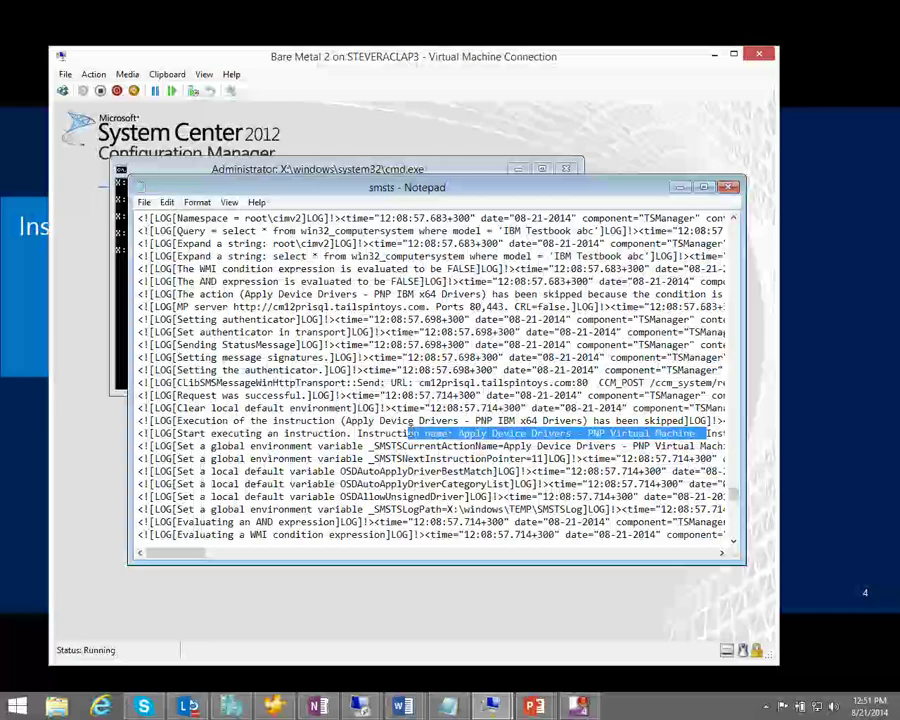
scroll(397, 440, down, 1)
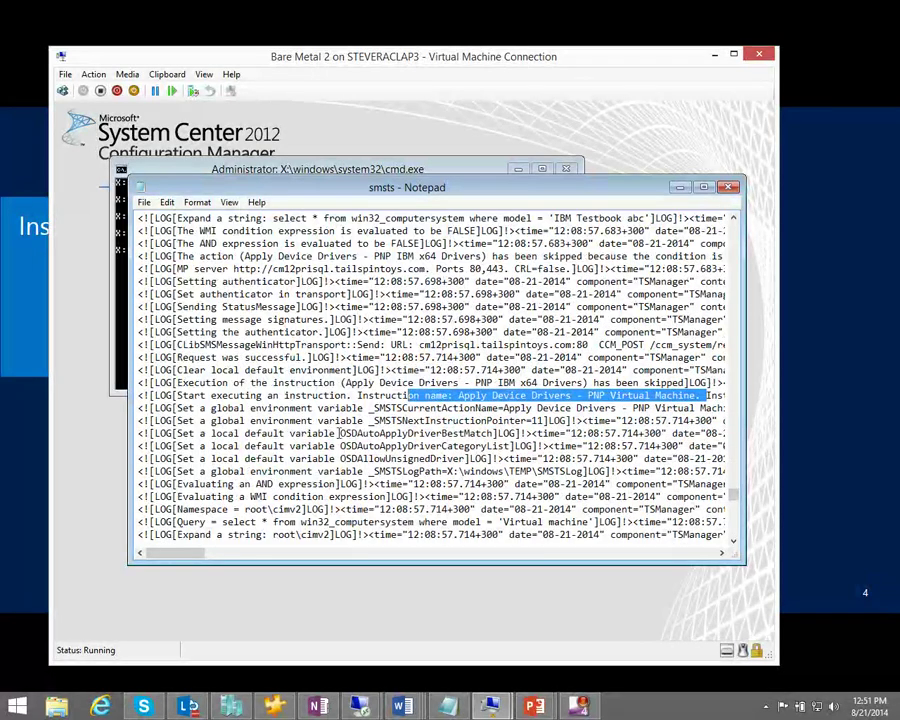
scroll(322, 418, down, 1)
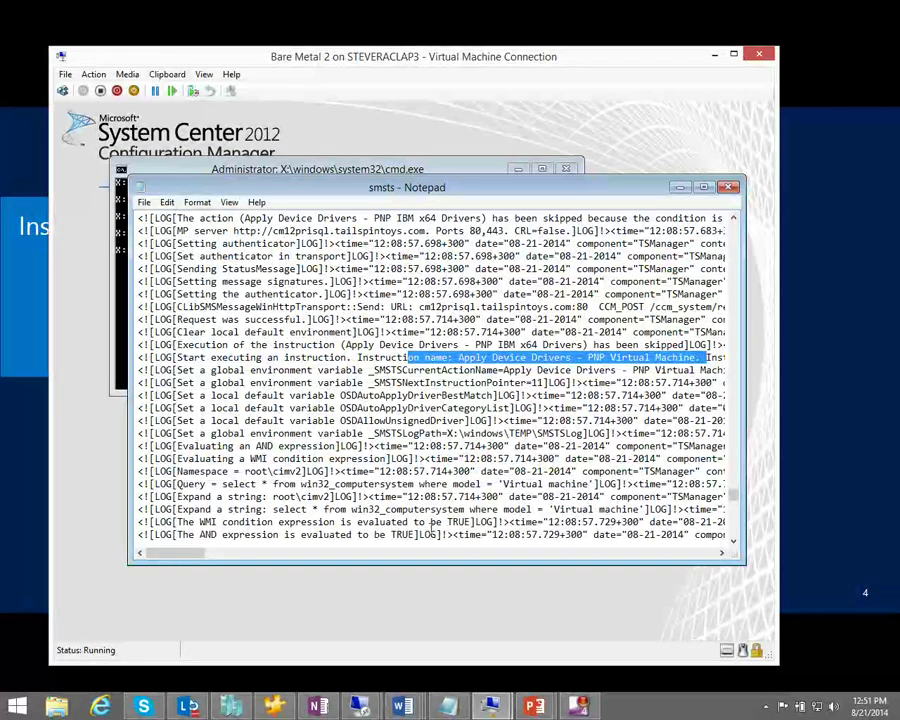
scroll(427, 524, down, 4)
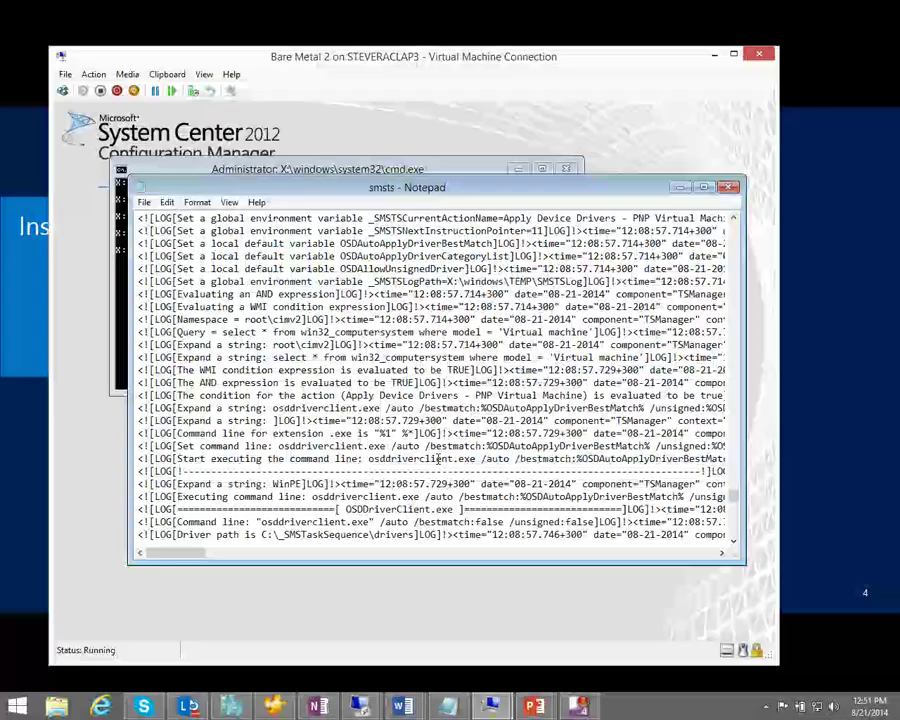
drag(717, 460, 410, 460)
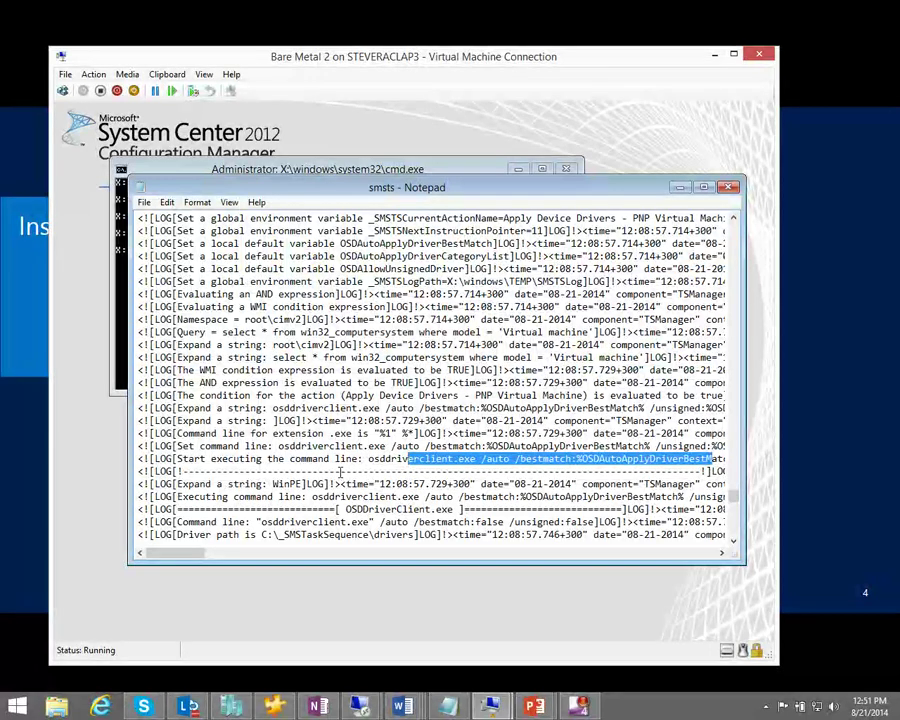
drag(537, 522, 414, 522)
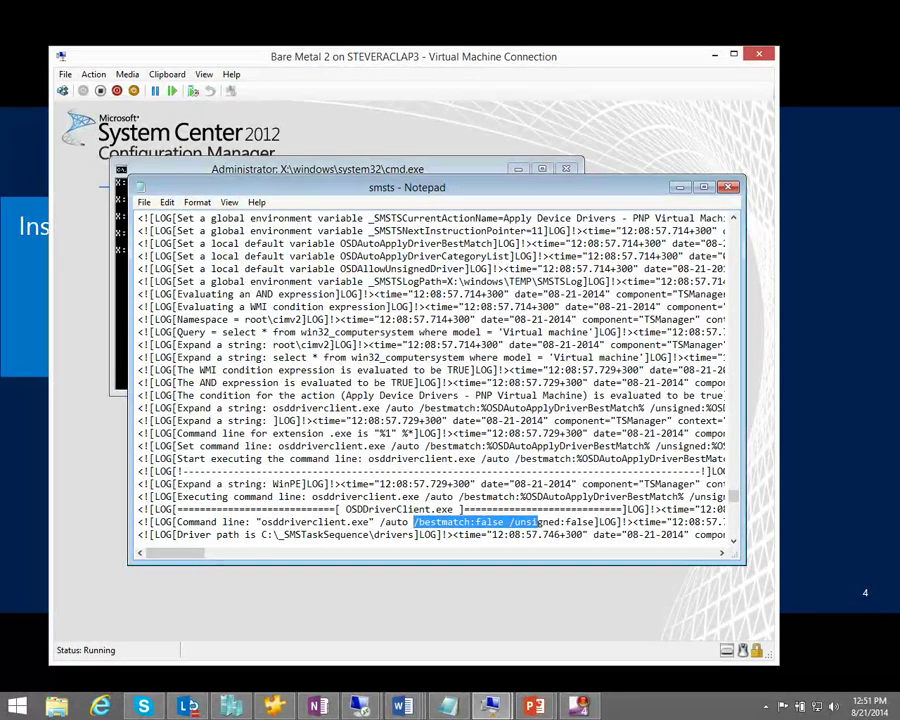
Switch to the Configuration Manager console, review the PNP Virtual Machine driver settings in the 'PNP with categories' task sequence, and return to the virtual machine
key(alt+Tab)
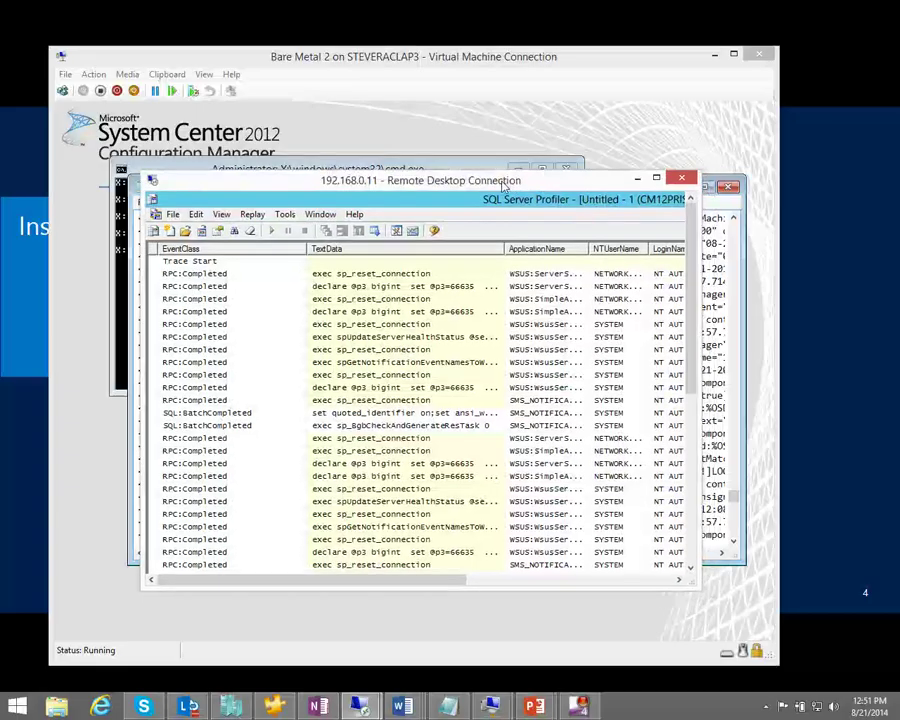
double_click(505, 181)
click(162, 706)
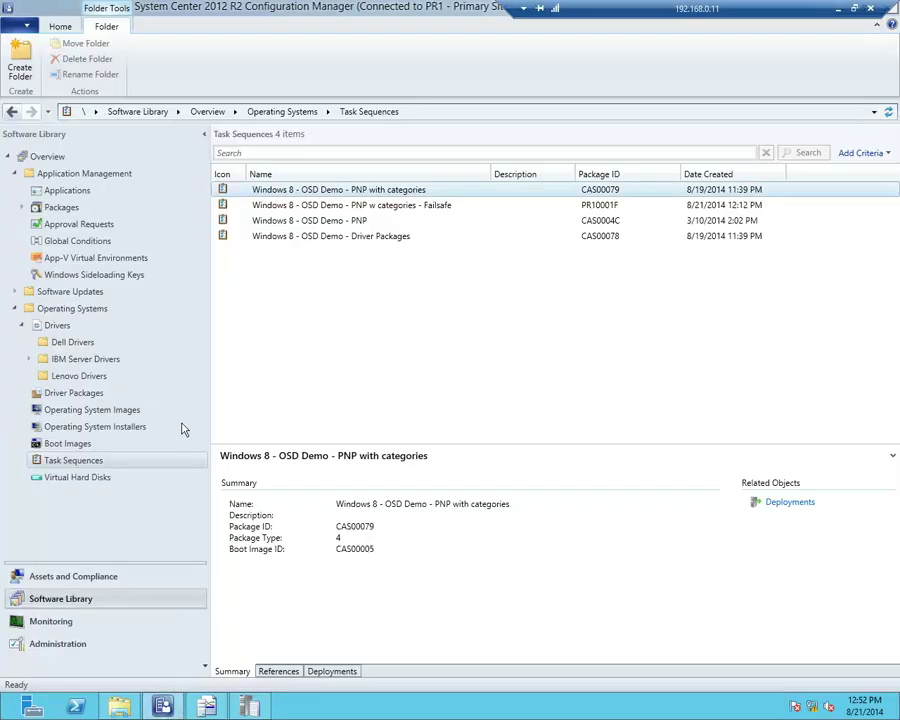
right_click(347, 194)
click(375, 204)
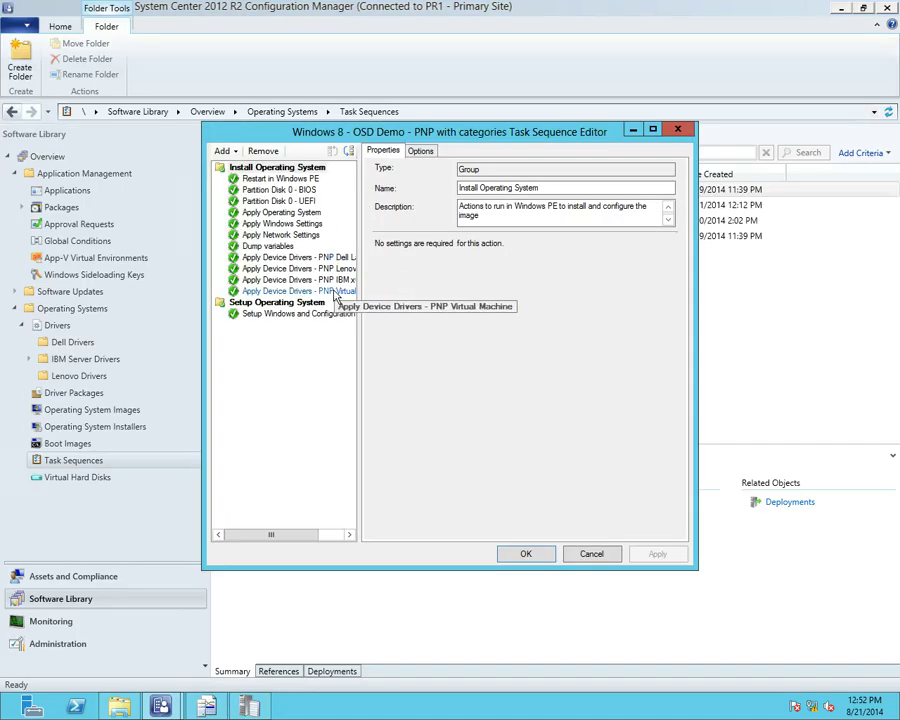
click(336, 292)
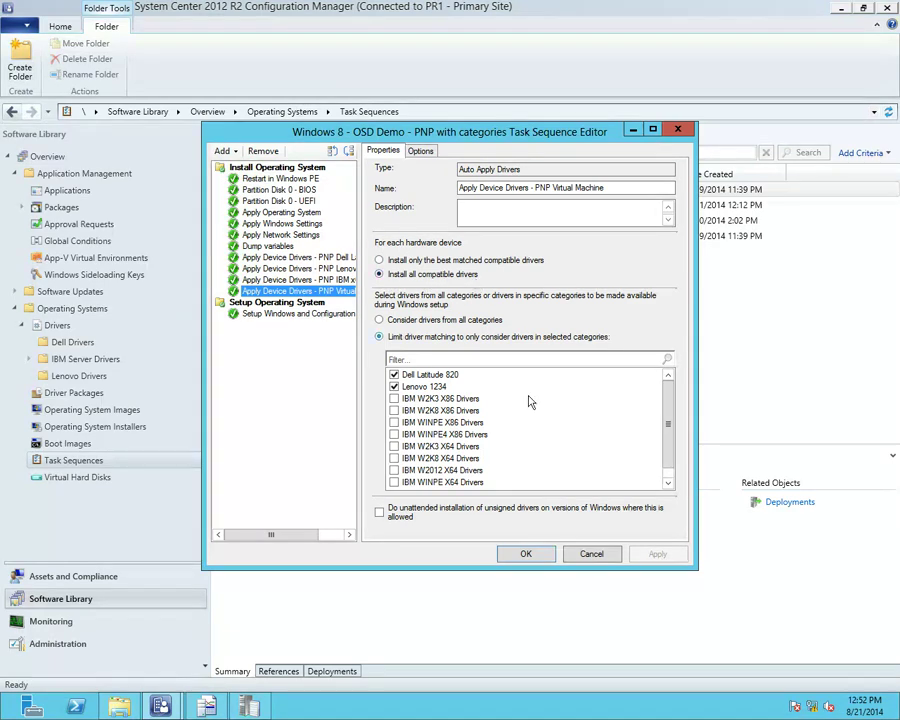
click(590, 554)
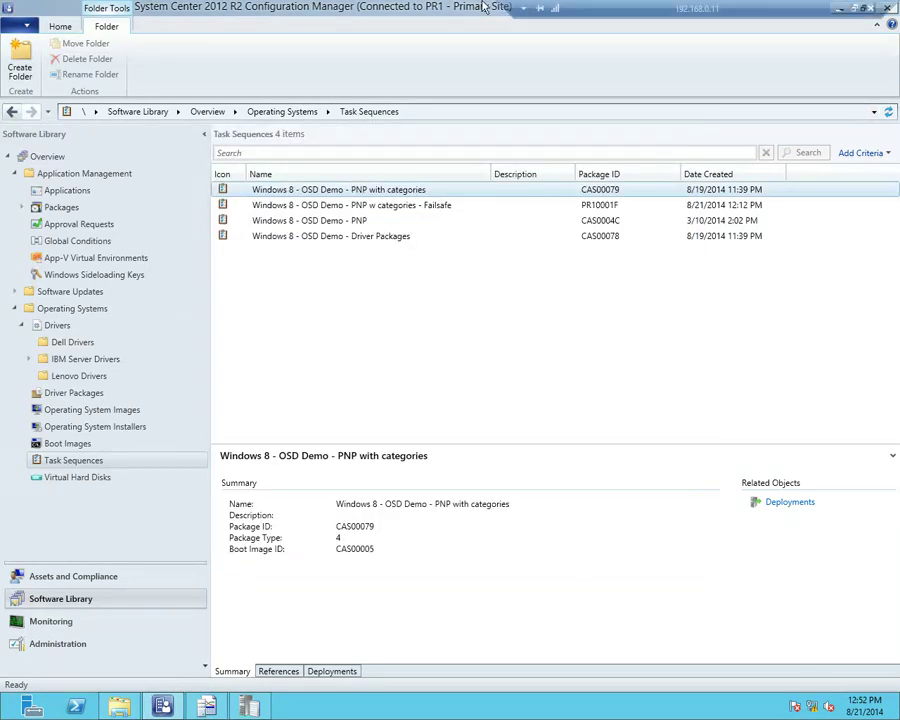
click(590, 8)
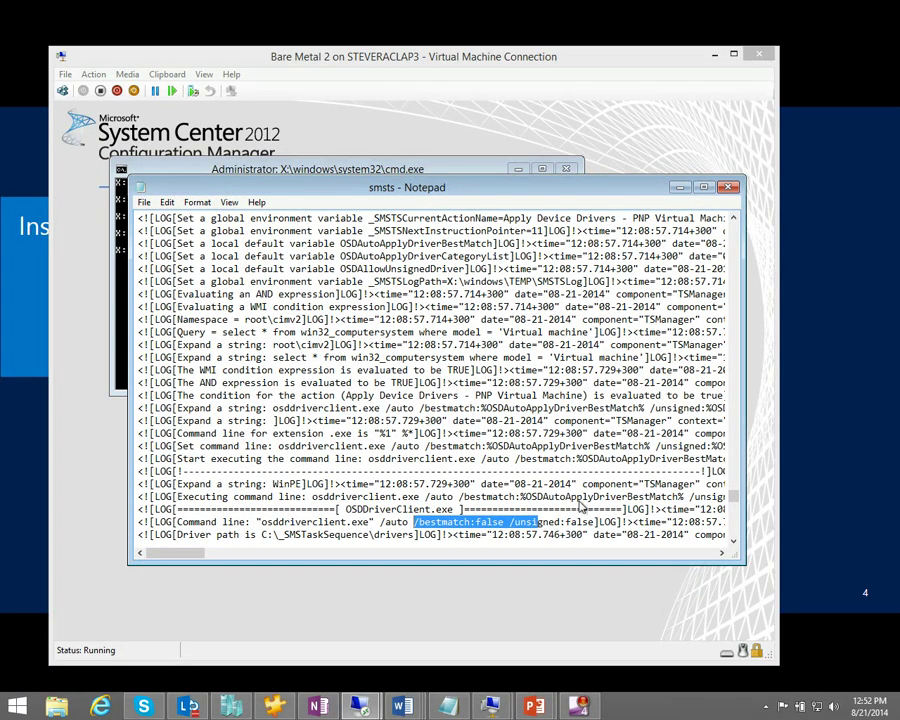
Copy the variable name OSDAutoApplyDriverBestMatch from the log's osddriverclient.exe 'Executing command line' entry
click(680, 497)
drag(680, 497, 520, 497)
key(ctrl+c)
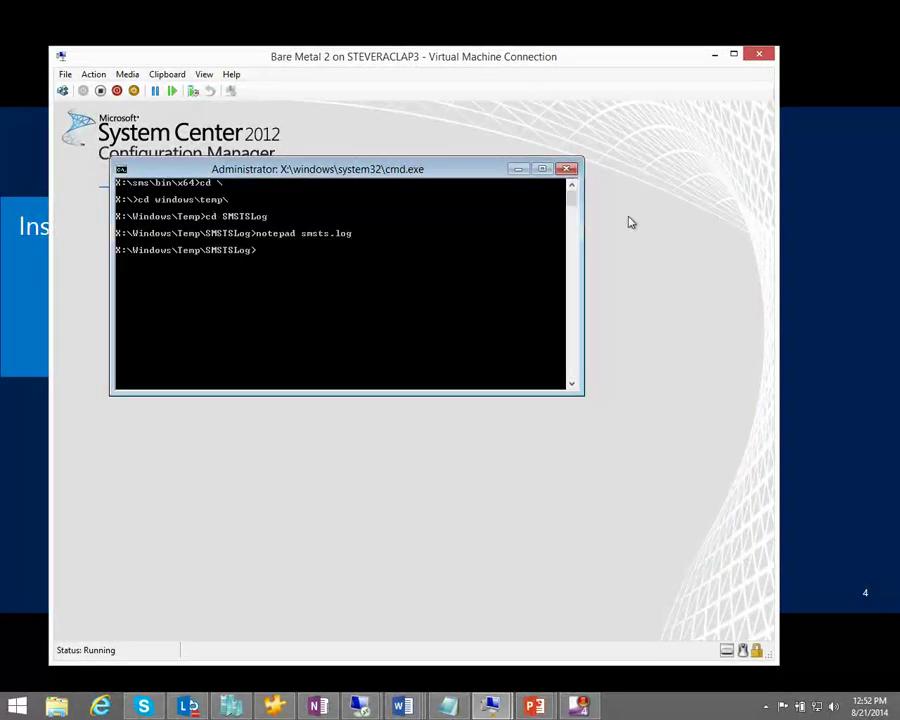
Close the smsts log and open variables.txt from the C: drive in Notepad through the command prompt
click(729, 187)
click(402, 257)
text(c:)
key(Return)
text(notepad variables.txt)
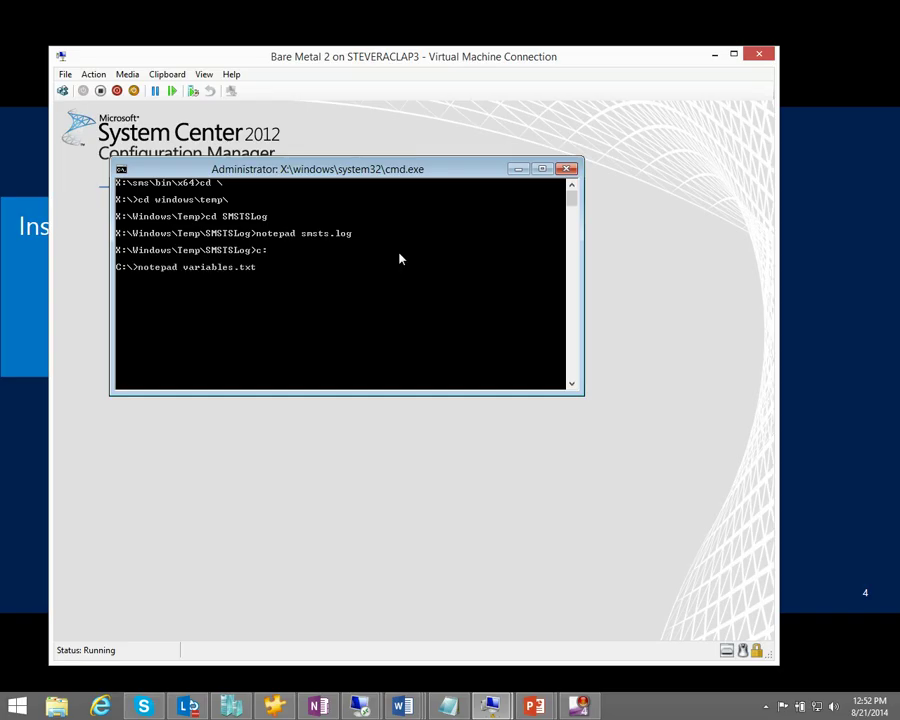
key(Return)
Search variables.txt for OSDAutoApplyDriverBestMatch, continue to the variable's definition, and highlight its BestMatch property value
key(ctrl+f)
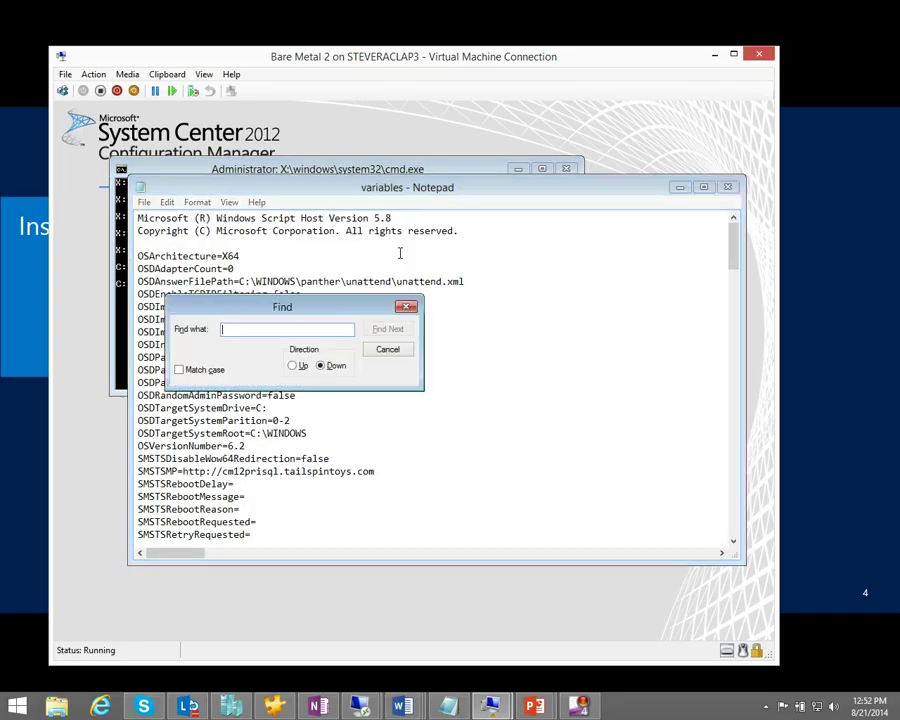
key(ctrl+v)
key(Home)
key(Delete)
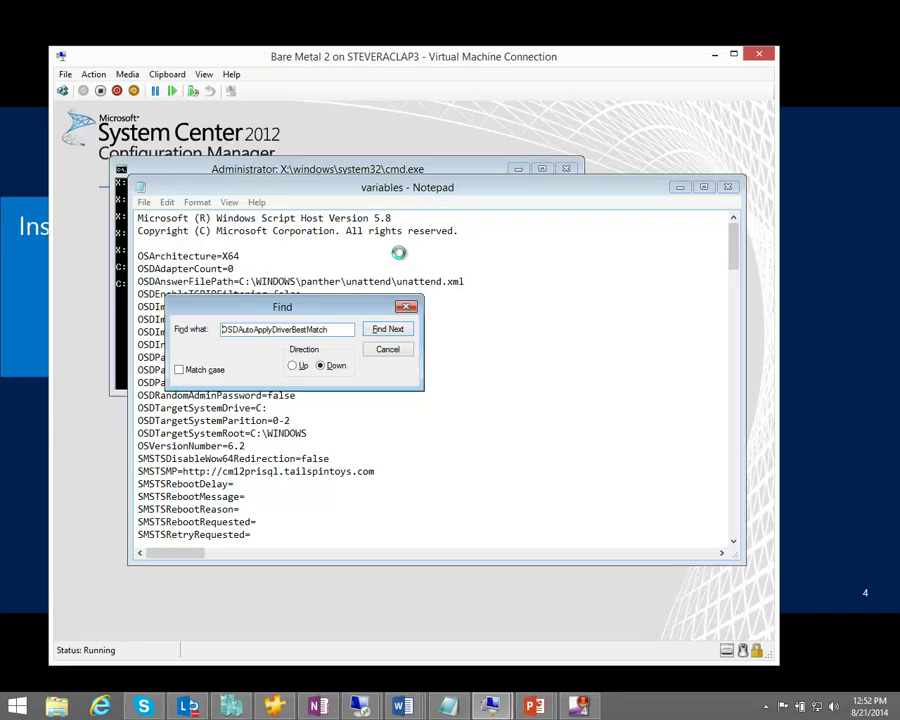
key(Return)
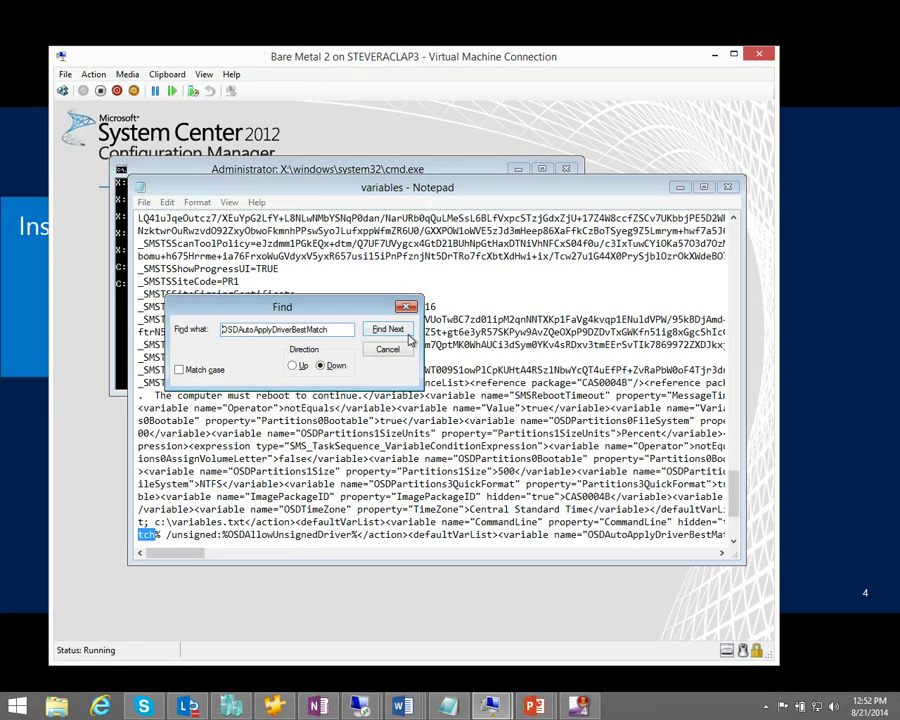
click(401, 332)
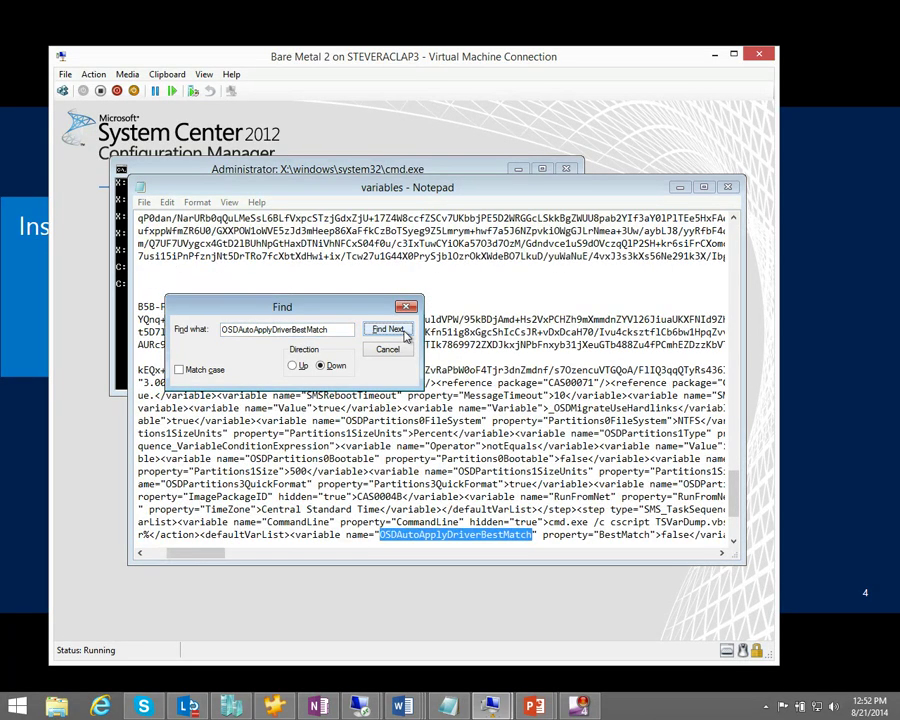
drag(701, 535, 648, 536)
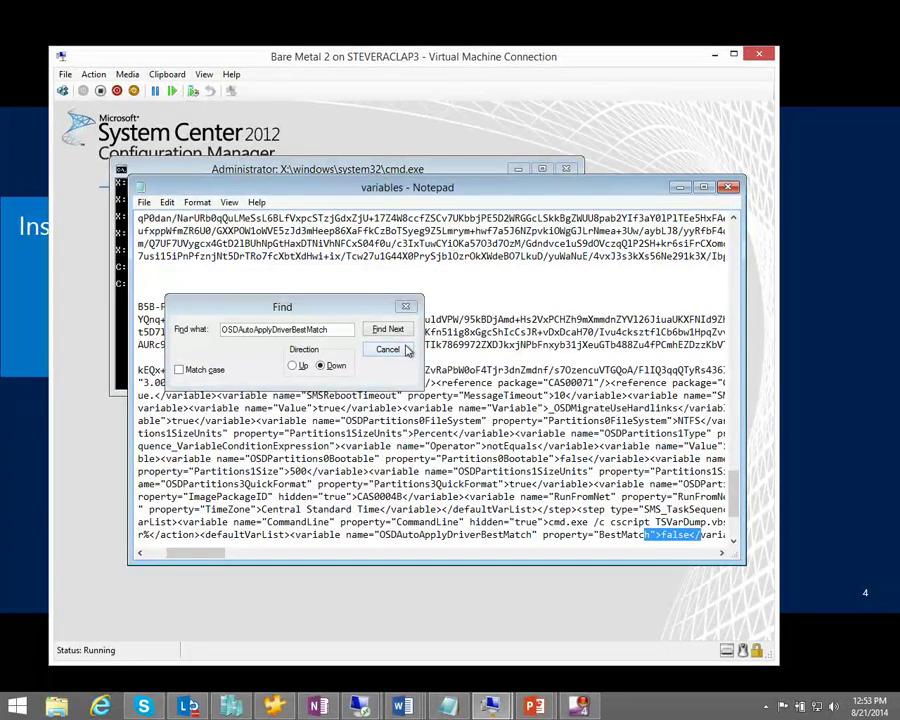
Close the search, the variables file and the command prompt
click(406, 349)
click(728, 188)
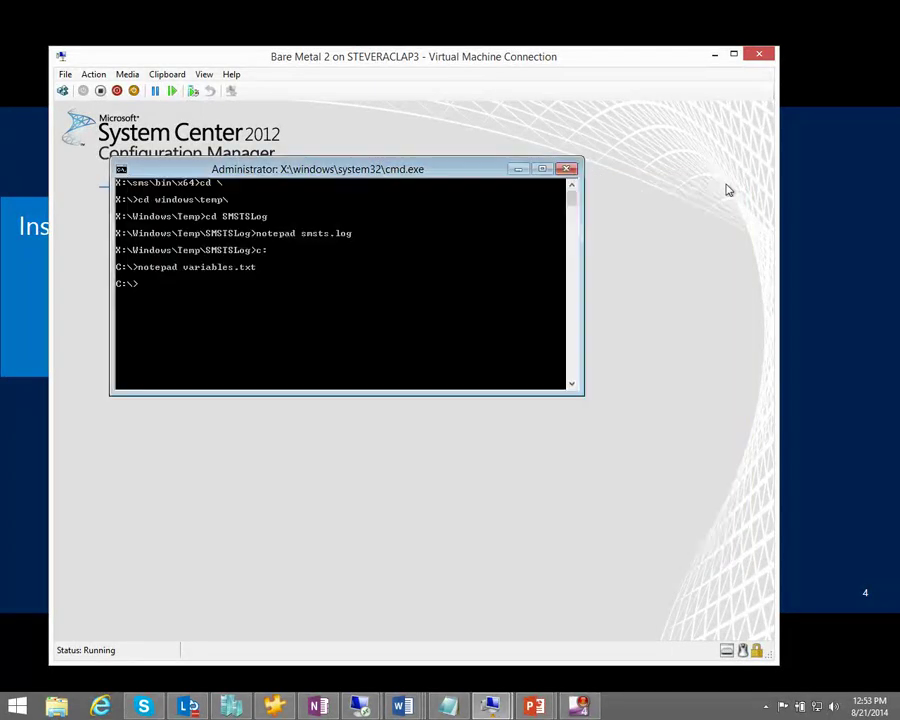
click(567, 169)
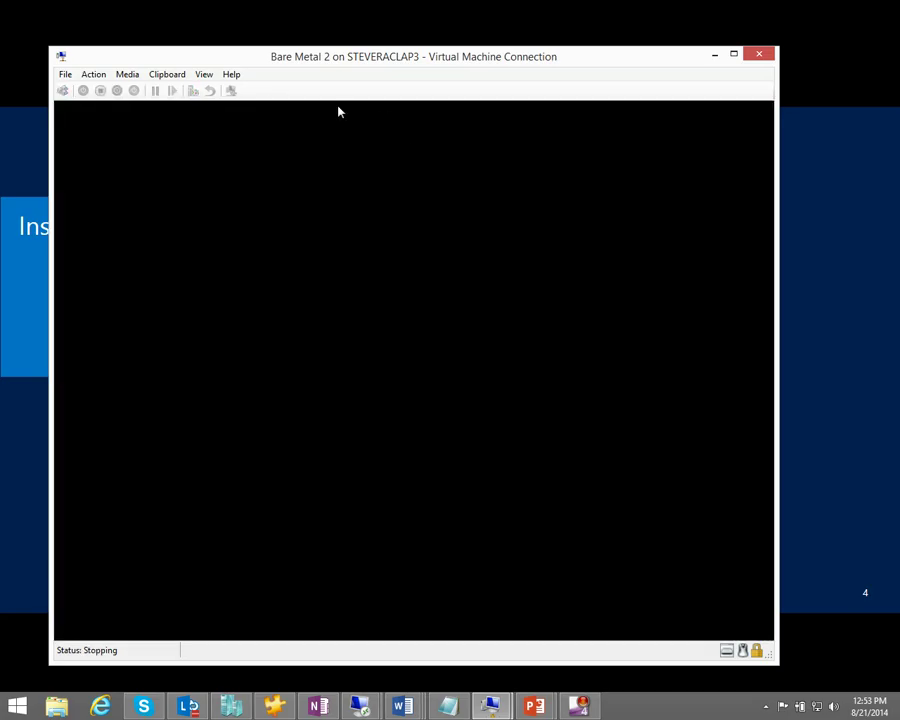
Turn off the Bare Metal 2 virtual machine and close its connection window
click(93, 74)
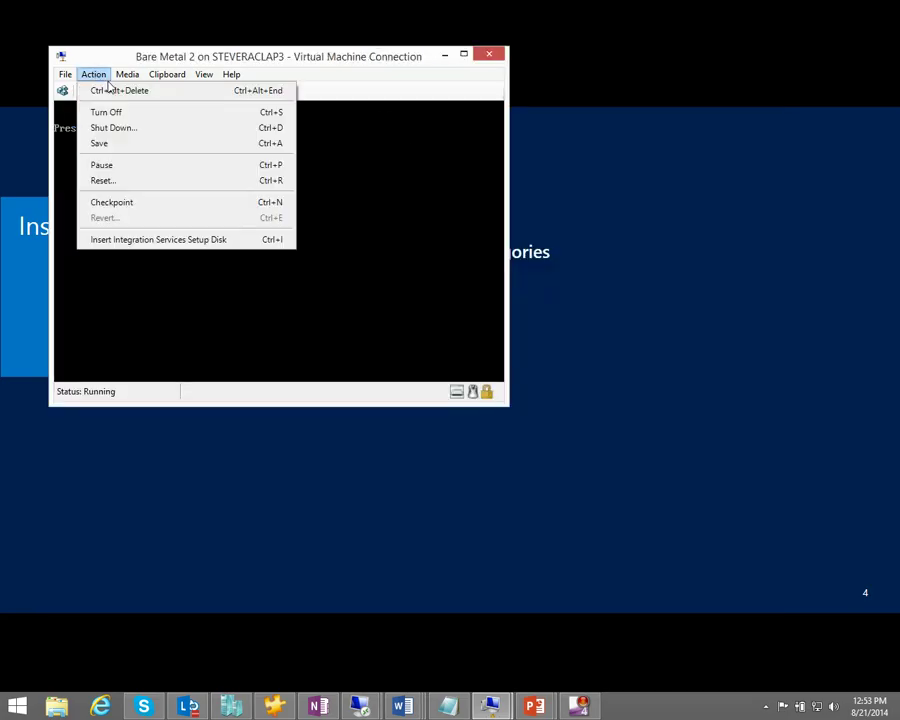
click(110, 112)
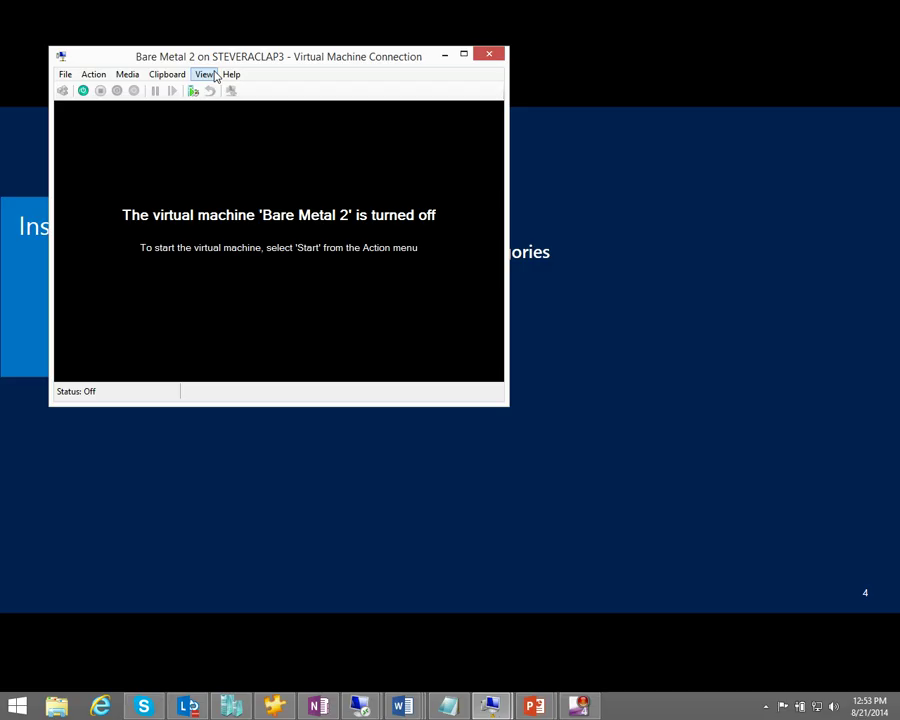
click(483, 58)
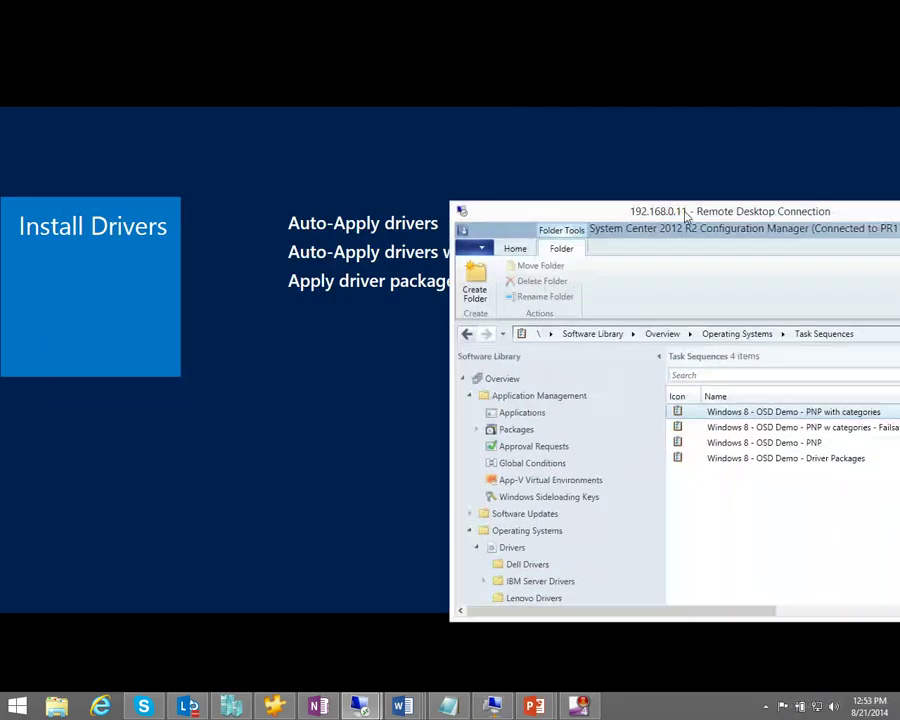
Enlarge the 192.168.0.11 remote session to full screen and bring up MP_DriverMgr.log in the trace log tool
drag(683, 216, 452, 170)
double_click(452, 170)
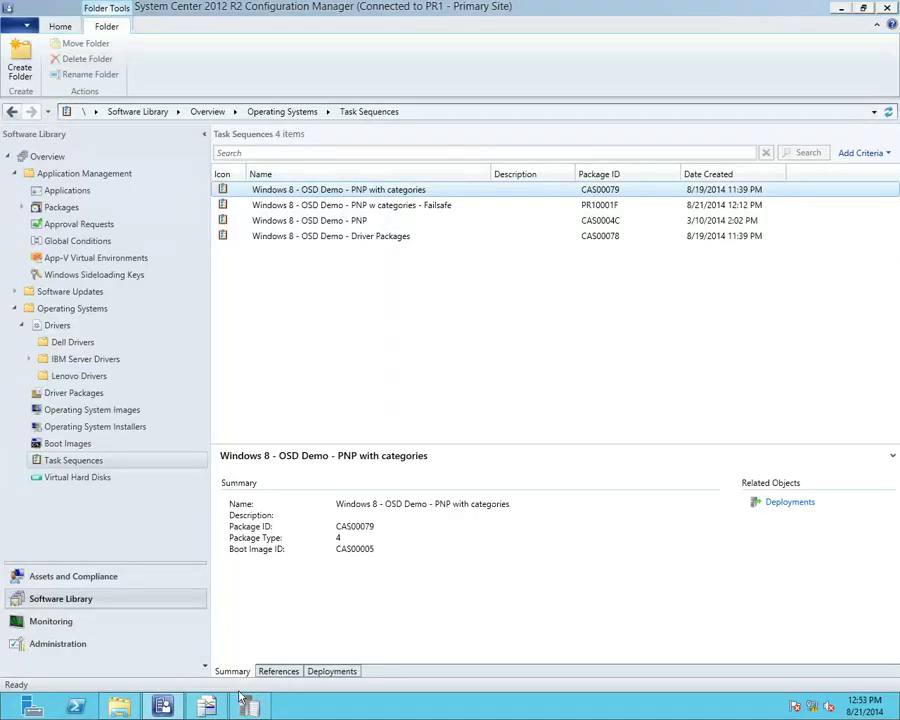
mouse_move(249, 706)
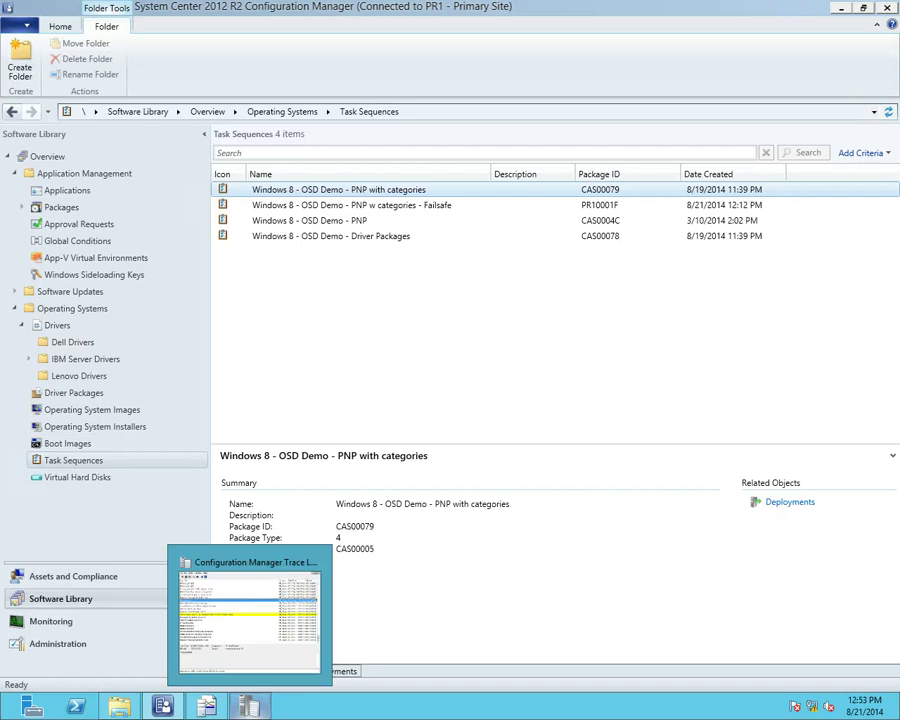
click(291, 630)
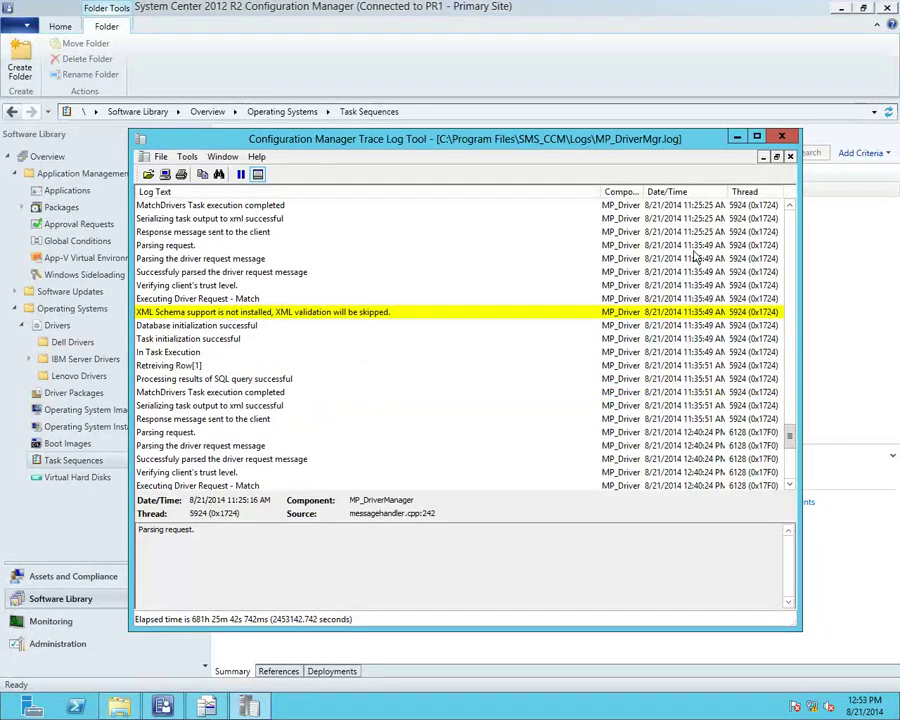
Examine the 12:49:20 PM driver match request in MP_DriverMgr.log, from parsing to MatchDrivers completion, and close the log tool
click(695, 250)
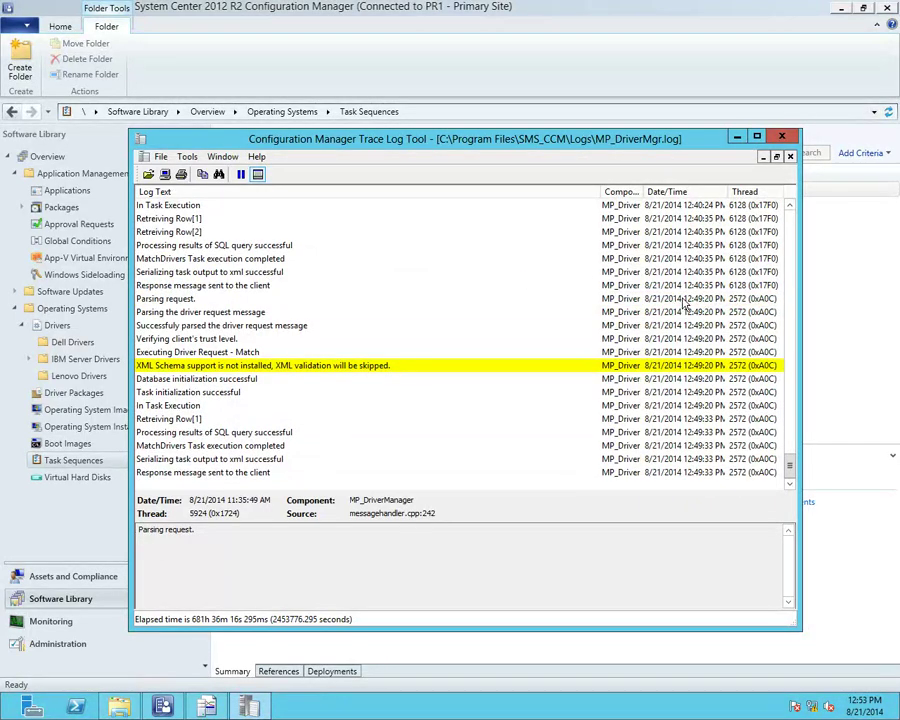
click(212, 299)
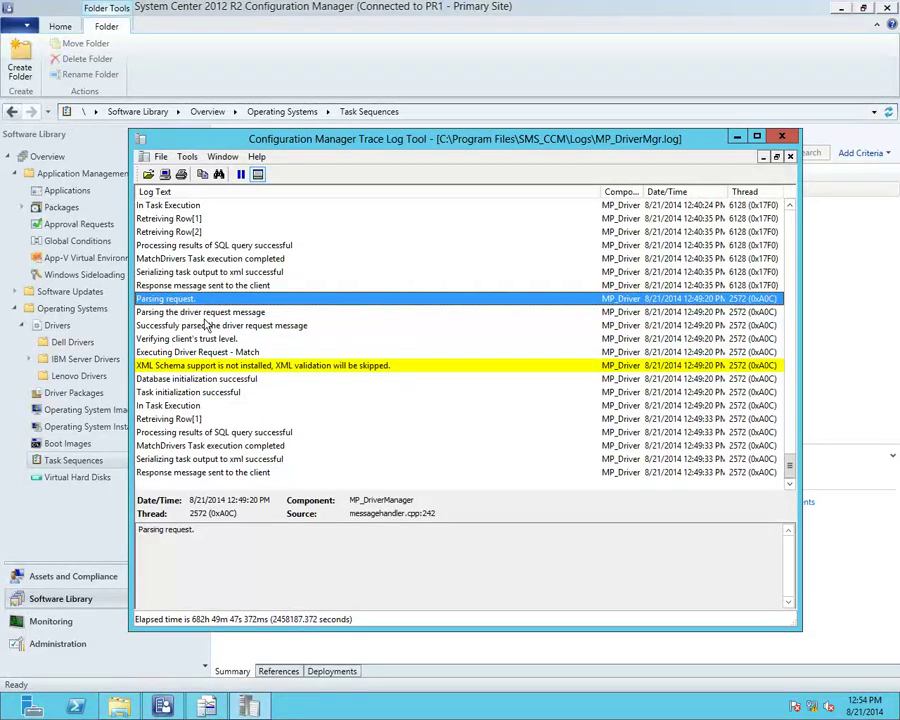
click(205, 352)
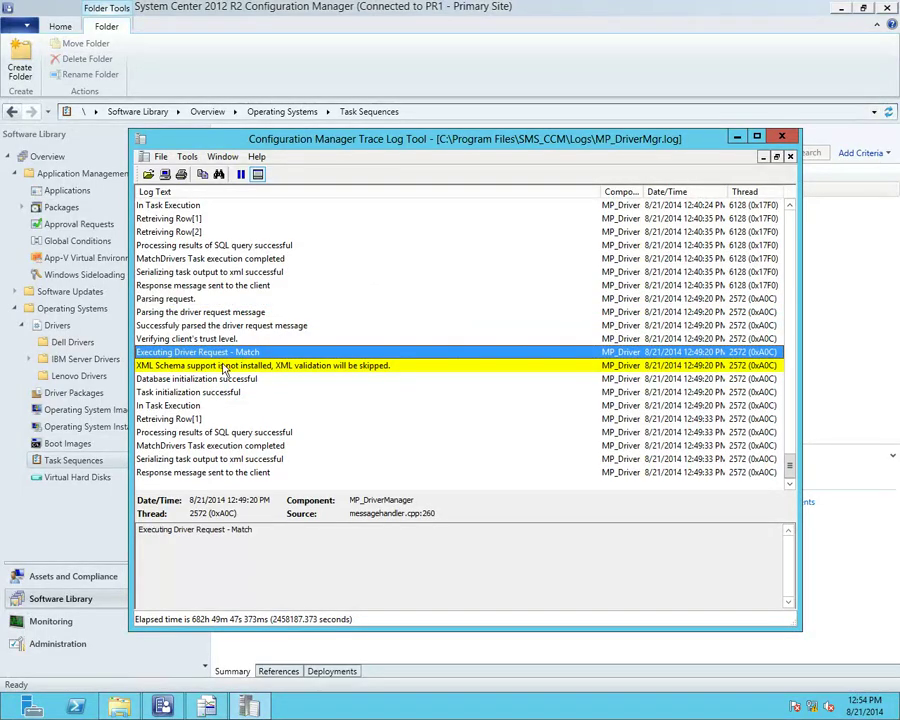
click(236, 449)
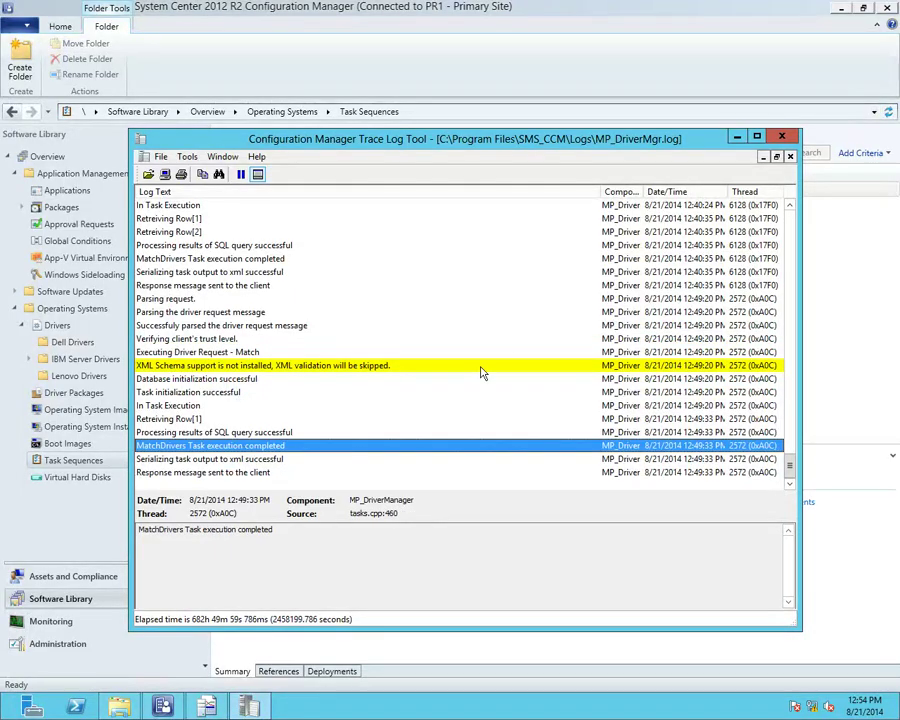
click(786, 138)
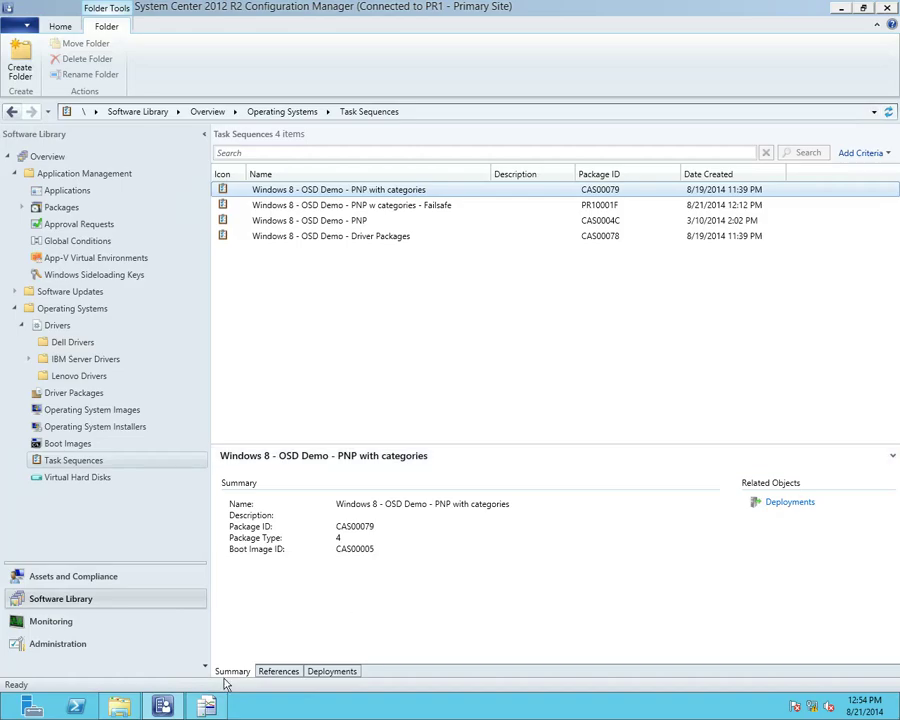
Search the SQL Server Profiler trace backwards from its end for "driver" until reaching the exec MP_MatchDrivers call
click(206, 706)
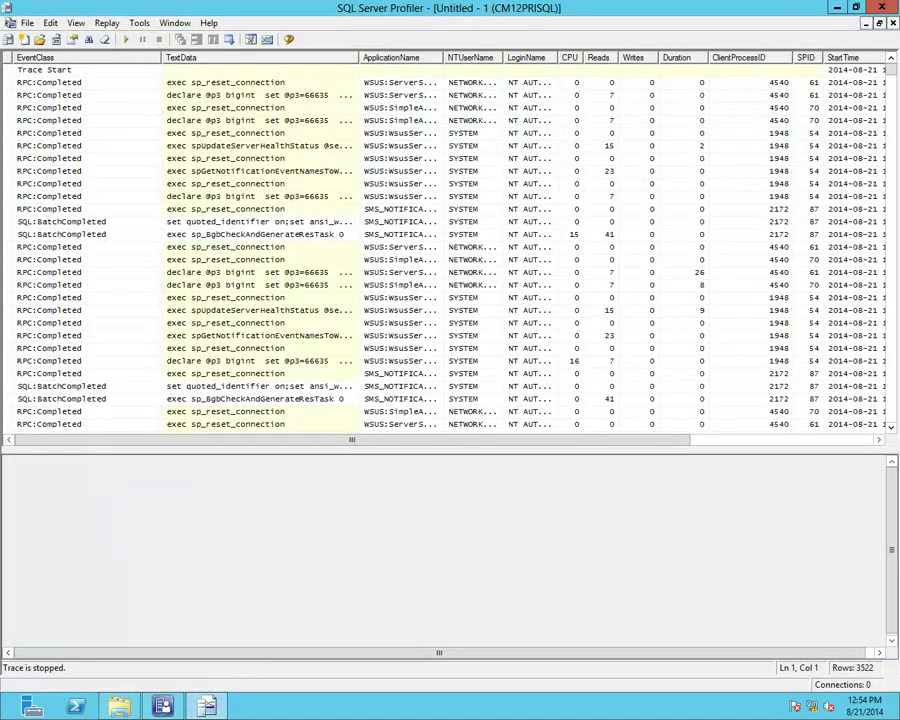
drag(890, 80, 893, 430)
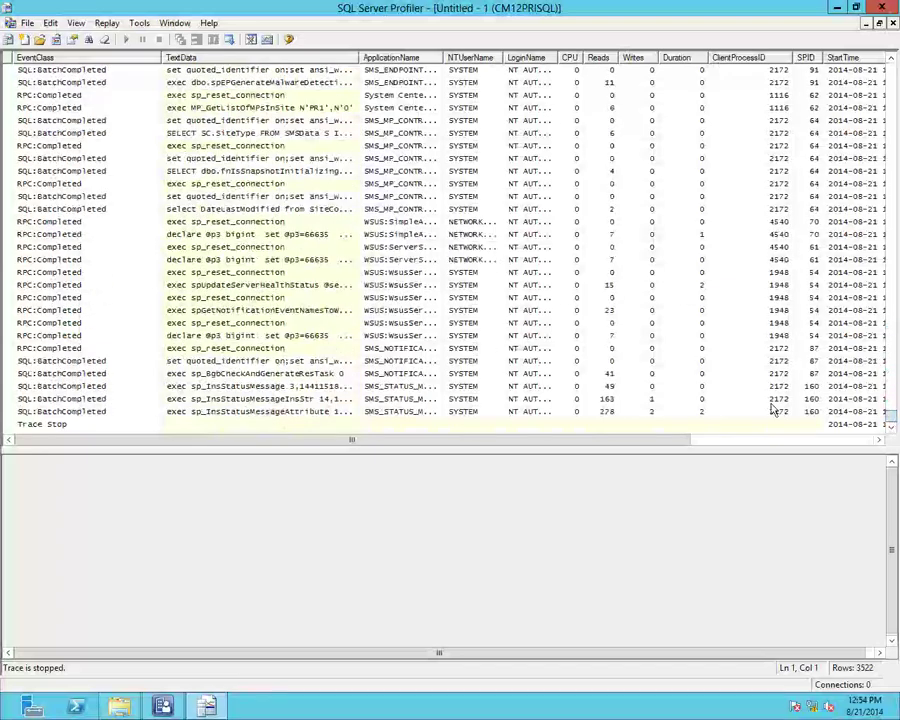
click(478, 411)
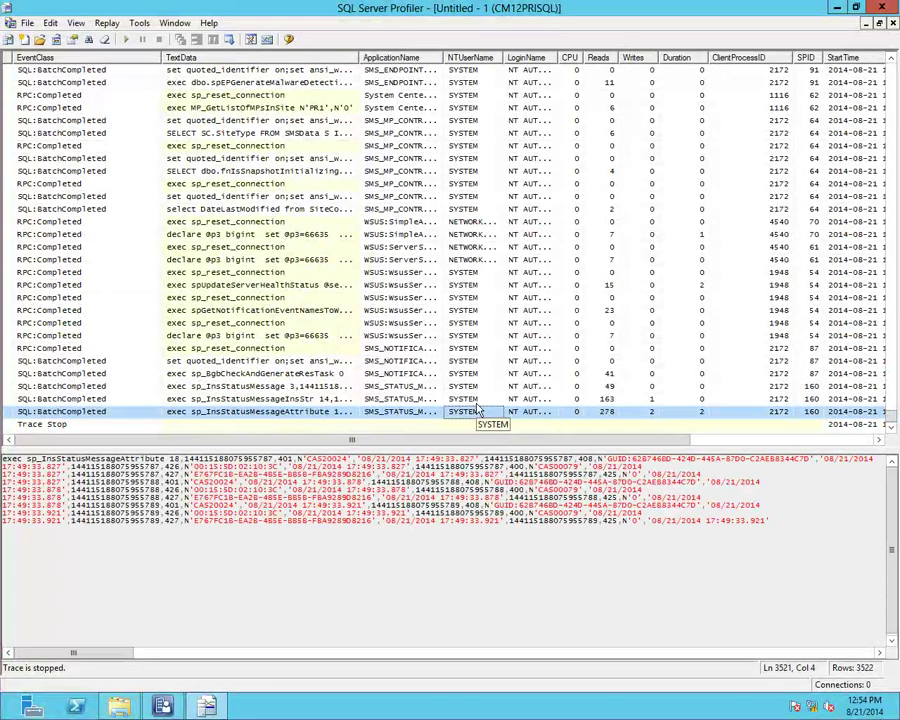
key(ctrl+f)
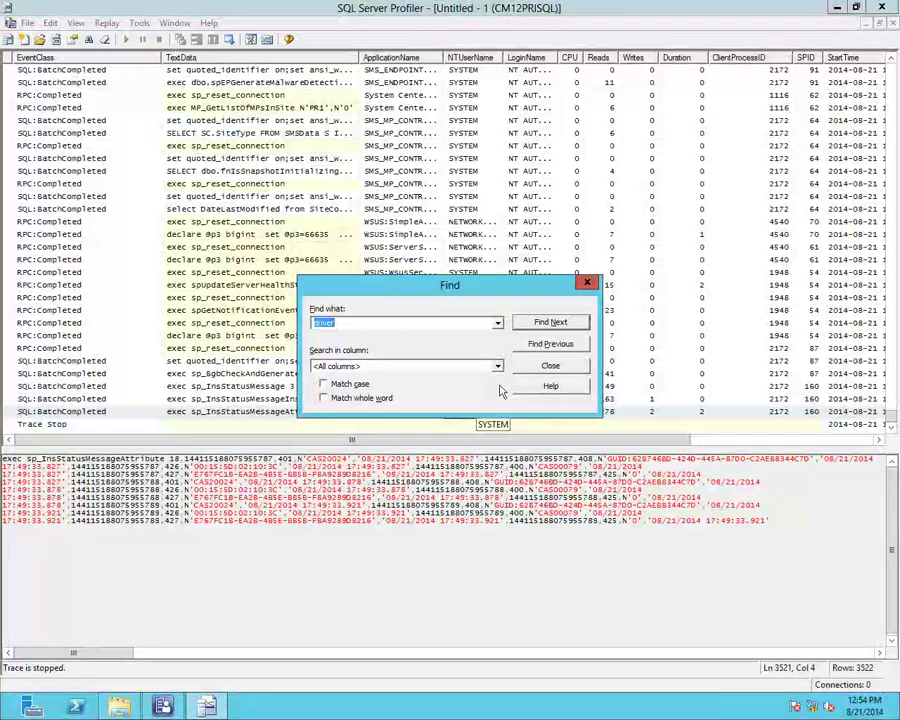
click(550, 346)
click(552, 346)
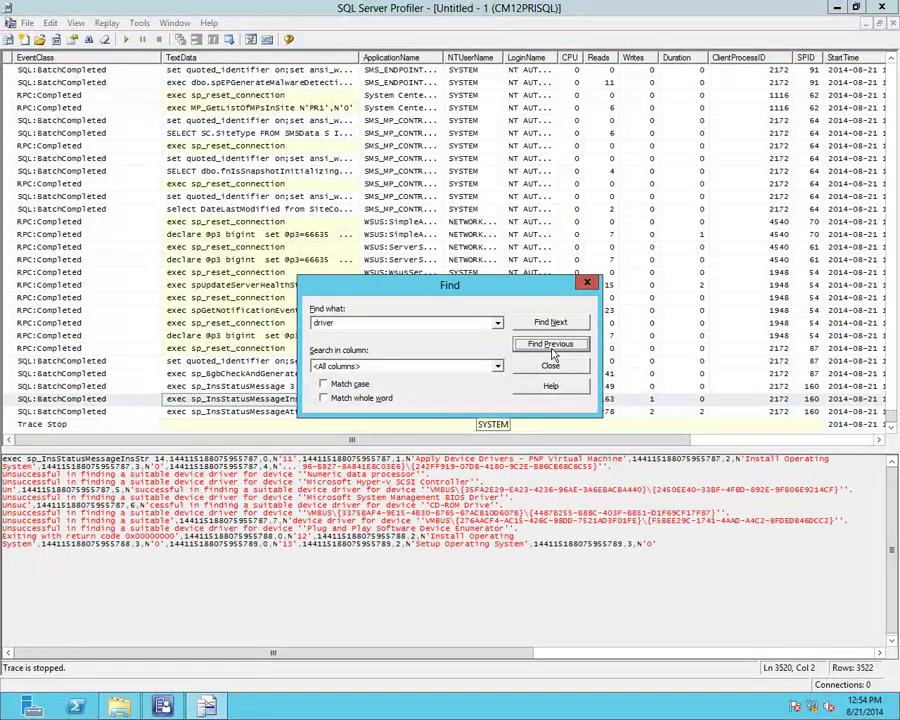
click(551, 345)
click(551, 345)
click(551, 345)
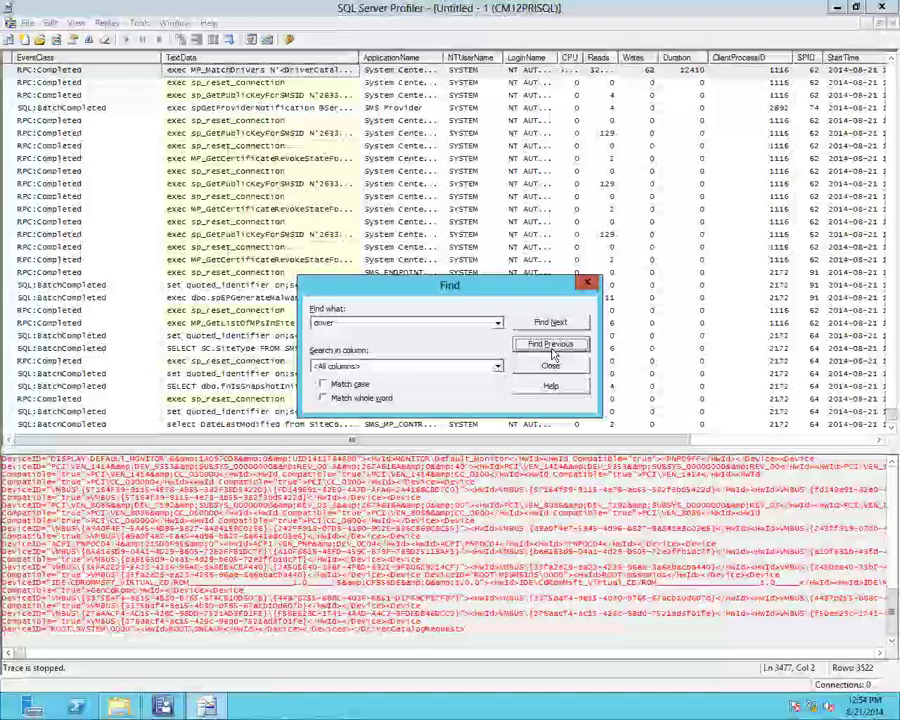
click(590, 288)
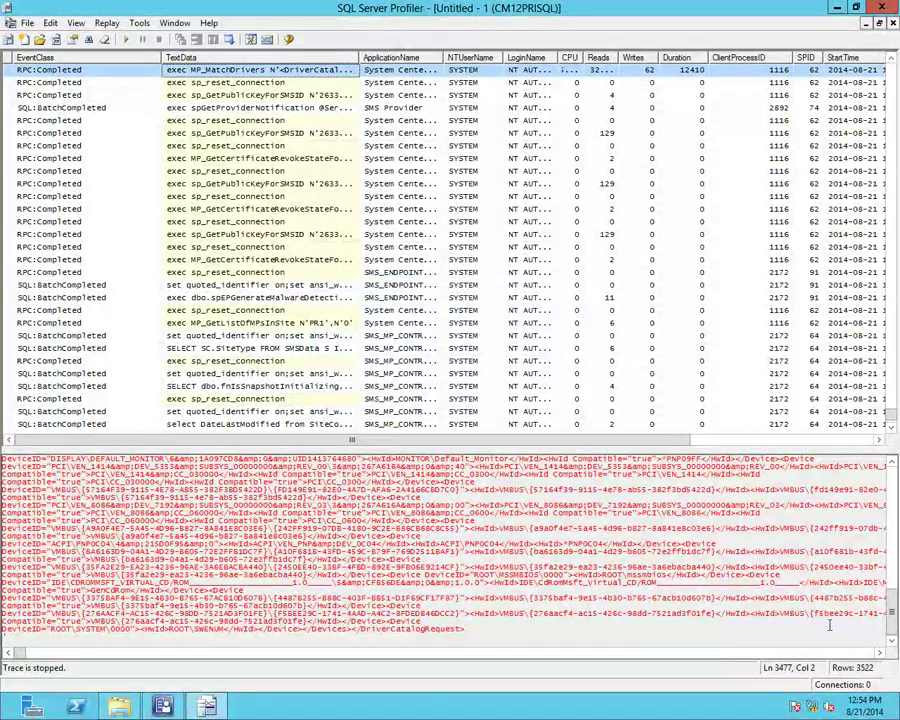
Examine the request type and DriverCategories entries at the start of the MP_MatchDrivers statement, and minimize the profiler
drag(886, 602, 886, 470)
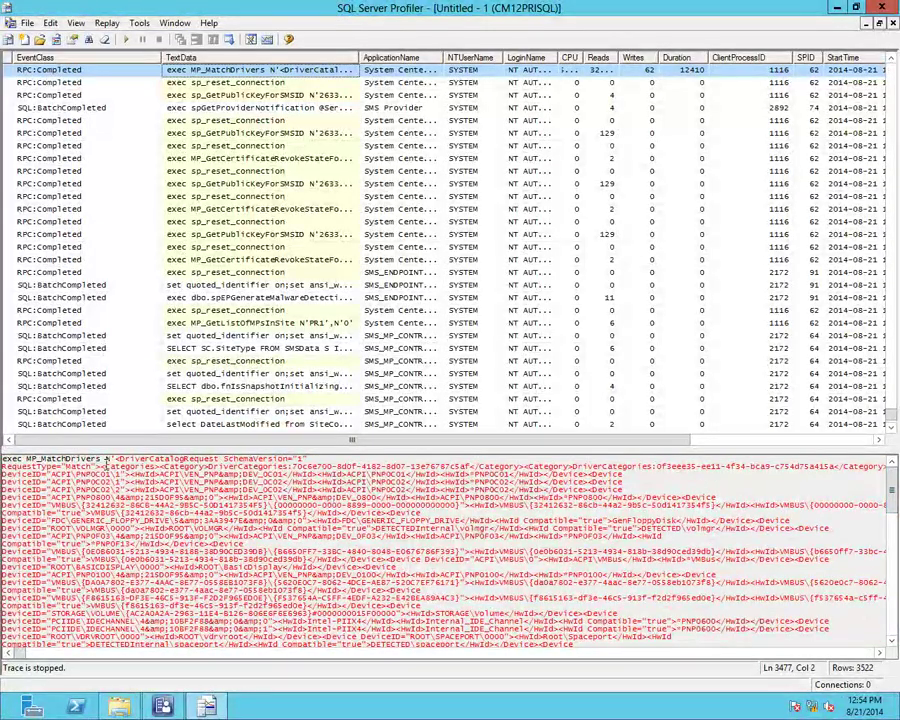
drag(101, 466, 42, 467)
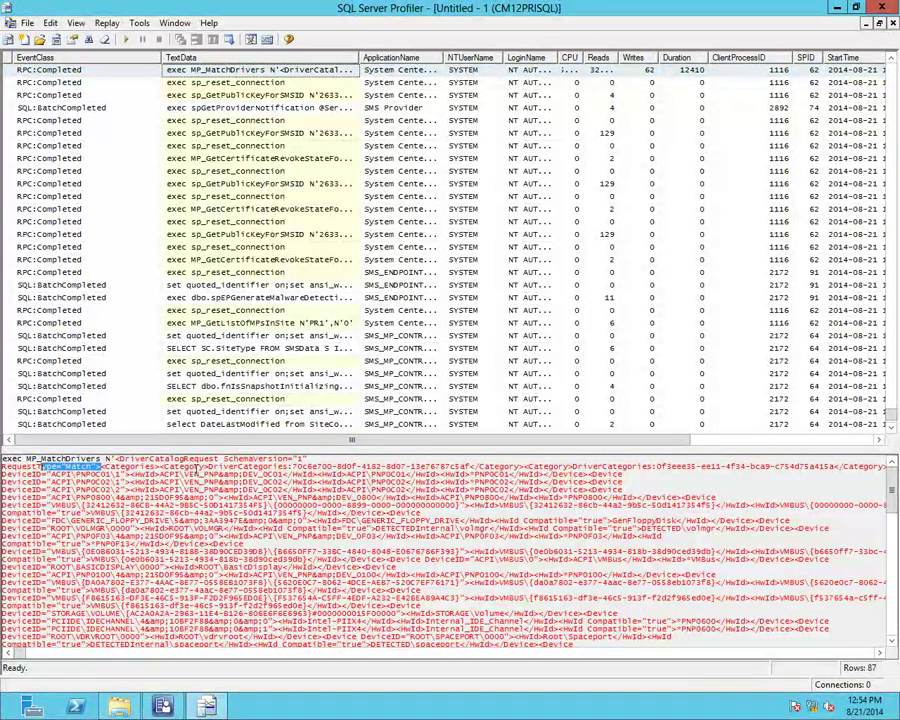
click(236, 469)
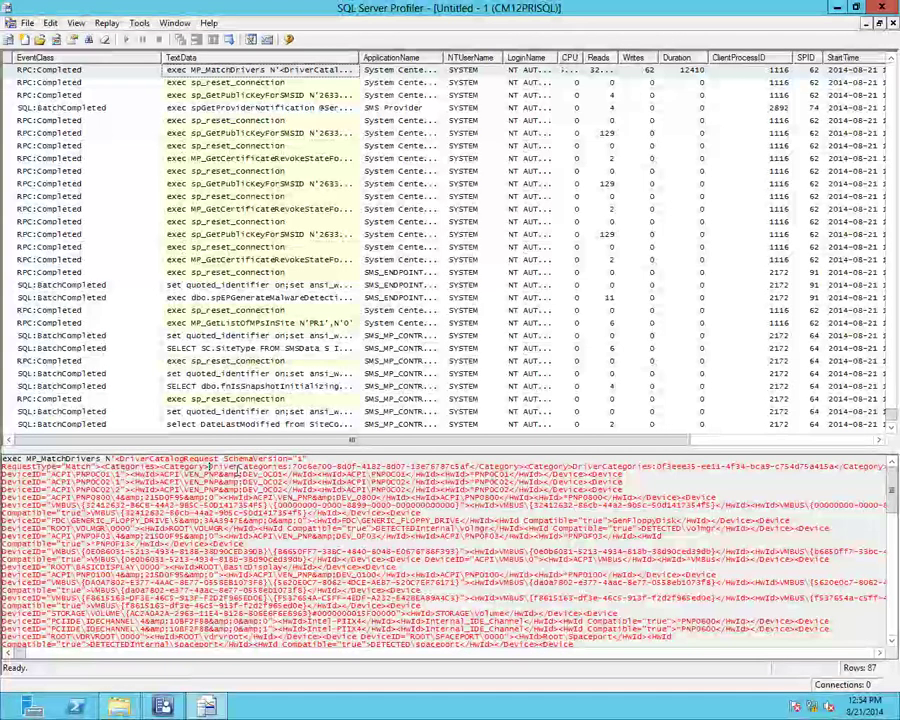
drag(208, 467, 524, 467)
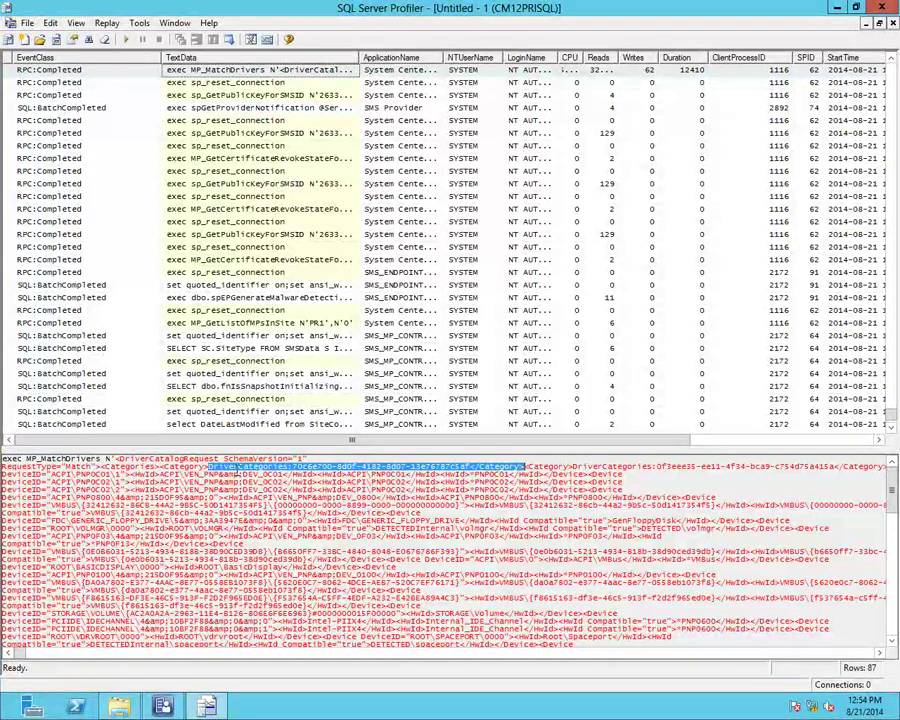
drag(527, 467, 621, 467)
click(237, 468)
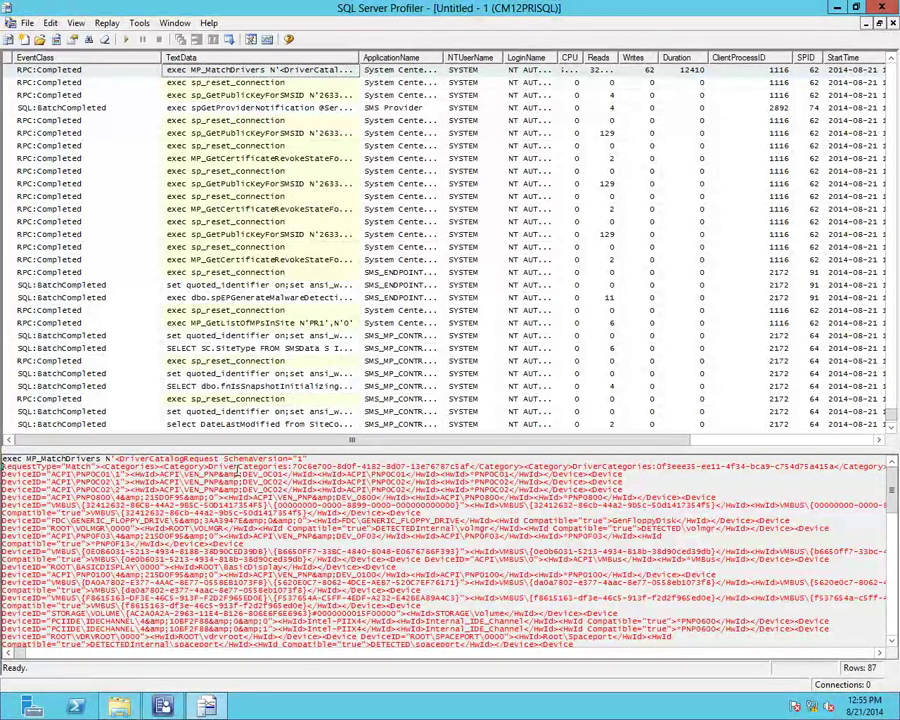
click(840, 7)
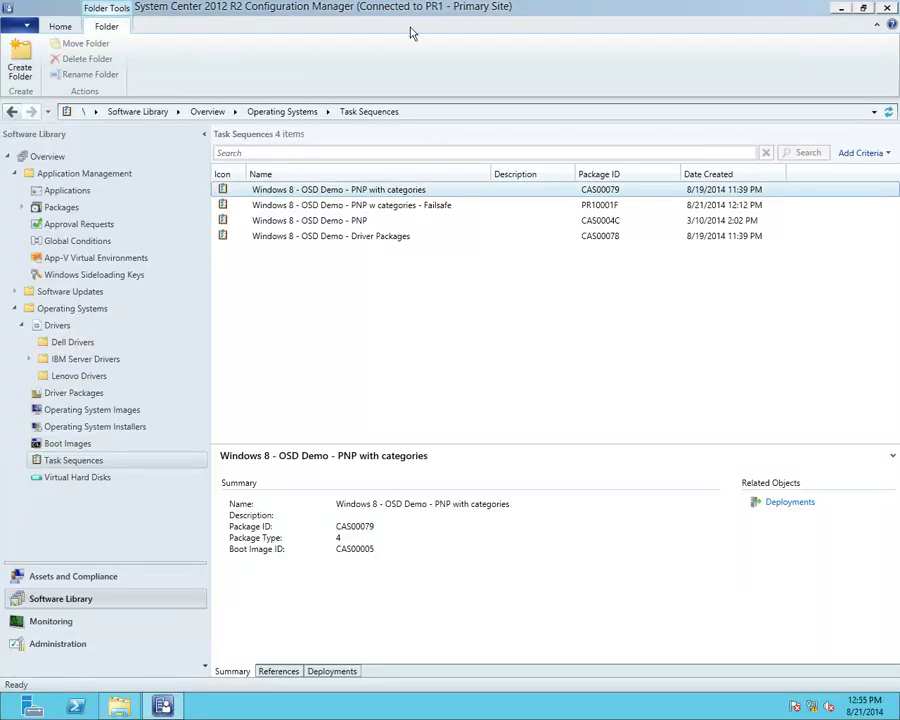
Open the Windows 8 - OSD Demo - Driver Packages task sequence for editing and view which driver steps can be added
click(411, 238)
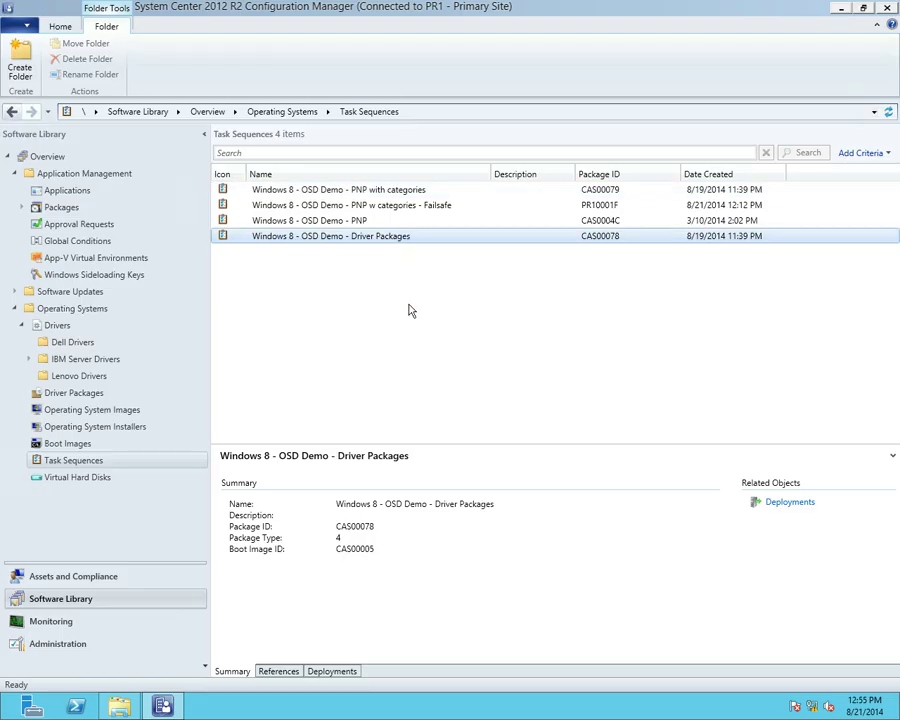
right_click(384, 241)
click(413, 253)
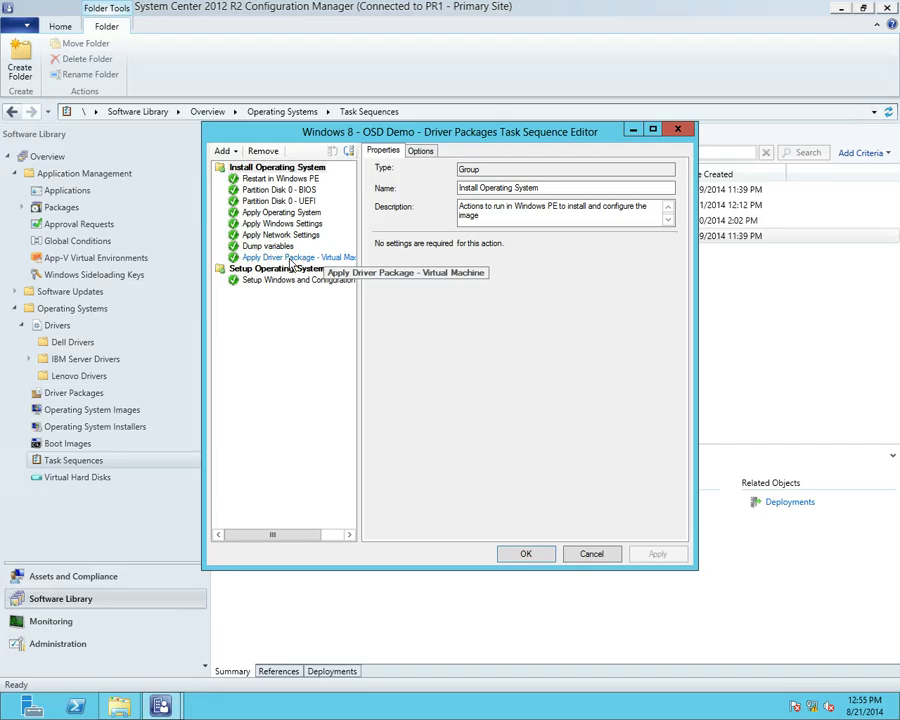
click(231, 151)
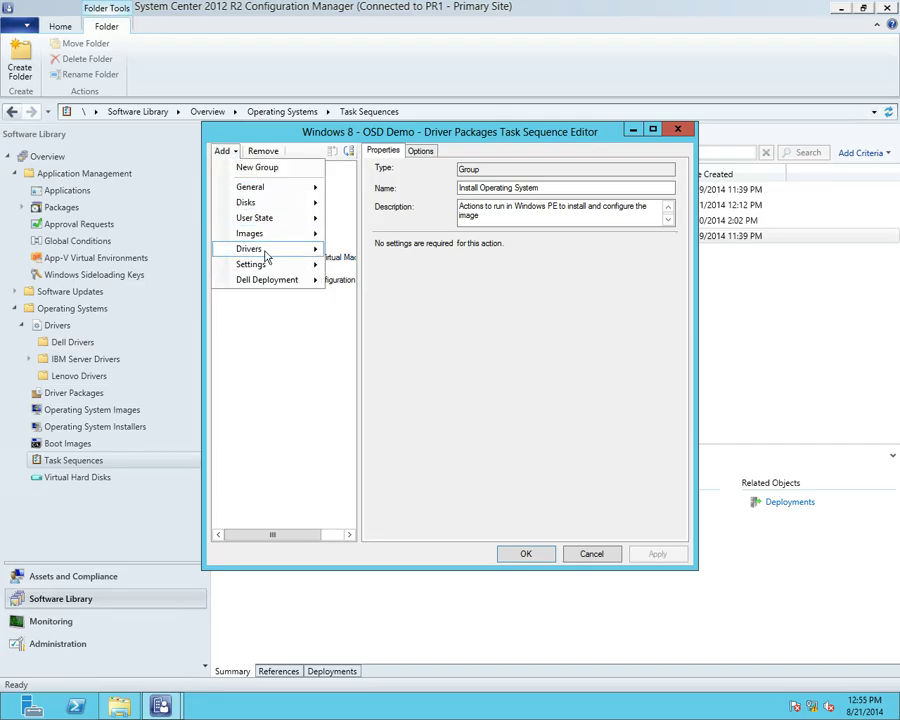
mouse_move(268, 256)
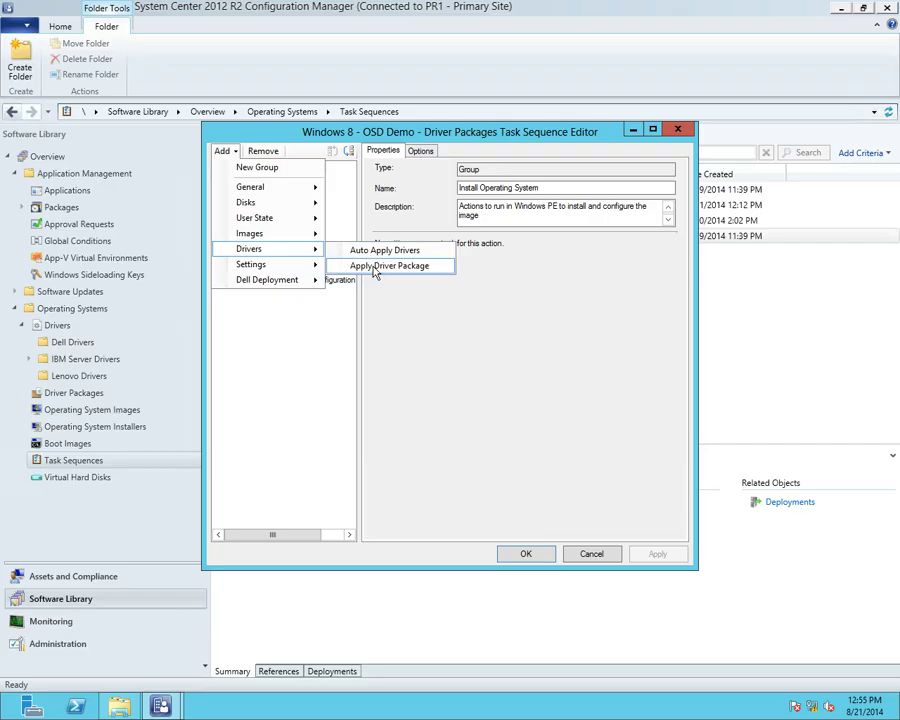
click(444, 340)
Review the WMI condition and assigned package of the Apply Driver Package - Virtual Machine step, and close the editor without saving
click(290, 262)
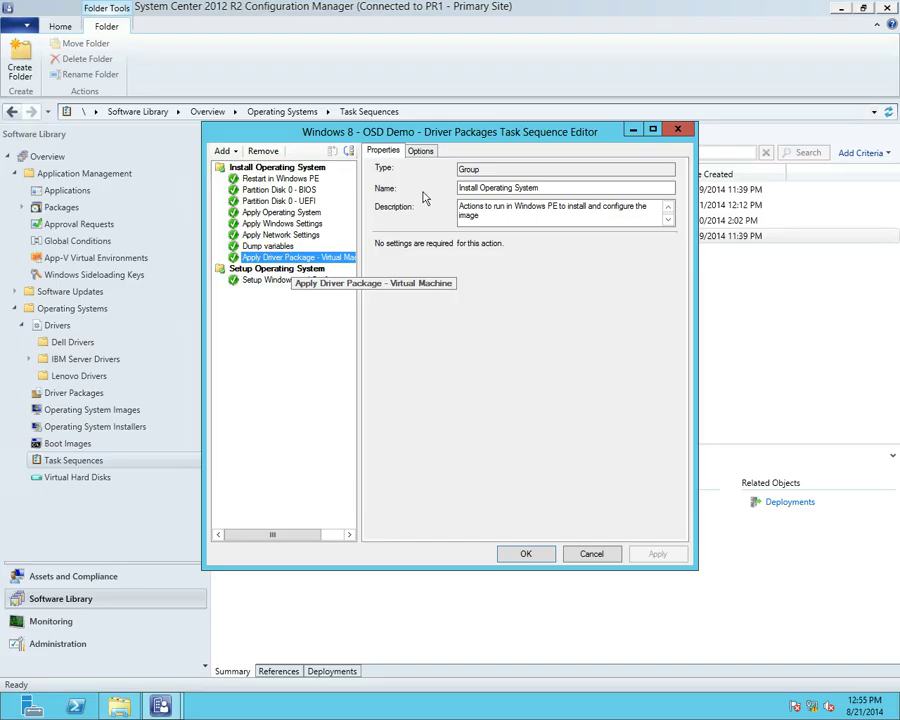
click(420, 150)
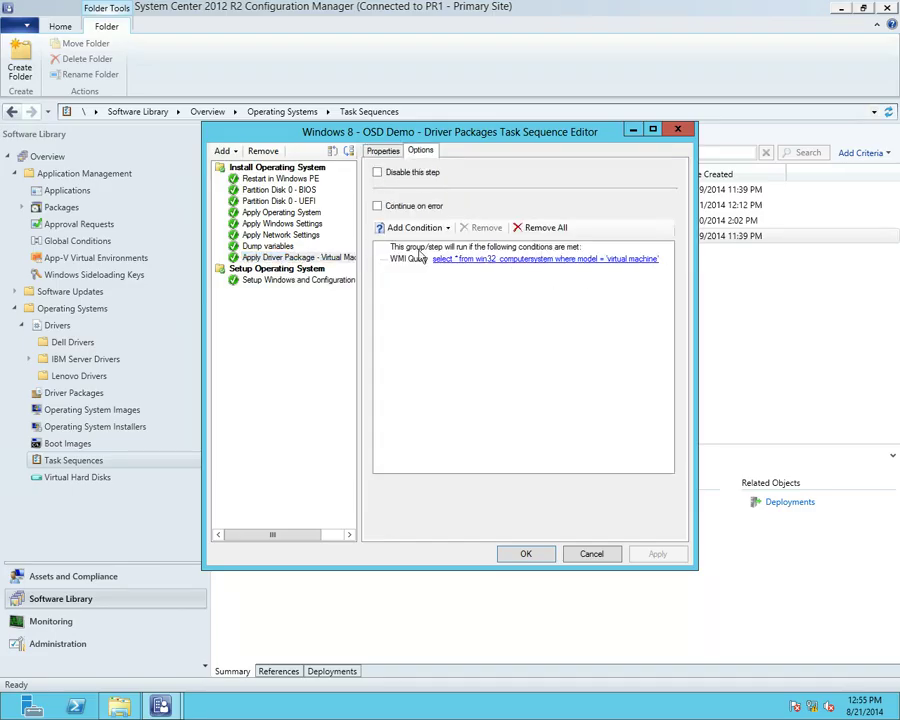
click(383, 150)
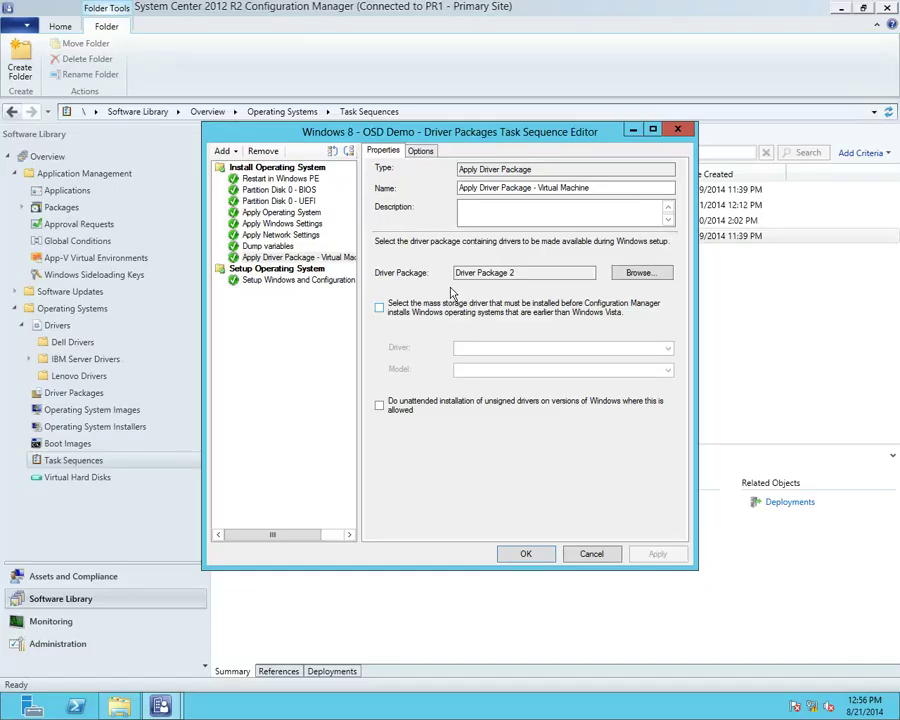
click(596, 553)
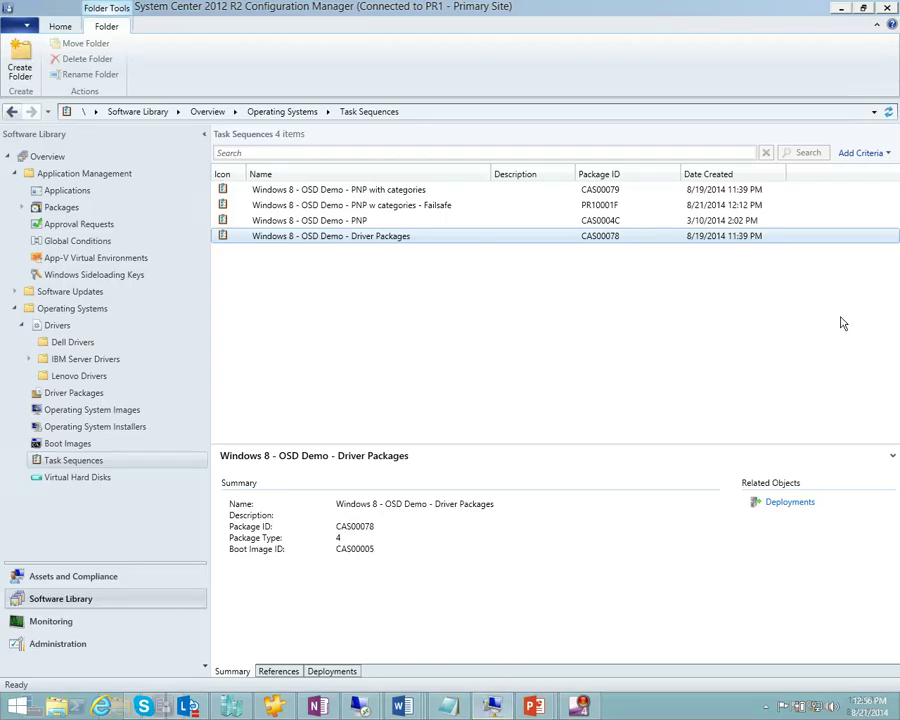
Switch to the Bare Metal 3 virtual machine, resume it and open a command prompt inside it
key(alt+Tab)
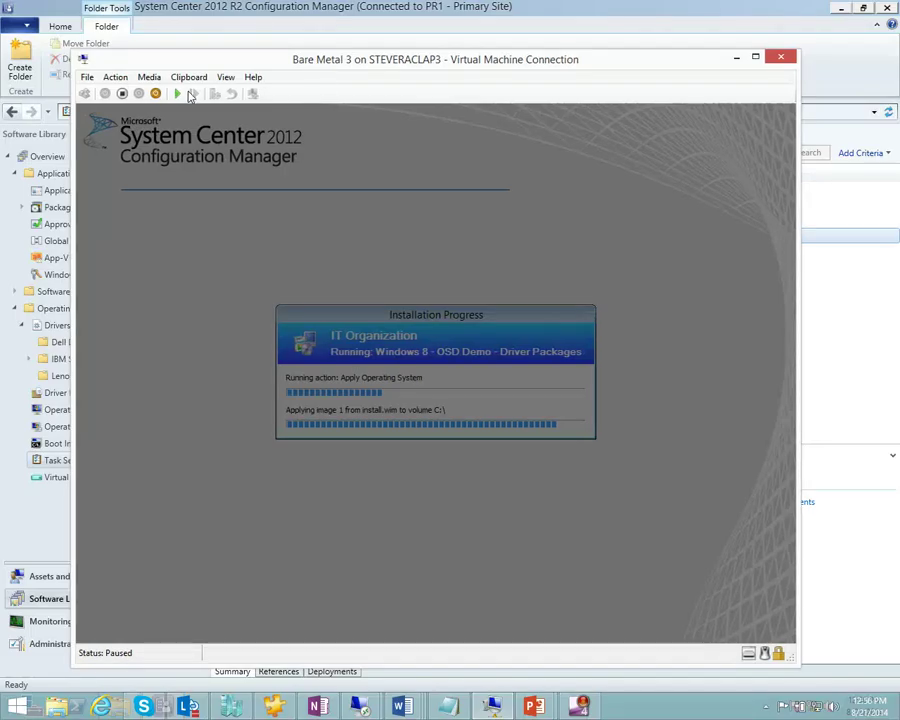
click(178, 93)
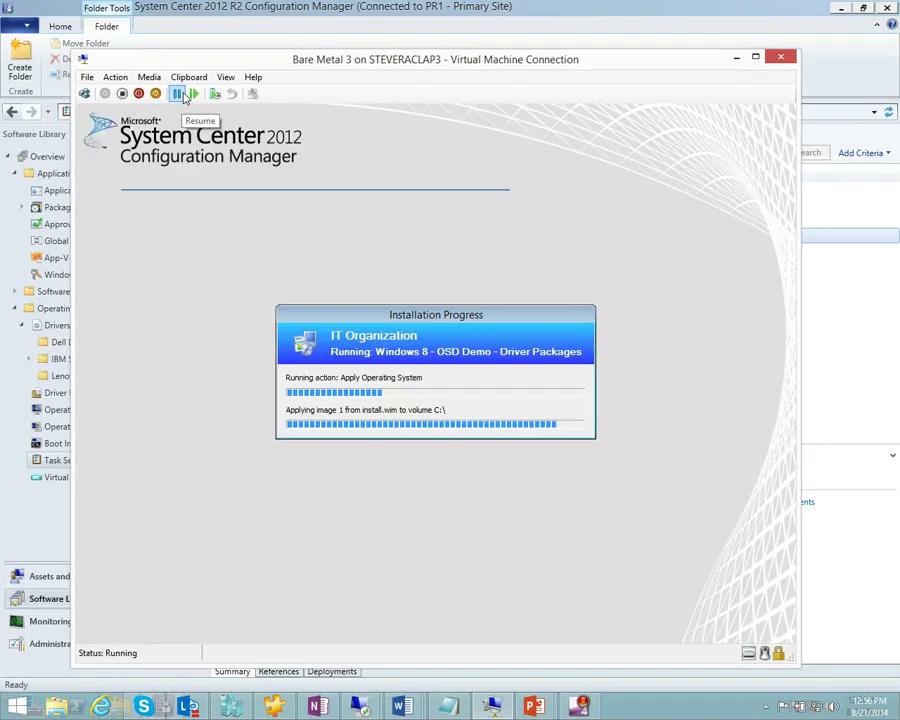
key(F8)
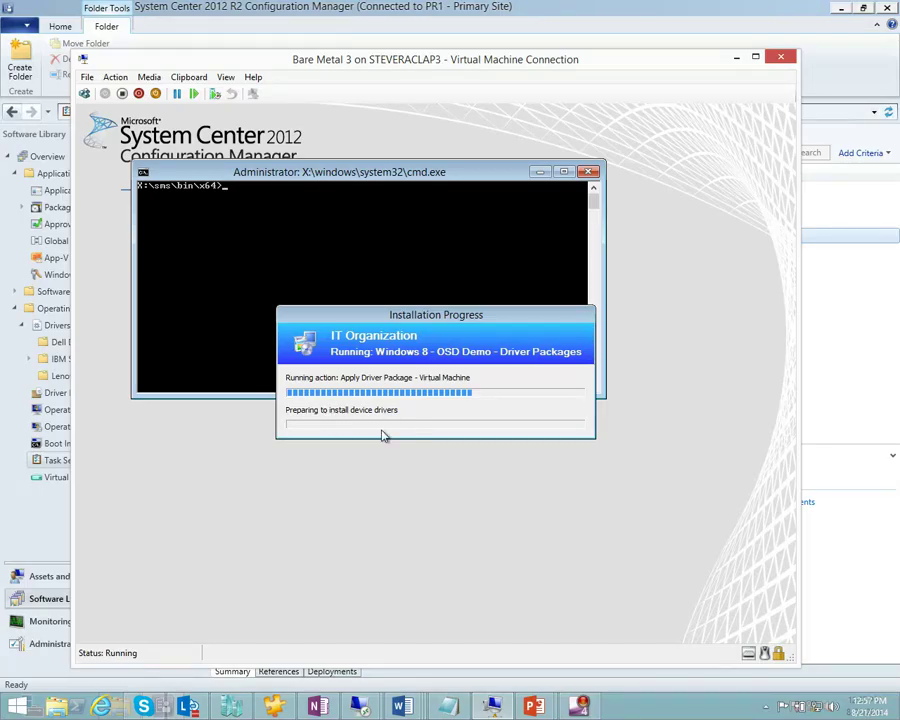
Change the command prompt to X:\Windows\Temp\SMSTSLog and open smsts.log in Notepad, moving the installation progress window out of the way
click(388, 263)
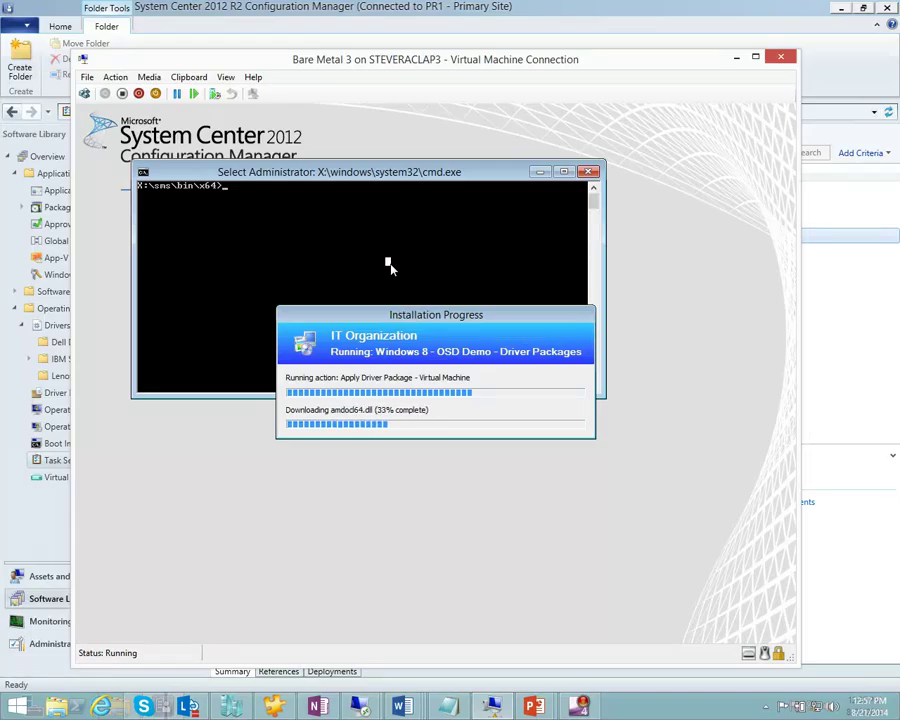
text(cd \)
key(Return)
text(cd wi)
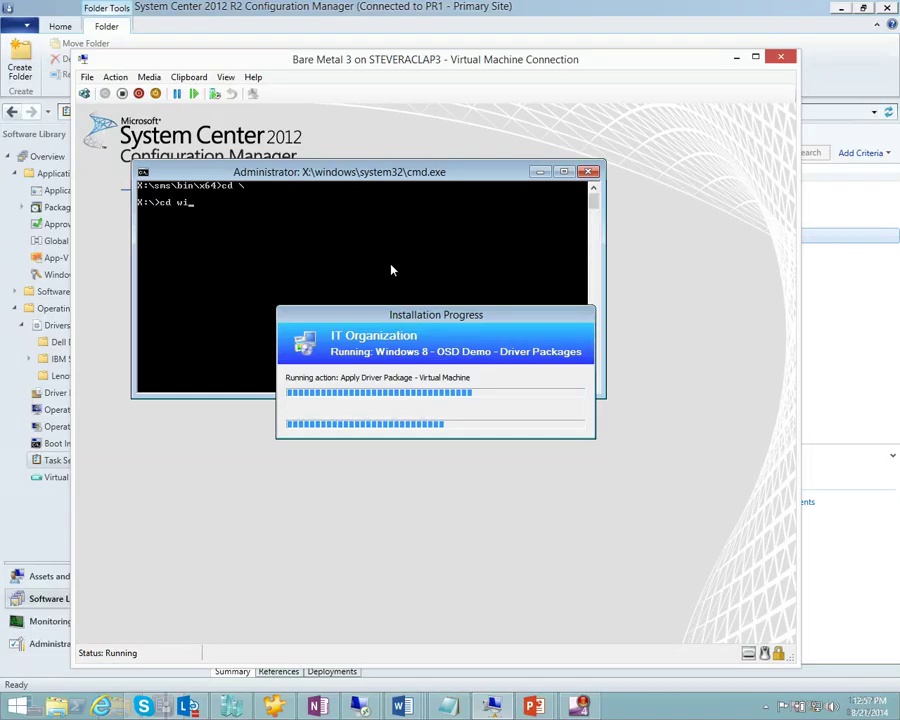
text(ndows\temp\SMSTSLog)
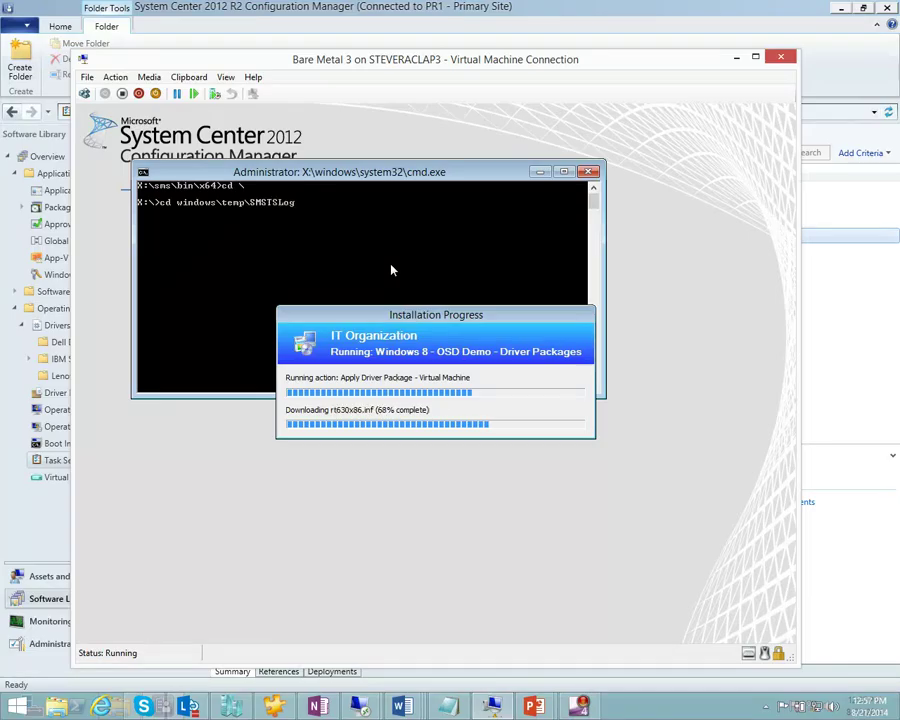
key(Return)
text(notepad s)
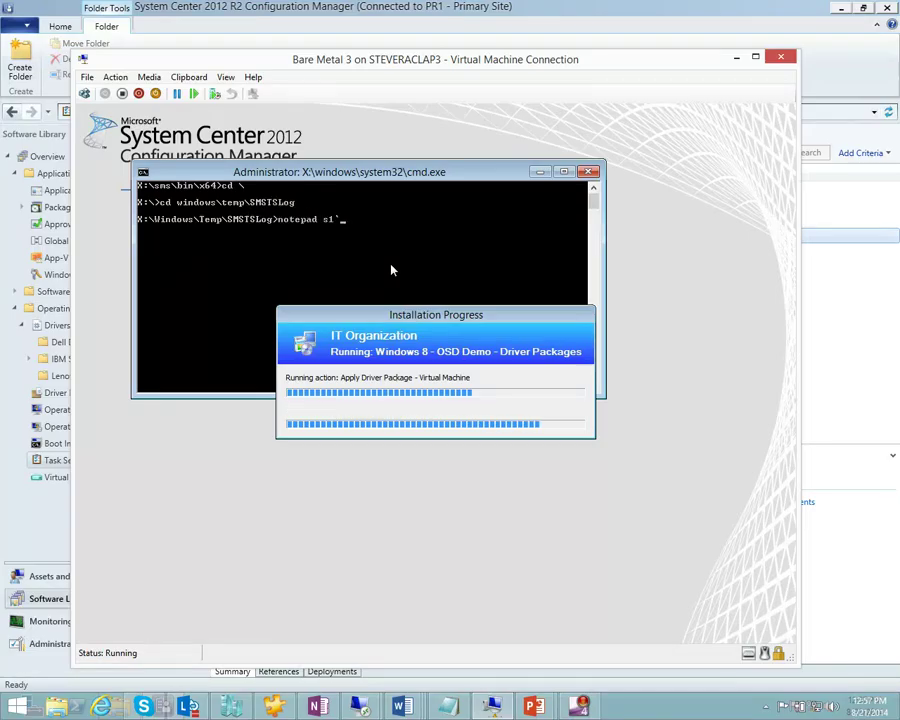
text(msts.log)
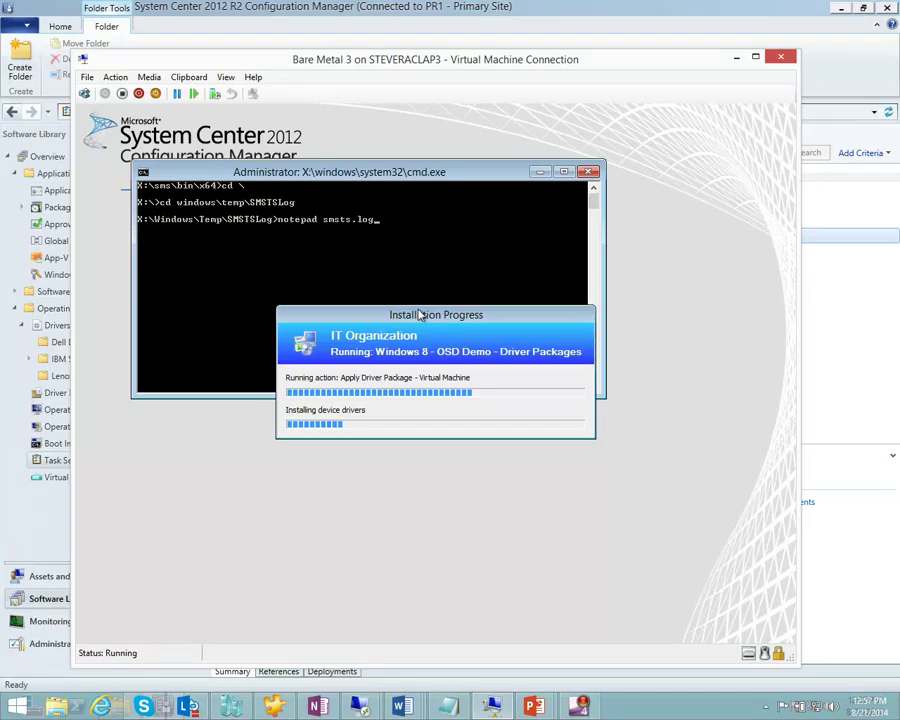
drag(430, 318, 410, 482)
key(Return)
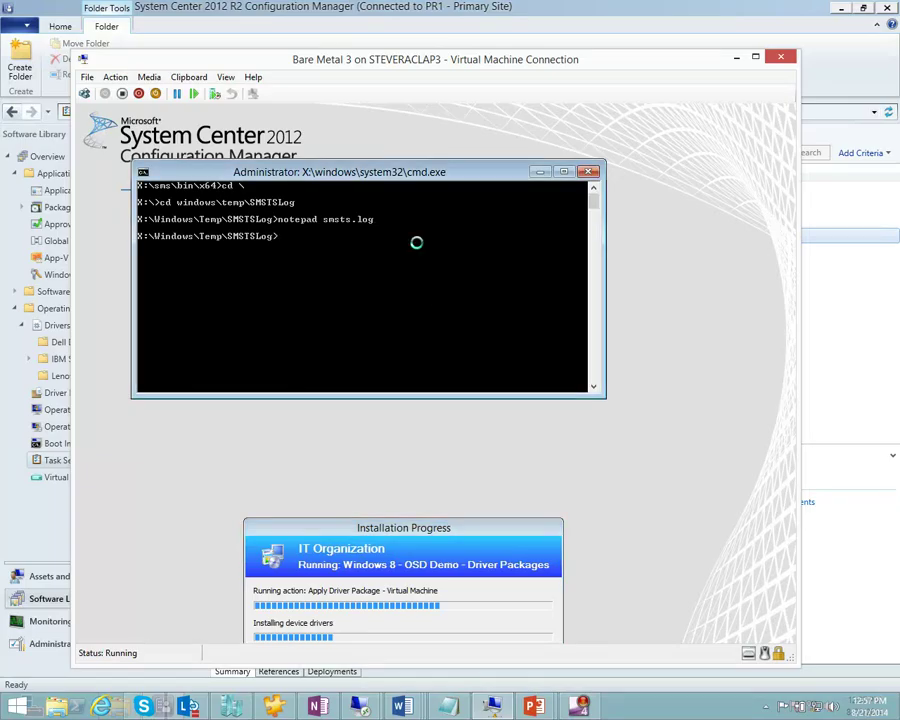
Maximize the smsts.log window and search upward from the end of the log for "apply driver package"
drag(676, 232, 700, 540)
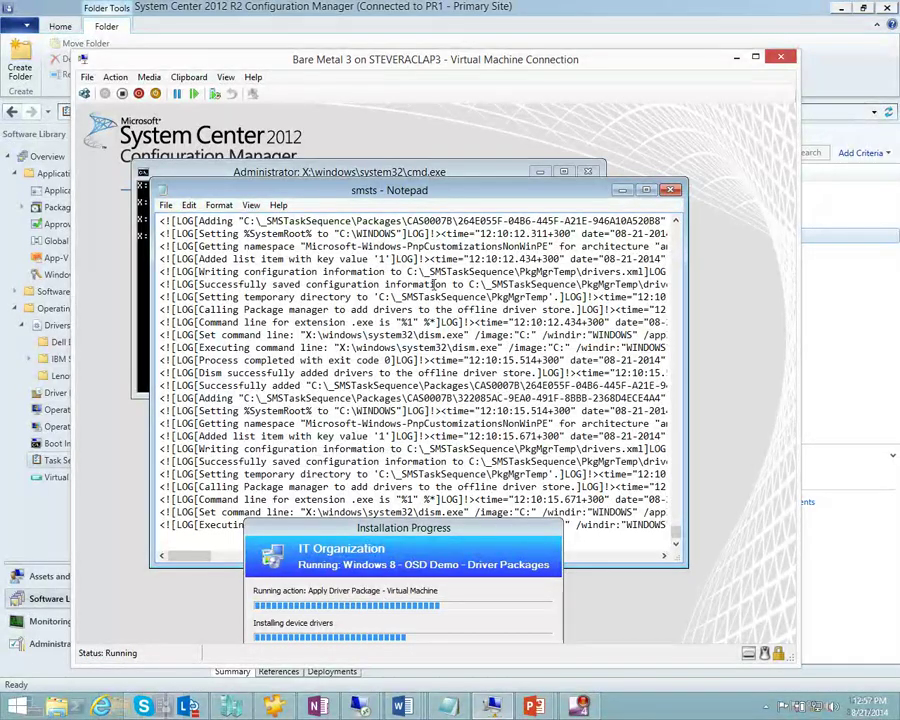
double_click(470, 193)
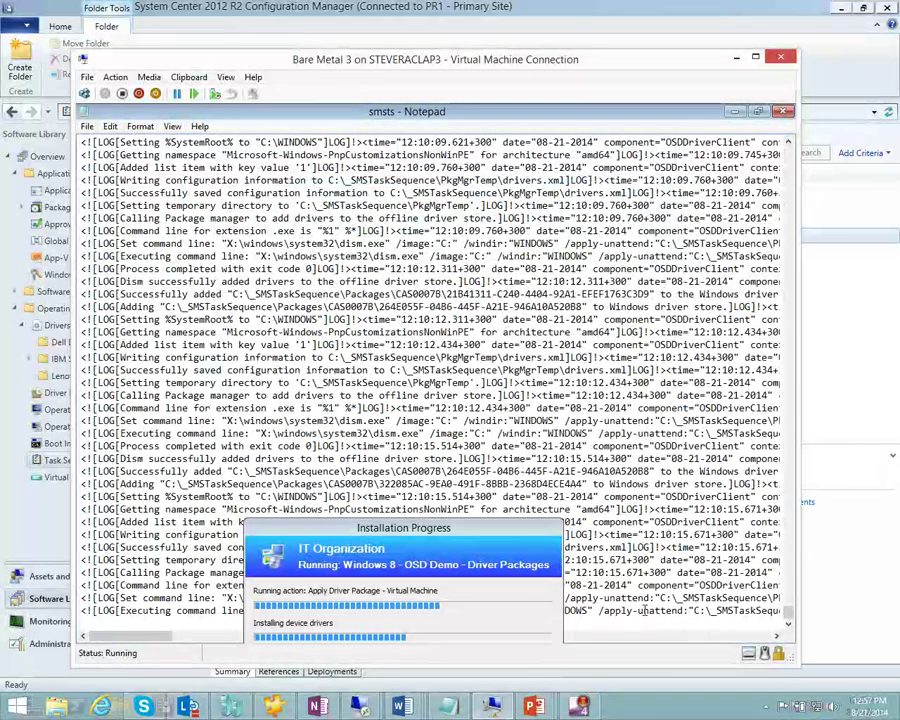
key(ctrl+f)
text(apply driver package)
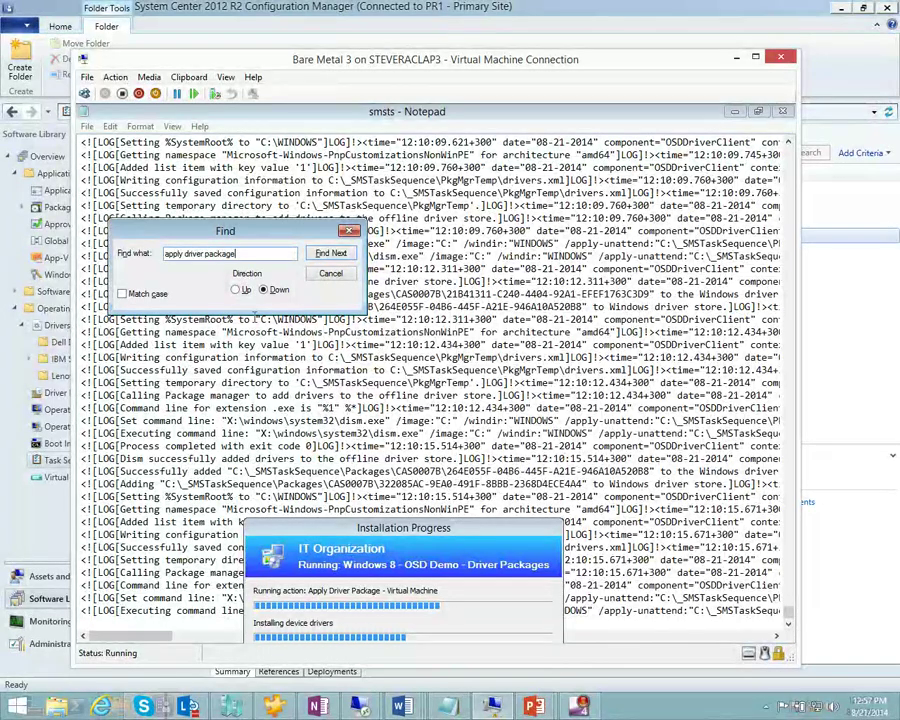
click(236, 290)
click(330, 253)
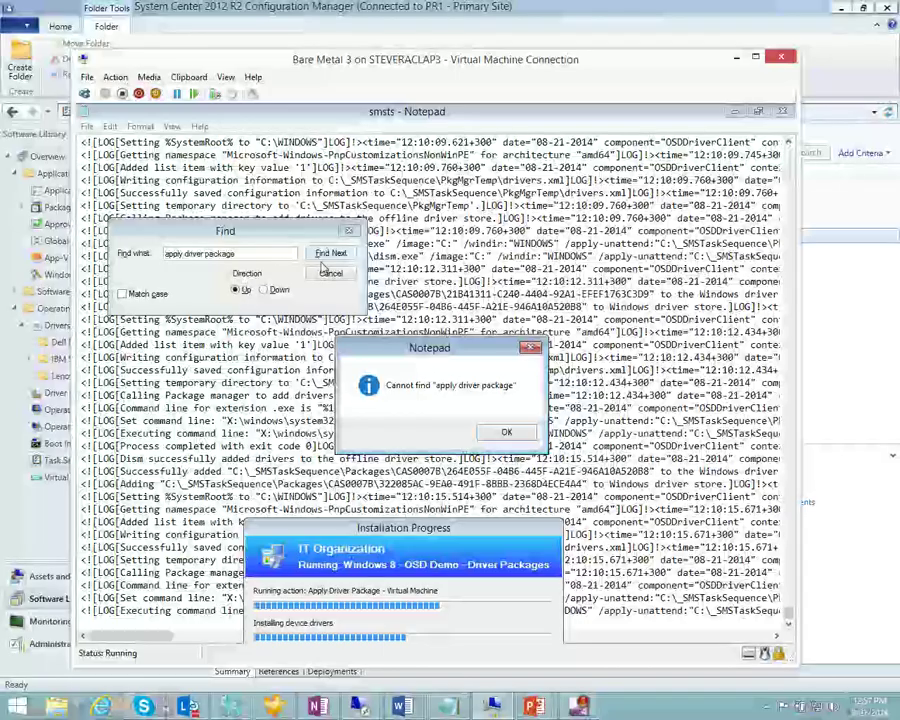
click(506, 430)
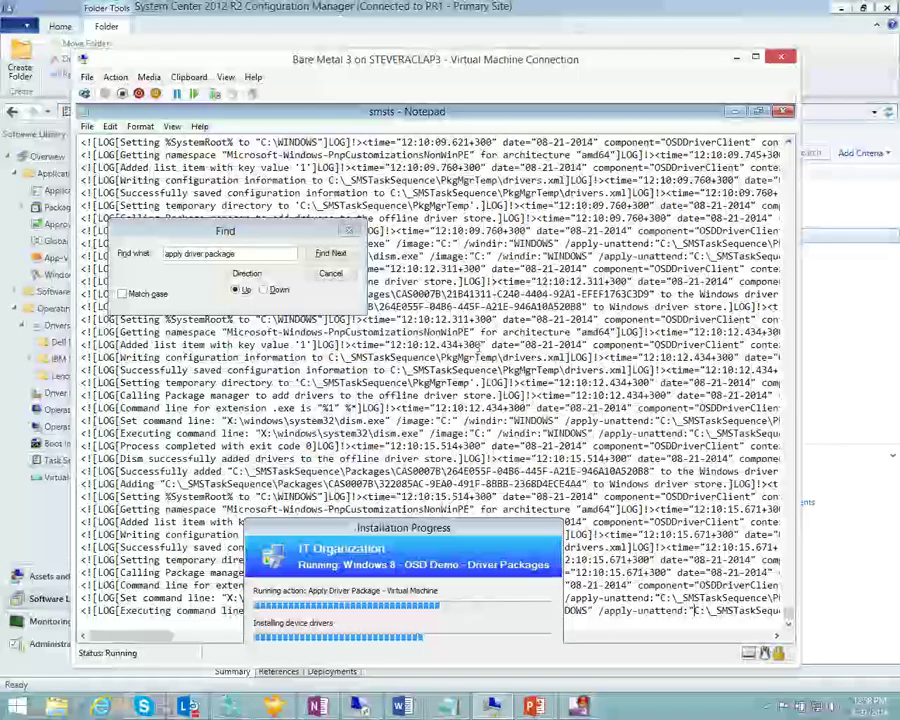
Search upward to the start of the Apply Driver Package - Virtual Machine step, close the search and highlight its "osddriverclient.exe" /install:CAS0007B command line
click(333, 254)
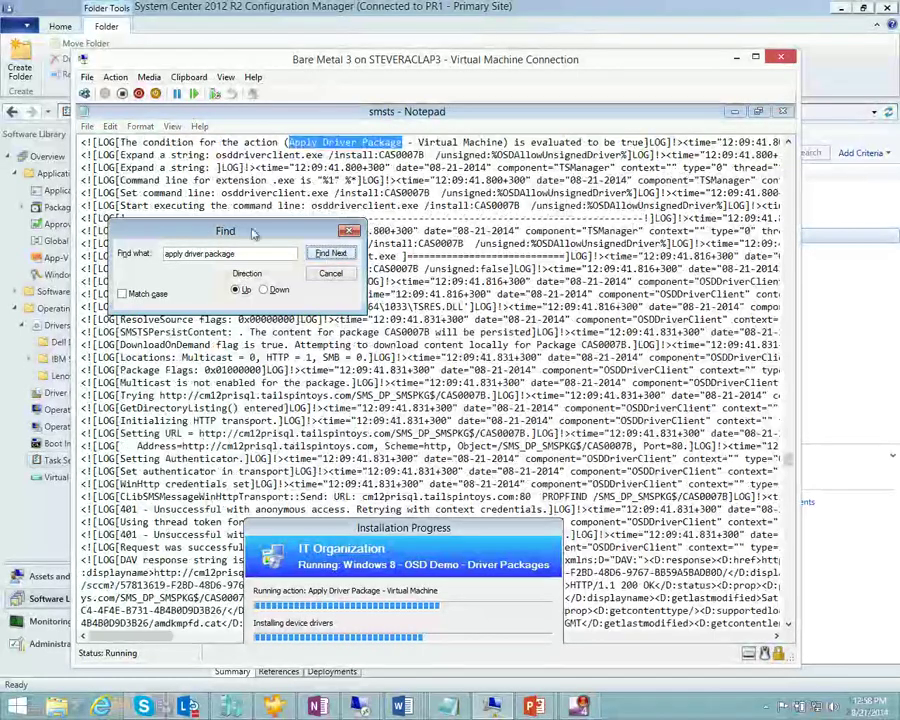
click(318, 254)
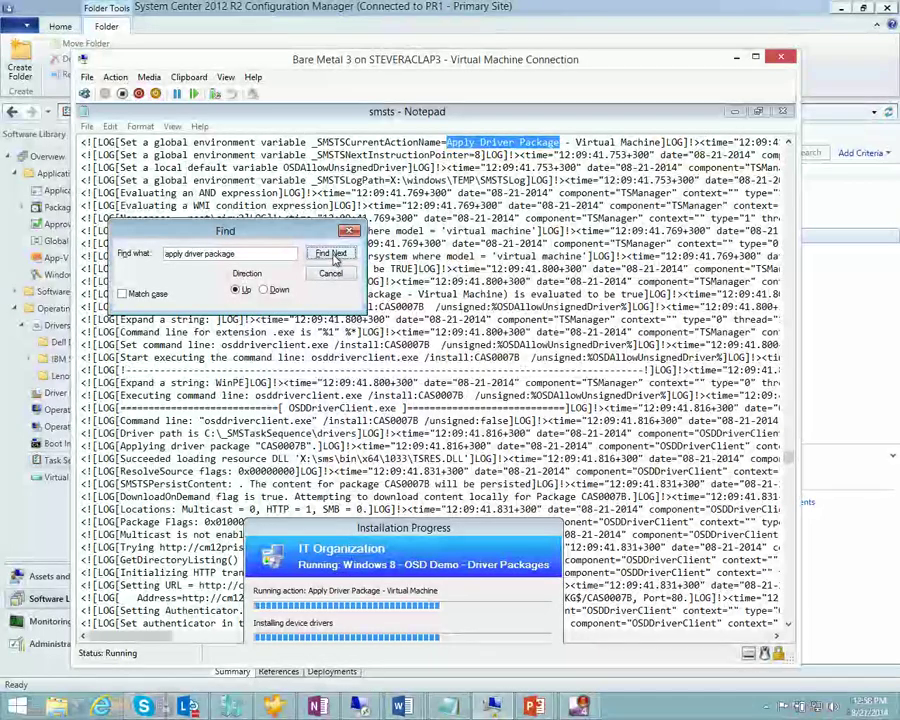
click(333, 254)
key(Escape)
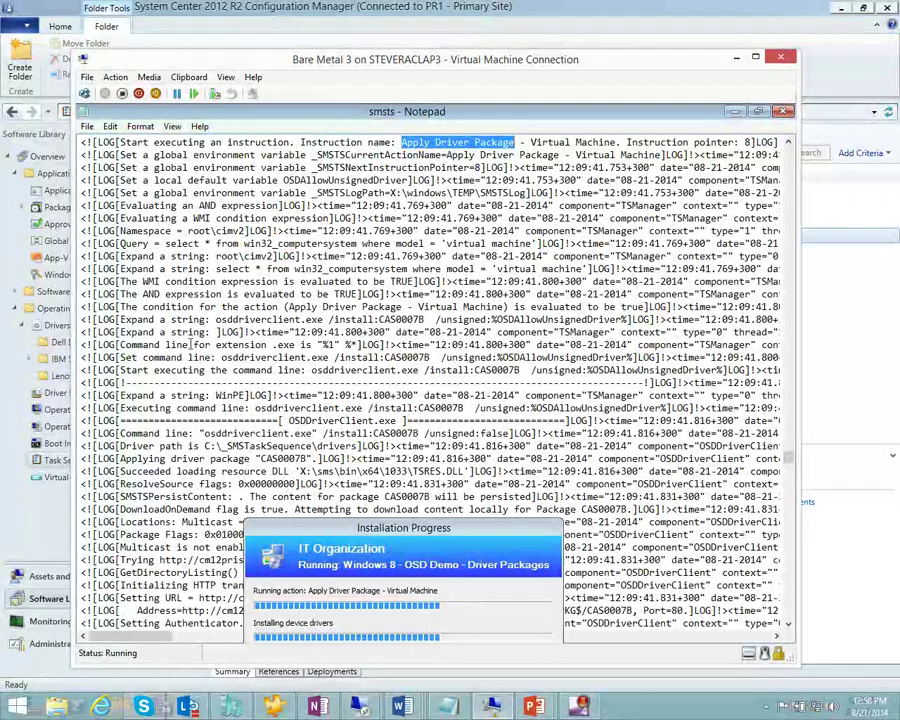
drag(201, 432, 582, 433)
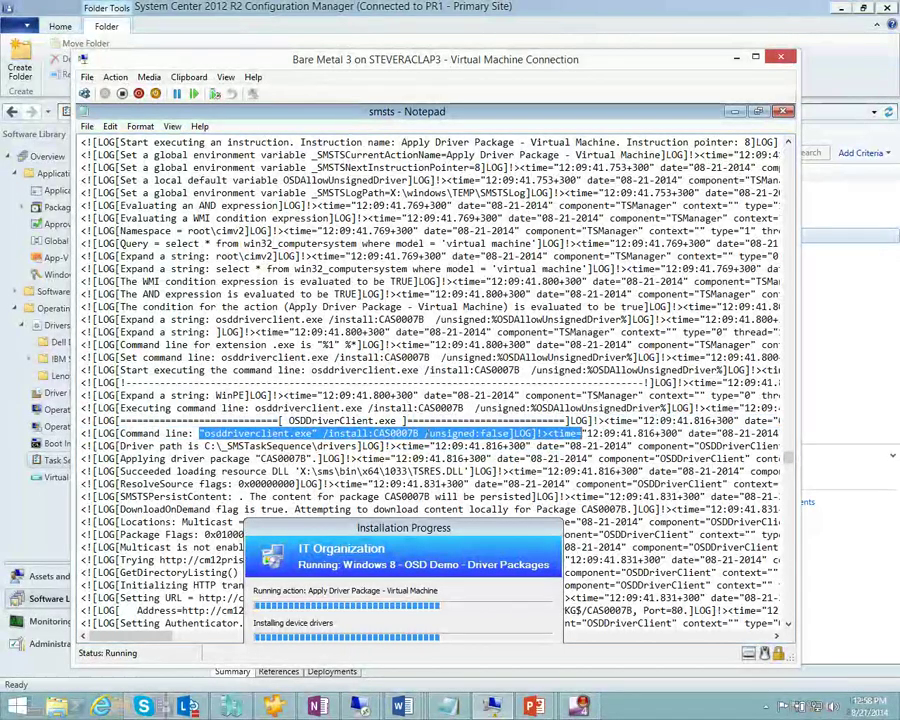
Examine the log entries that list and download the CAS0007B package content, down to where drivers are added to the Windows driver store
scroll(357, 402, down, 2)
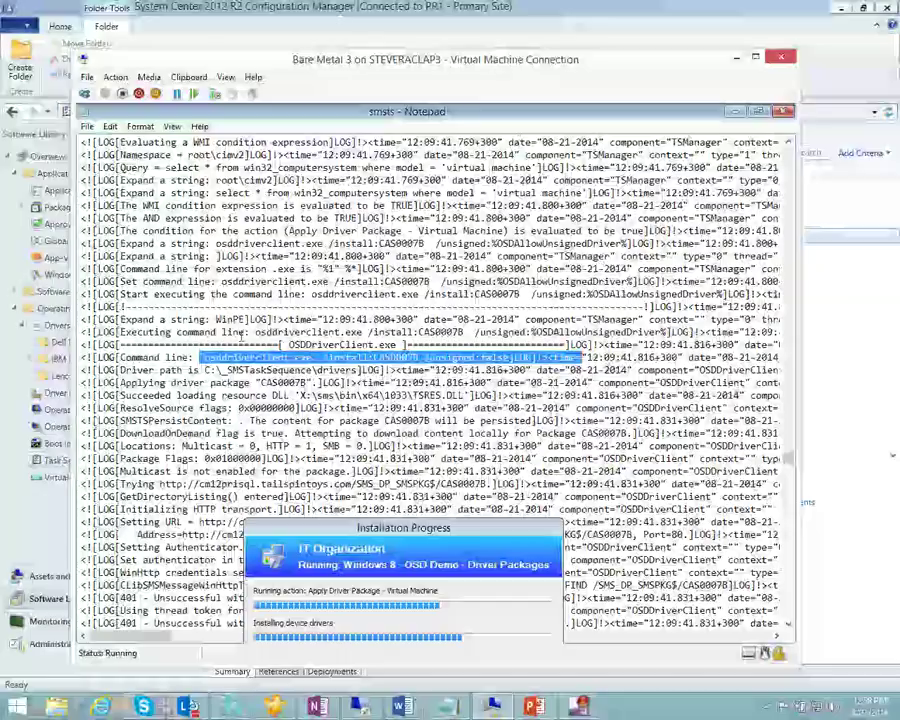
scroll(283, 395, down, 4)
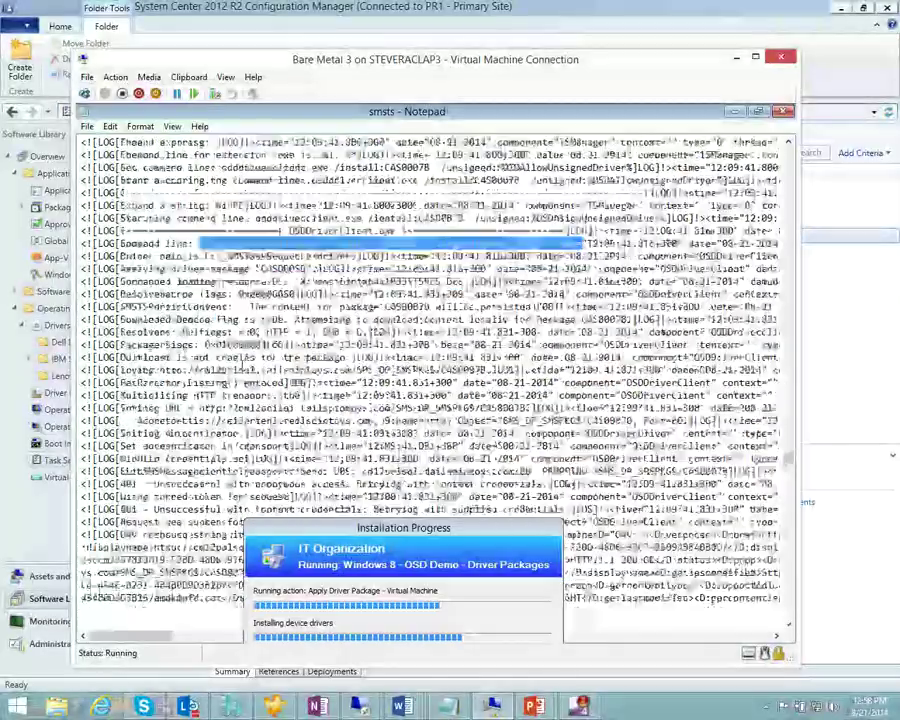
scroll(207, 369, down, 12)
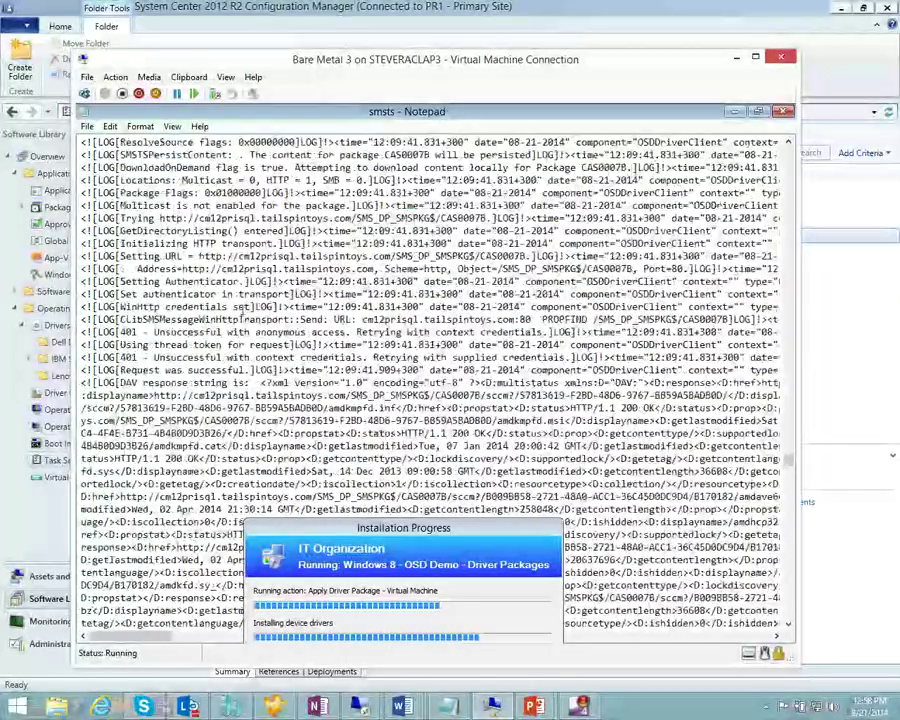
scroll(430, 380, down, 10)
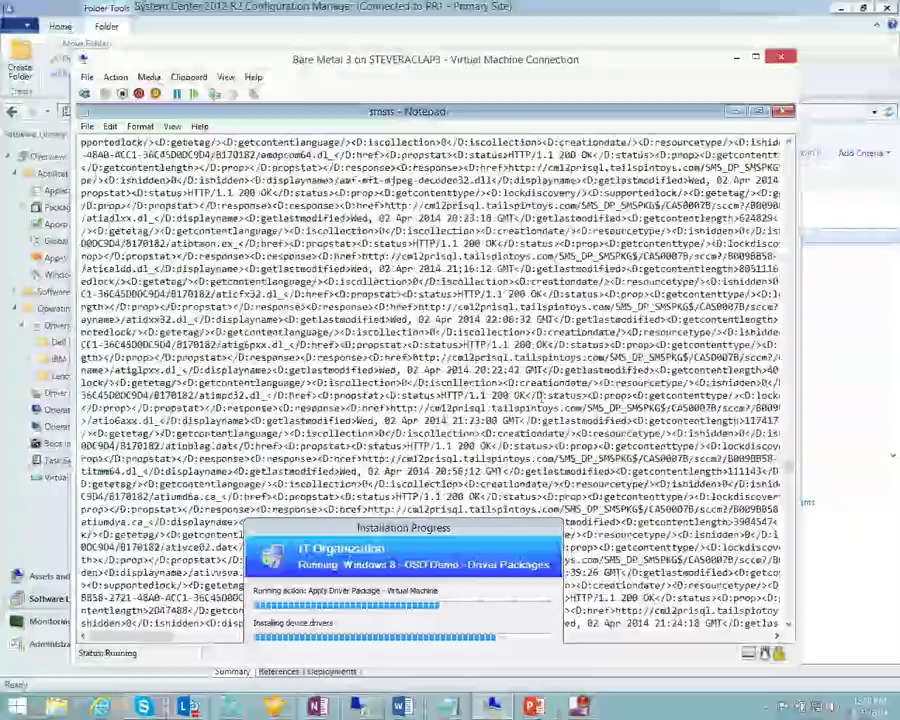
scroll(430, 380, down, 10)
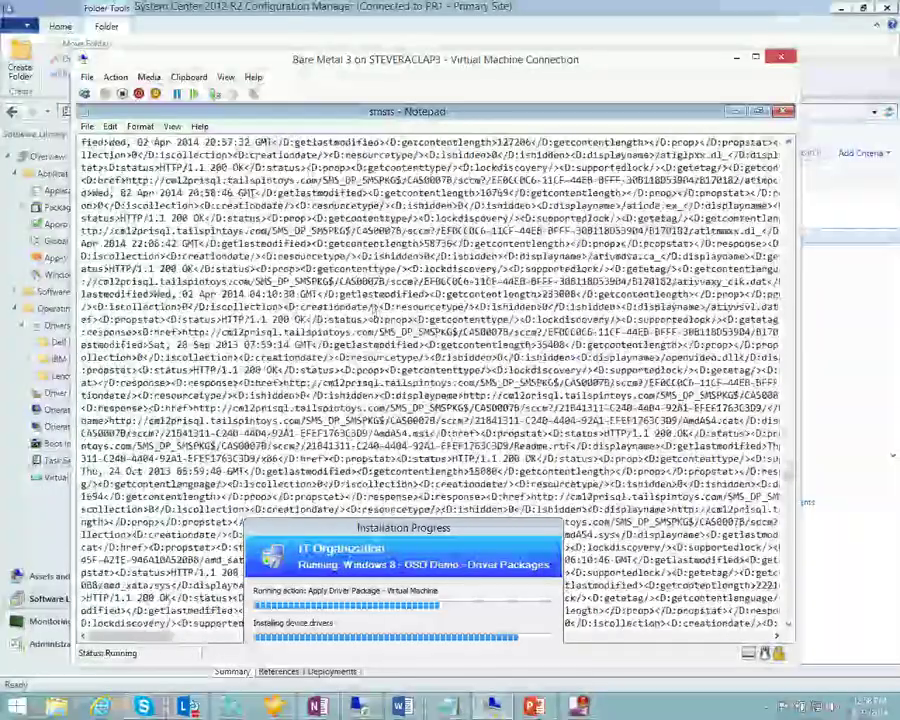
scroll(301, 281, down, 6)
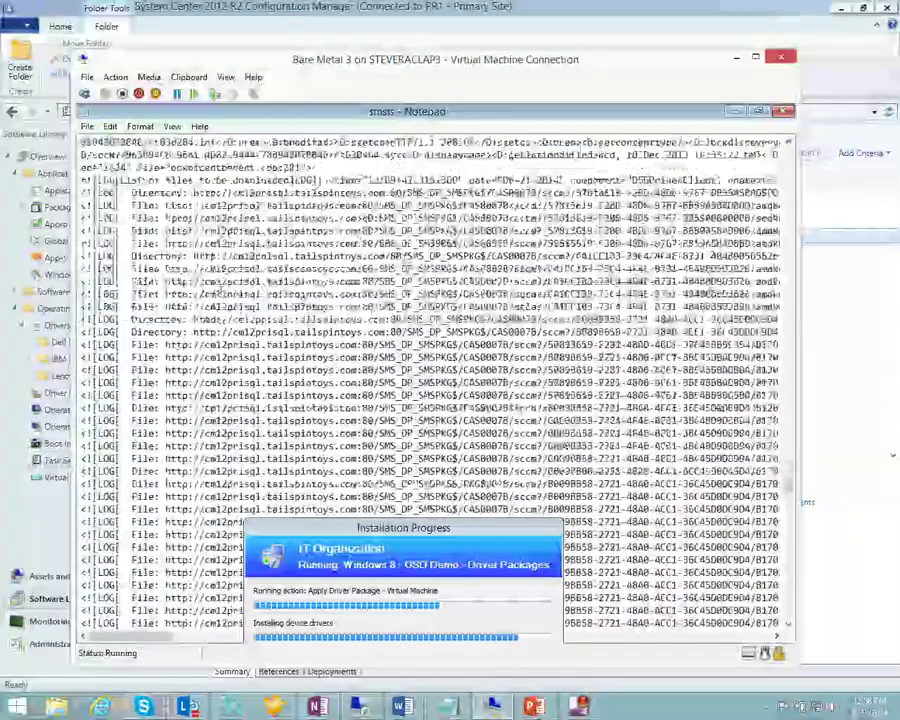
scroll(400, 300, down, 5)
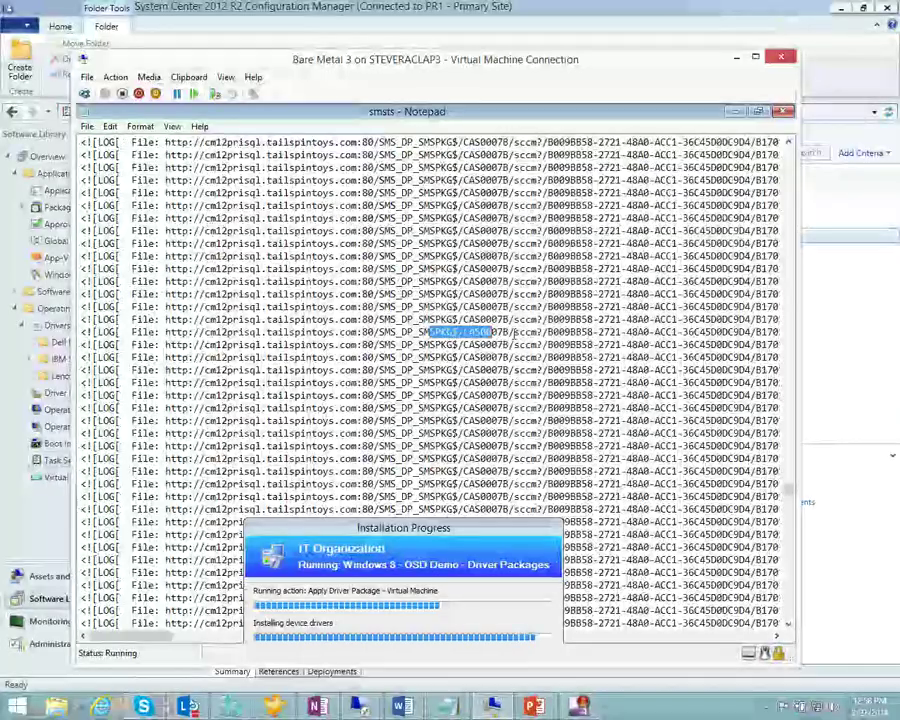
scroll(445, 289, down, 10)
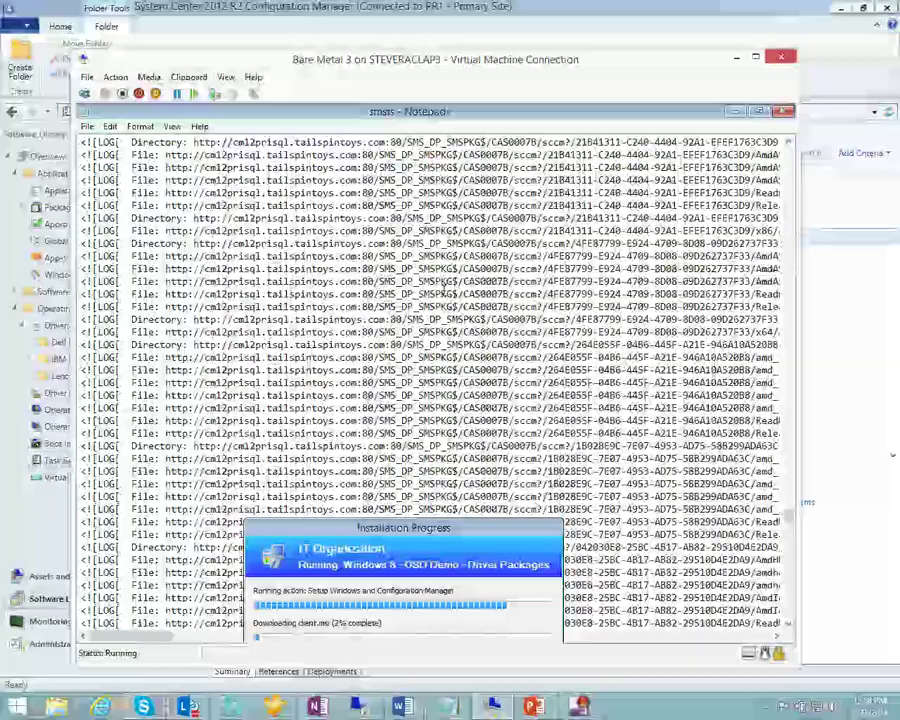
scroll(447, 287, down, 15)
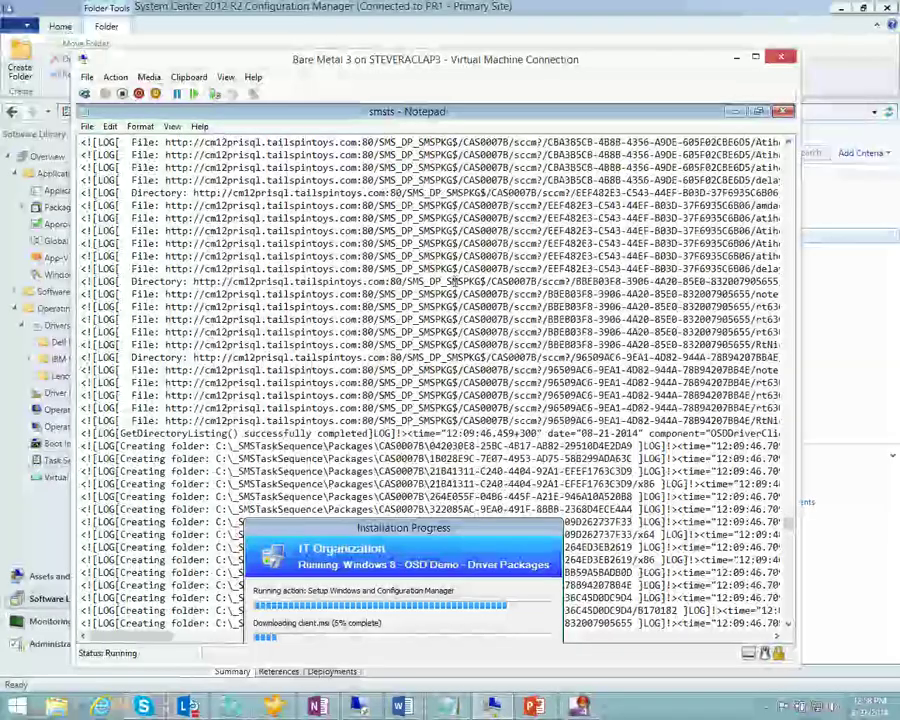
scroll(198, 300, down, 4)
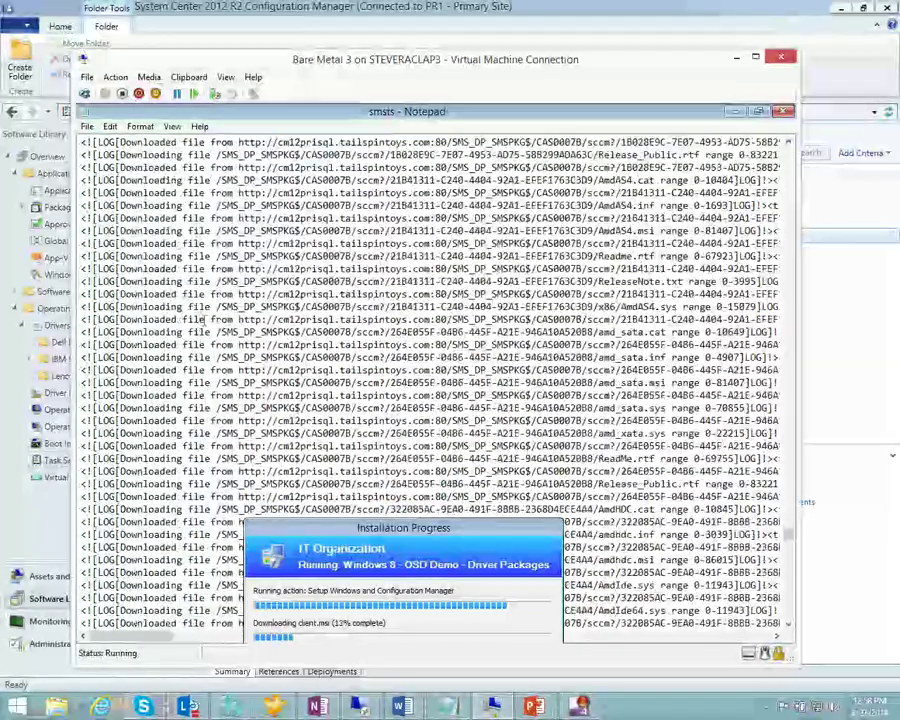
scroll(219, 315, down, 20)
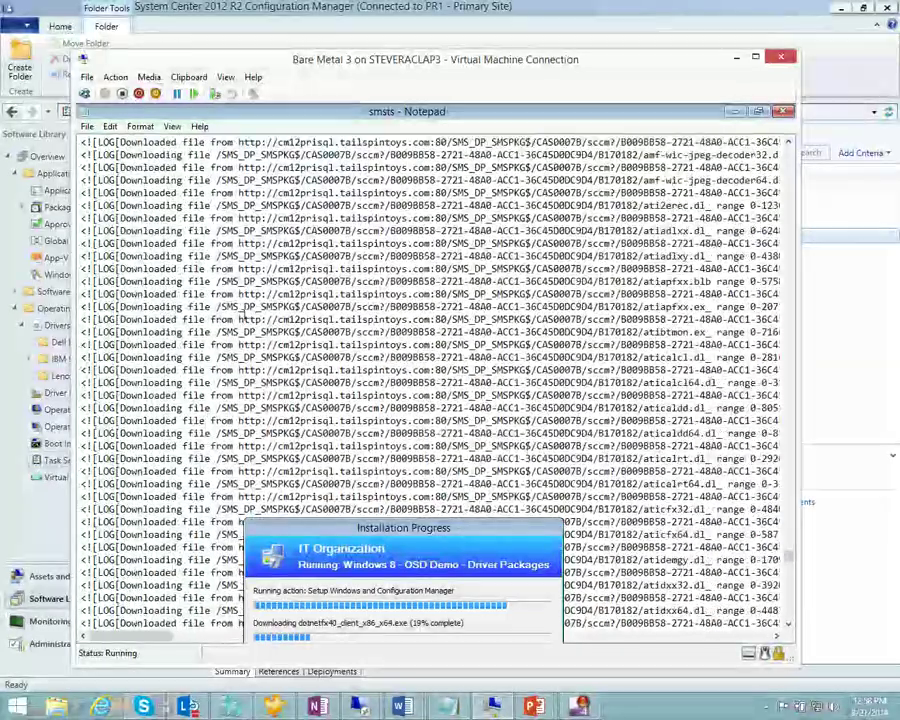
scroll(247, 315, down, 20)
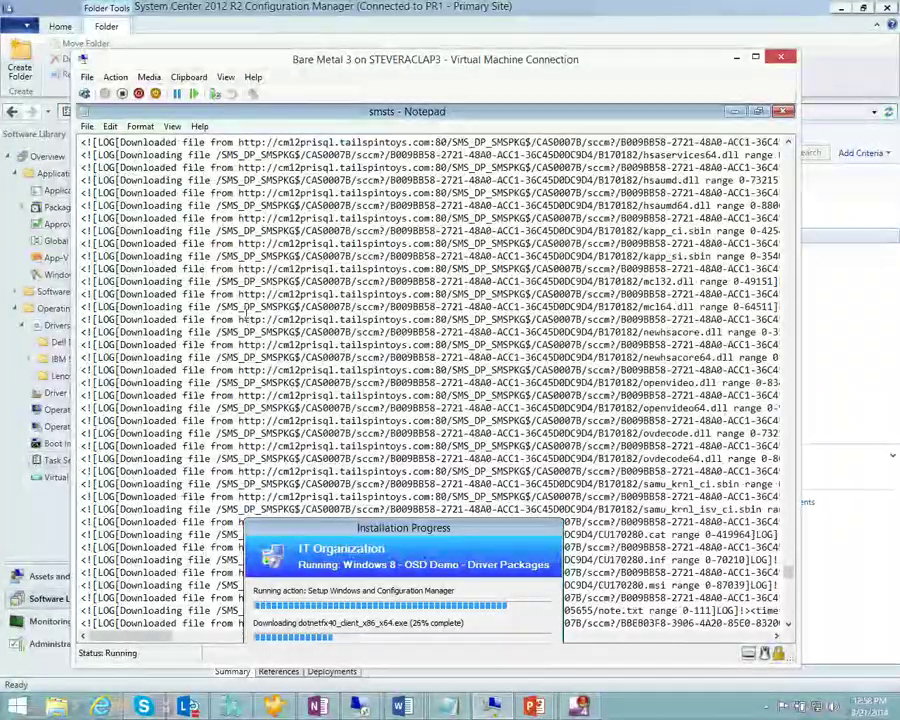
scroll(243, 310, down, 20)
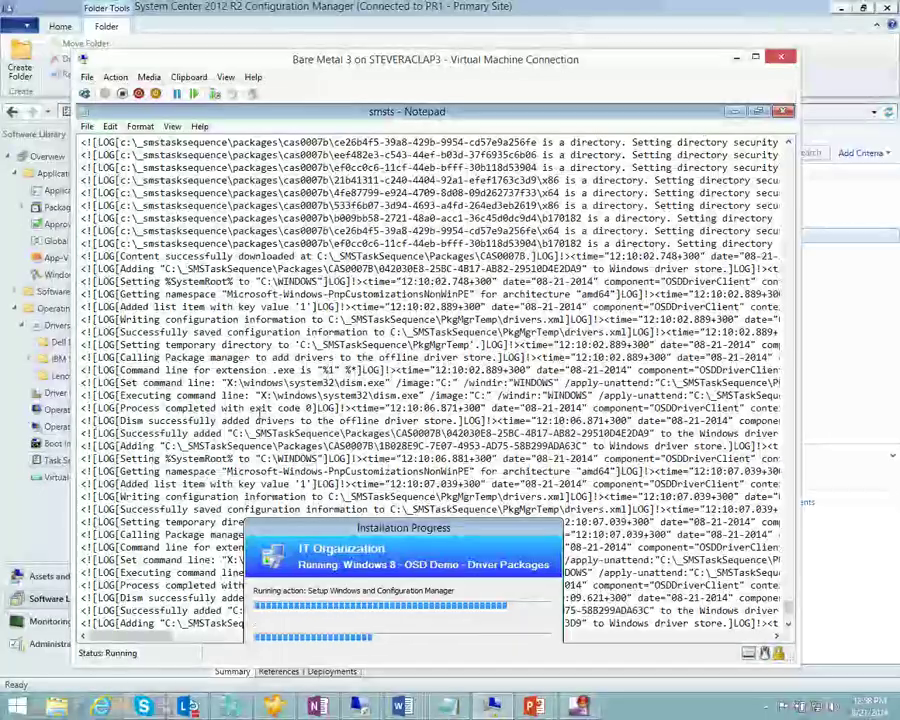
Highlight the first driver folder added to the offline driver store and the dism.exe command line used to inject it
drag(233, 433, 672, 432)
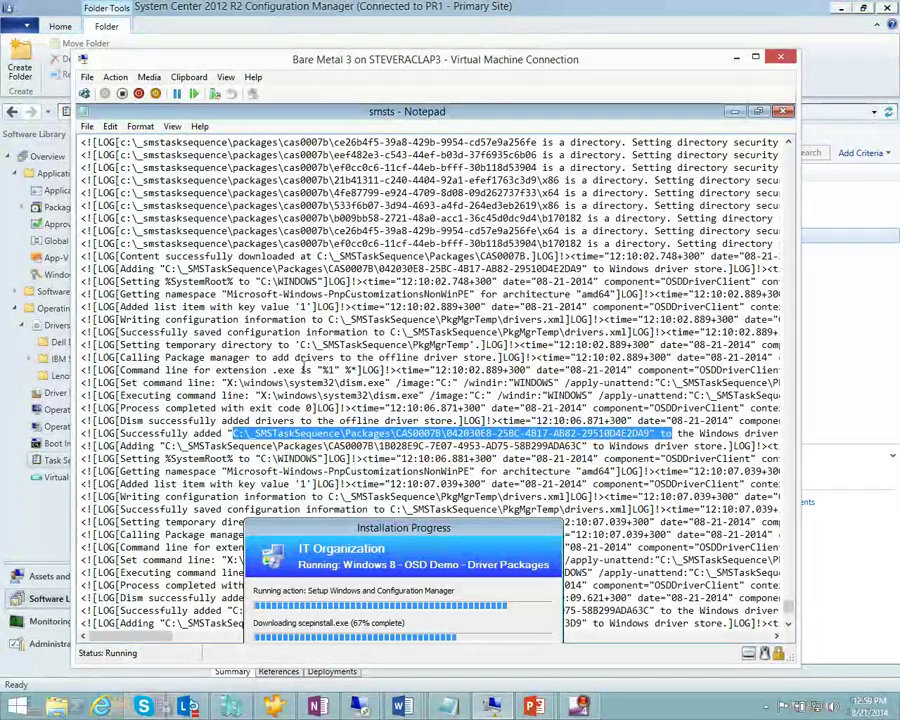
click(200, 268)
drag(228, 383, 746, 384)
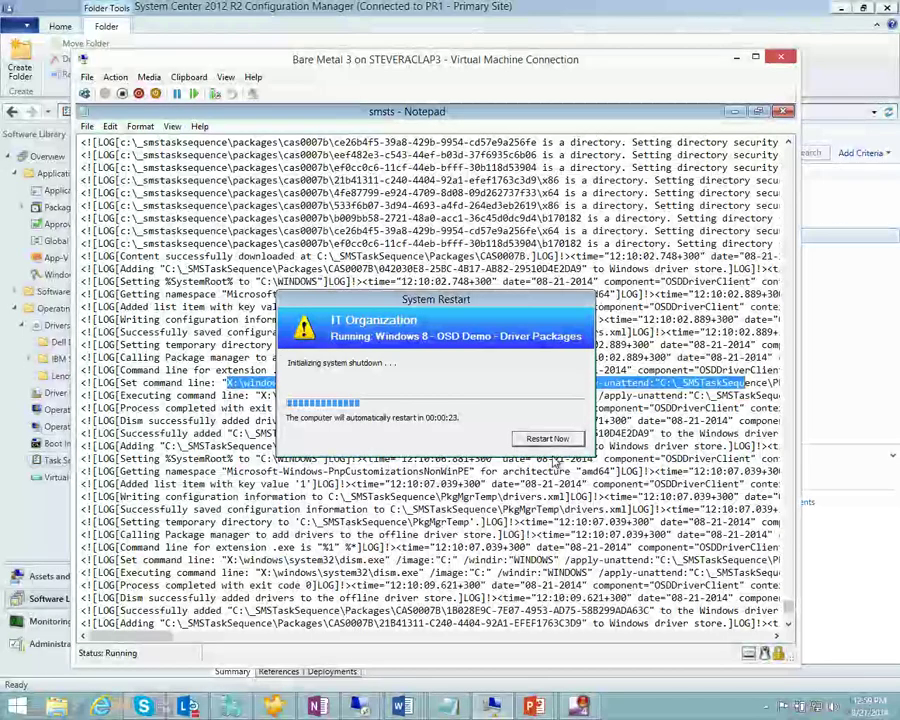
Confirm the immediate system restart, skim the remaining driver injection entries and close smsts.log
click(550, 438)
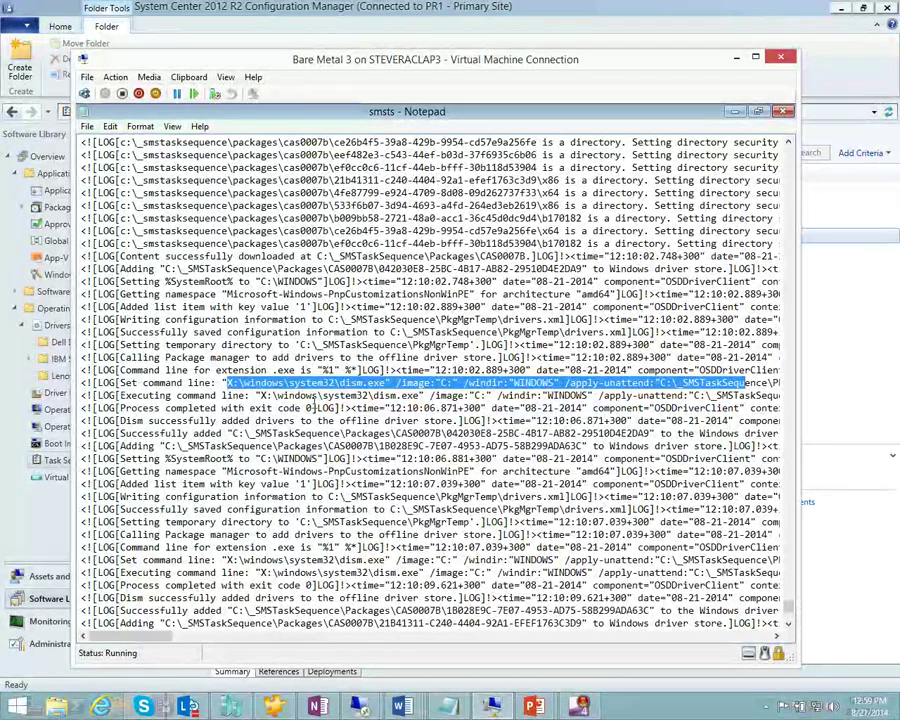
scroll(320, 408, down, 12)
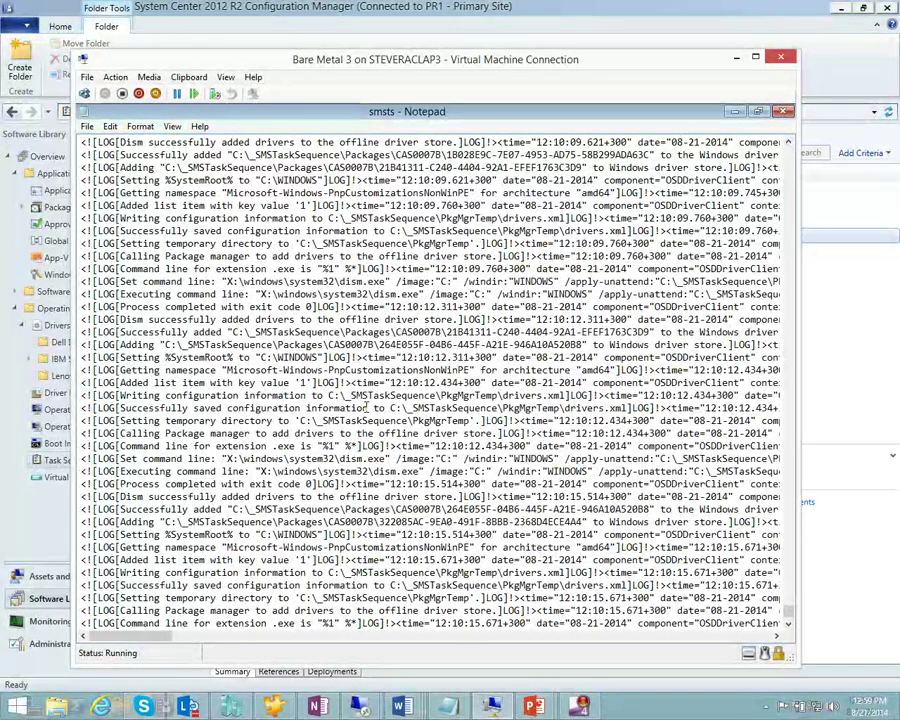
click(784, 111)
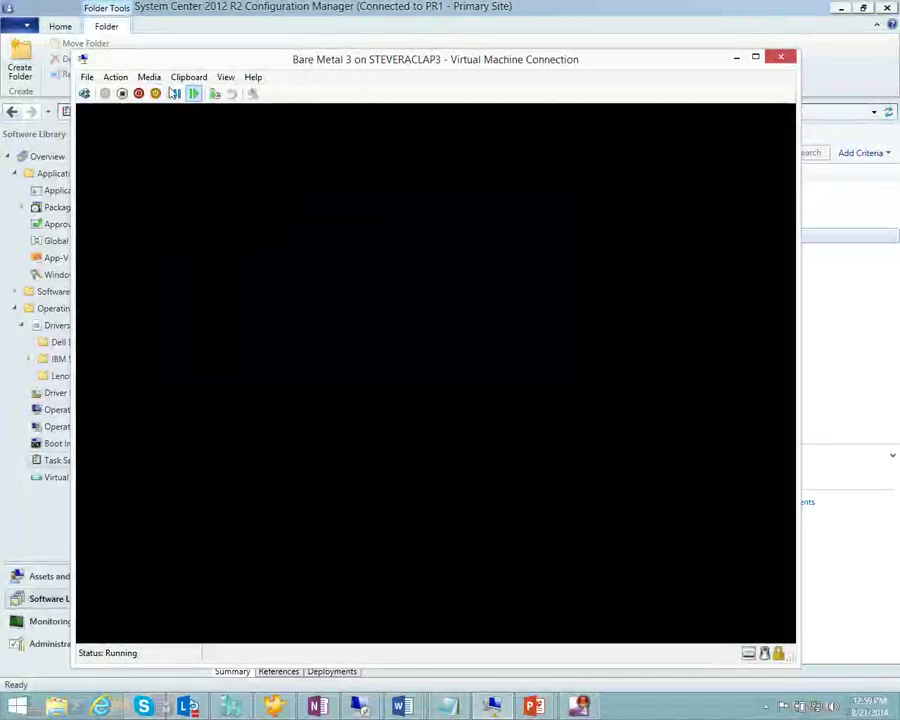
Turn off the Bare Metal 3 virtual machine and close its connection window
click(118, 78)
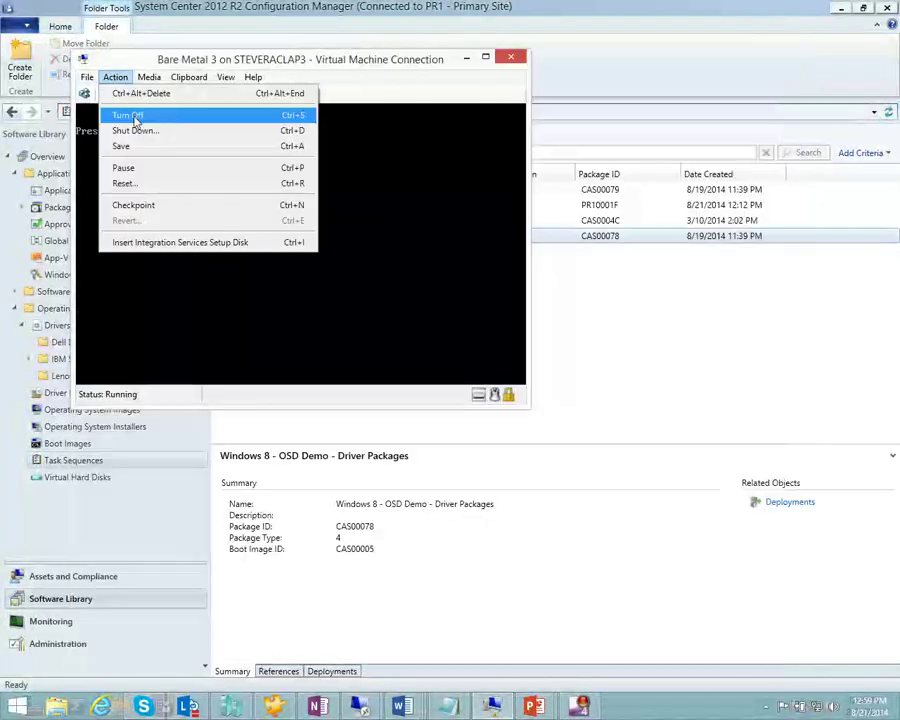
click(132, 116)
click(510, 56)
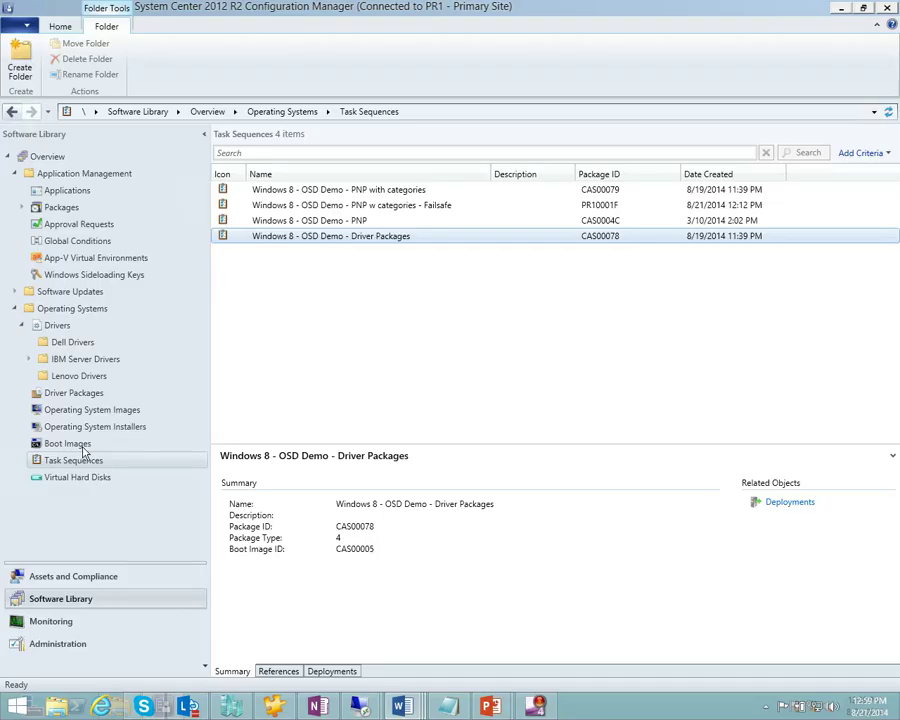
Minimize the remote desktop session and return to the PowerPoint slide show at the 'Failsafe' Planning slide
mouse_move(680, 10)
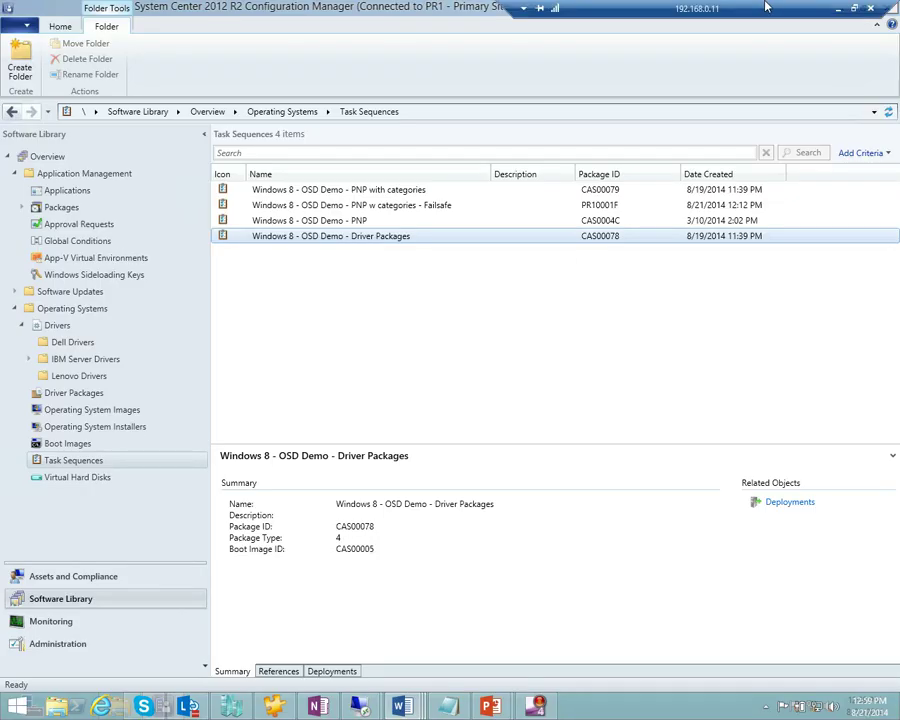
click(838, 8)
click(453, 409)
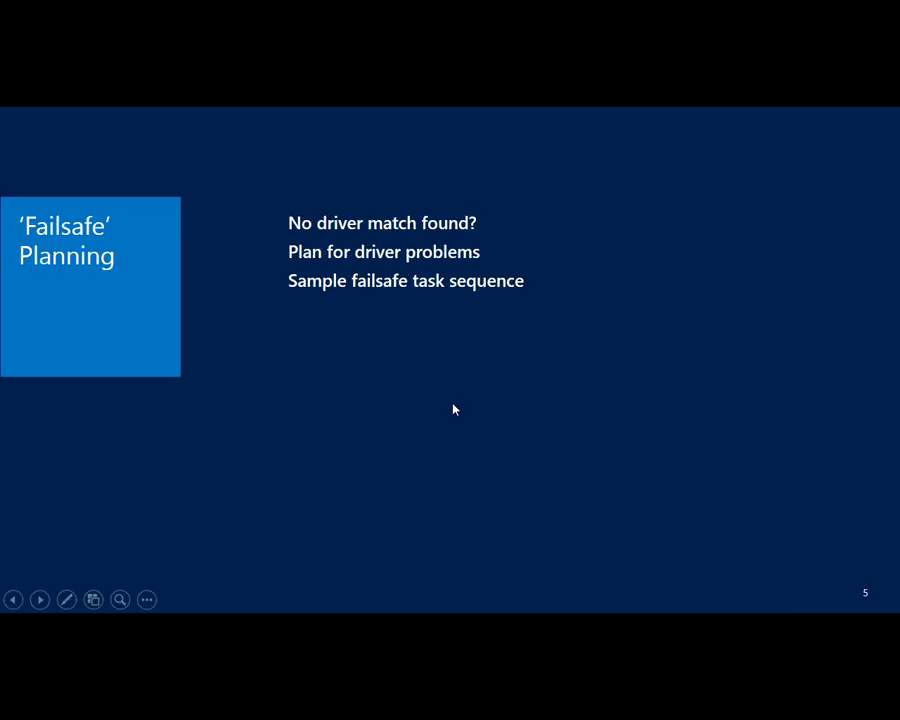